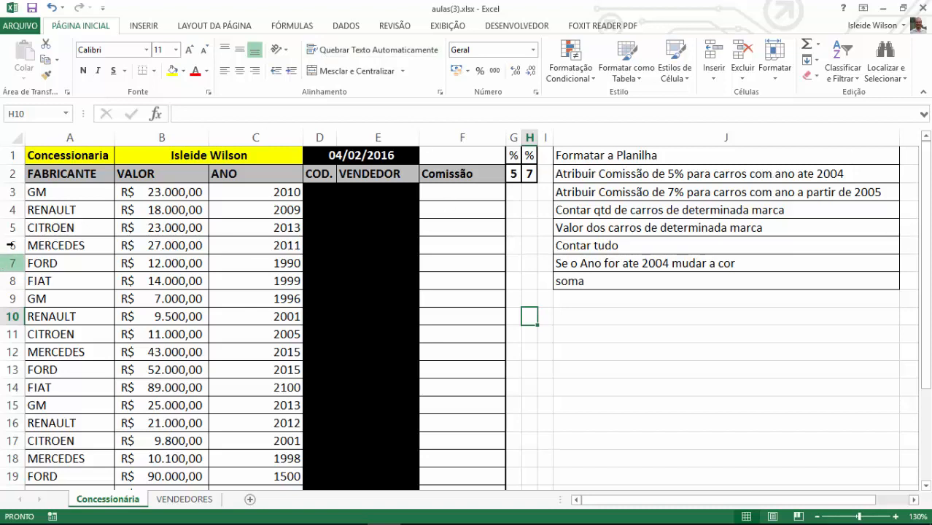
# Review the FABRICANTE, VALOR and ANO data, the empty Comissão column and the task list in J1:J8
pyautogui.click(73, 191)
pyautogui.moveTo(73, 192); pyautogui.dragTo(73, 489)
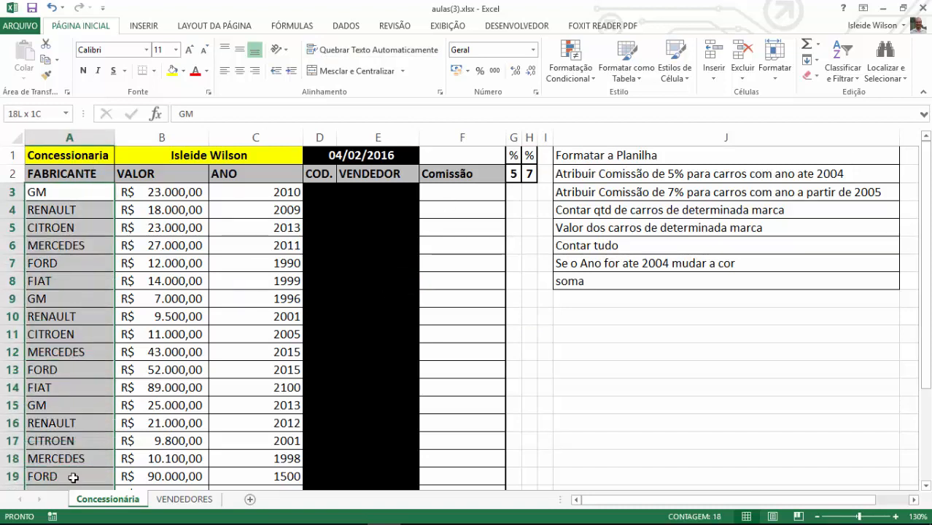
pyautogui.moveTo(162, 192); pyautogui.dragTo(150, 487)
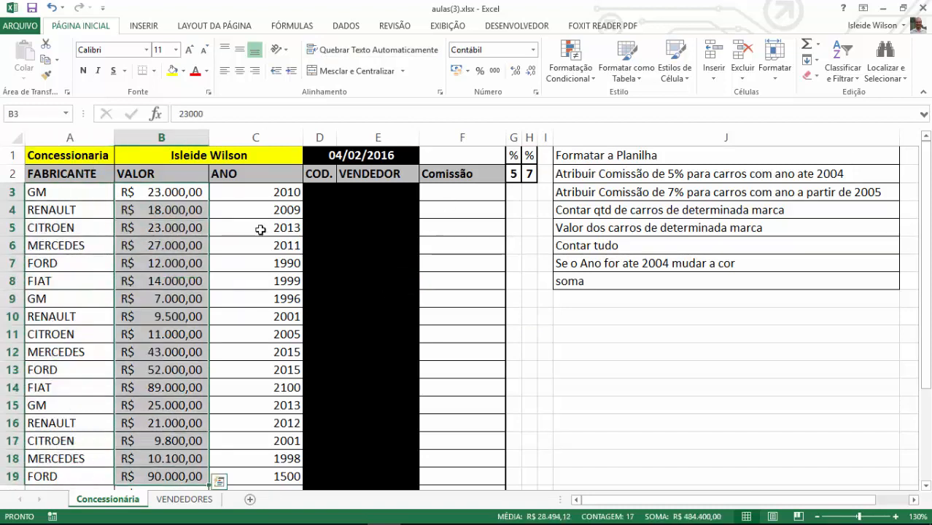
pyautogui.moveTo(267, 193); pyautogui.dragTo(240, 474)
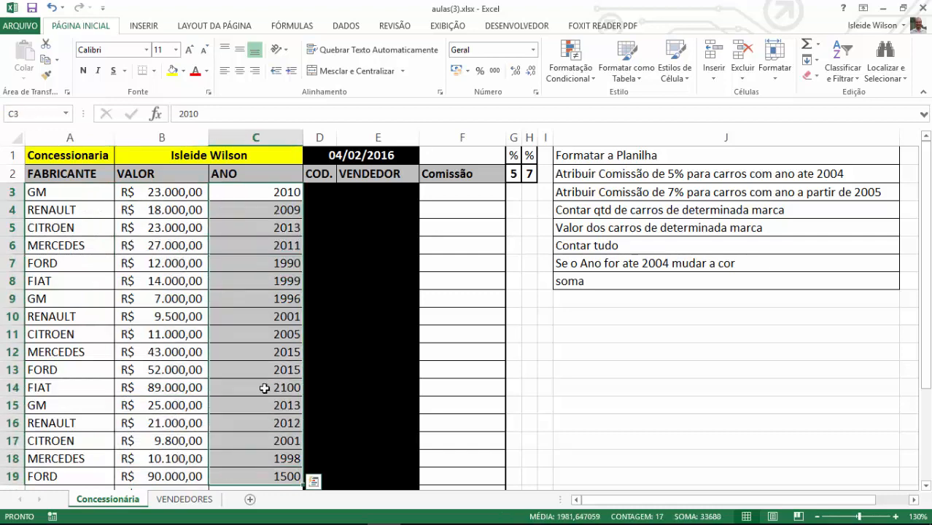
pyautogui.click(288, 351)
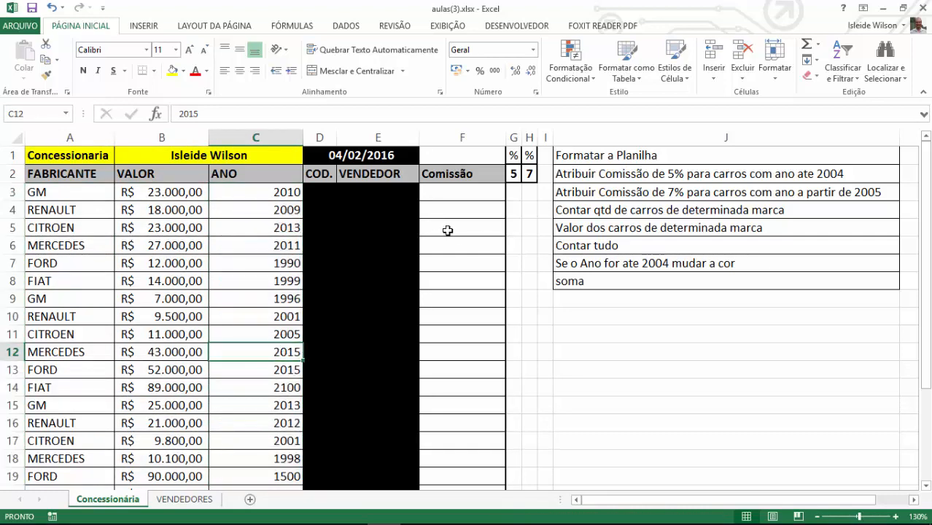
pyautogui.click(474, 197)
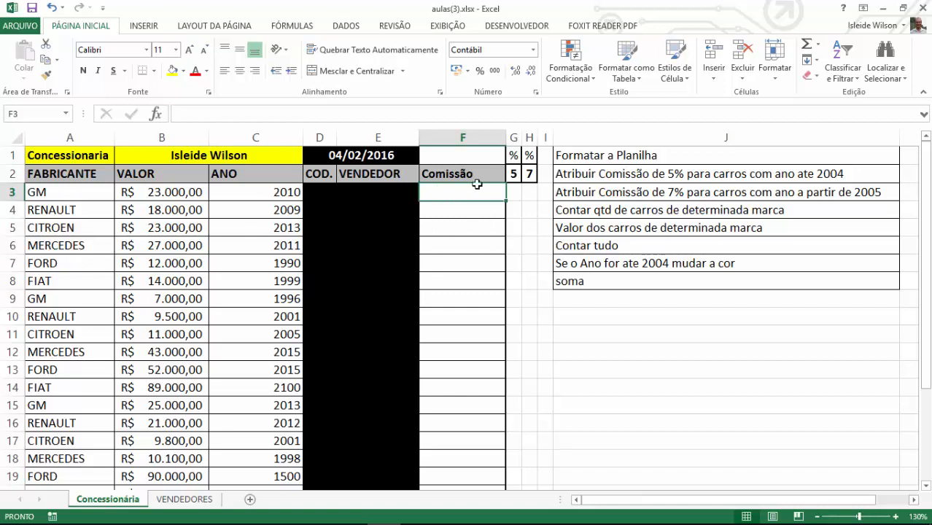
pyautogui.click(828, 175)
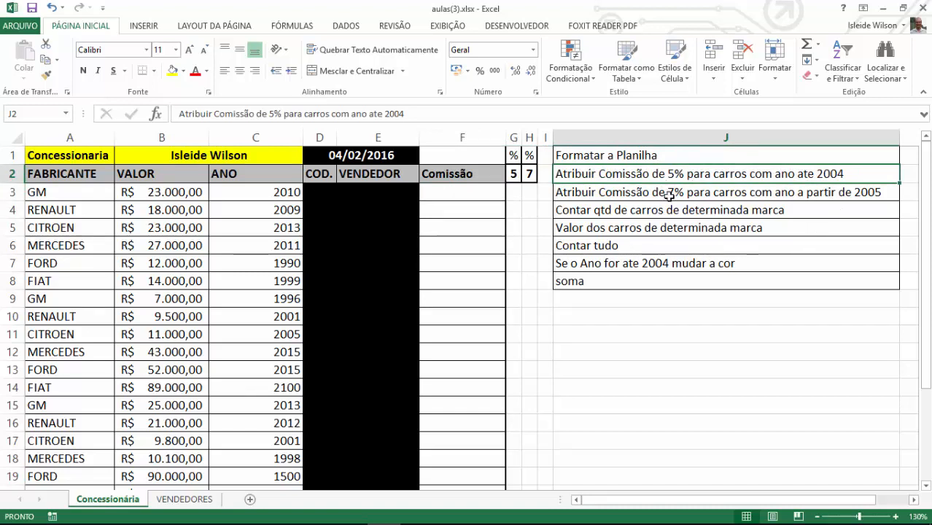
pyautogui.click(849, 192)
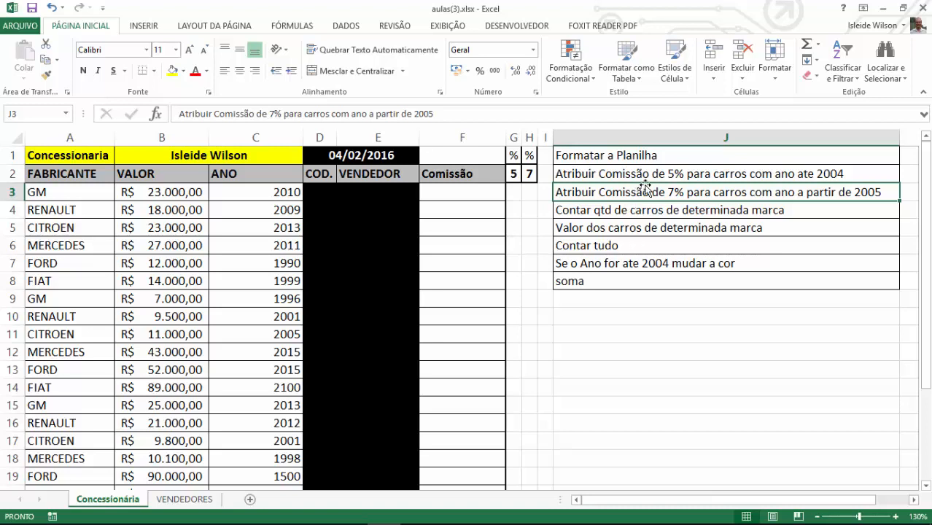
pyautogui.moveTo(659, 158); pyautogui.dragTo(665, 313)
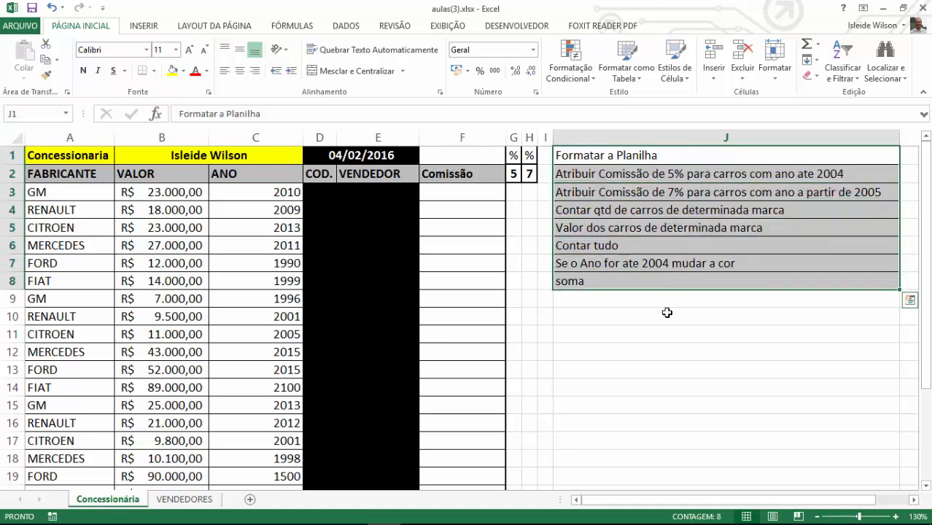
pyautogui.click(661, 317)
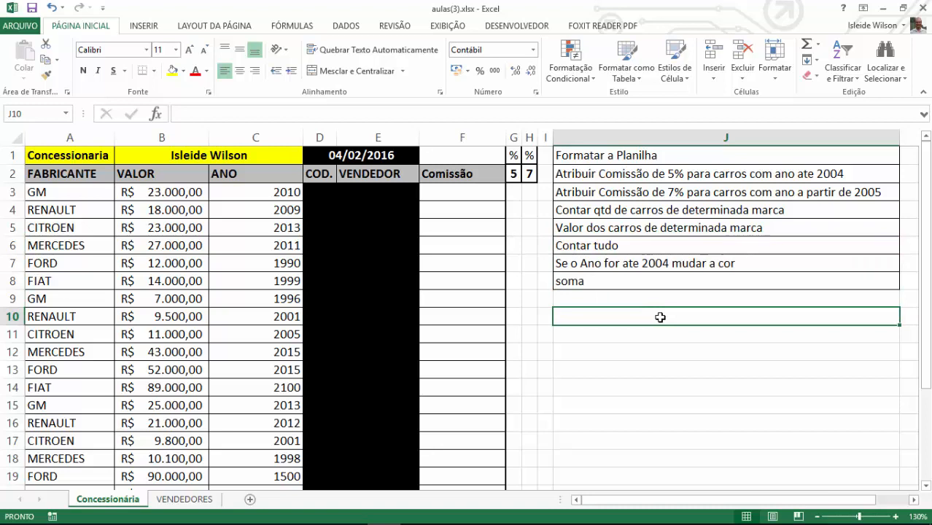
# Fill the "Formatar a Planilha" task in J1 with yellow
pyautogui.click(605, 155)
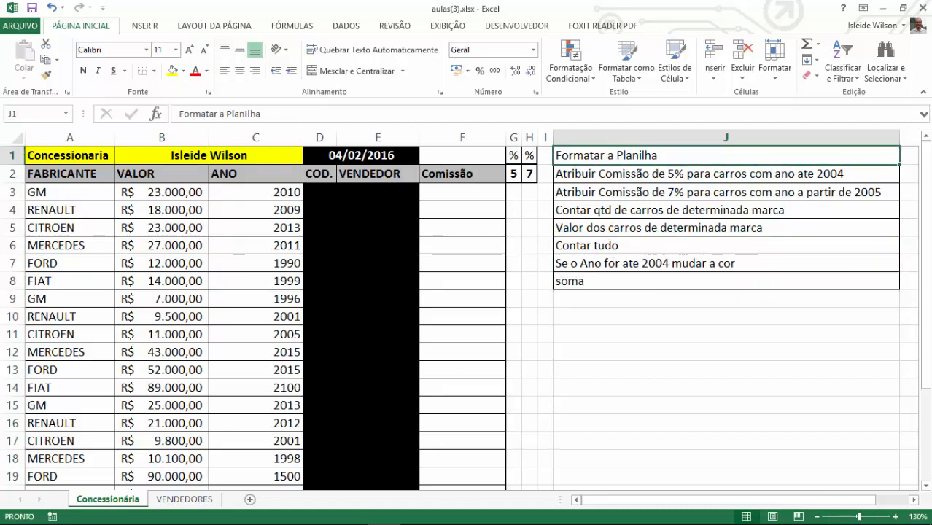
pyautogui.click(173, 70)
pyautogui.click(210, 373)
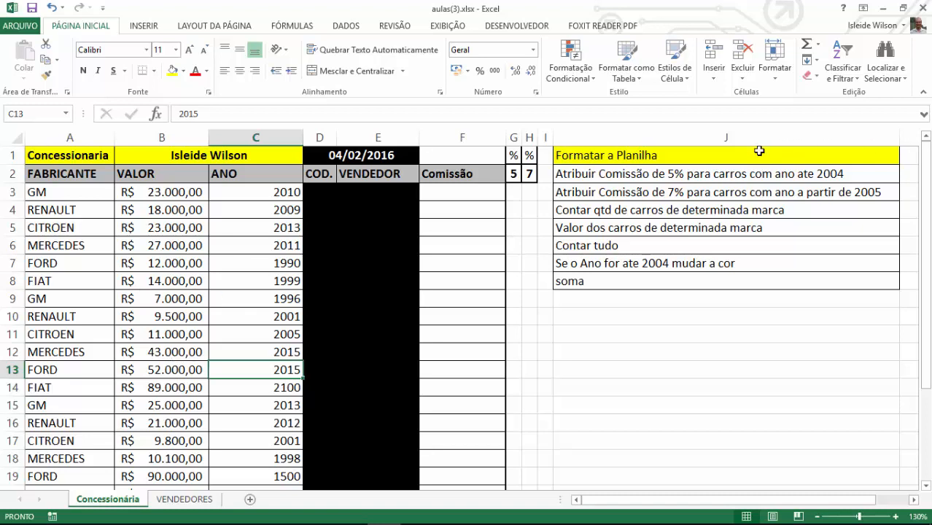
# Examine the two commission tasks in J2:J3 and the percentage rates in G2 and H2
pyautogui.moveTo(704, 172); pyautogui.dragTo(694, 191)
pyautogui.click(511, 177)
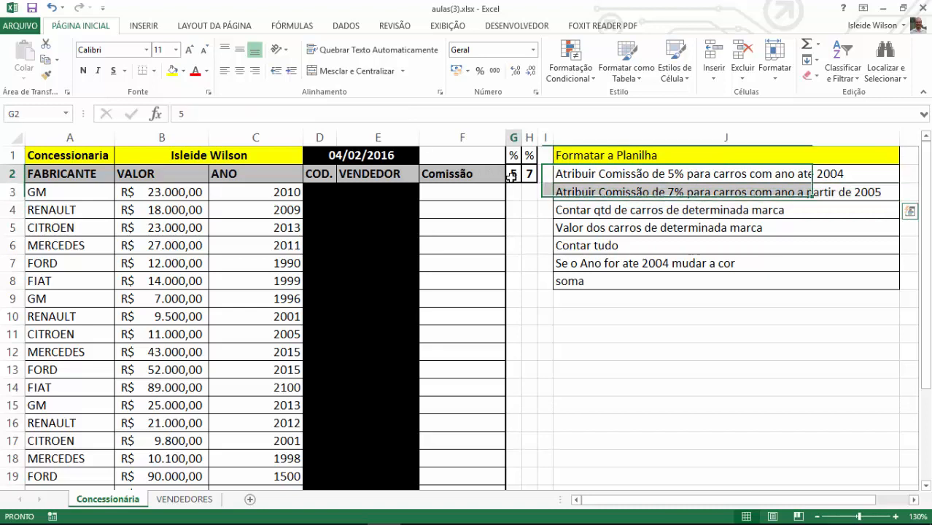
pyautogui.click(528, 175)
pyautogui.click(513, 175)
pyautogui.click(527, 173)
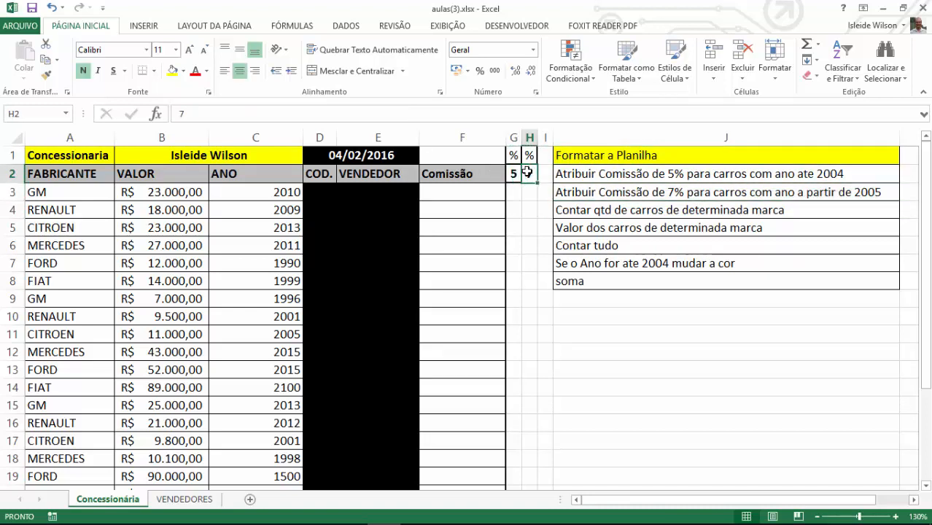
pyautogui.click(514, 175)
pyautogui.click(528, 174)
pyautogui.click(513, 175)
# Enter the cutoff year 2004 in F1 and fill the cell with yellow
pyautogui.click(465, 157)
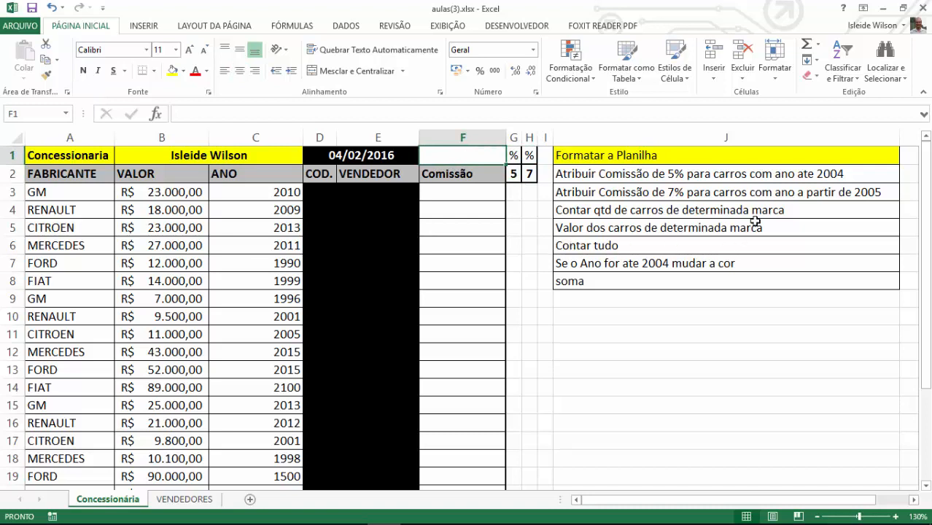
pyautogui.write('200')
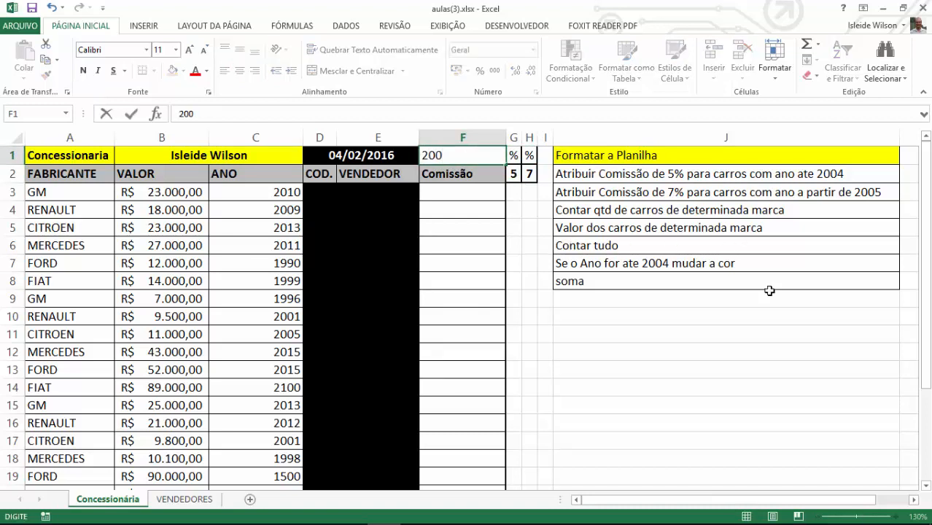
pyautogui.write('5')
pyautogui.press('BackSpace')
pyautogui.write('4')
pyautogui.press('Return')
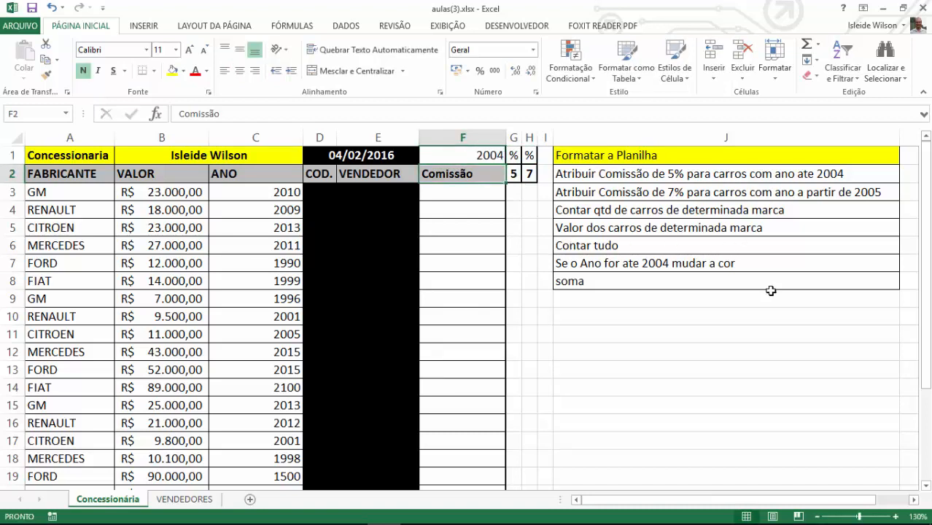
pyautogui.click(461, 154)
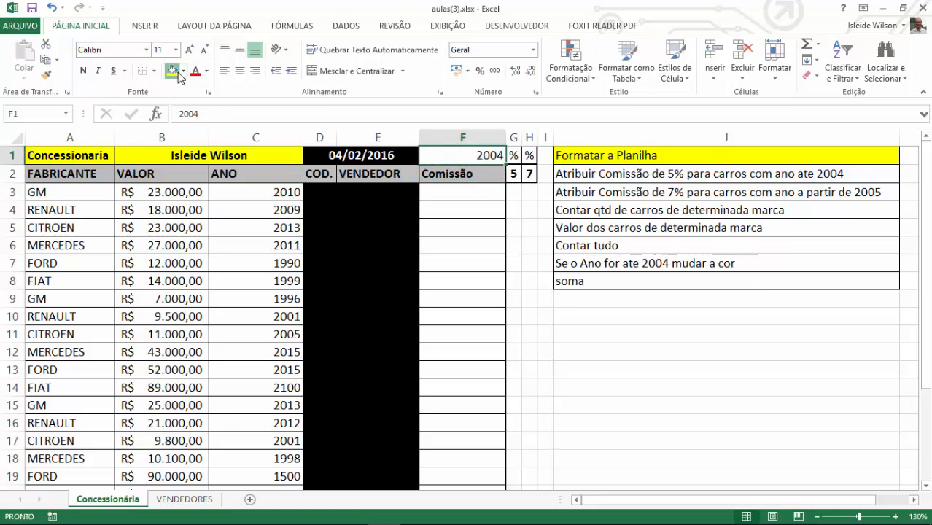
pyautogui.click(178, 72)
pyautogui.click(635, 298)
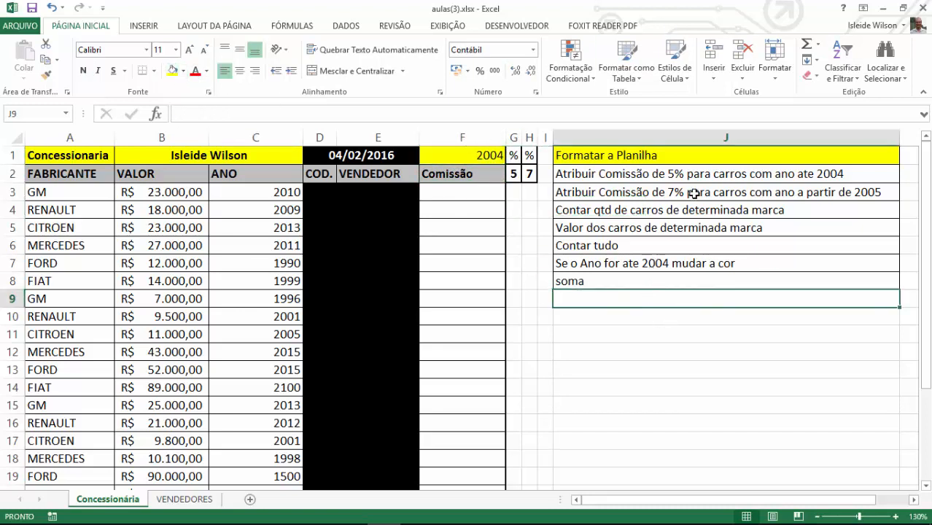
# Begin an SE formula in F3, the first Comissão cell, with the logical test C3<=F1
pyautogui.moveTo(685, 175); pyautogui.dragTo(689, 193)
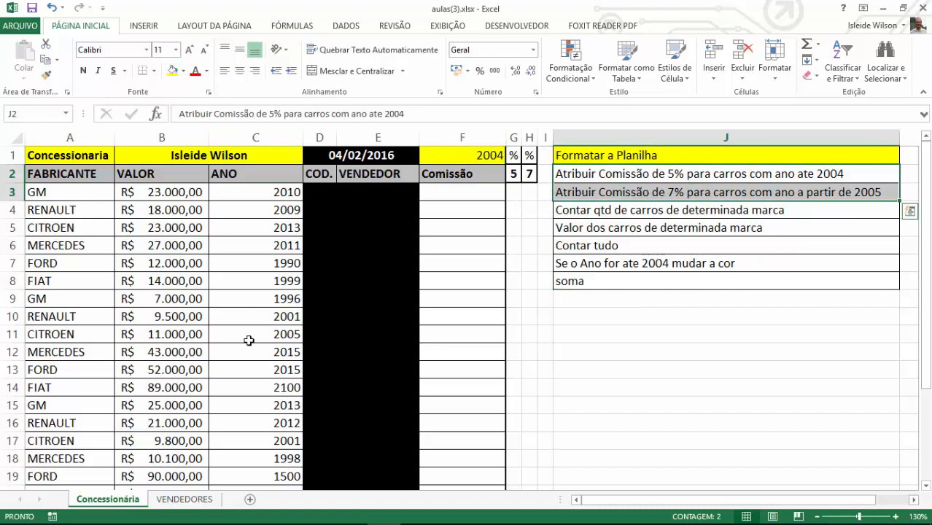
pyautogui.click(484, 190)
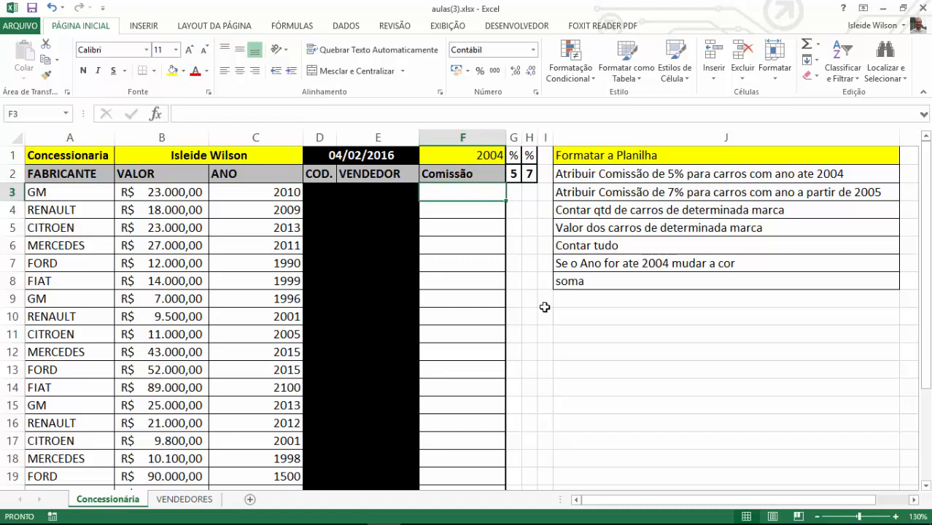
pyautogui.write('=')
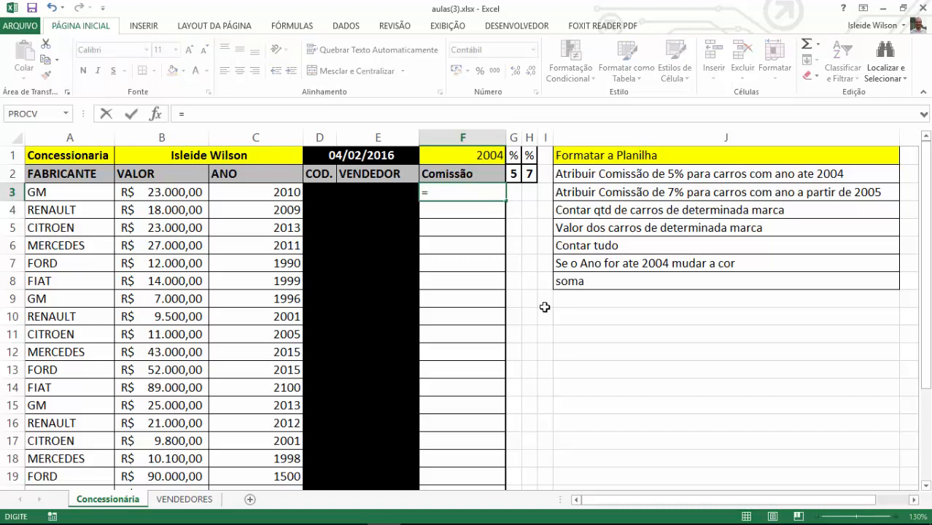
pyautogui.write('SE(')
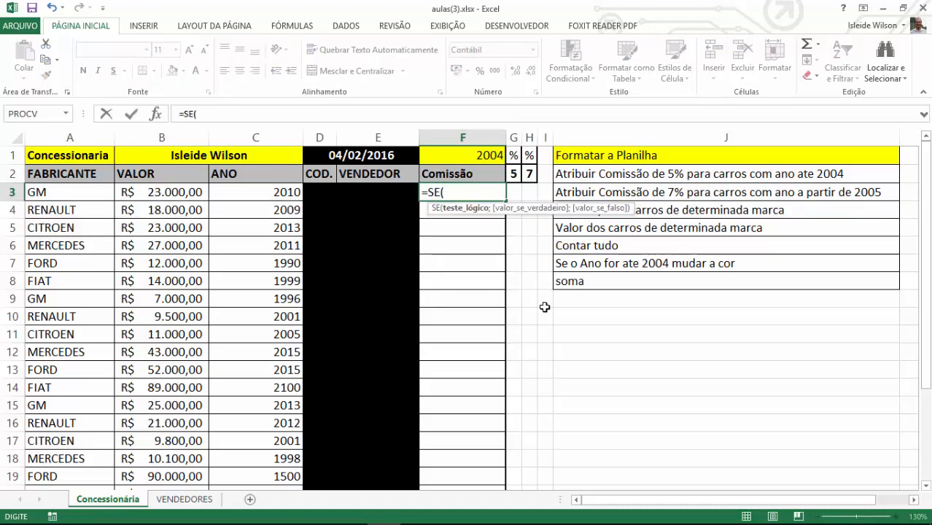
pyautogui.click(255, 193)
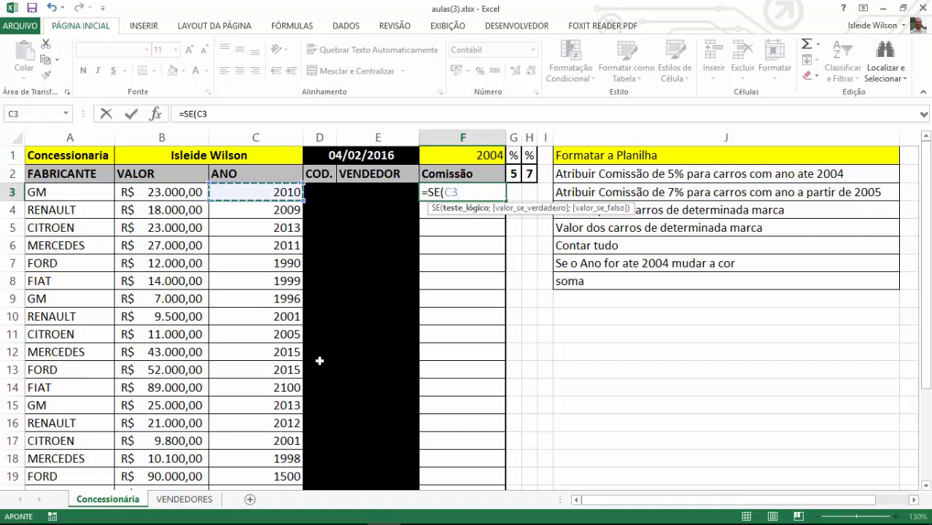
pyautogui.write('<=')
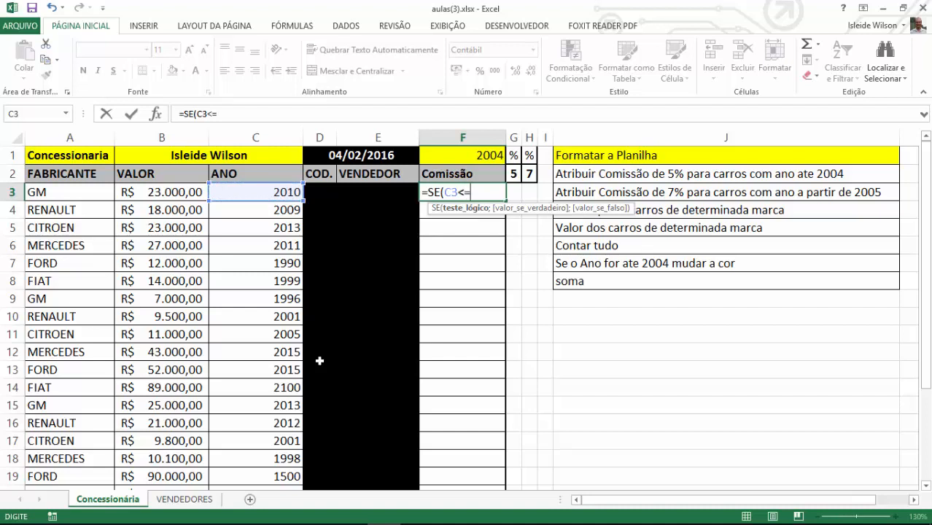
pyautogui.click(462, 151)
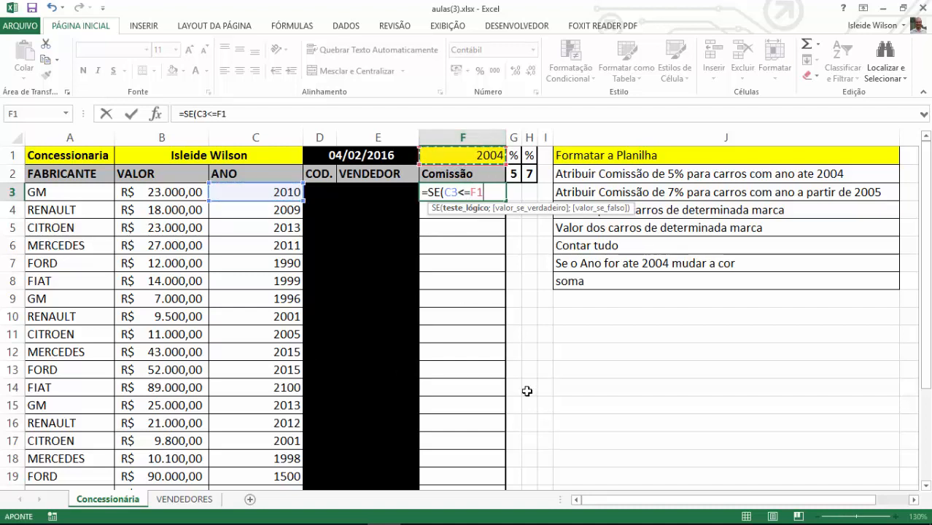
pyautogui.write(';')
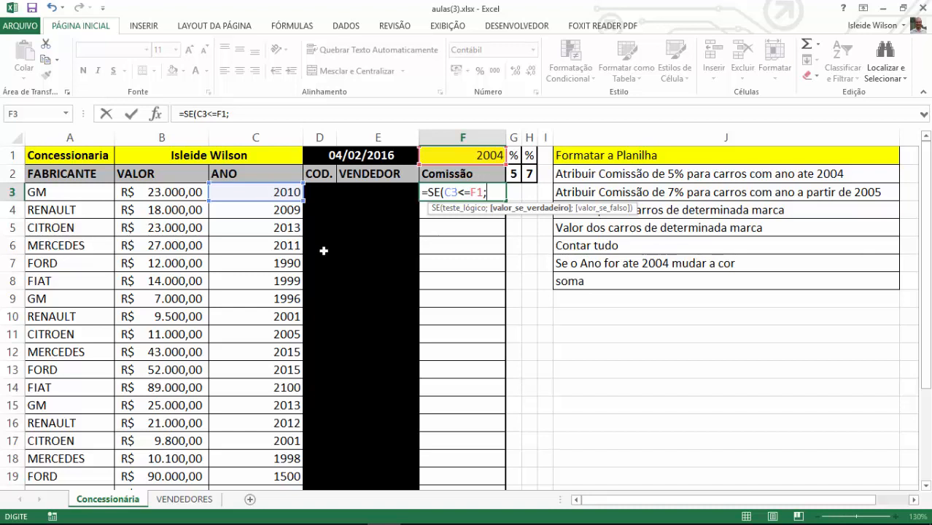
# Add B3*G2/100 as the value-if-true argument of the SE formula in F3
pyautogui.click(167, 192)
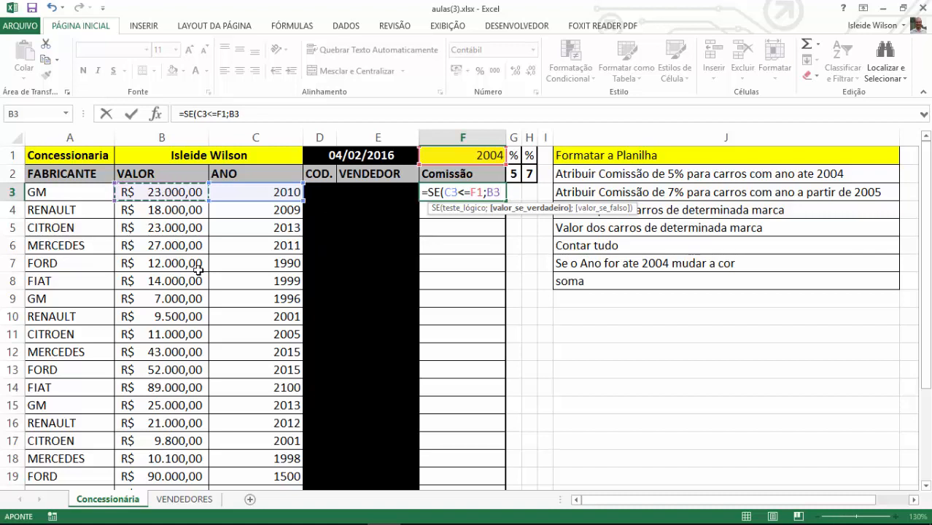
pyautogui.write('*')
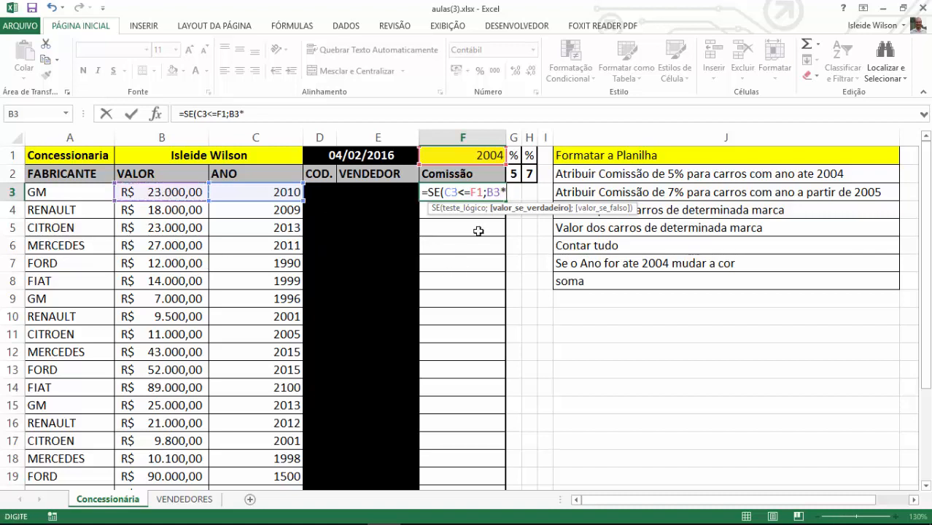
pyautogui.click(514, 174)
pyautogui.write('/100')
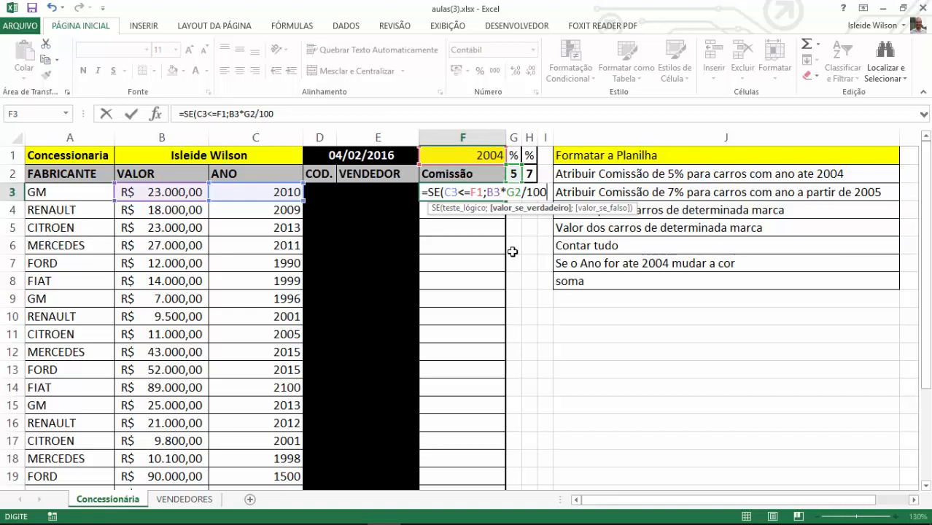
pyautogui.write(';')
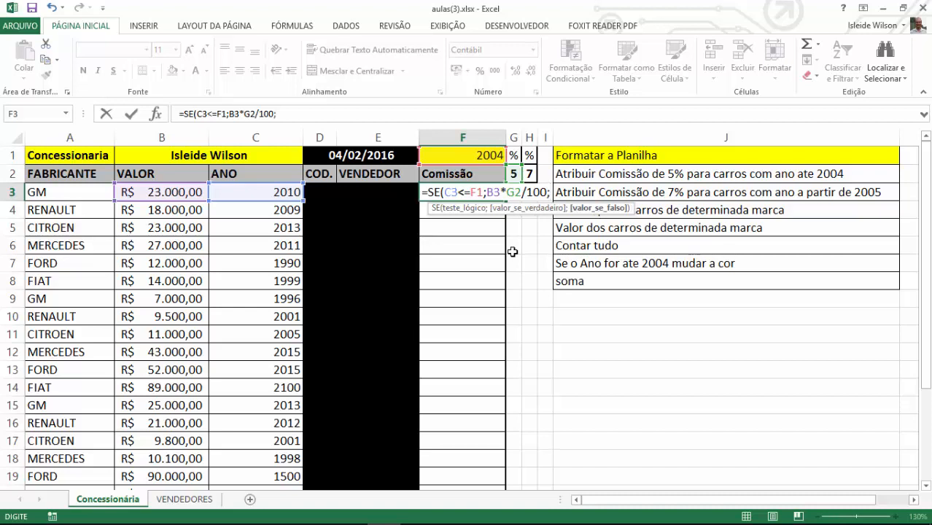
# Add B3*H2/100 as the value-if-false argument, close the SE formula in F3 and review its arguments
pyautogui.click(182, 192)
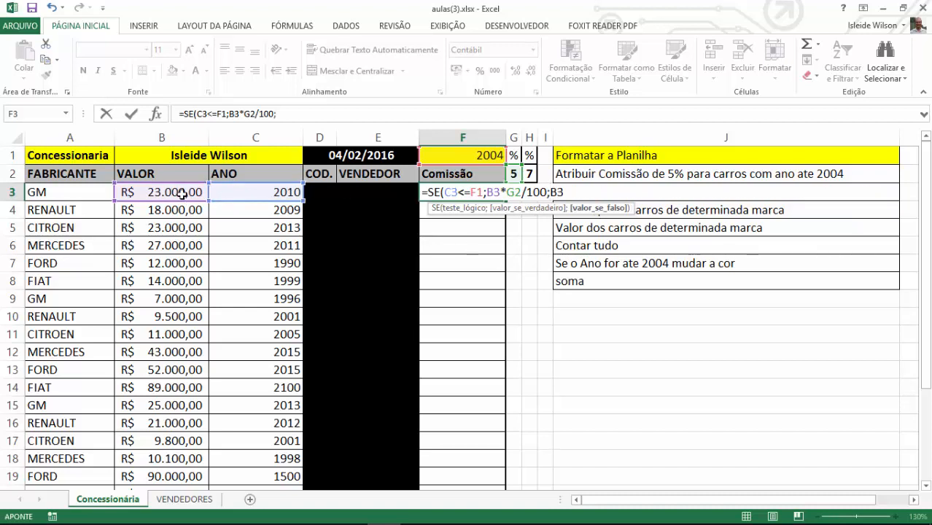
pyautogui.write('*')
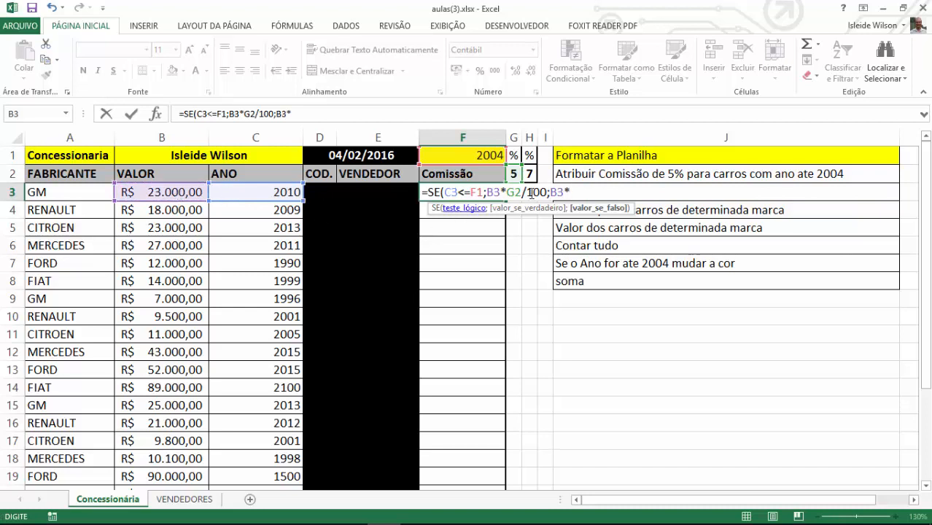
pyautogui.click(530, 174)
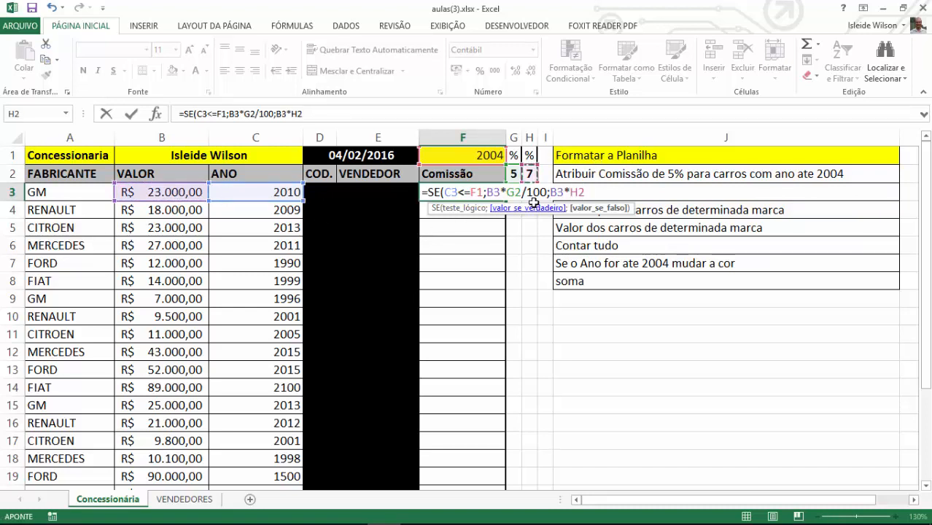
pyautogui.write('/100)')
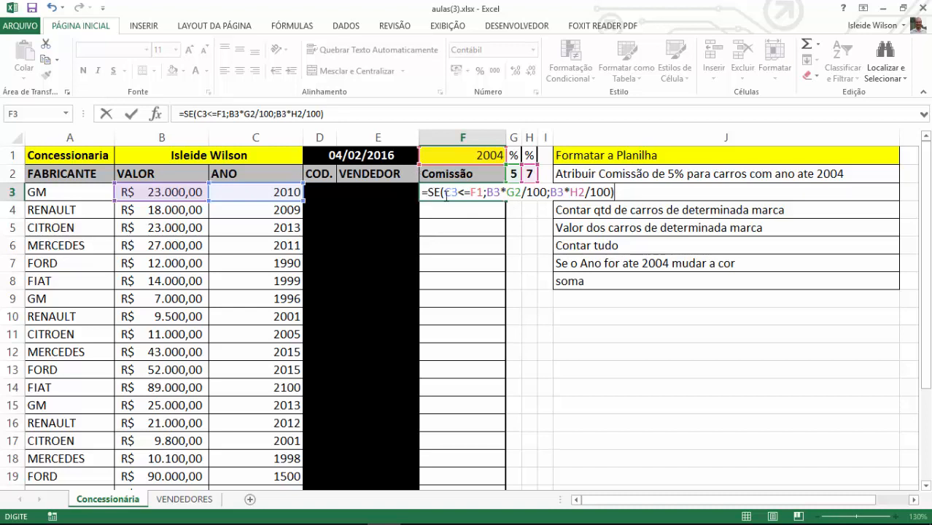
pyautogui.moveTo(445, 193); pyautogui.dragTo(544, 191)
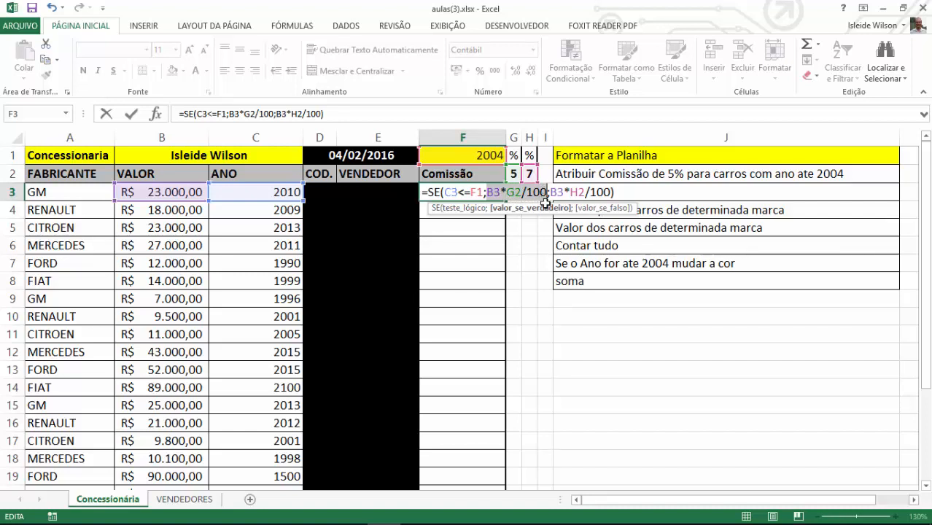
# Check the logical test and value-if-false argument of the SE formula in F3, and commit the formula
pyautogui.click(551, 191)
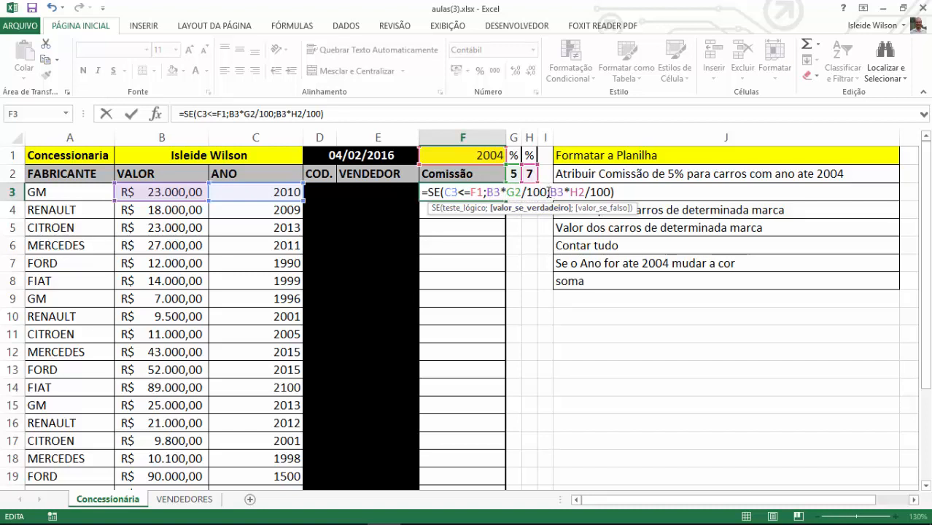
pyautogui.moveTo(445, 192); pyautogui.dragTo(483, 192)
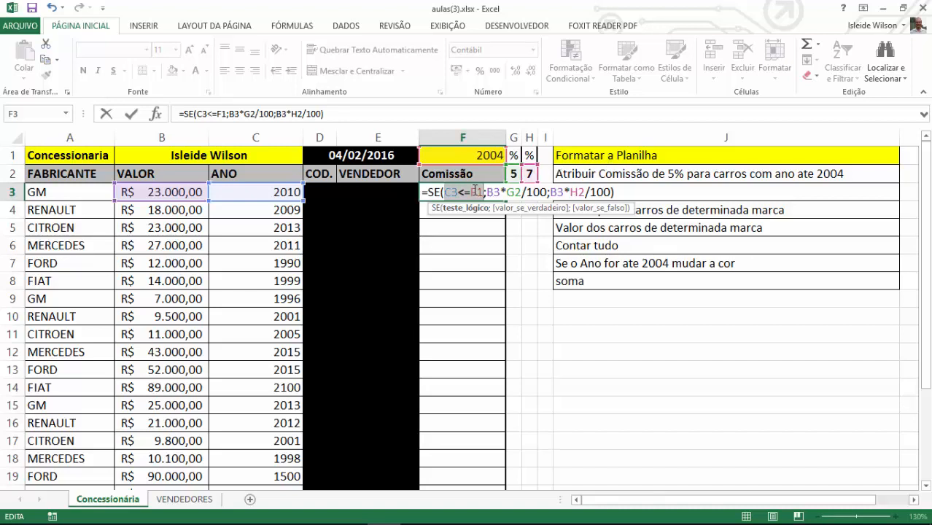
pyautogui.click(553, 193)
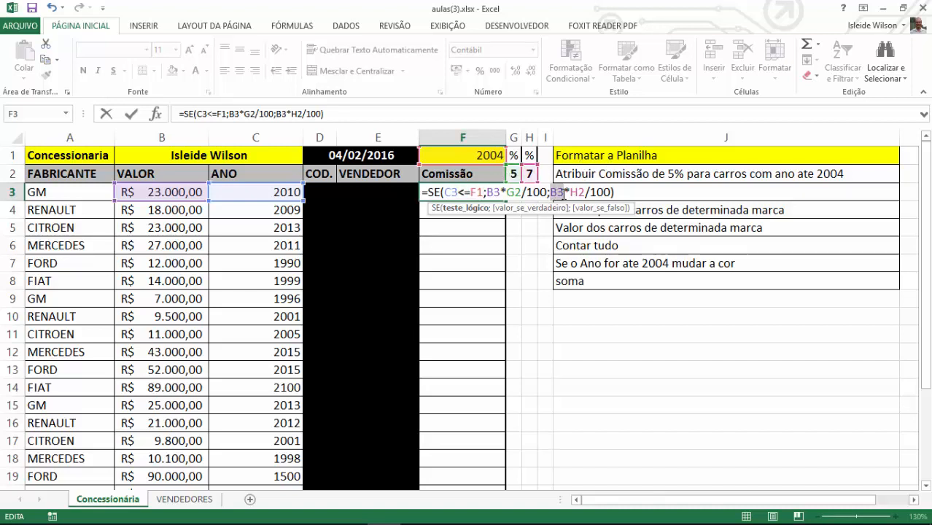
pyautogui.doubleClick(556, 192)
pyautogui.doubleClick(572, 193)
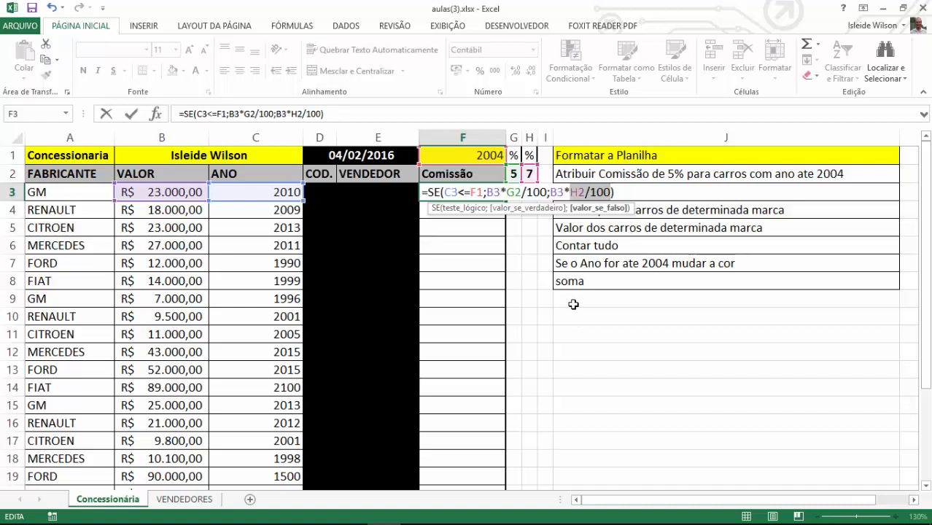
pyautogui.press('Return')
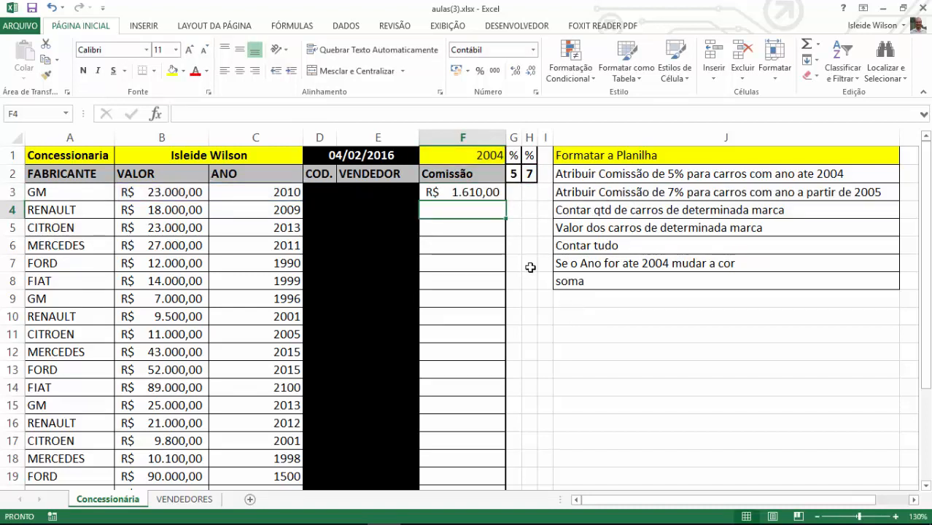
# Set the first GM car's value in B3 to 10.000 and check its commission in F3
pyautogui.click(191, 194)
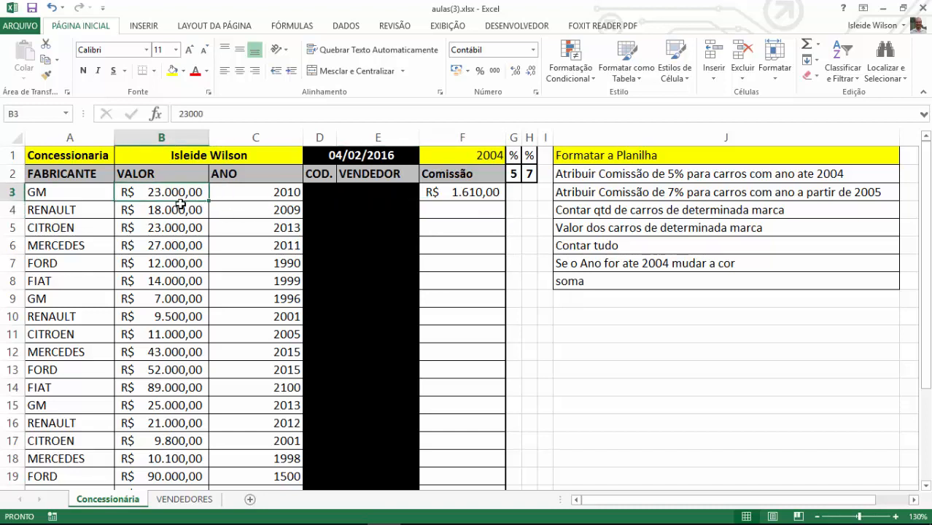
pyautogui.write('10')
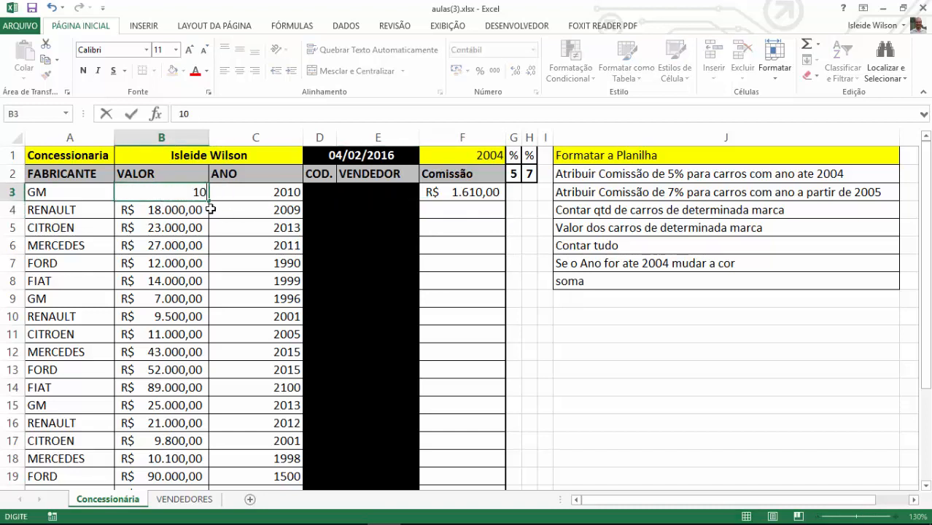
pyautogui.write('.000')
pyautogui.press('Return')
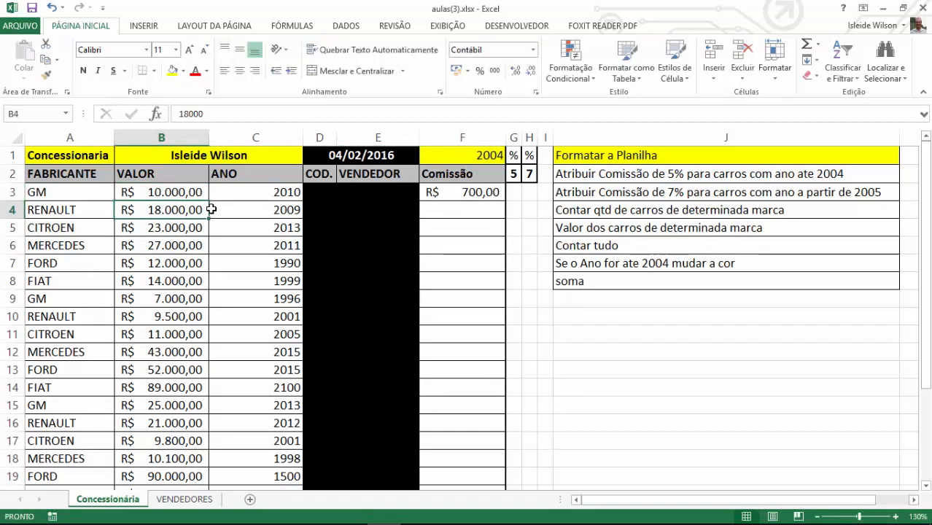
pyautogui.click(211, 209)
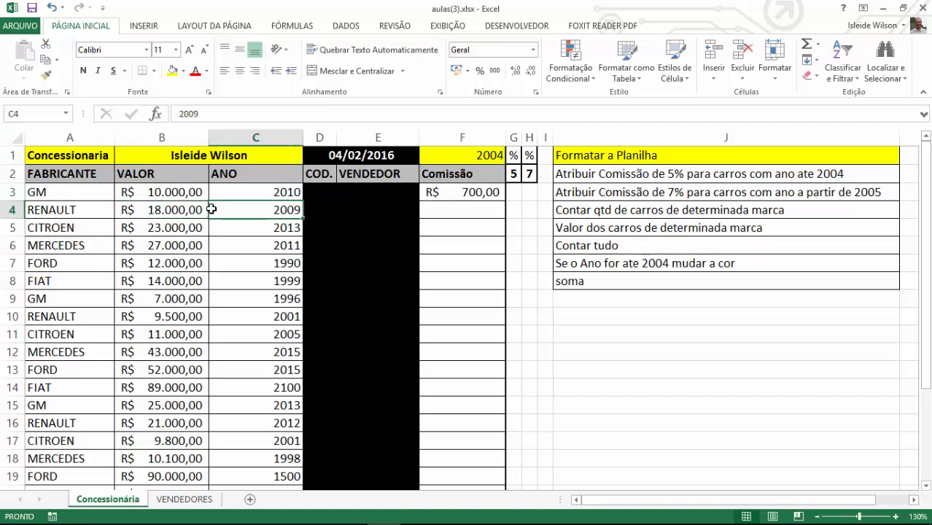
pyautogui.click(430, 194)
# Set the first GM car's year in C3 to 2003 to test the 5% commission case
pyautogui.click(260, 192)
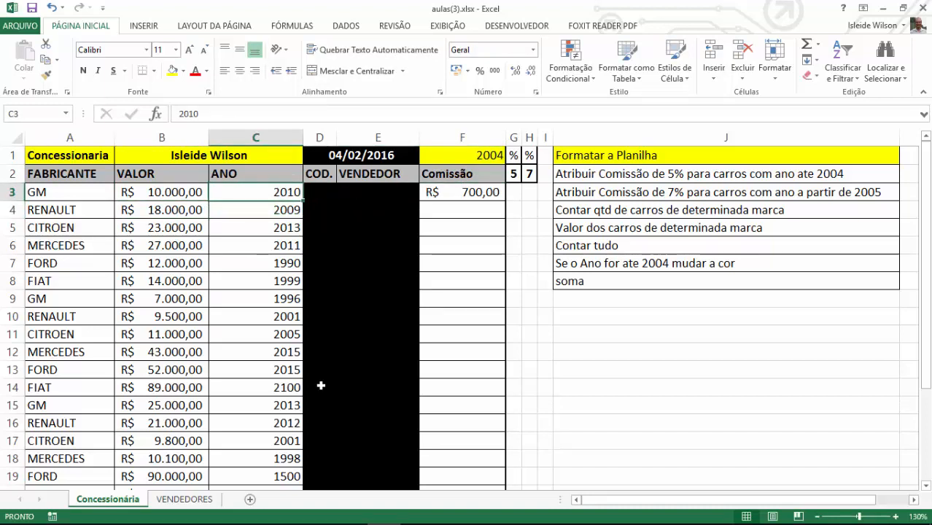
pyautogui.write('2003')
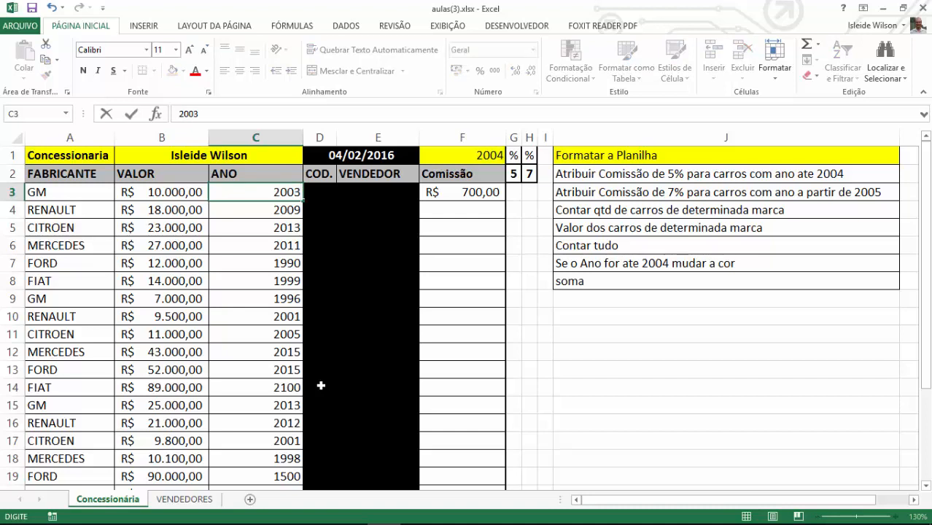
pyautogui.press('Return')
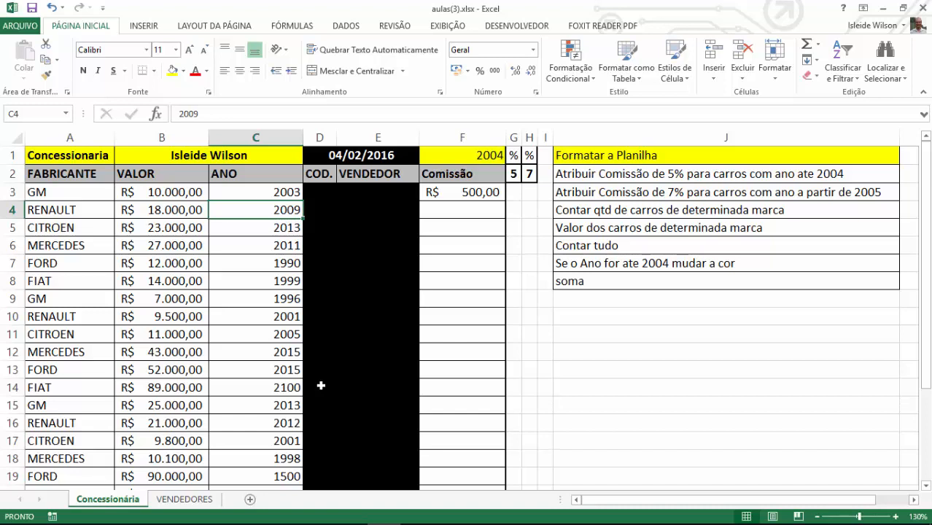
pyautogui.click(278, 194)
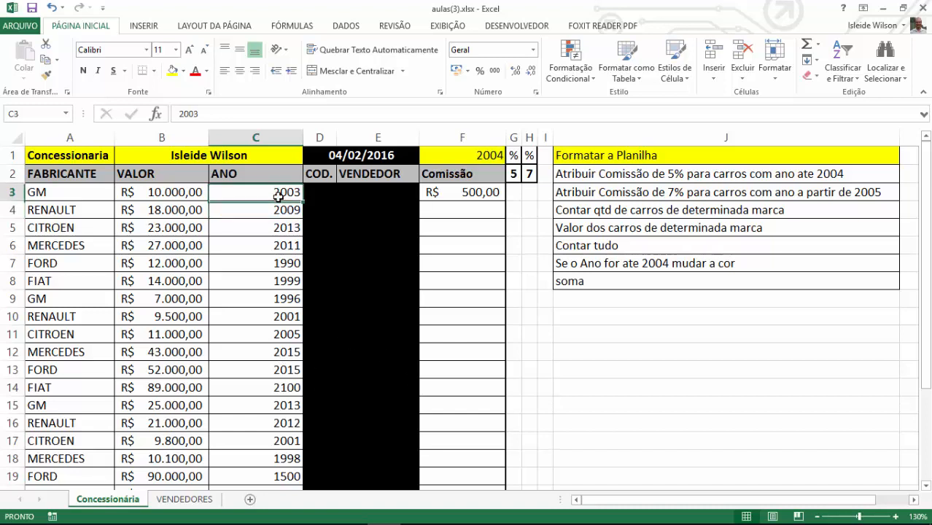
# Open the SE formula in F3 for editing and examine its logical test, value-if-true and value-if-false arguments
pyautogui.click(480, 195)
pyautogui.doubleClick(483, 193)
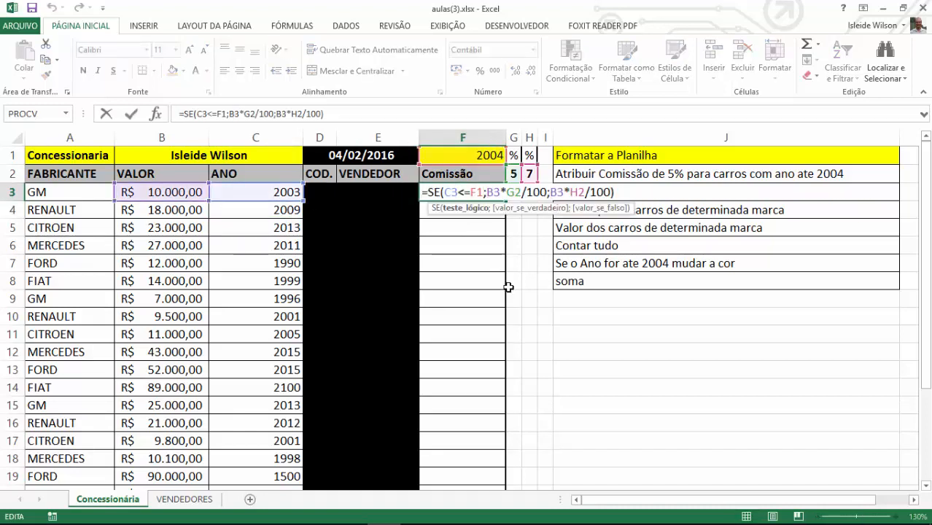
pyautogui.moveTo(486, 192); pyautogui.dragTo(609, 189)
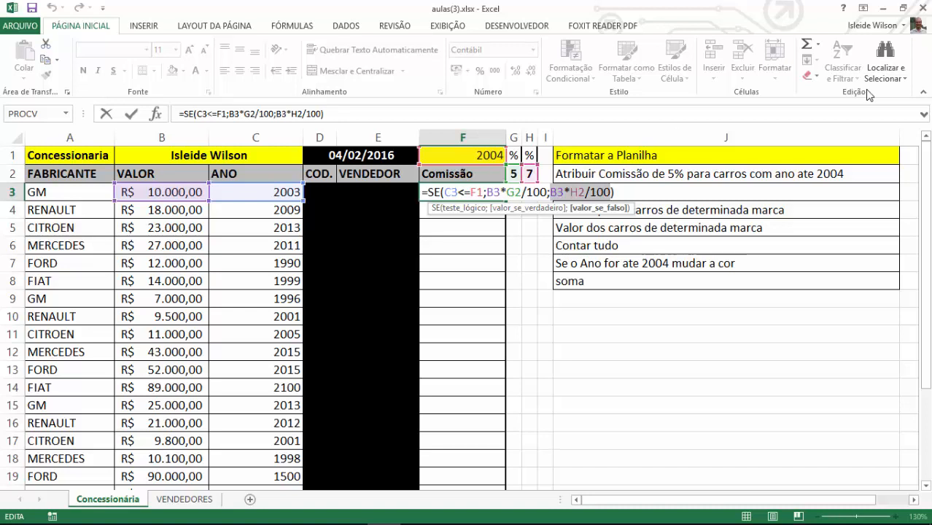
pyautogui.moveTo(446, 191); pyautogui.dragTo(483, 192)
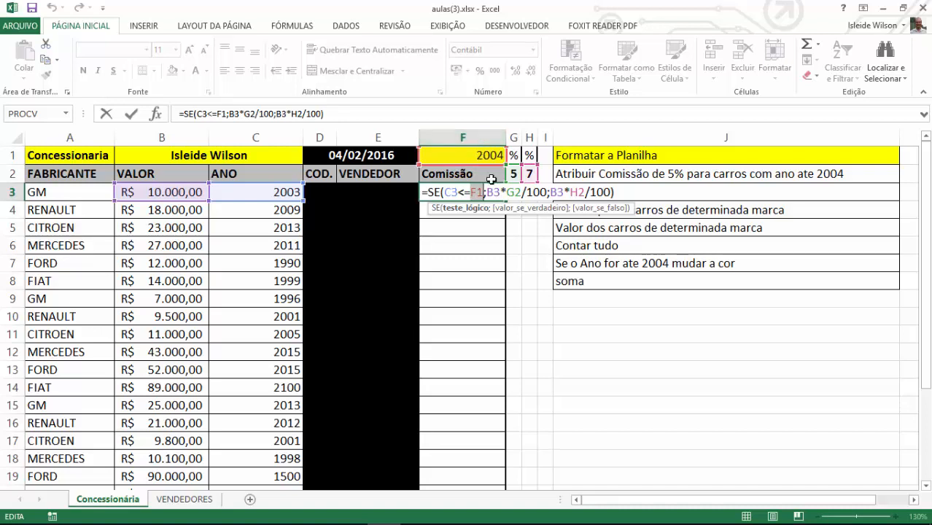
pyautogui.doubleClick(494, 191)
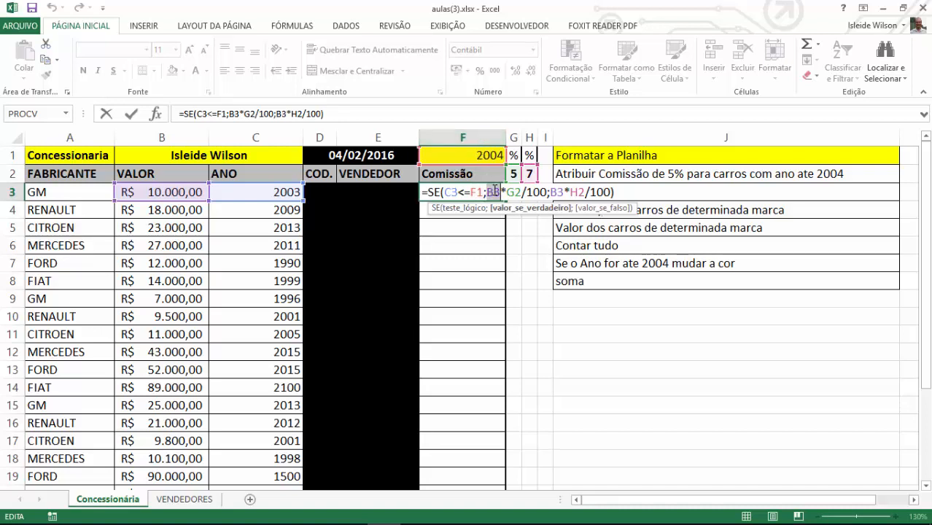
pyautogui.doubleClick(513, 192)
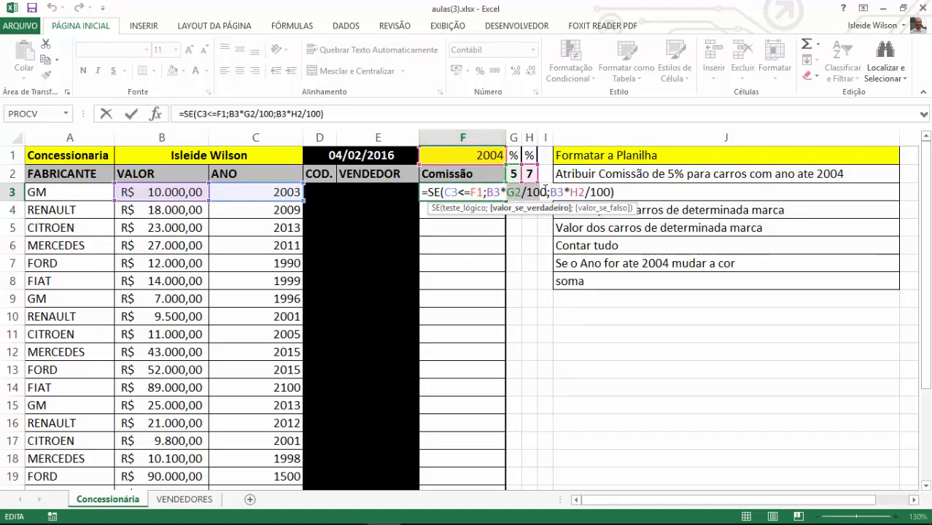
pyautogui.doubleClick(556, 192)
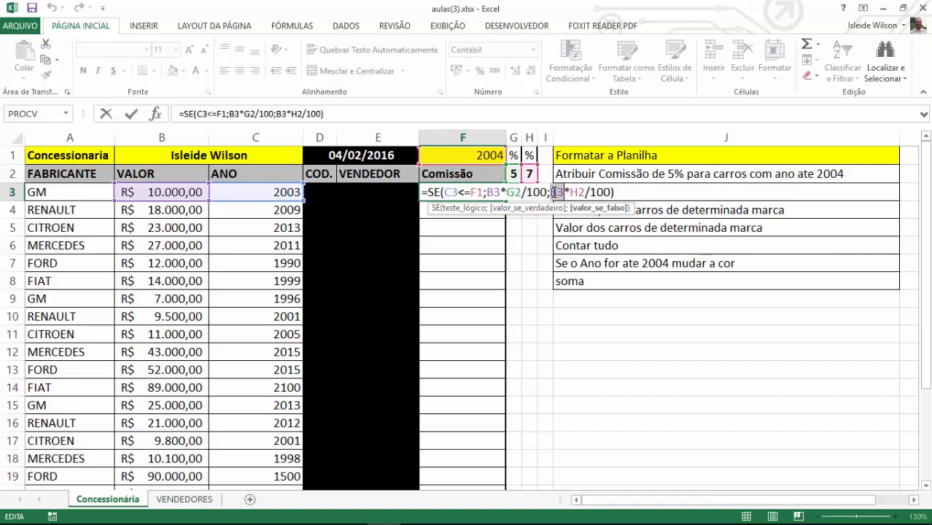
pyautogui.doubleClick(576, 192)
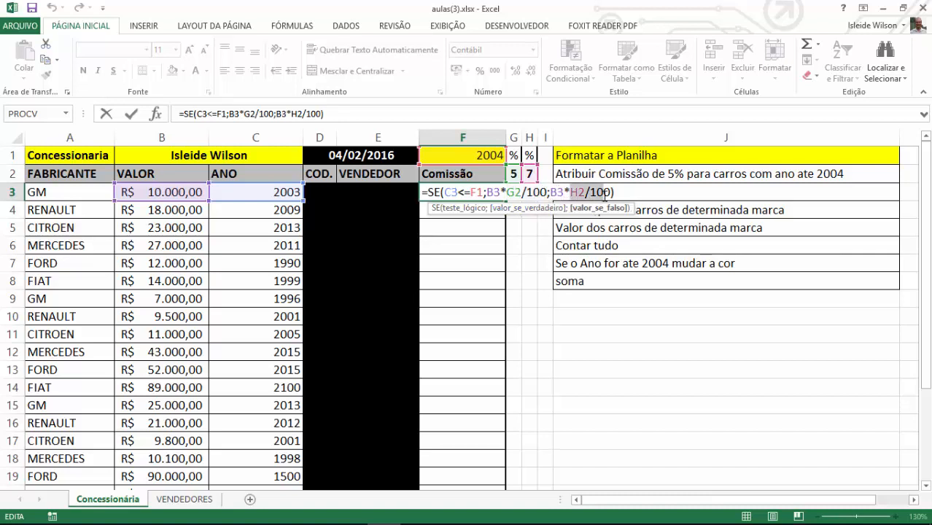
pyautogui.moveTo(605, 193); pyautogui.dragTo(612, 193)
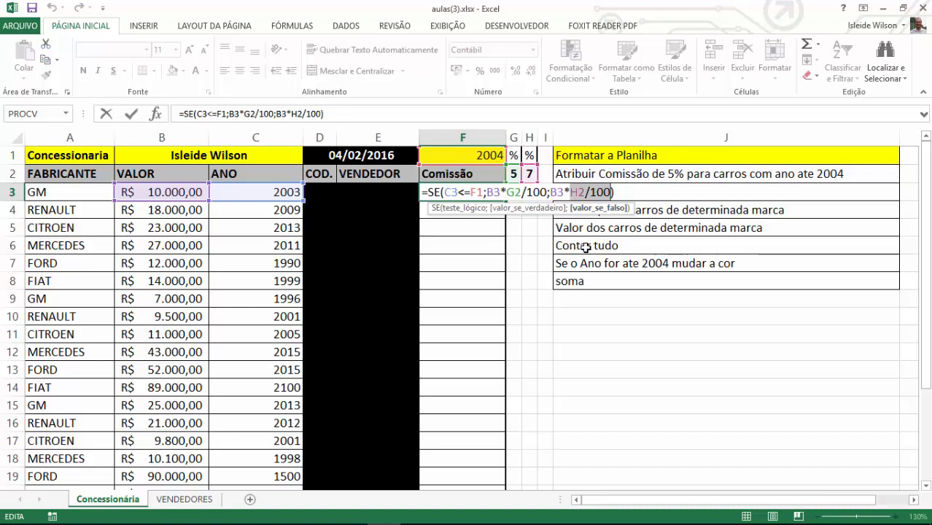
pyautogui.doubleClick(452, 193)
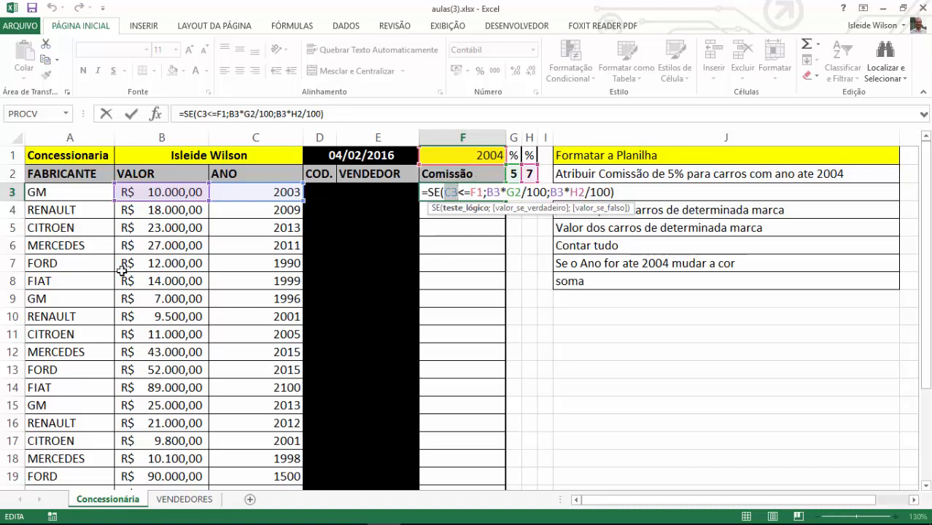
# Make the F1 and G2 references in the F3 formula absolute, as $F$1 and $G$2
pyautogui.doubleClick(477, 192)
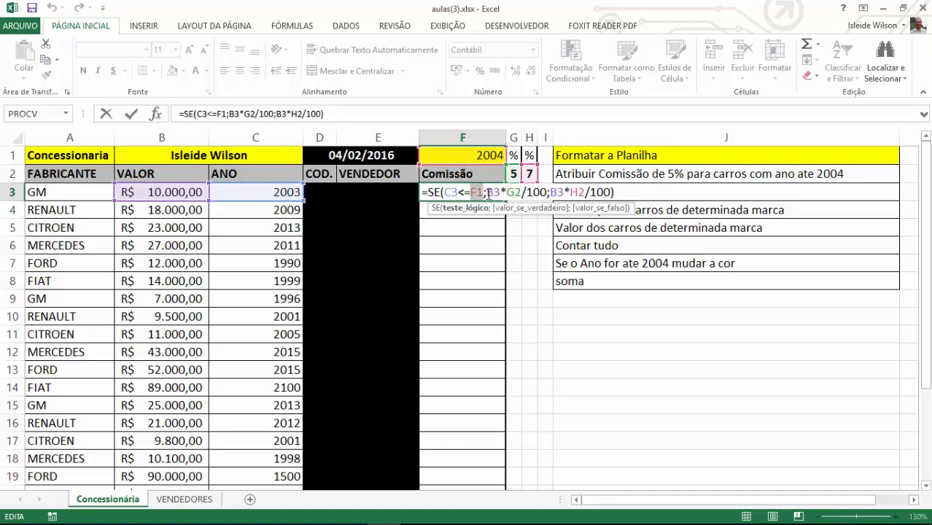
pyautogui.press('F4')
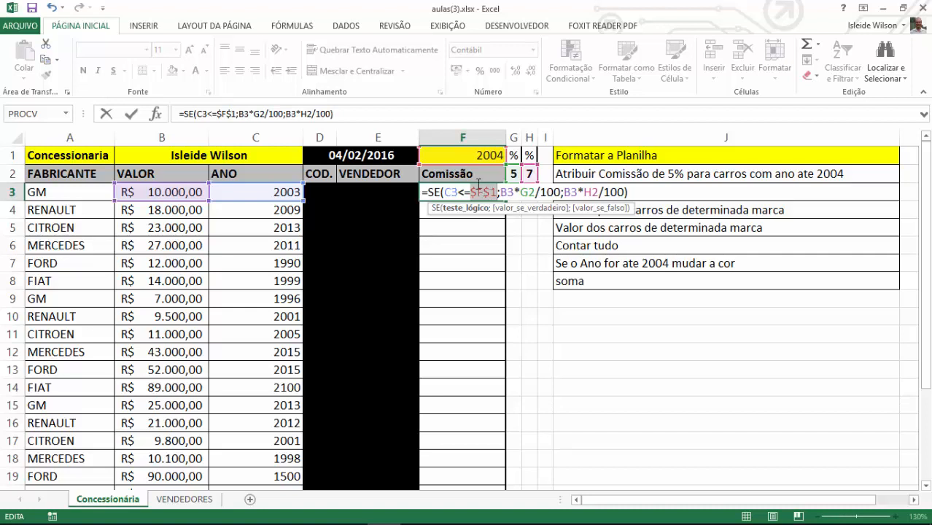
pyautogui.doubleClick(509, 193)
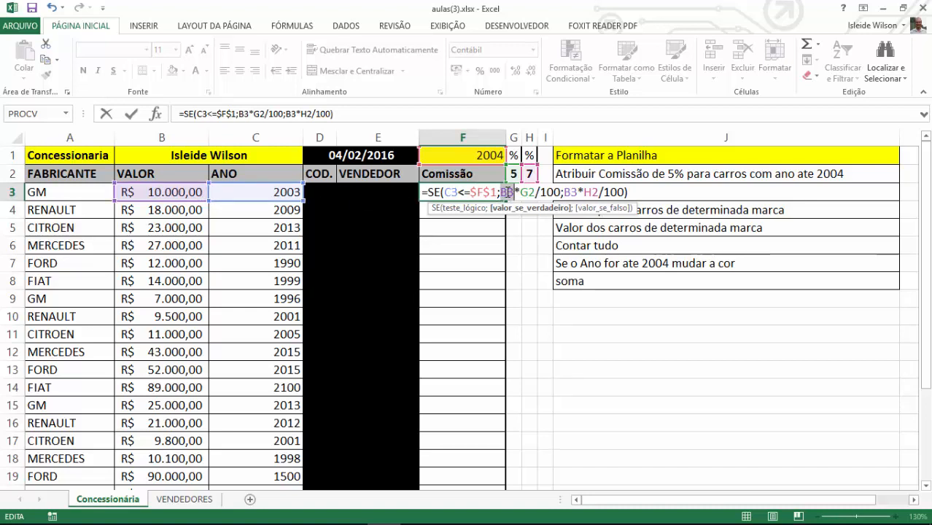
pyautogui.click(526, 191)
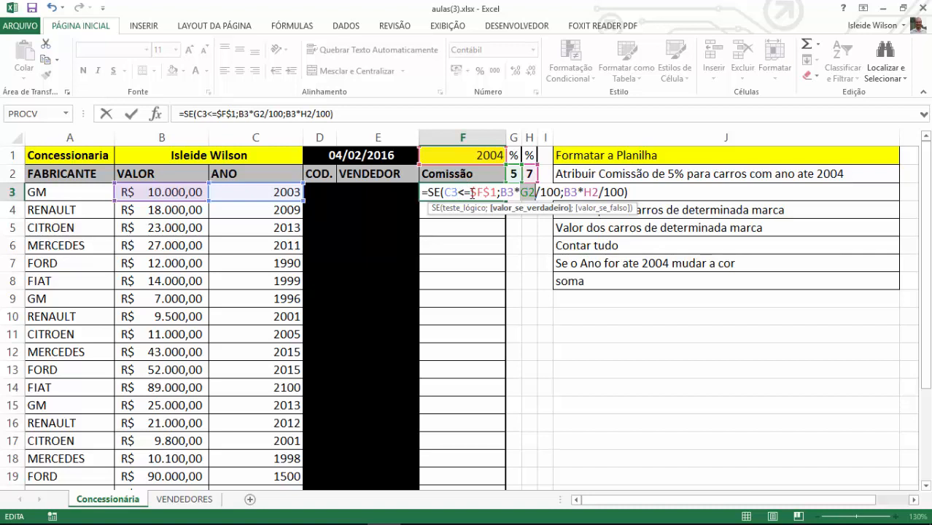
pyautogui.press('F4')
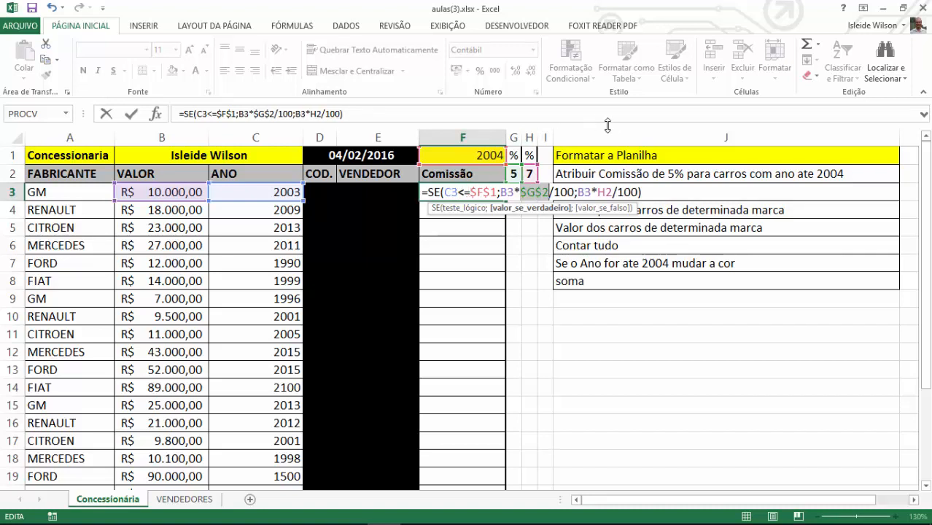
# Make the H2 reference in the F3 formula absolute as $H$2, review the locked references and commit the formula
pyautogui.click(604, 191)
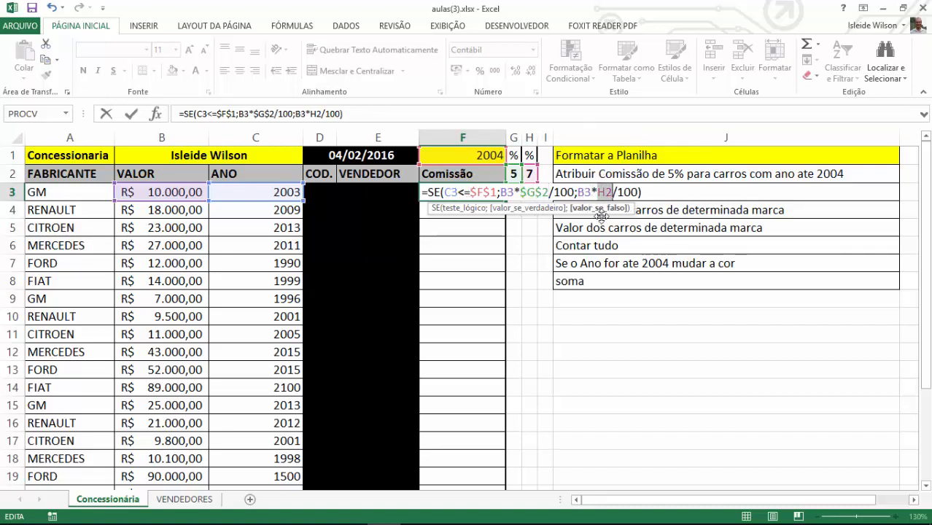
pyautogui.doubleClick(583, 192)
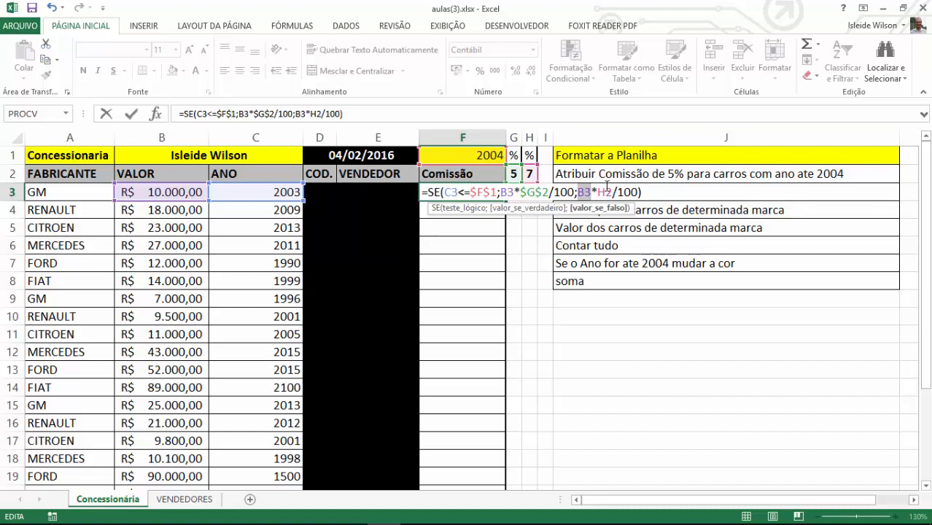
pyautogui.doubleClick(603, 191)
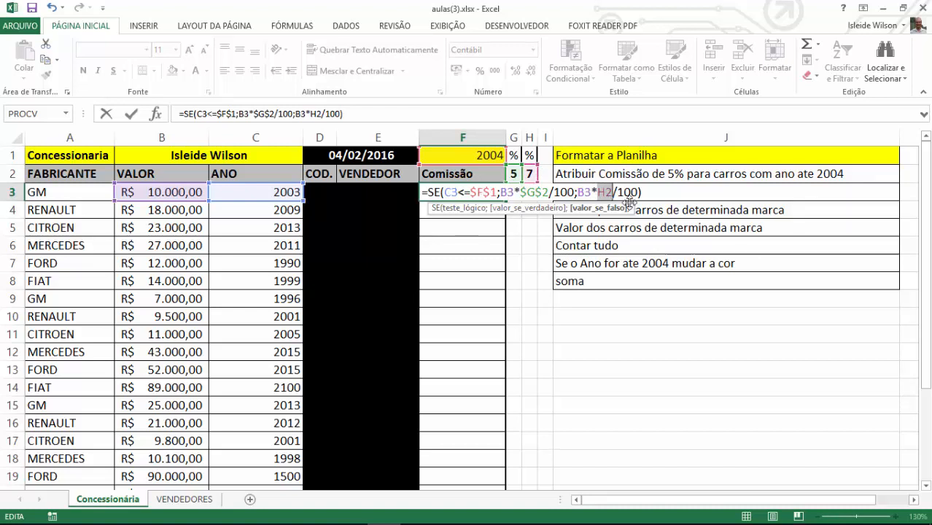
pyautogui.press('F4')
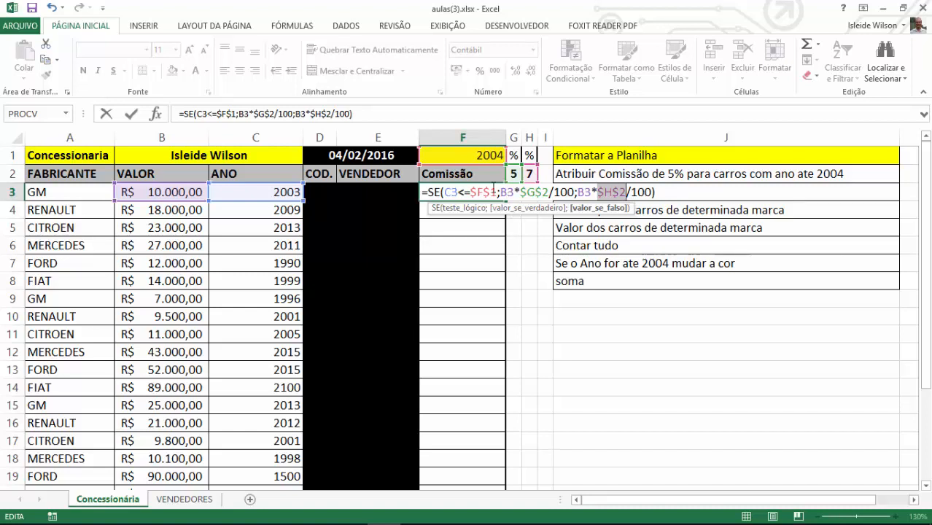
pyautogui.click(485, 189)
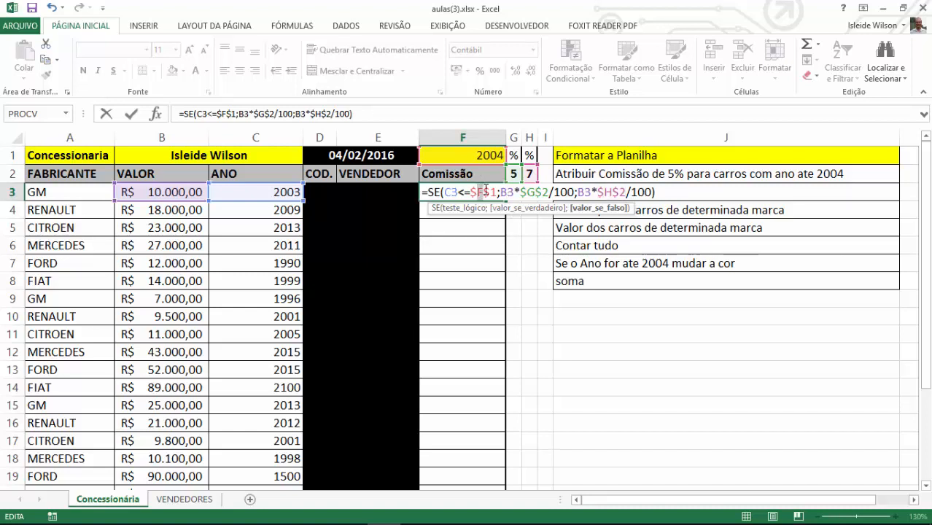
pyautogui.click(546, 193)
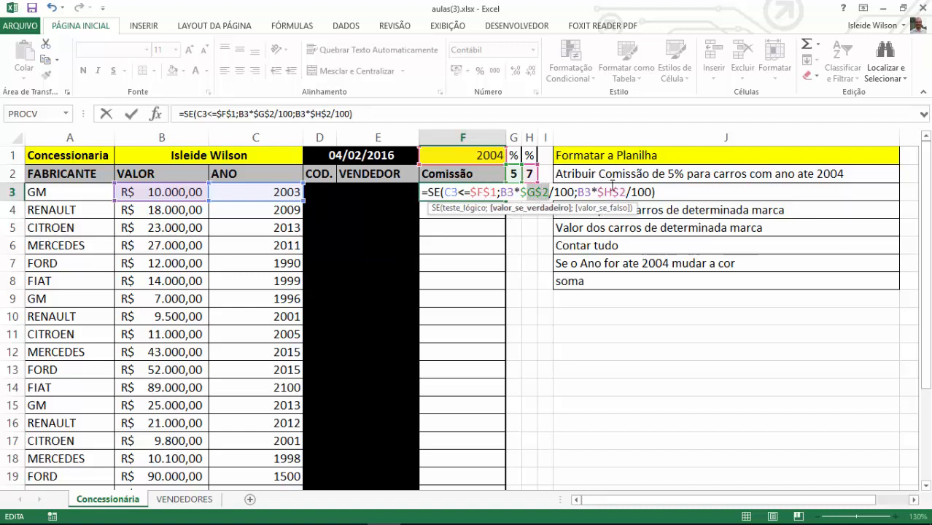
pyautogui.click(622, 191)
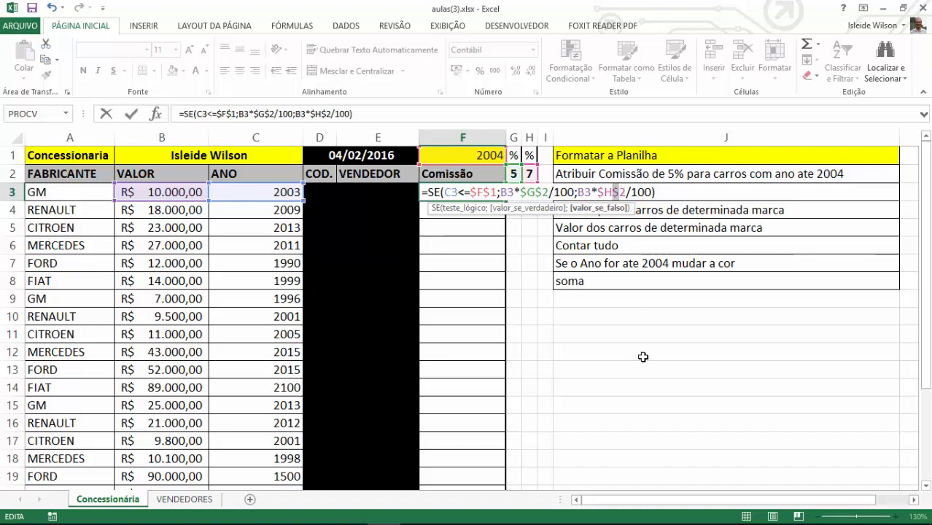
pyautogui.hotkey('ctrl', 'Return')
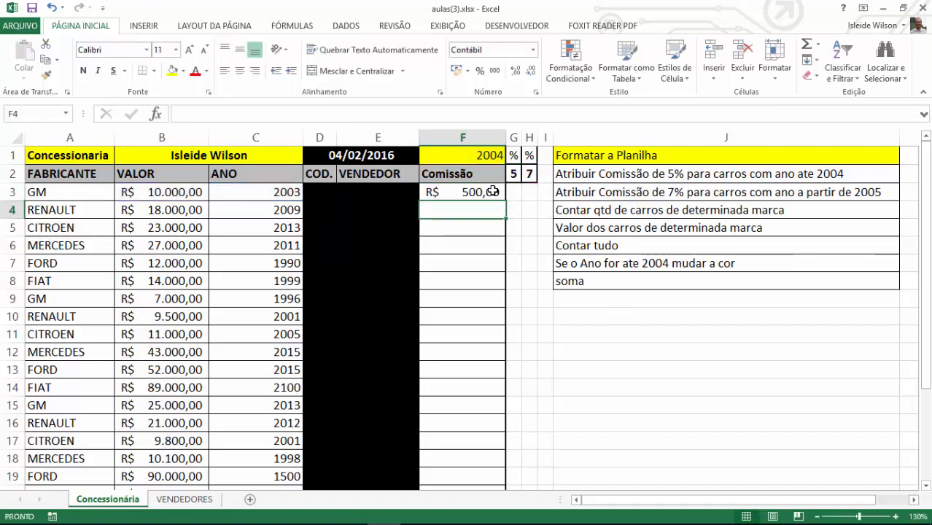
# Fill the F3 commission formula down to F20, review the results and clear the copies from F4:F20
pyautogui.moveTo(507, 203); pyautogui.dragTo(508, 462)
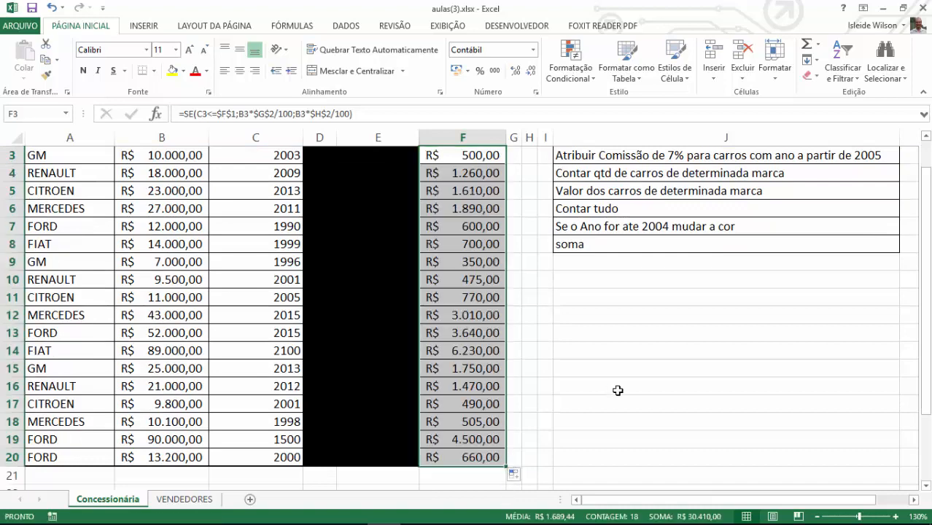
pyautogui.scroll(1, 618, 390)
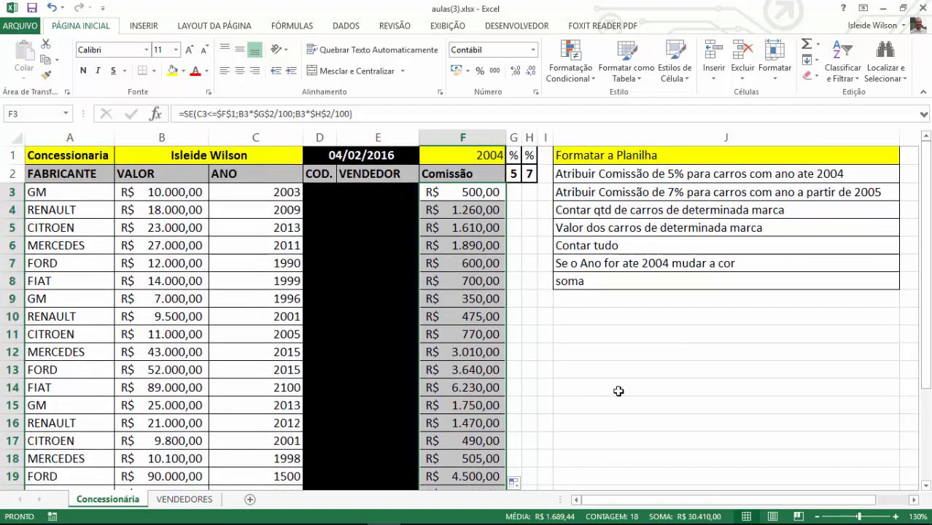
pyautogui.scroll(-1, 617, 390)
pyautogui.scroll(1, 618, 391)
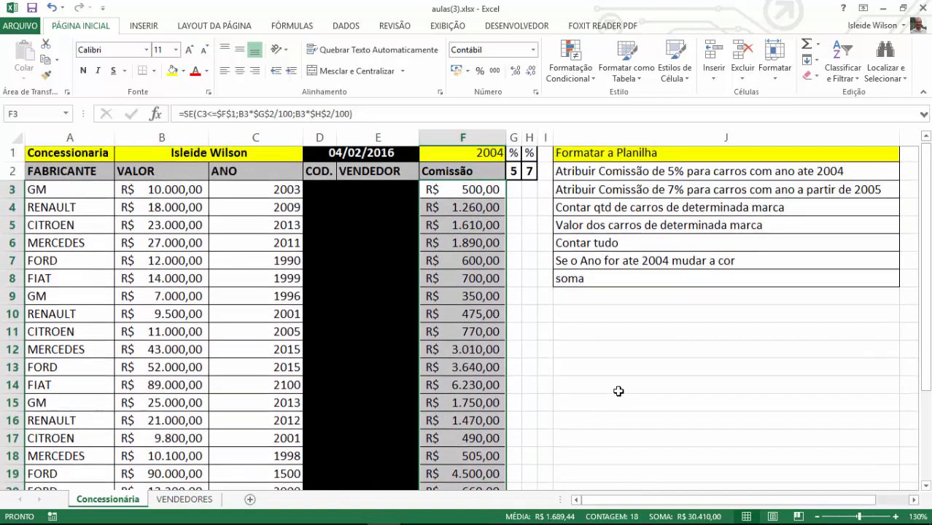
pyautogui.moveTo(485, 209); pyautogui.dragTo(463, 456)
pyautogui.press('Delete')
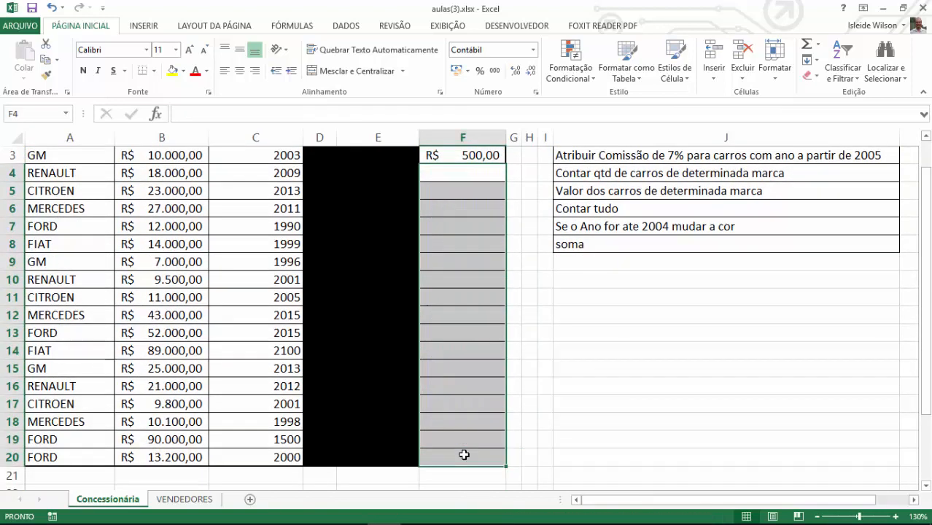
# Autofill the commission formula from F3 down to the last car in row 20
pyautogui.scroll(1, 627, 405)
pyautogui.click(490, 192)
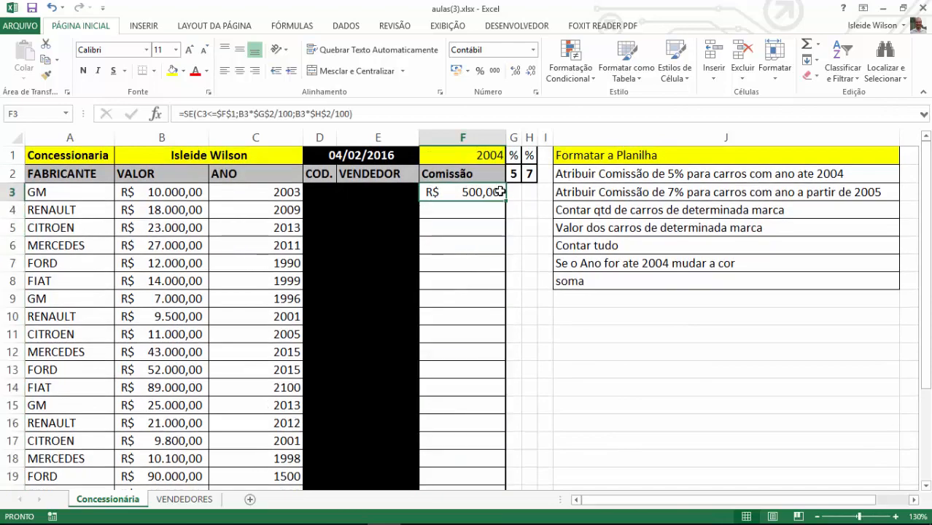
pyautogui.moveTo(507, 200); pyautogui.dragTo(460, 201)
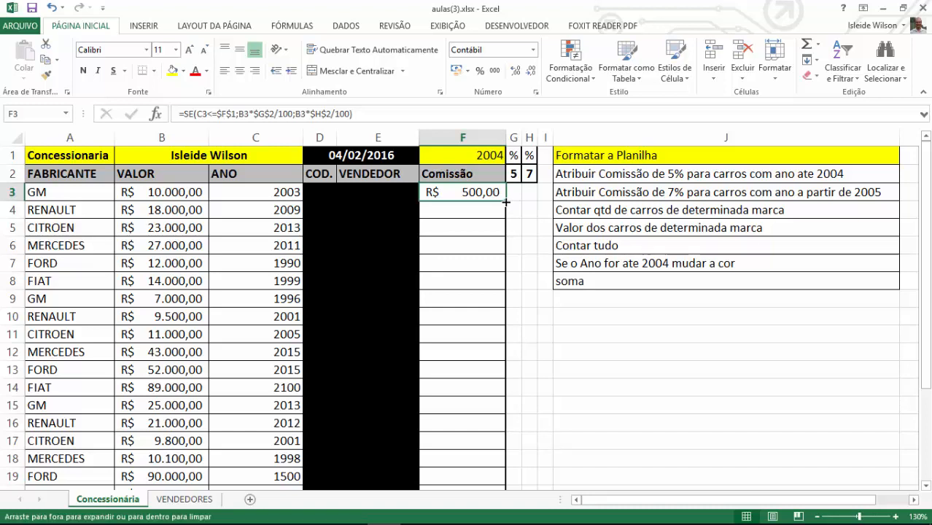
pyautogui.doubleClick(506, 202)
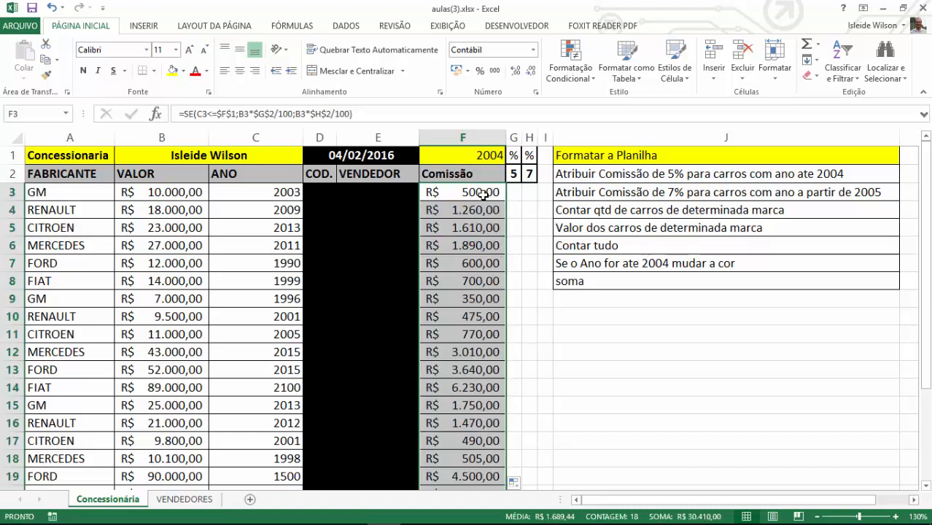
pyautogui.scroll(-1, 486, 197)
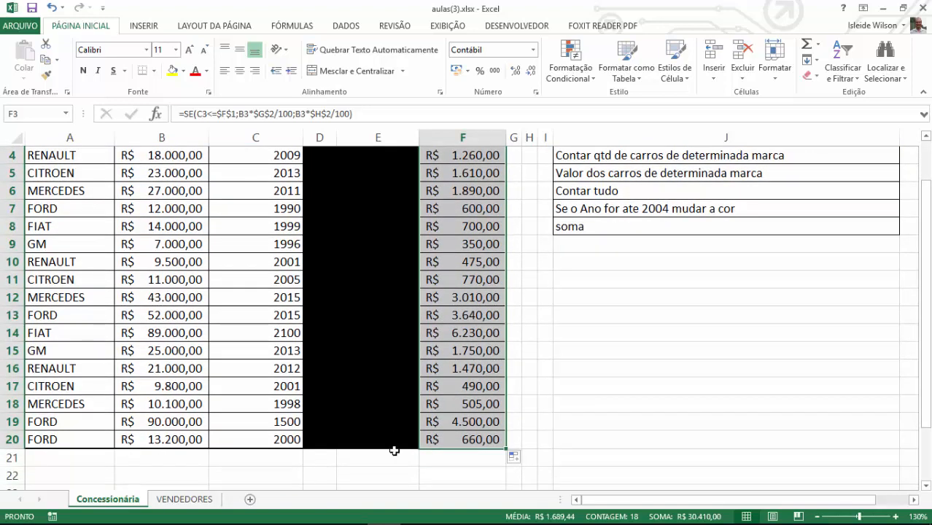
# Examine the filled commission formulas and values in column F against each car's year
pyautogui.click(485, 180)
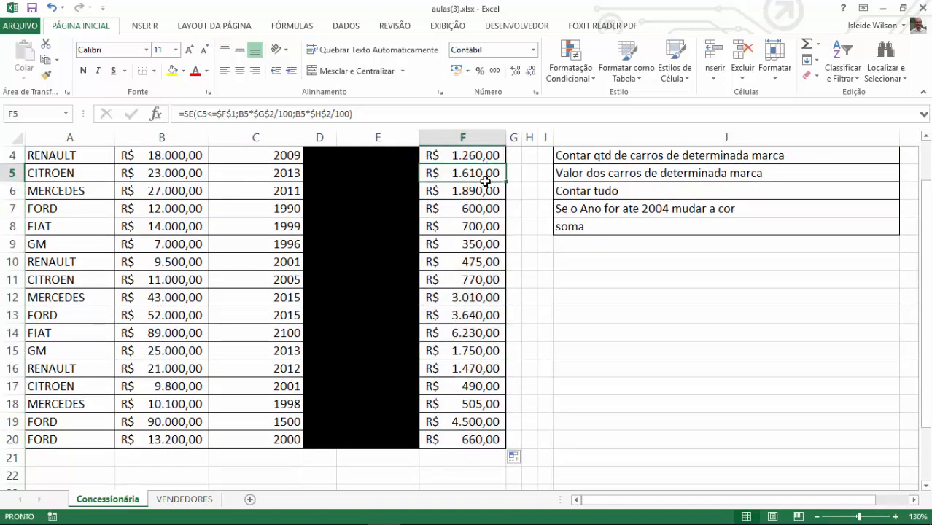
pyautogui.moveTo(485, 180); pyautogui.dragTo(486, 423)
pyautogui.scroll(1, 483, 233)
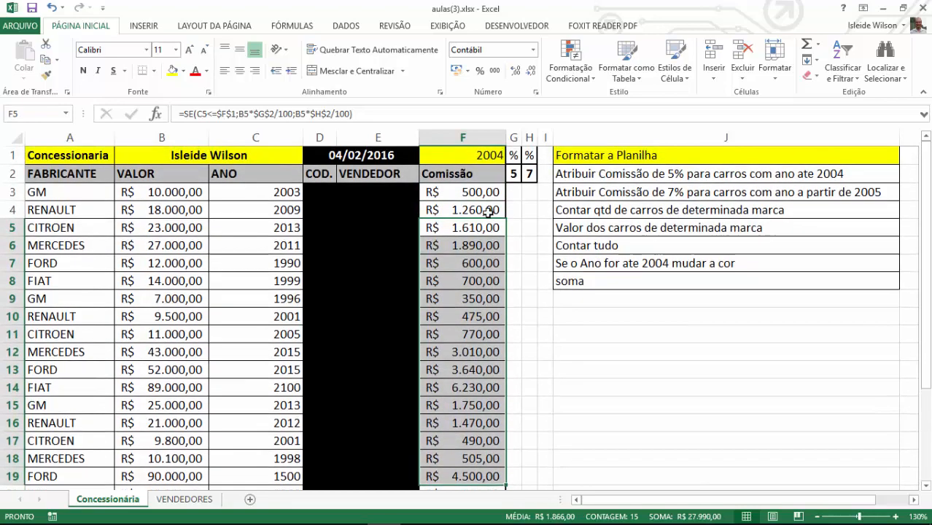
pyautogui.click(476, 192)
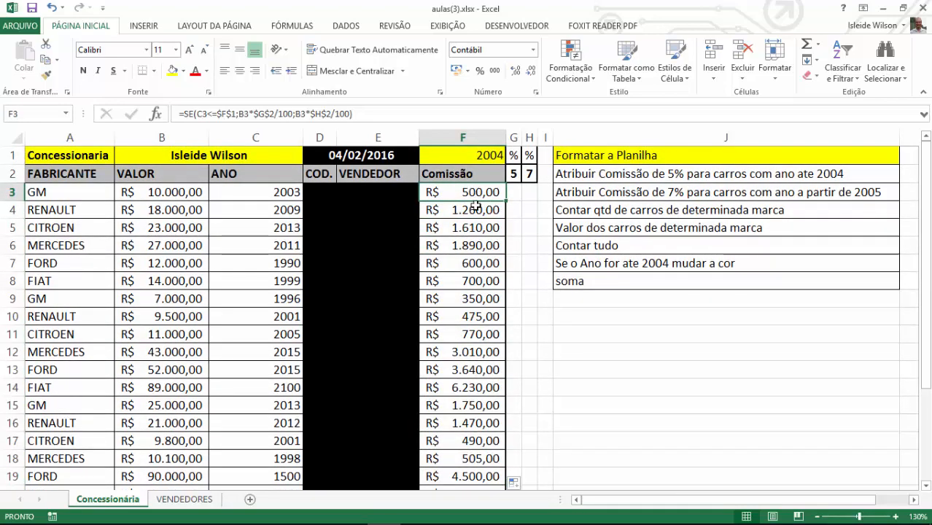
pyautogui.scroll(-1, 485, 313)
pyautogui.scroll(1, 481, 387)
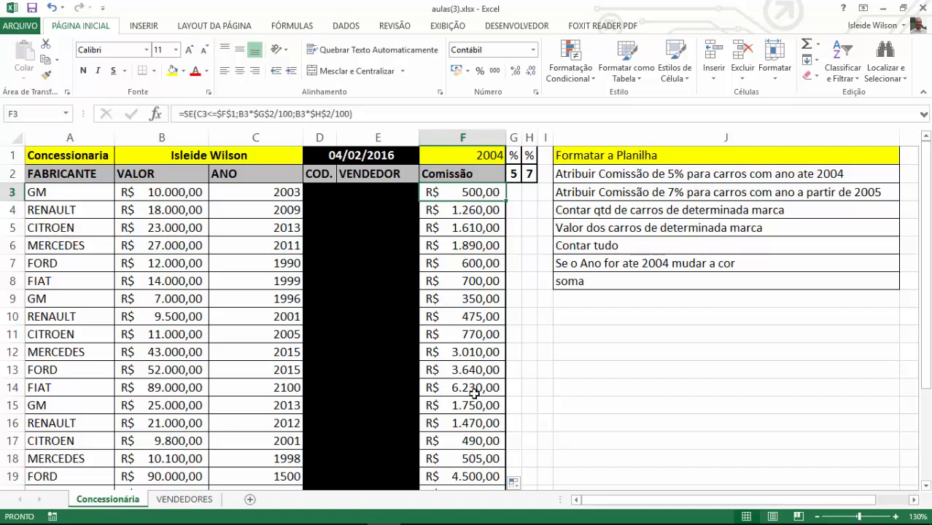
pyautogui.press('Down')
pyautogui.press('Down')
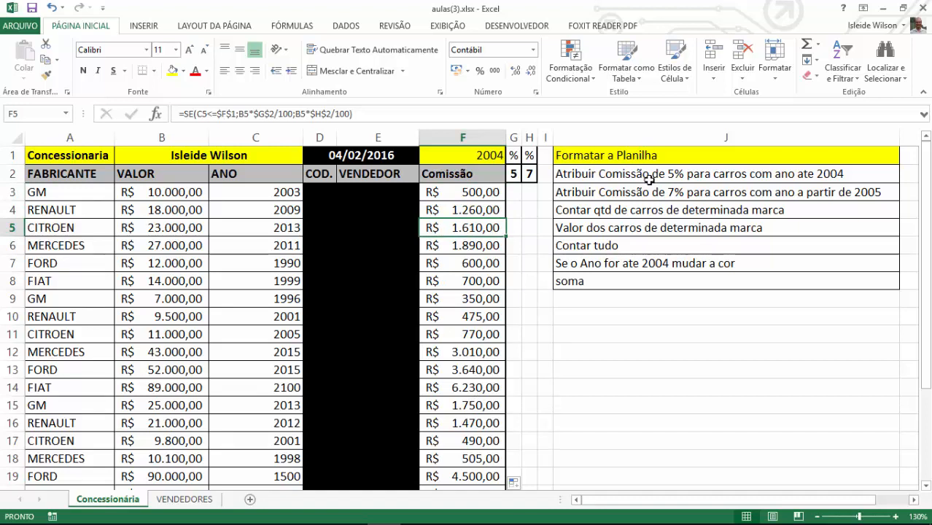
# Fill the two commission tasks in J2:J3 with yellow to mark them as done
pyautogui.moveTo(664, 170); pyautogui.dragTo(661, 192)
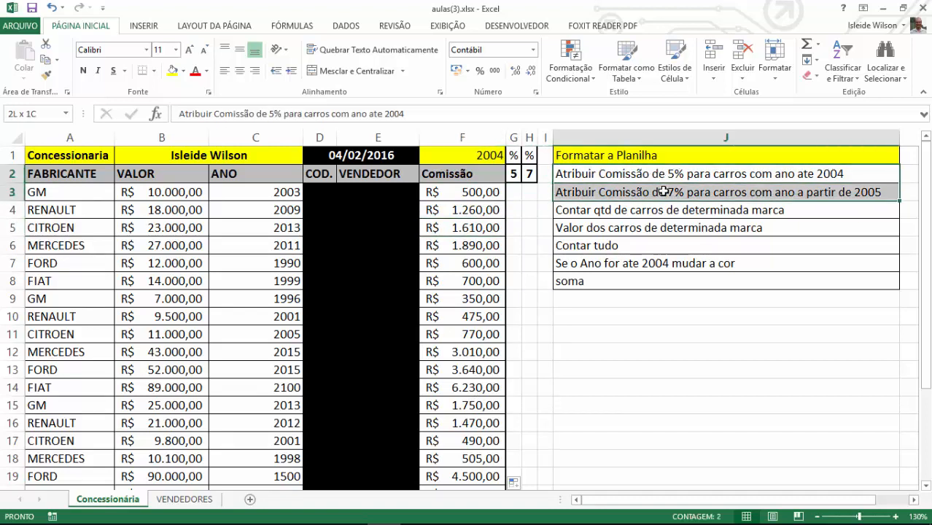
pyautogui.click(172, 70)
pyautogui.press('Down')
pyautogui.press('Down')
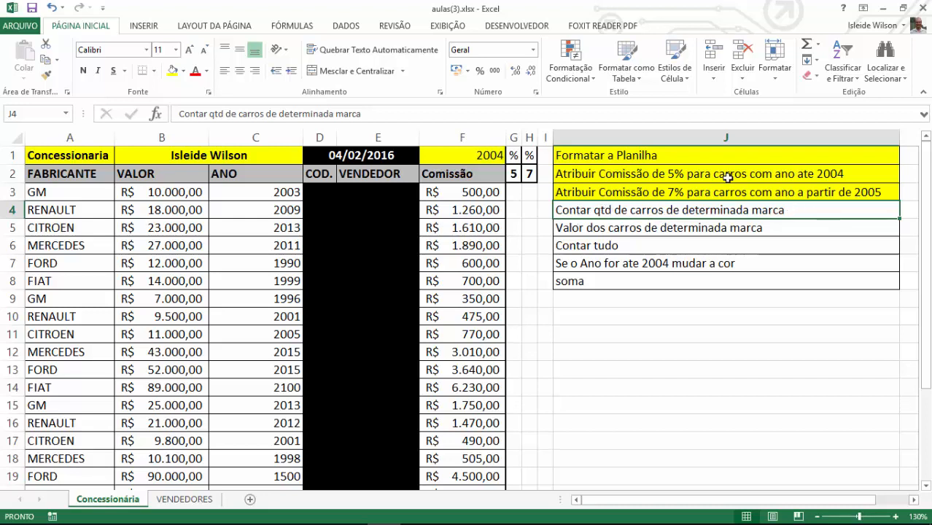
pyautogui.moveTo(61, 194); pyautogui.dragTo(52, 281)
pyautogui.hotkey('ctrl', 'c')
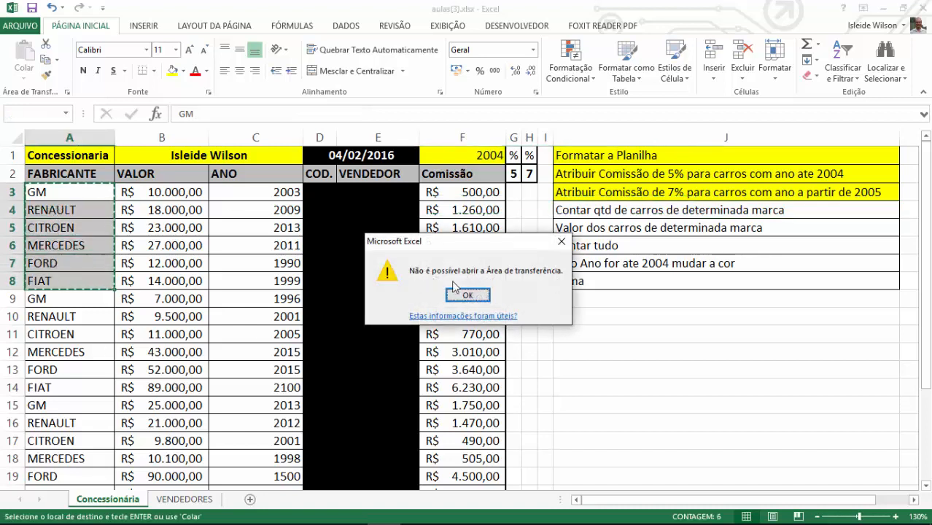
pyautogui.press('Return')
pyautogui.moveTo(44, 191); pyautogui.dragTo(69, 279)
pyautogui.press('Escape')
# Copy the six manufacturer names in A3:A8 and paste them below the table starting at A23
pyautogui.moveTo(87, 187); pyautogui.dragTo(89, 276)
pyautogui.hotkey('ctrl', 'c')
pyautogui.scroll(-5, 89, 278)
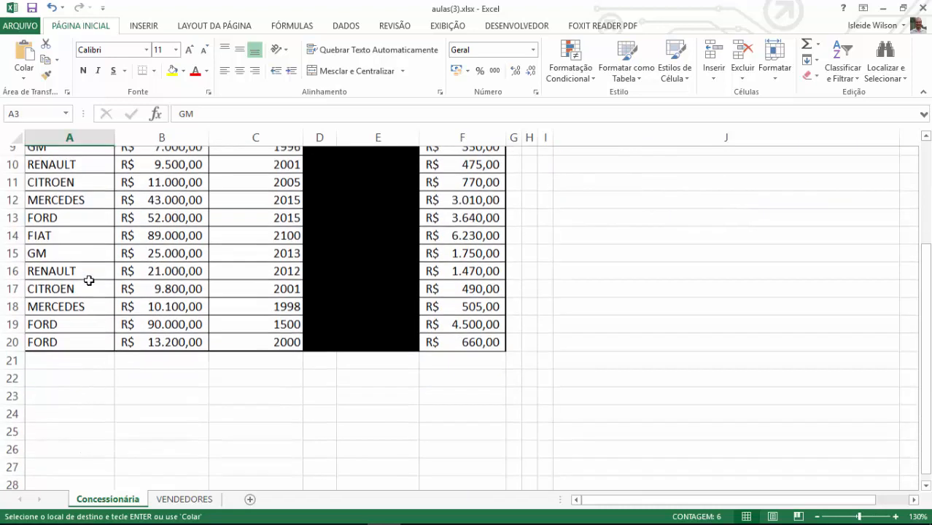
pyautogui.click(61, 283)
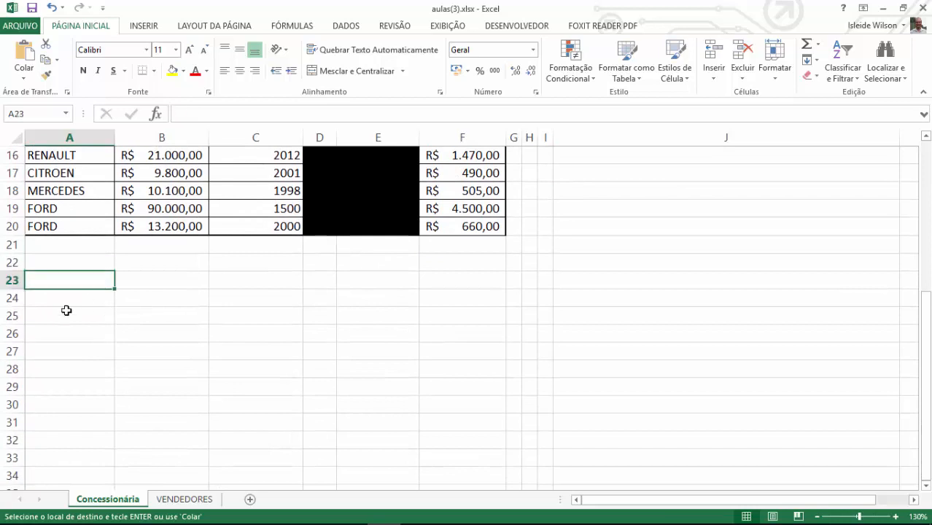
pyautogui.hotkey('ctrl', 'v')
pyautogui.click(122, 350)
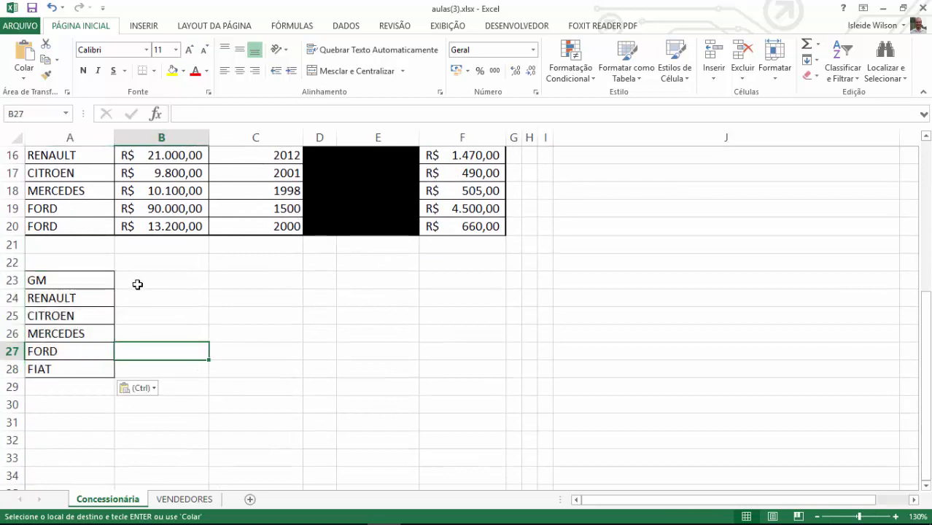
# Review the brand-counting task in J4 and start a CONT.SE formula in B23 for GM
pyautogui.scroll(5, 628, 364)
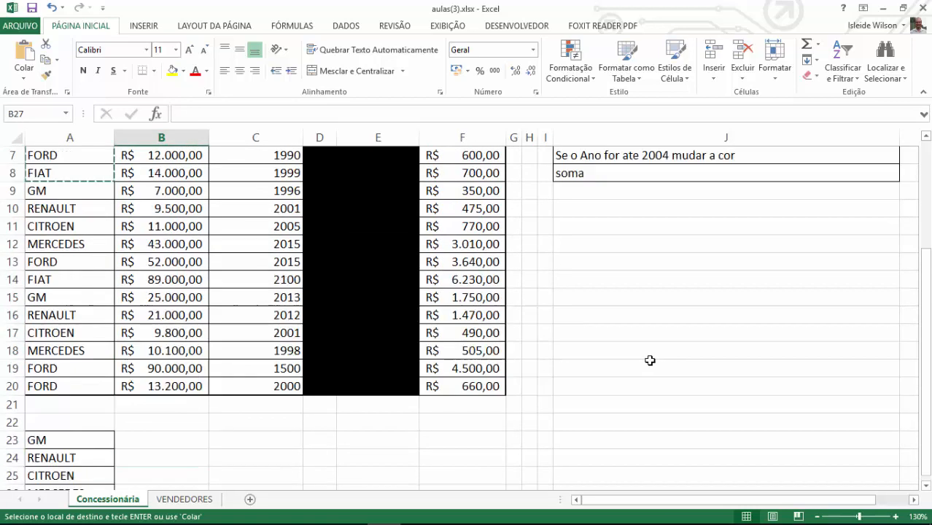
pyautogui.click(606, 210)
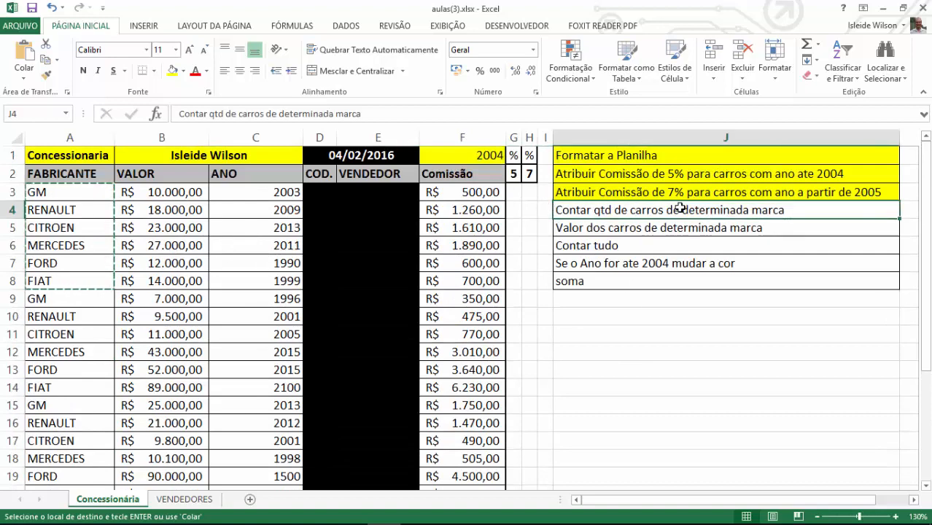
pyautogui.scroll(-3, 181, 430)
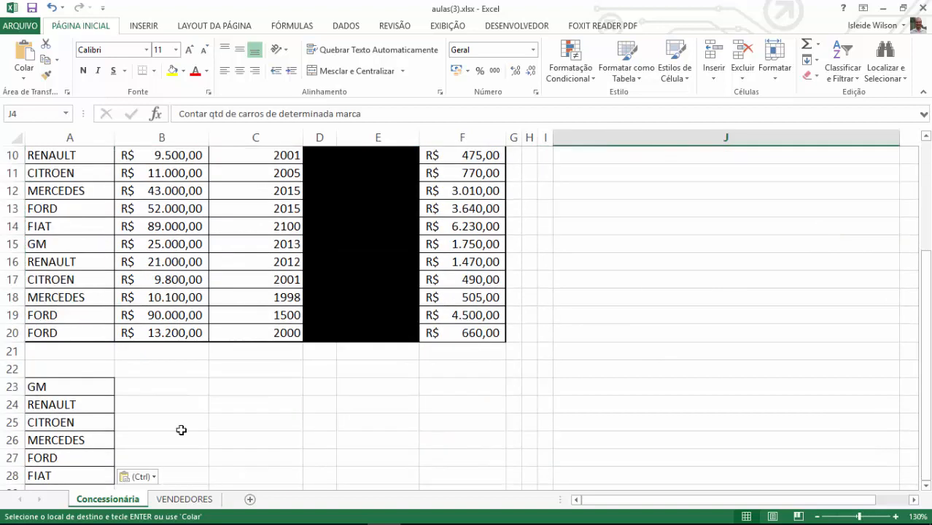
pyautogui.click(157, 383)
pyautogui.write('=cn')
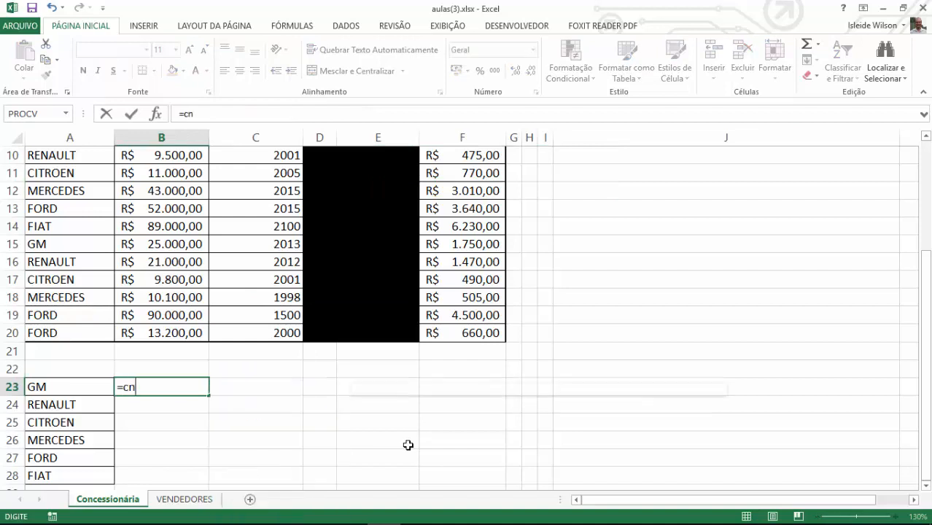
pyautogui.write('cont')
pyautogui.press('BackSpace')
pyautogui.press('BackSpace')
pyautogui.press('BackSpace')
pyautogui.press('BackSpace')
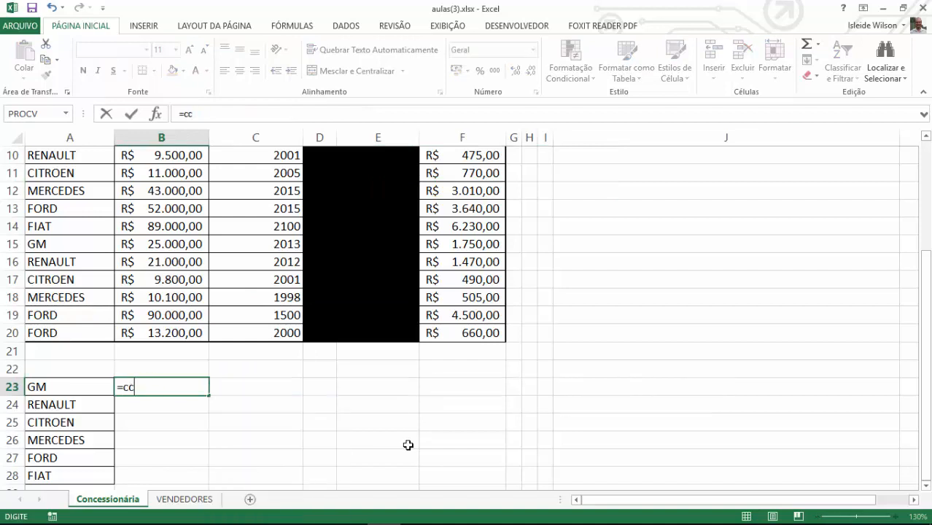
pyautogui.write('ont')
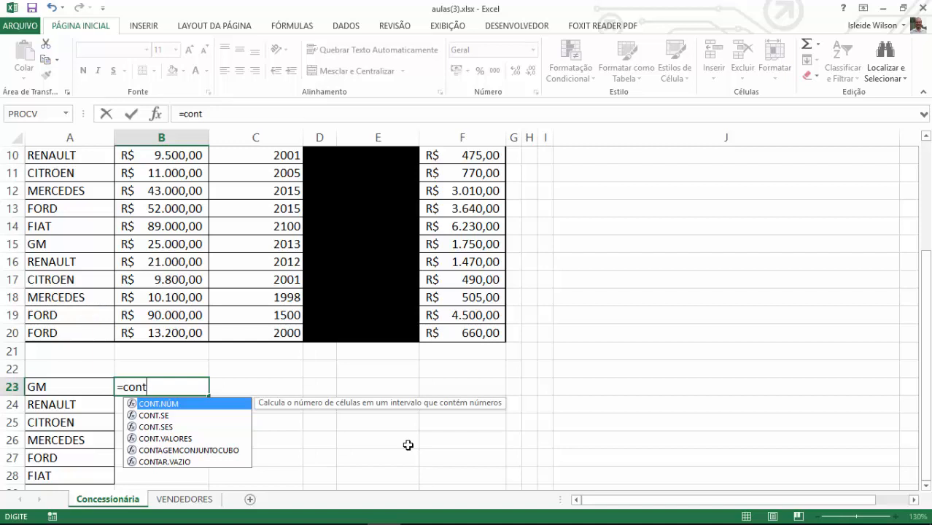
pyautogui.press('Down')
pyautogui.press('Tab')
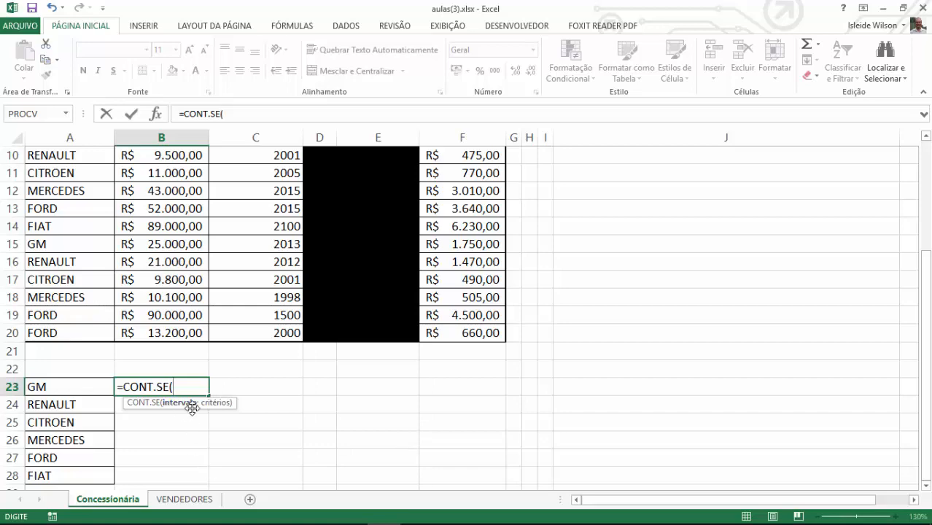
# Set the manufacturer cells A3:A20 as the interval of the CONT.SE formula in B23
pyautogui.scroll(2, 194, 427)
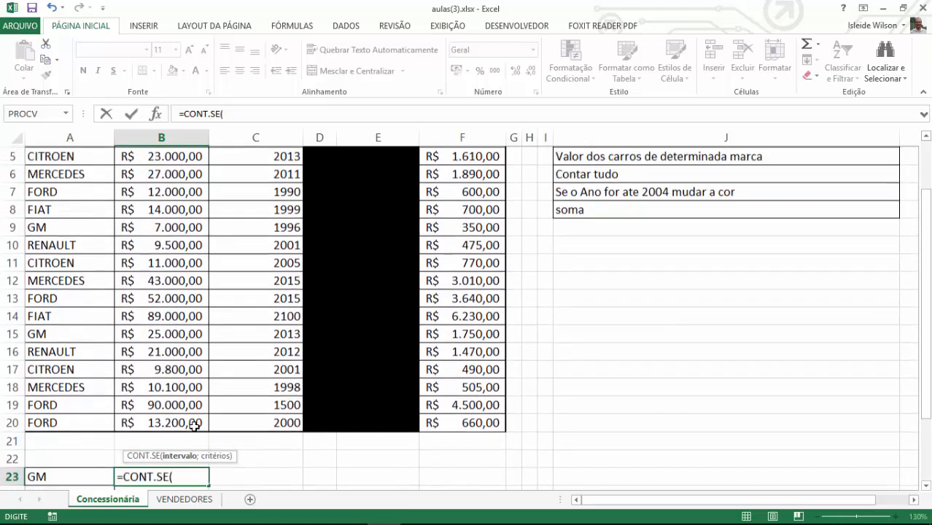
pyautogui.scroll(2, 194, 425)
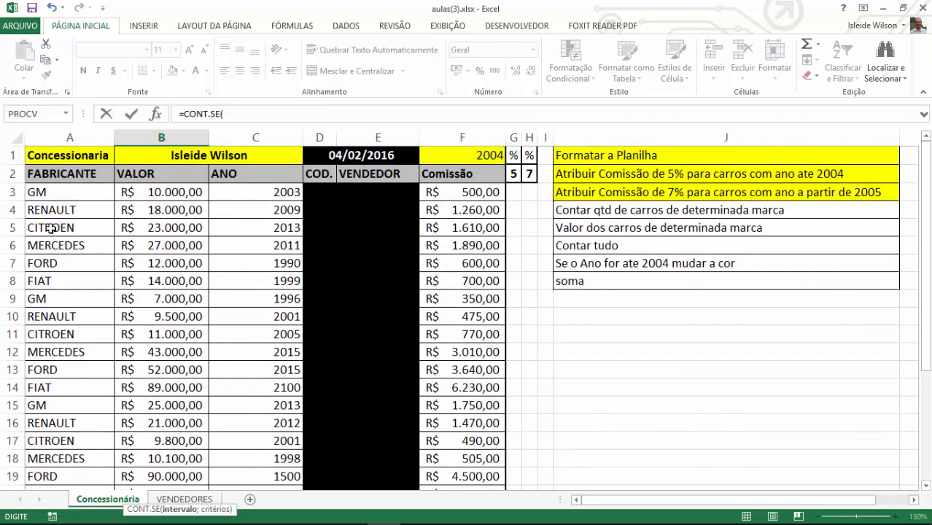
pyautogui.moveTo(54, 188); pyautogui.dragTo(69, 452)
pyautogui.write(';')
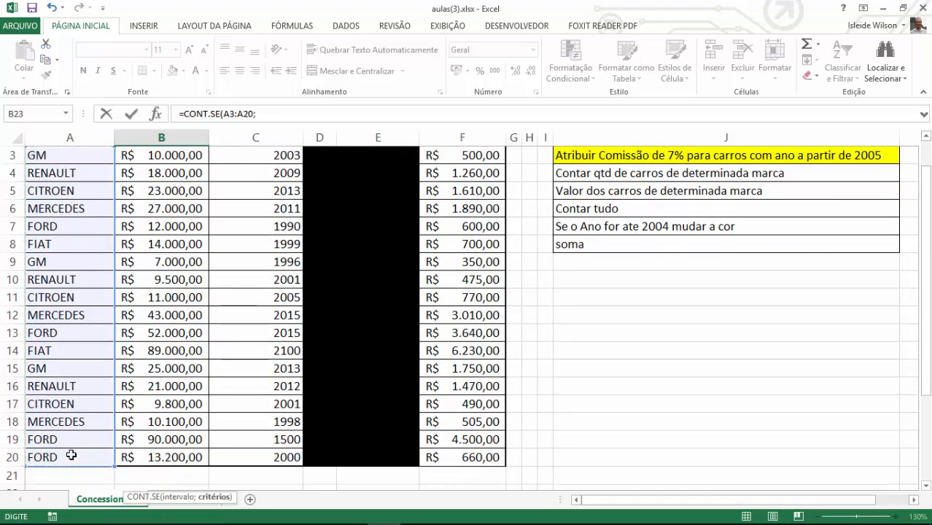
pyautogui.scroll(-1, 70, 454)
pyautogui.scroll(-2, 70, 454)
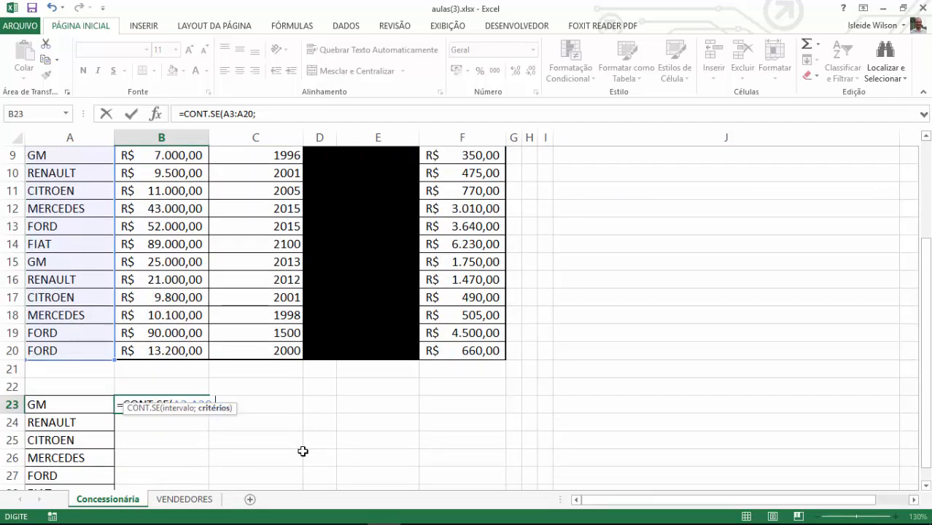
# Use cell A23 as the criterion in the B23 formula, completing =CONT.SE(A3:A20;A23), and commit it
pyautogui.write('"')
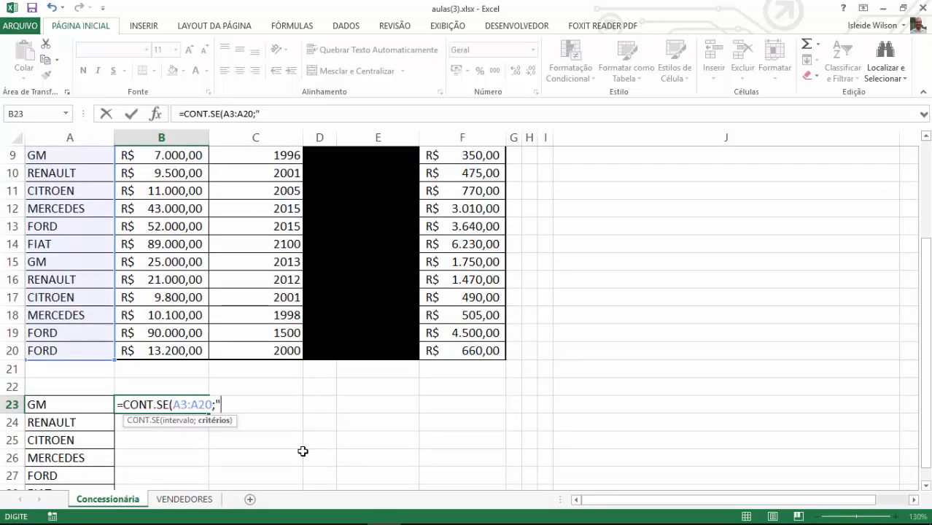
pyautogui.write('gm/')
pyautogui.press('BackSpace')
pyautogui.press('BackSpace')
pyautogui.click(83, 399)
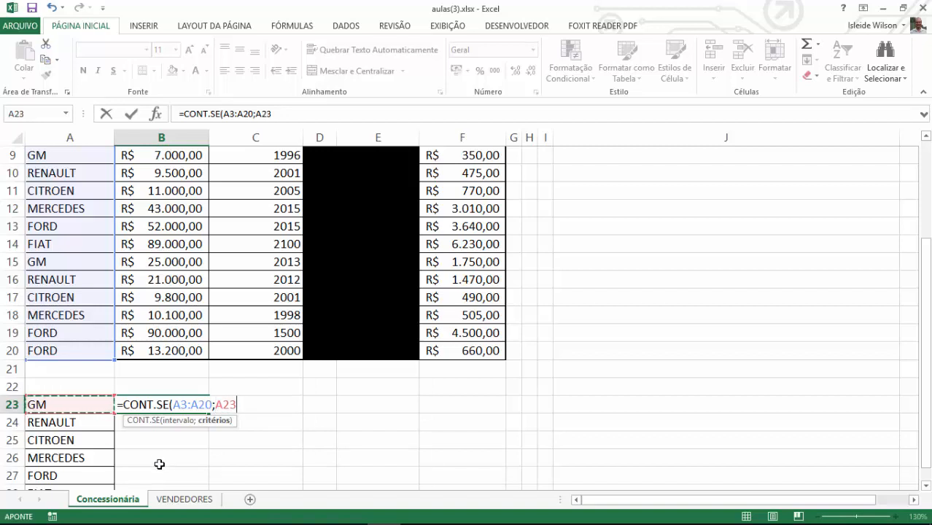
pyautogui.write(')')
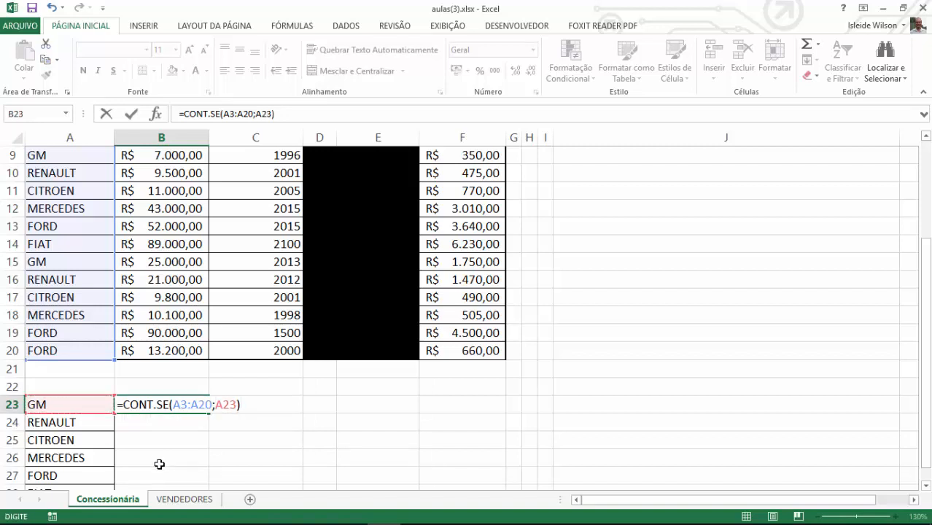
pyautogui.press('Return')
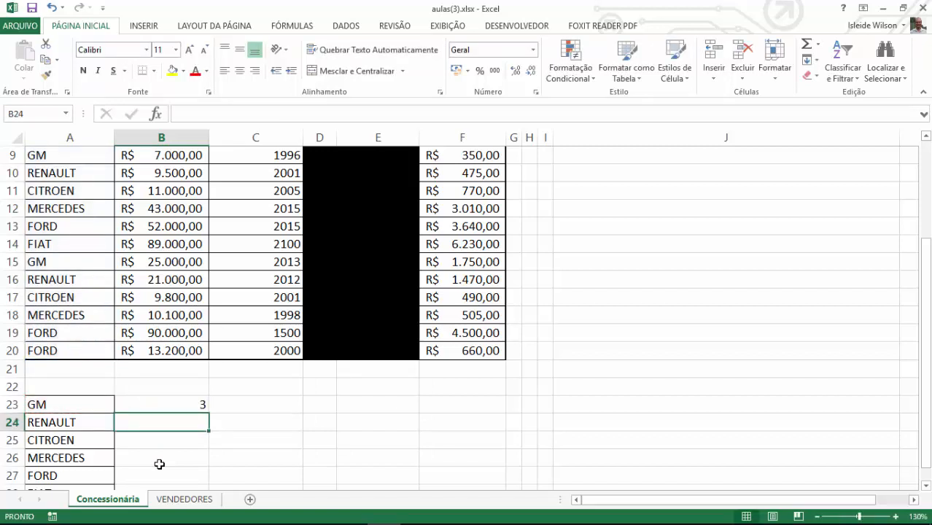
pyautogui.press('Up')
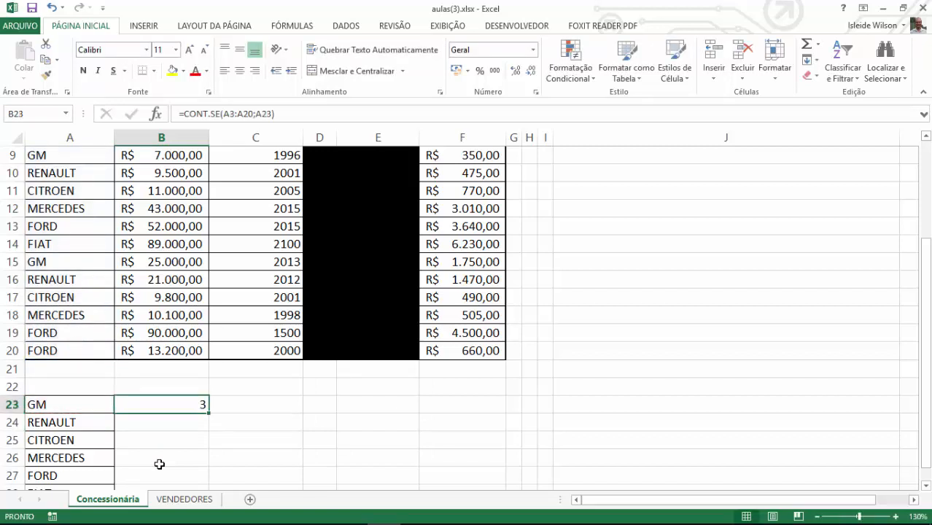
# Make the interval of the CONT.SE formula in B23 absolute, giving =CONT.SE($A$3:$A$20;A23), and commit it
pyautogui.scroll(-1, 199, 443)
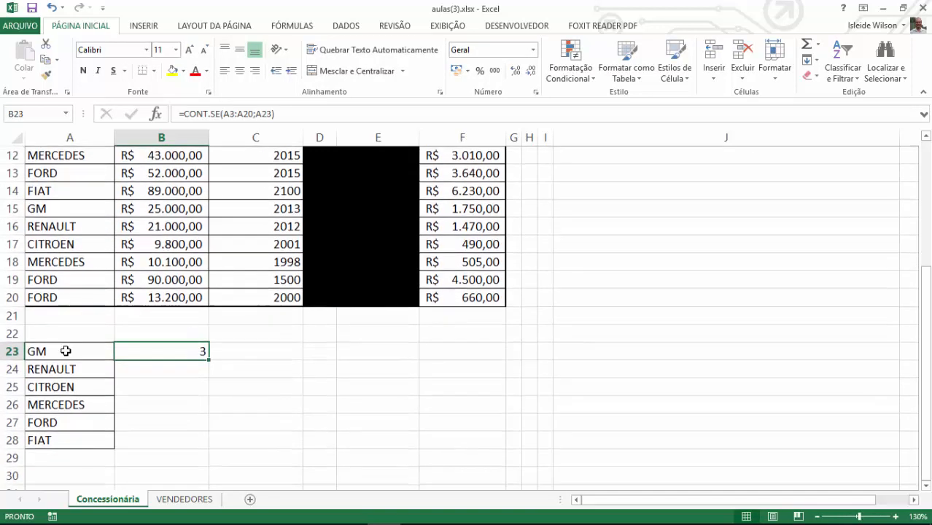
pyautogui.doubleClick(144, 350)
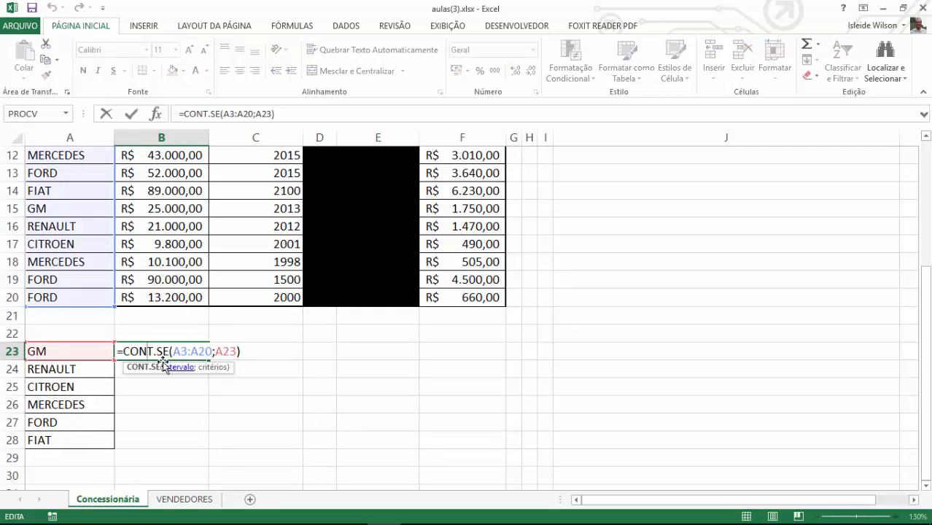
pyautogui.moveTo(172, 353); pyautogui.dragTo(207, 352)
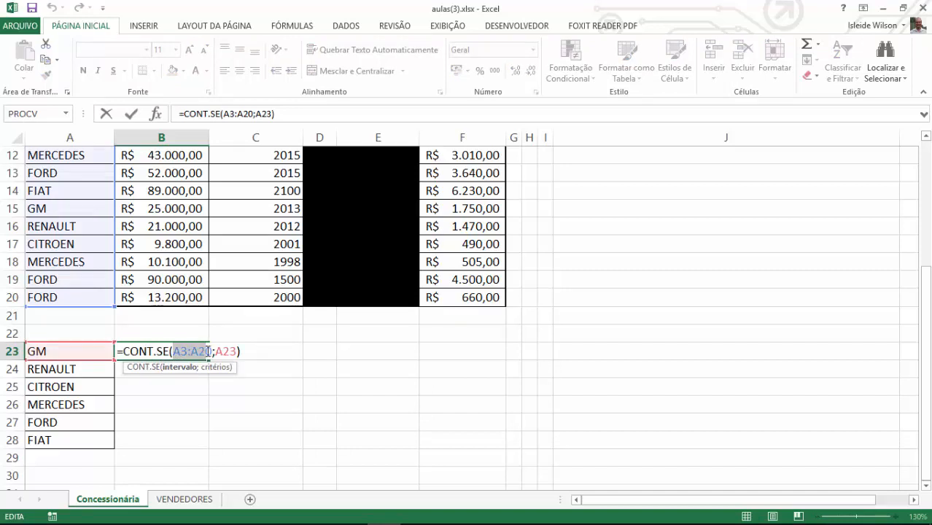
pyautogui.scroll(3, 211, 352)
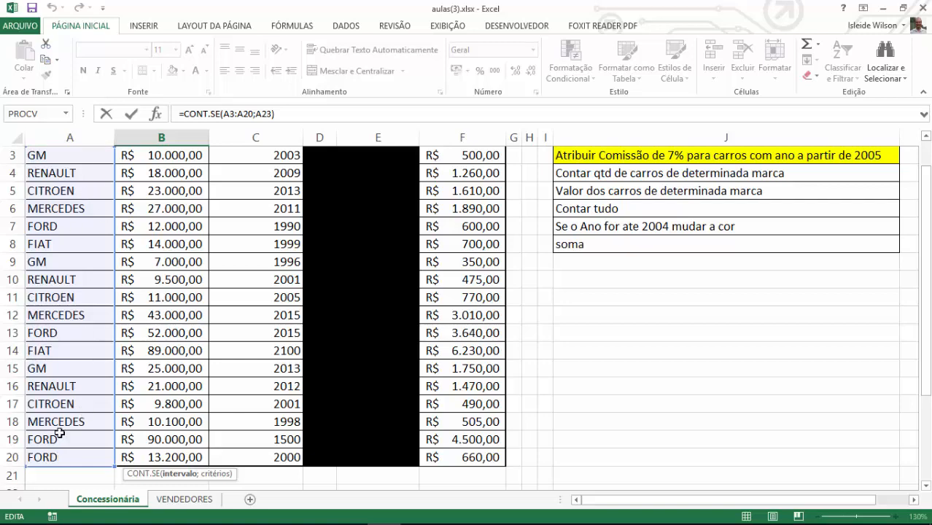
pyautogui.scroll(-3, 59, 434)
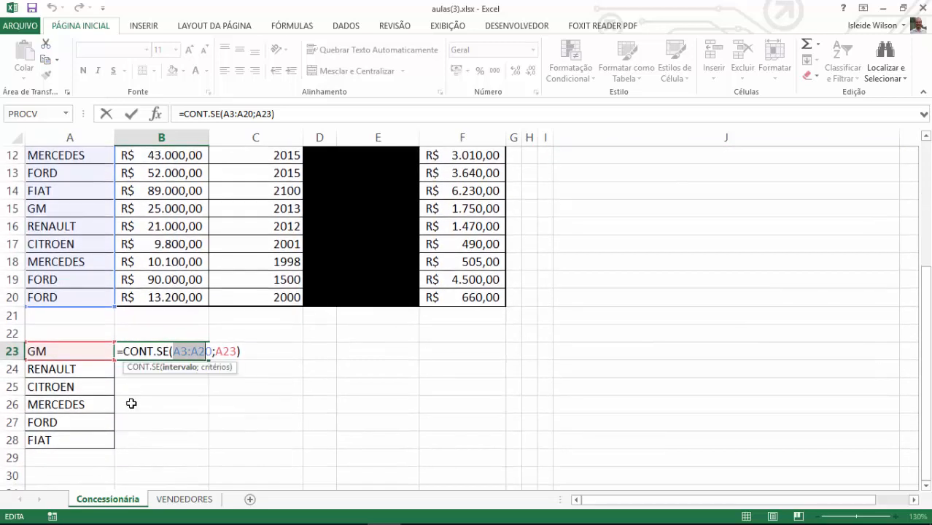
pyautogui.press('F4')
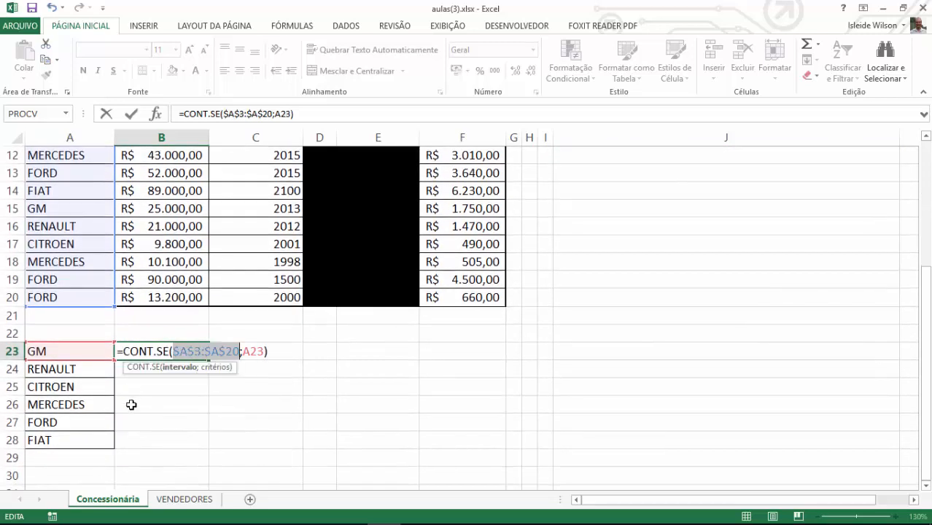
pyautogui.doubleClick(253, 347)
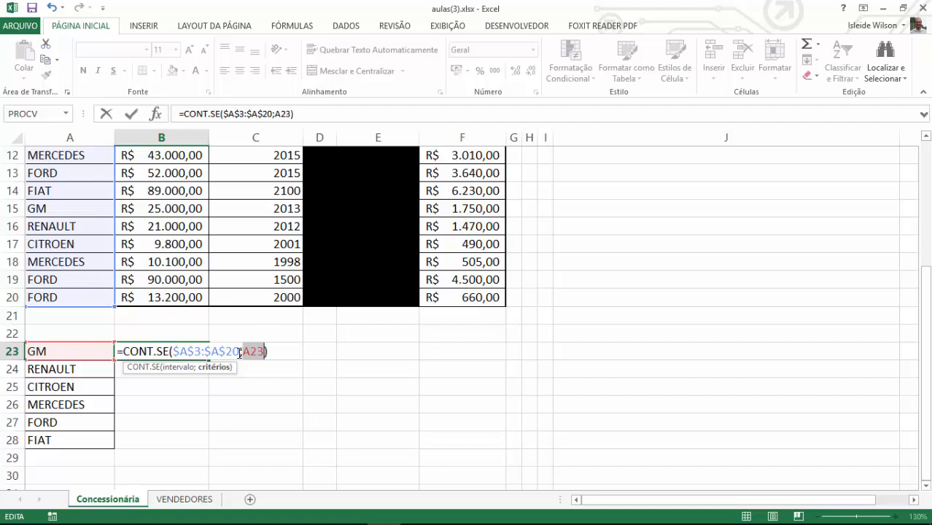
pyautogui.press('Return')
# Fill the B23 count formula down to B28 and apply all borders to the counts in B23:B28
pyautogui.click(182, 350)
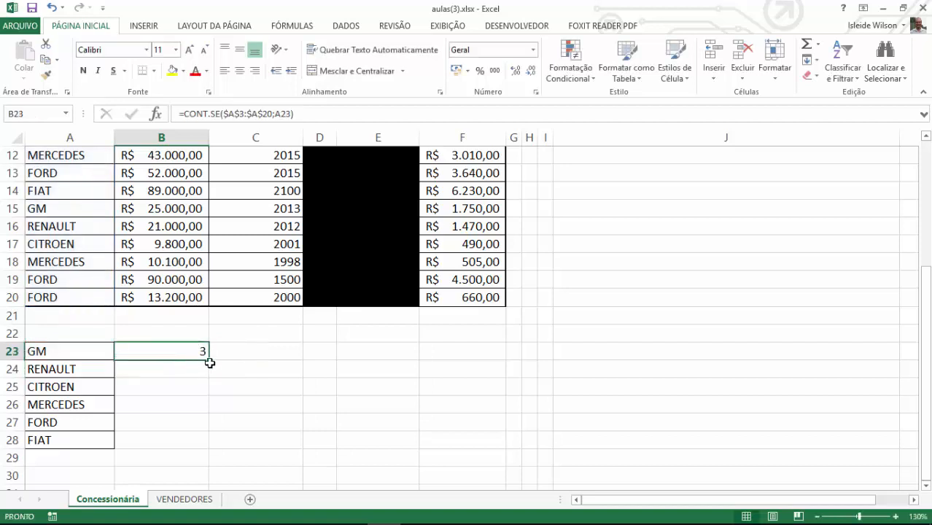
pyautogui.moveTo(208, 360); pyautogui.dragTo(201, 446)
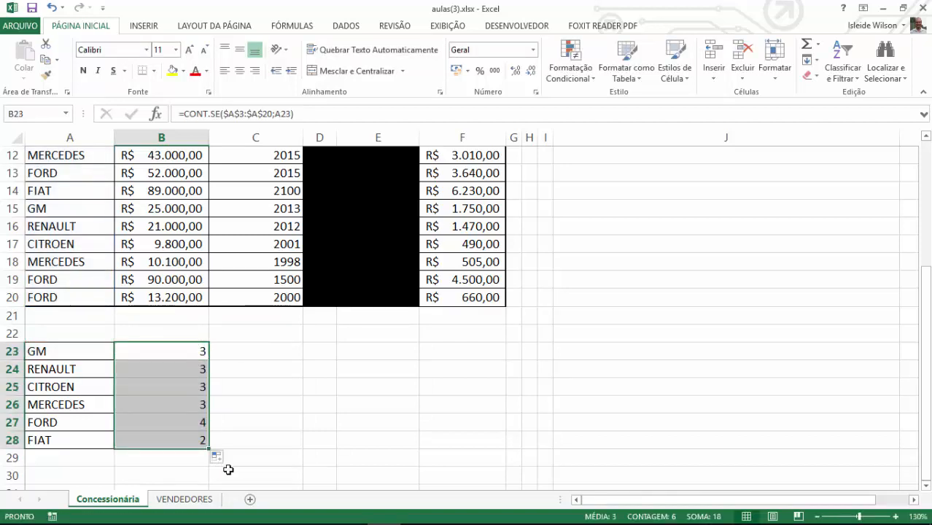
pyautogui.click(154, 71)
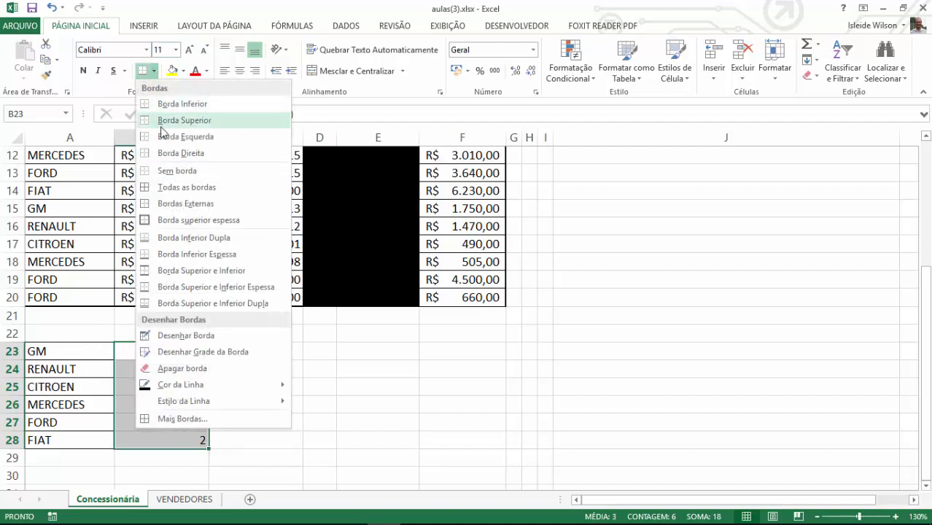
pyautogui.click(174, 187)
pyautogui.click(183, 346)
pyautogui.moveTo(64, 352); pyautogui.dragTo(62, 441)
pyautogui.moveTo(168, 350); pyautogui.dragTo(166, 444)
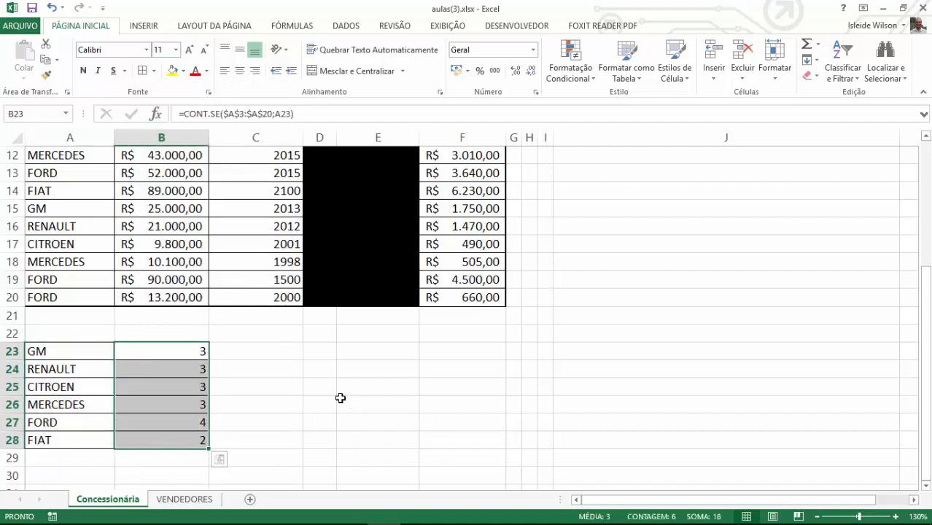
# Mark the brand-counting task in J4 as done with a yellow fill
pyautogui.scroll(4, 395, 390)
pyautogui.click(680, 209)
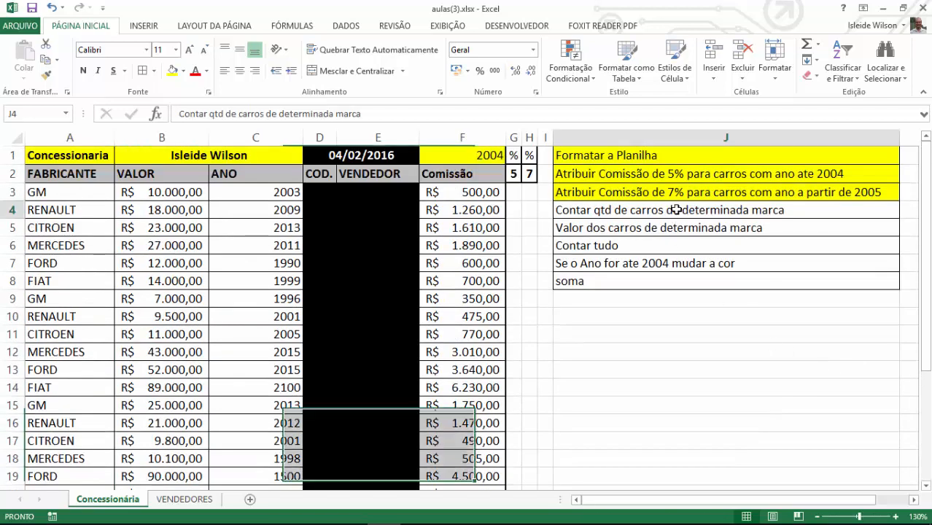
pyautogui.click(172, 71)
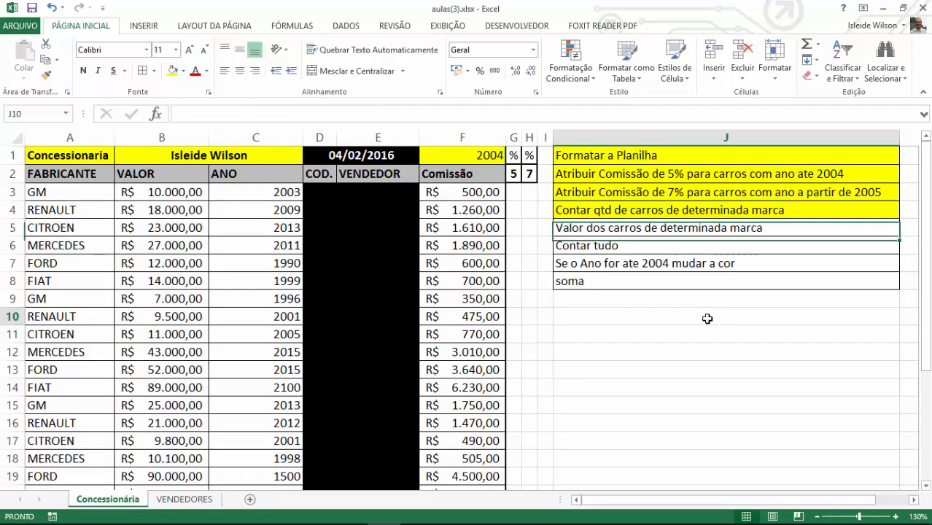
pyautogui.click(708, 317)
# Review the task in J5 on the value of each brand's cars against the brand list and the VALOR column
pyautogui.click(574, 227)
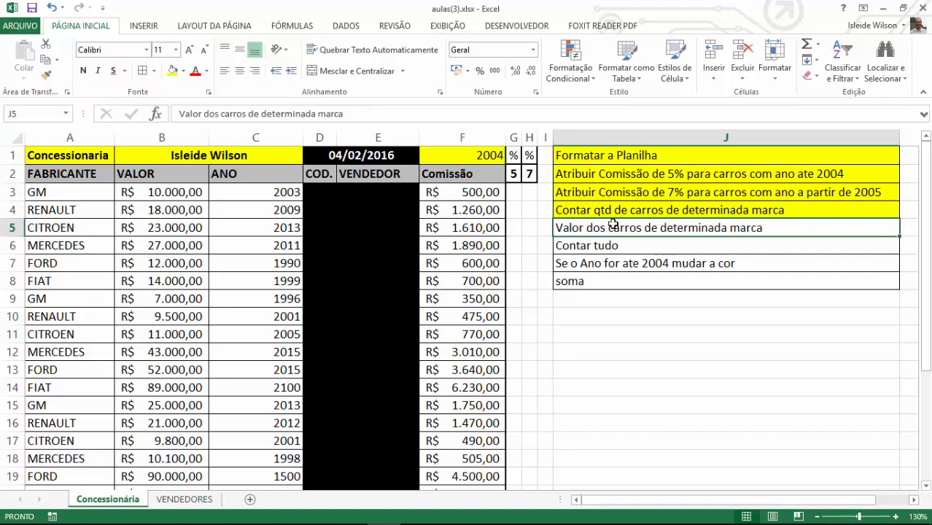
pyautogui.scroll(-4, 679, 264)
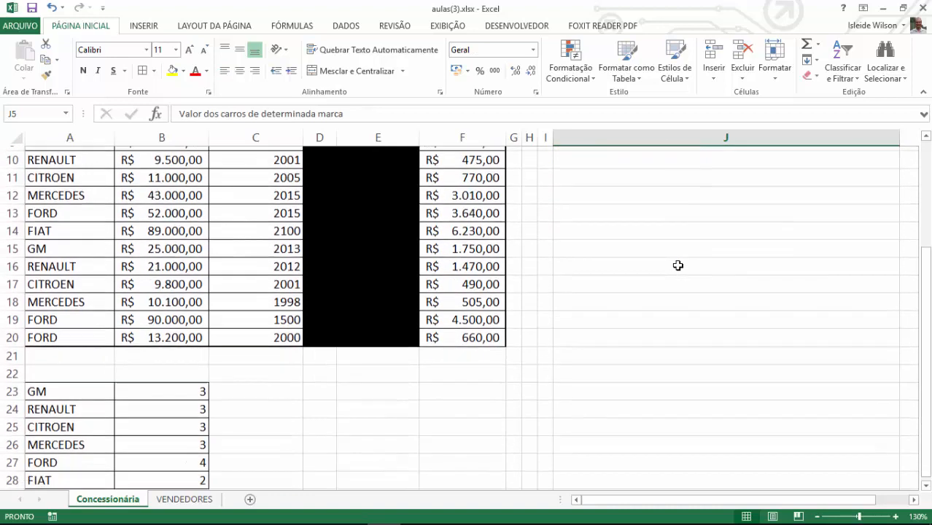
pyautogui.click(195, 337)
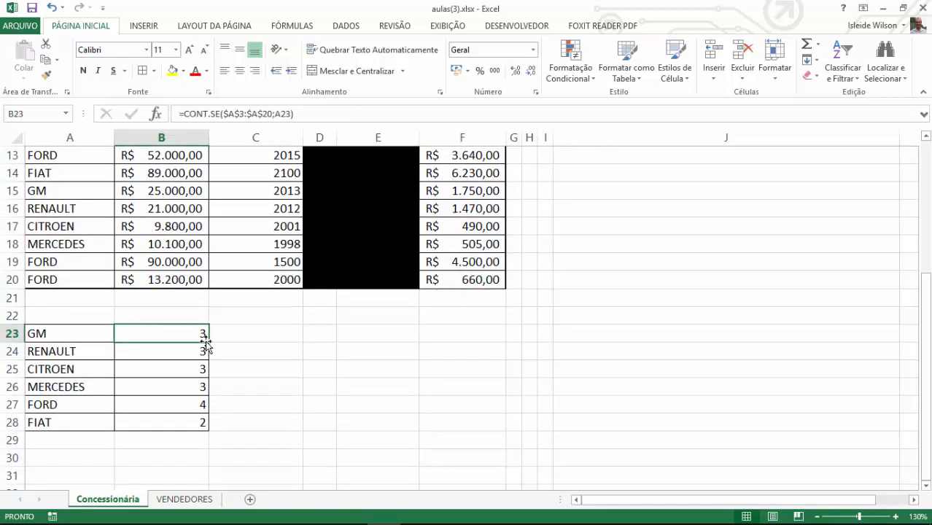
pyautogui.click(225, 335)
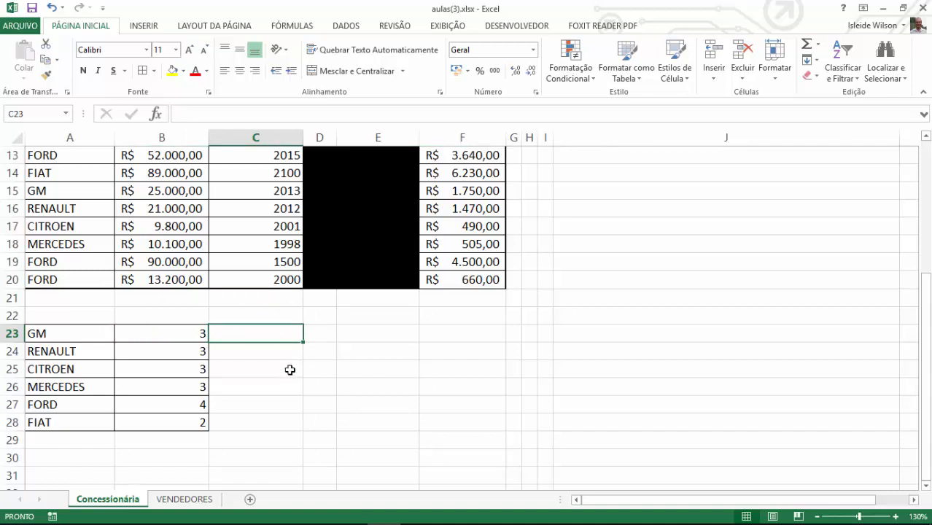
pyautogui.click(73, 335)
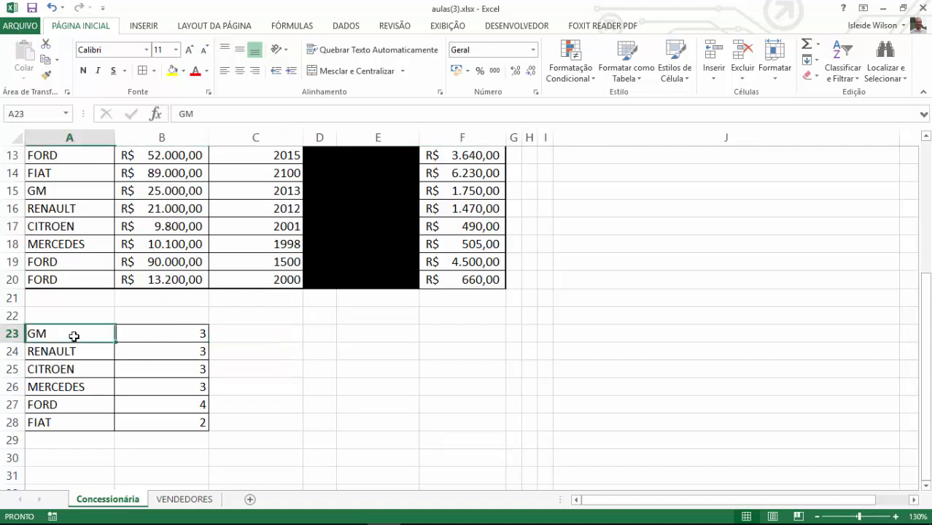
pyautogui.click(230, 336)
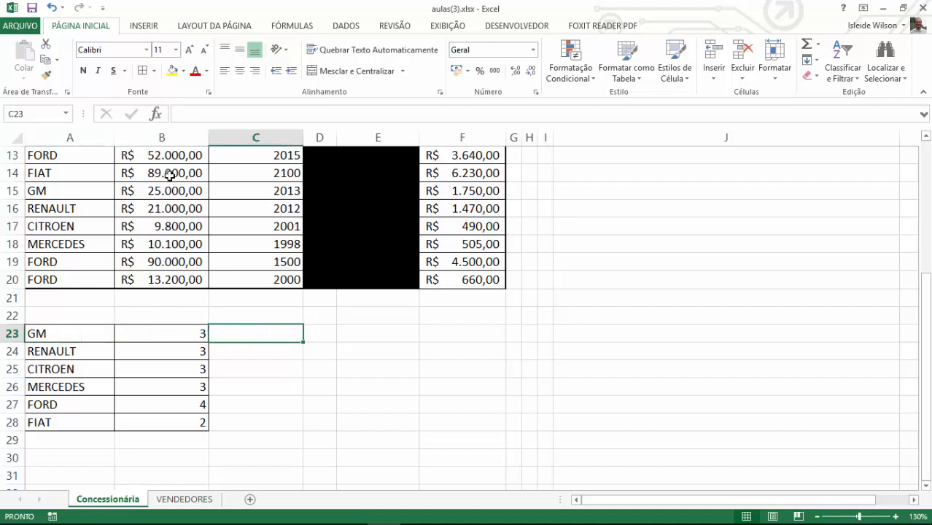
pyautogui.click(152, 209)
pyautogui.click(156, 243)
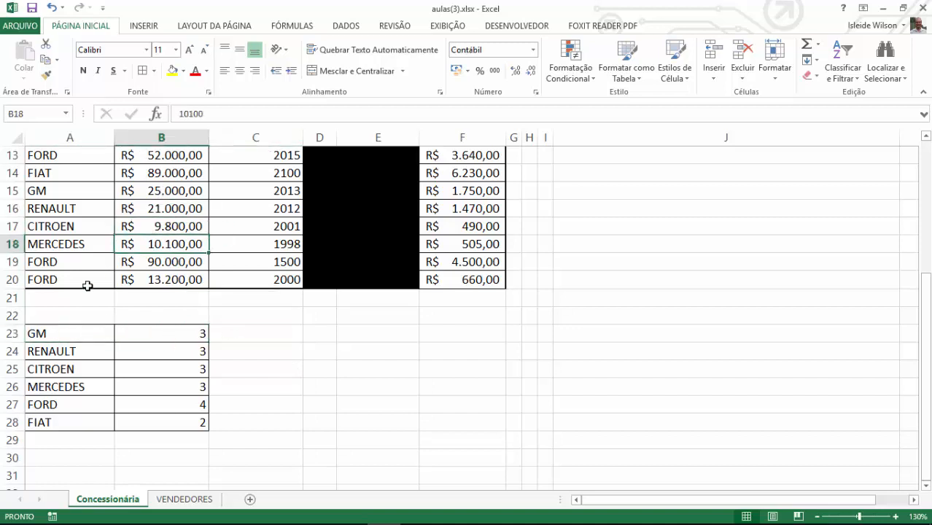
# Start a SOMASE formula in C23 with the manufacturer cells A3:A20 as its interval
pyautogui.click(269, 337)
pyautogui.write('=')
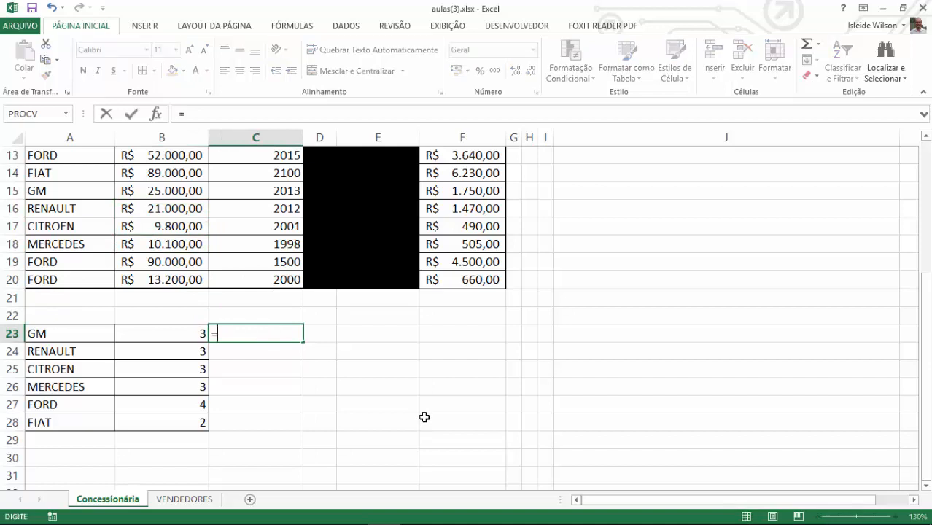
pyautogui.write('somase')
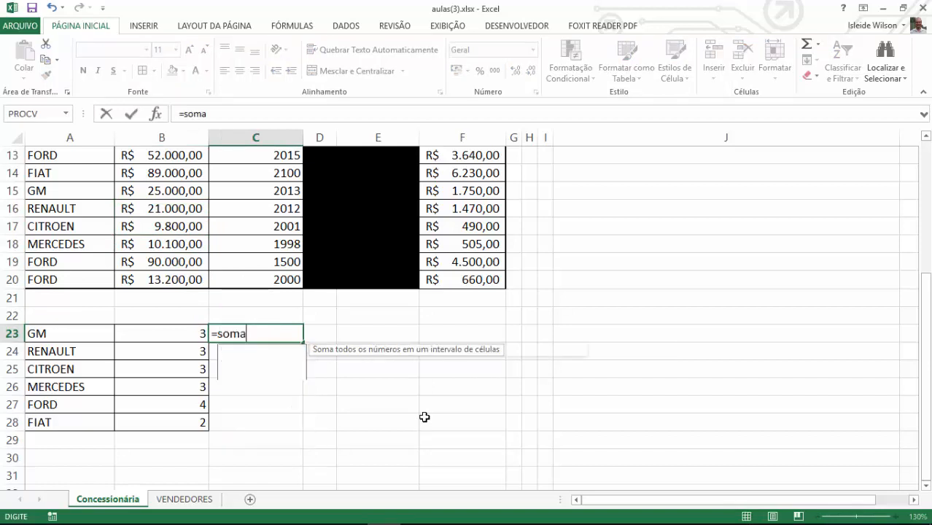
pyautogui.press('Tab')
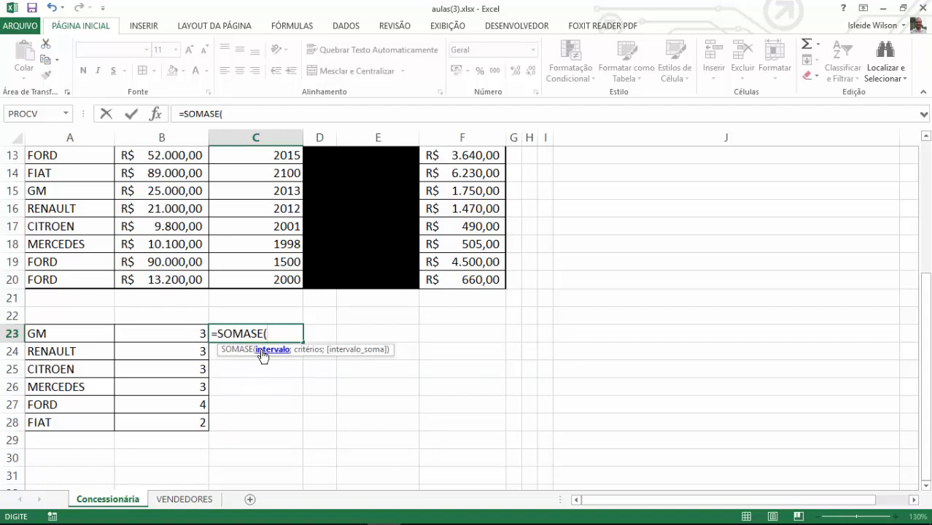
pyautogui.scroll(4, 104, 231)
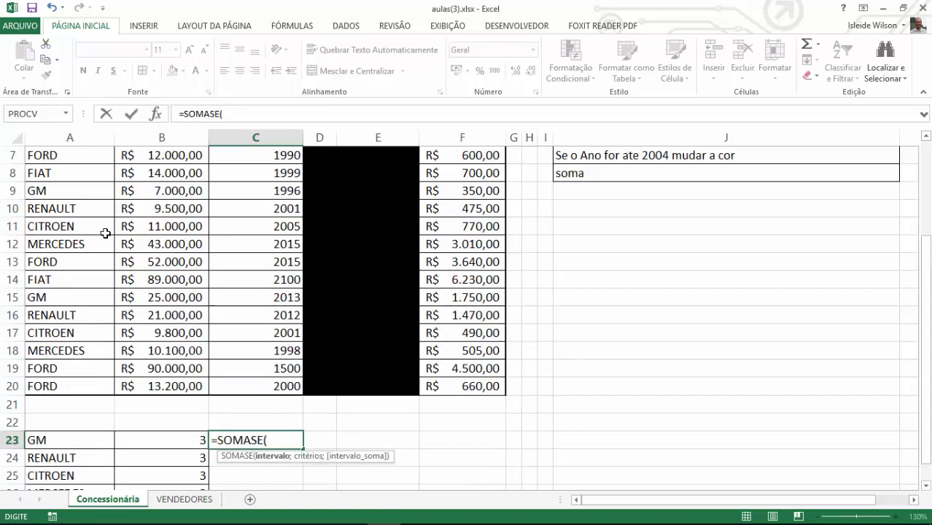
pyautogui.moveTo(77, 192); pyautogui.dragTo(64, 455)
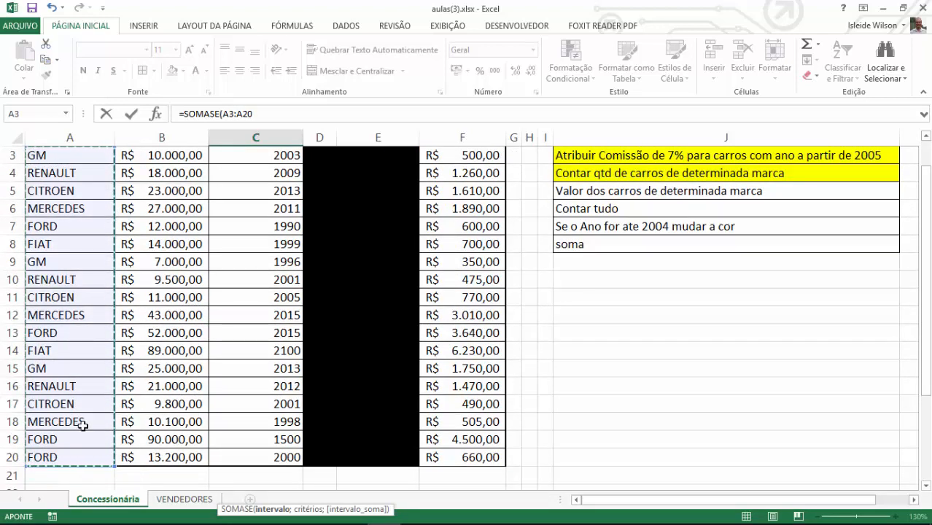
pyautogui.write(';')
# Set the GM cell A23 as the criterion of the SOMASE formula in C23
pyautogui.scroll(-3, 334, 403)
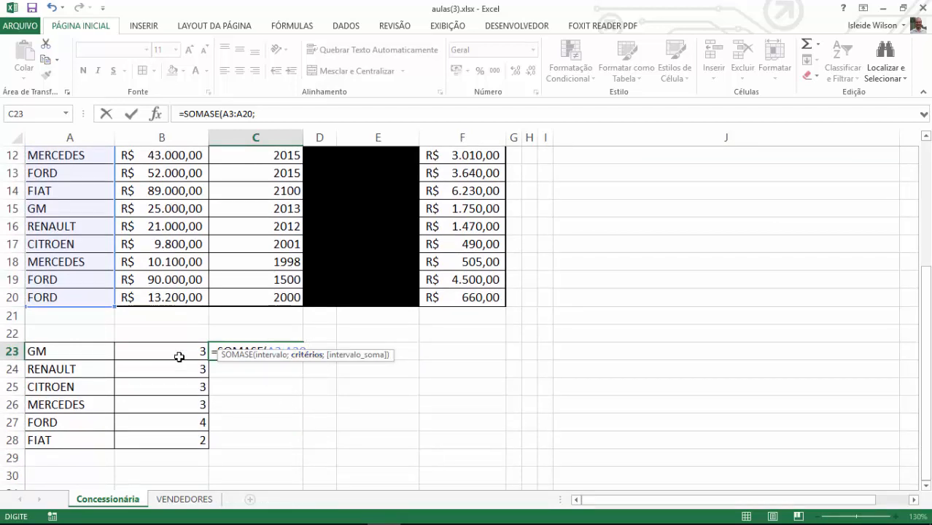
pyautogui.click(88, 354)
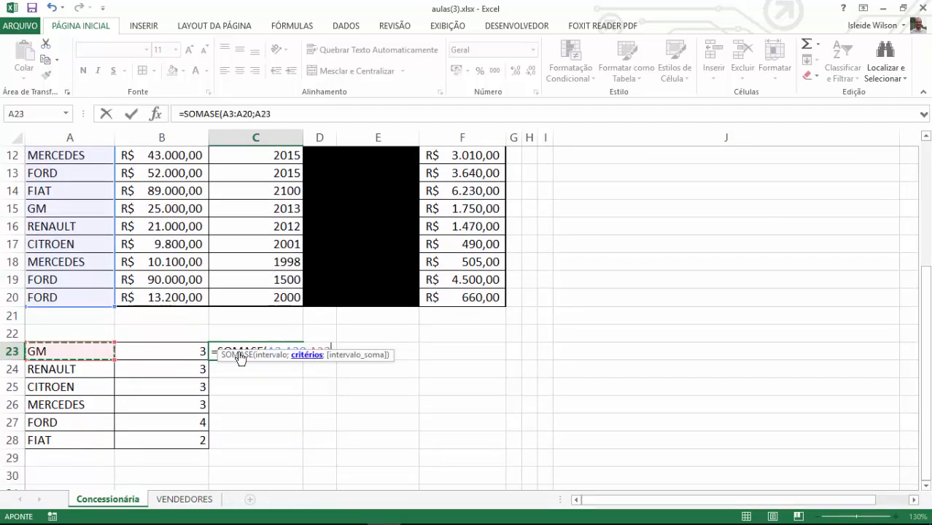
pyautogui.click(73, 369)
pyautogui.click(68, 420)
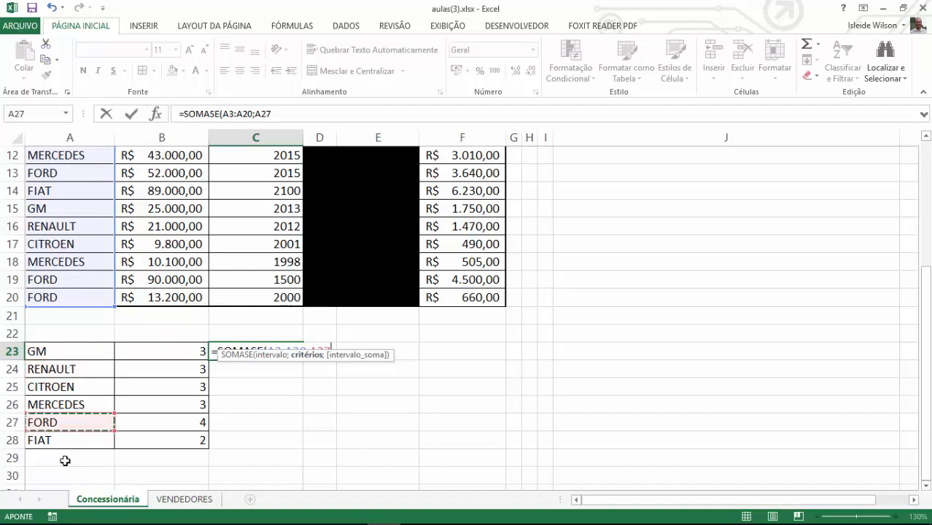
pyautogui.click(65, 439)
pyautogui.click(57, 350)
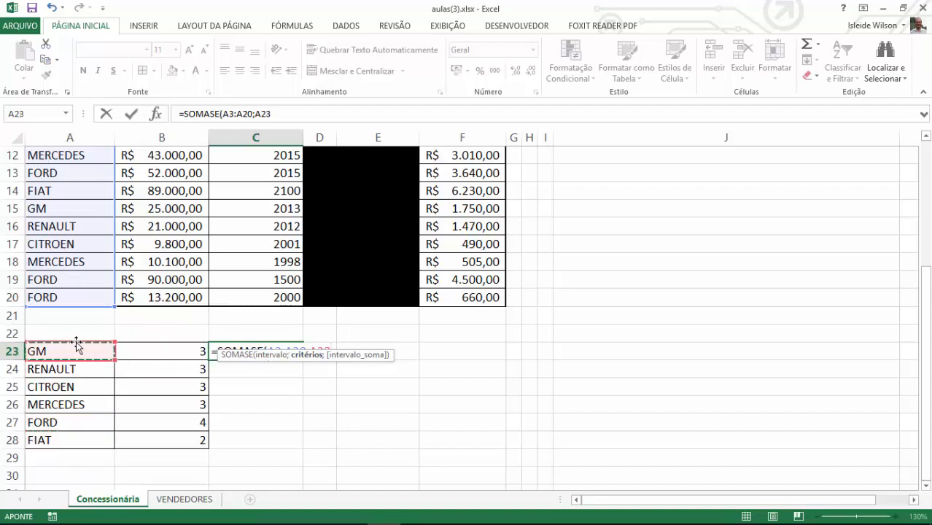
pyautogui.write(';')
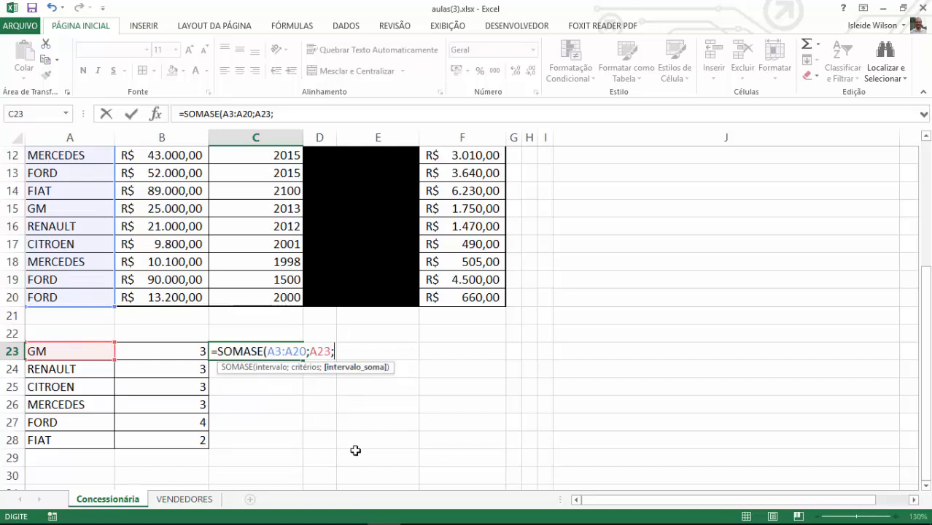
# Use the values B3:B20 as the sum range in C23, completing =SOMASE(A3:A20;A23;B3:B20), and commit it
pyautogui.scroll(4, 183, 332)
pyautogui.moveTo(164, 200); pyautogui.dragTo(176, 469)
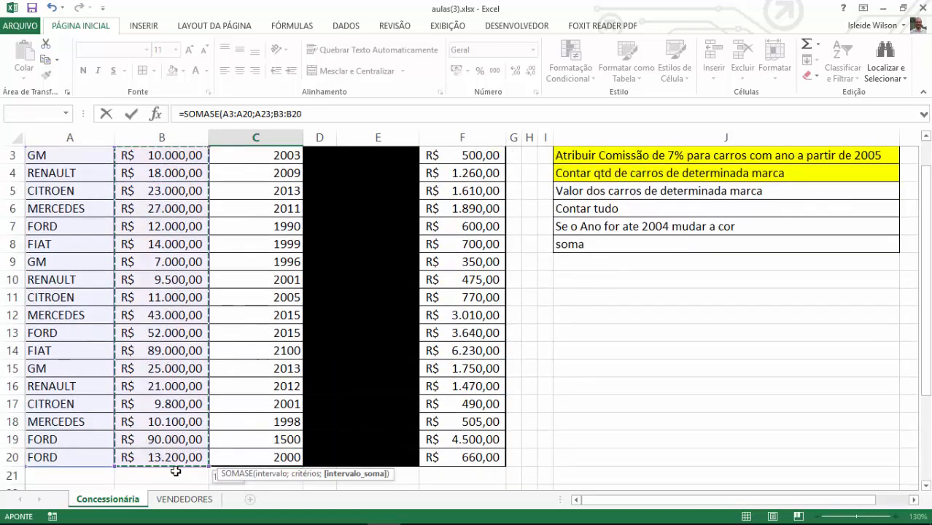
pyautogui.scroll(1, 196, 337)
pyautogui.scroll(-2, 200, 340)
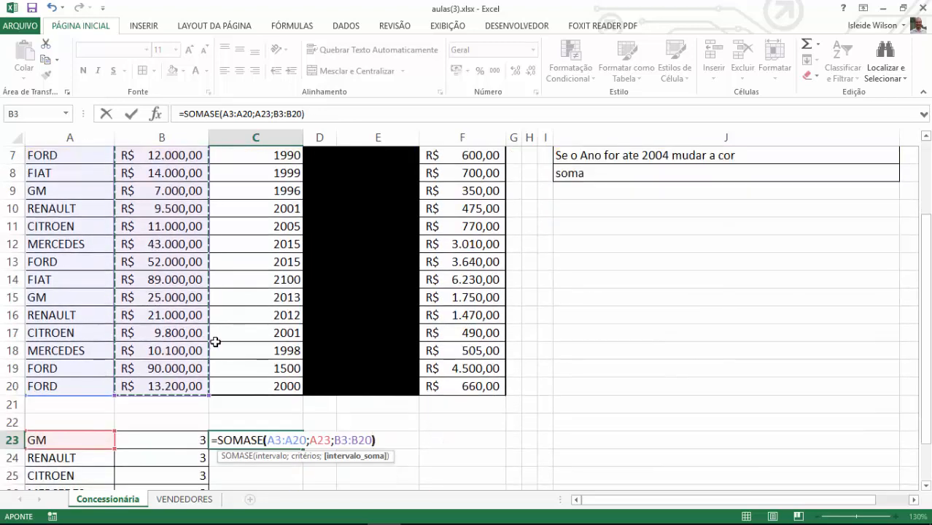
pyautogui.write(')')
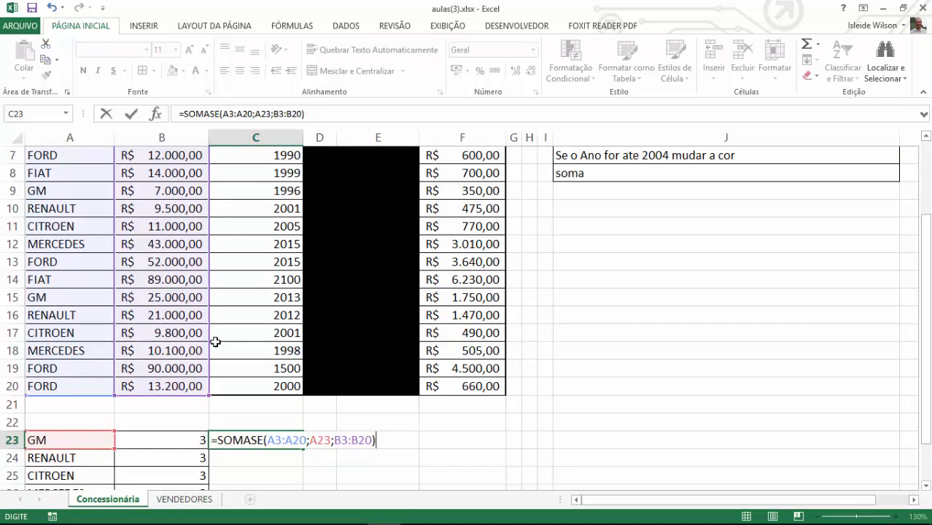
pyautogui.press('Return')
# Make both ranges of the SOMASE formula in C23 absolute, giving =SOMASE($A$3:$A$20;A23;$B$3:$B$20), and commit it
pyautogui.scroll(-1, 276, 333)
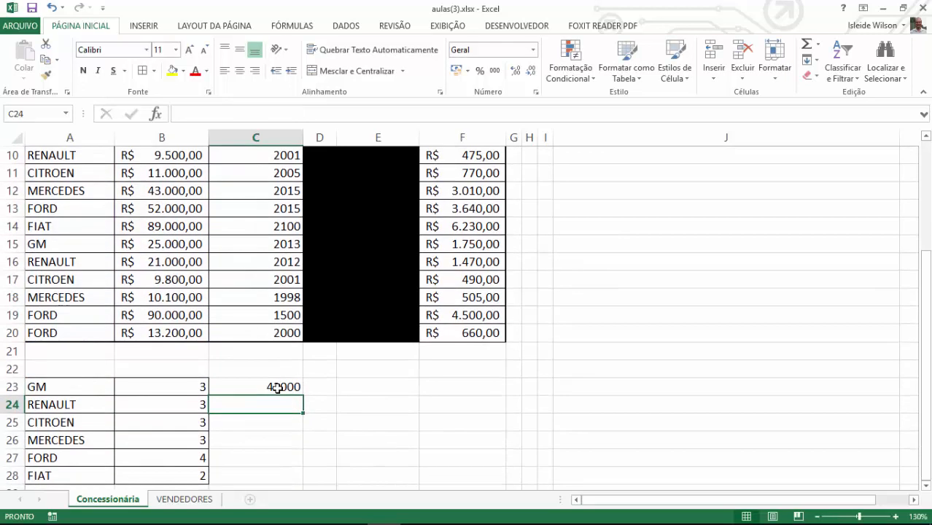
pyautogui.click(278, 387)
pyautogui.doubleClick(277, 387)
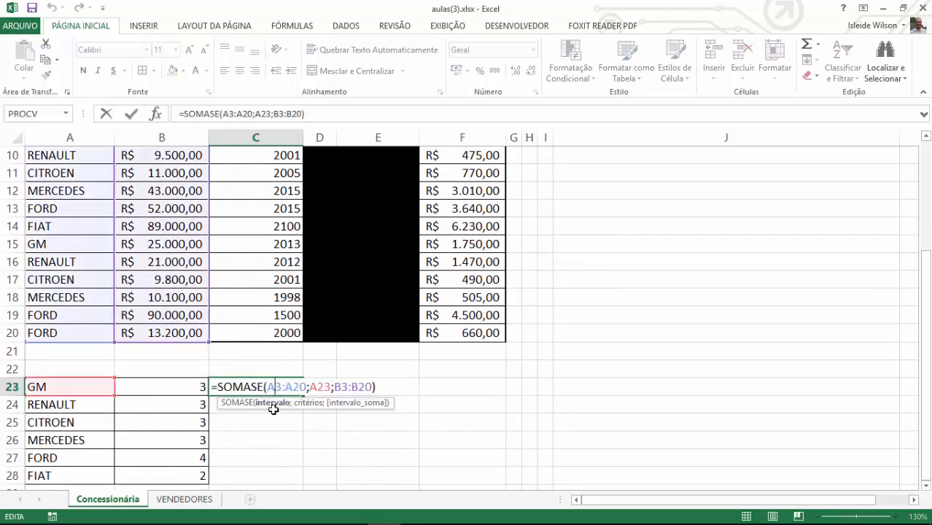
pyautogui.scroll(-1, 283, 352)
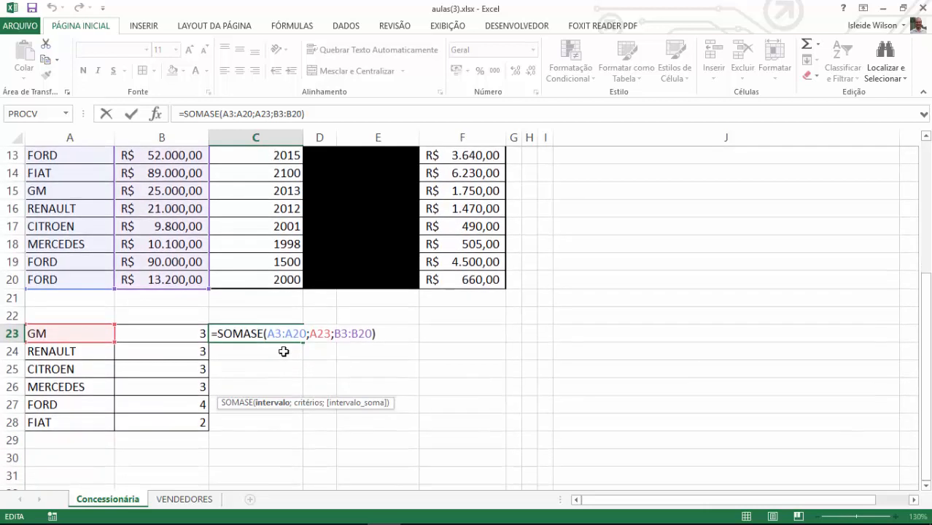
pyautogui.click(277, 334)
pyautogui.moveTo(284, 332); pyautogui.dragTo(304, 331)
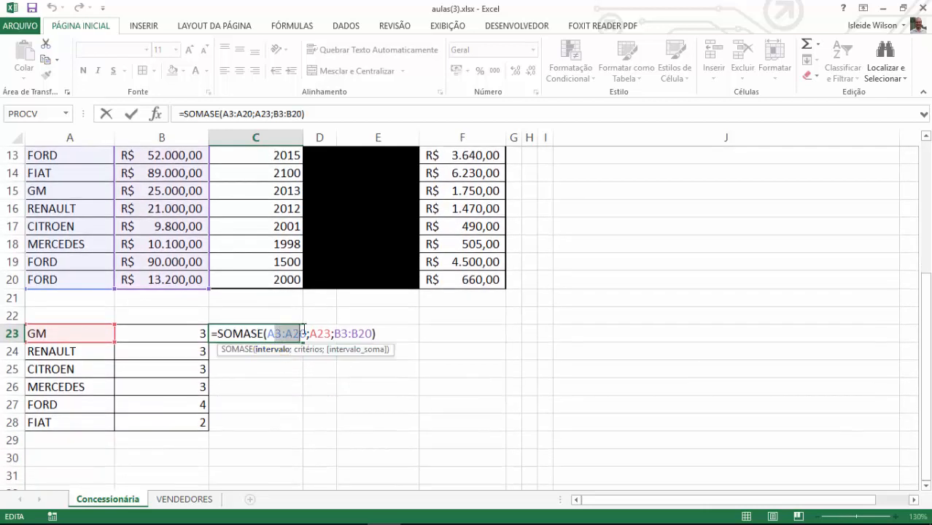
pyautogui.press('F4')
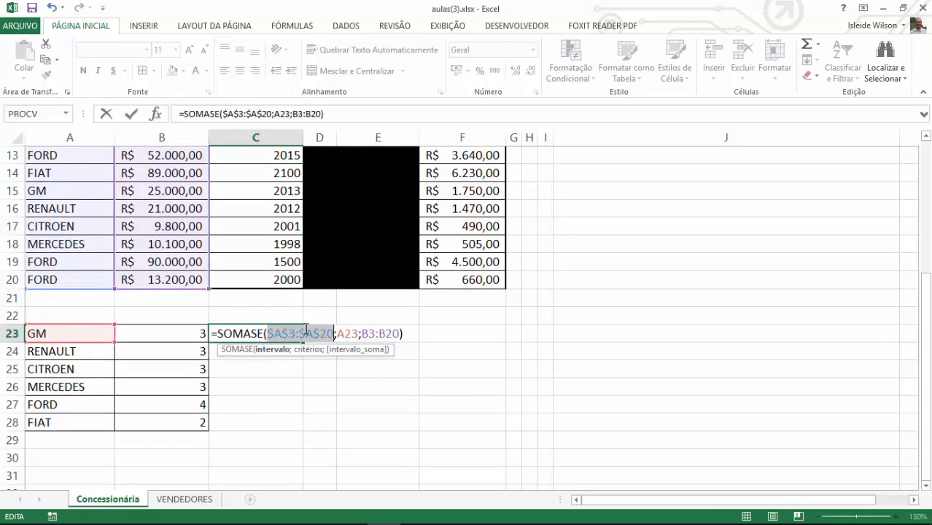
pyautogui.moveTo(363, 332); pyautogui.dragTo(398, 333)
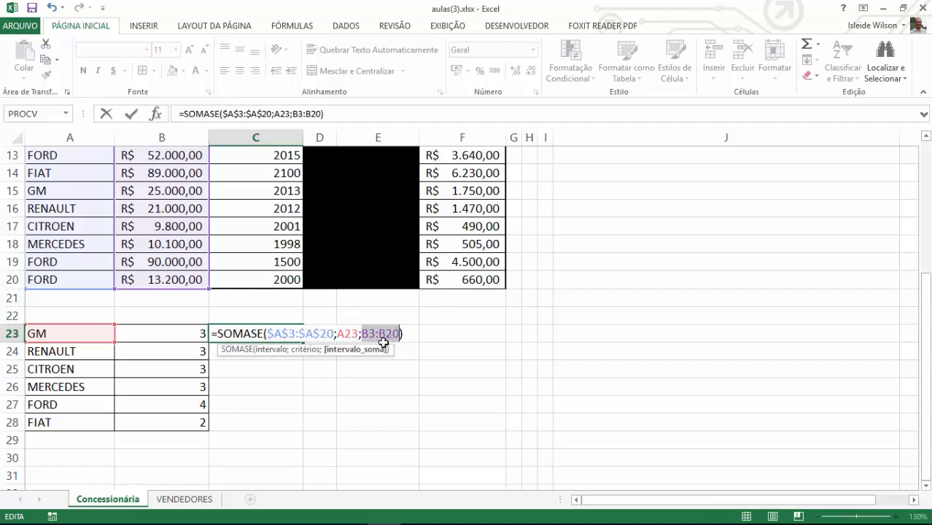
pyautogui.press('F4')
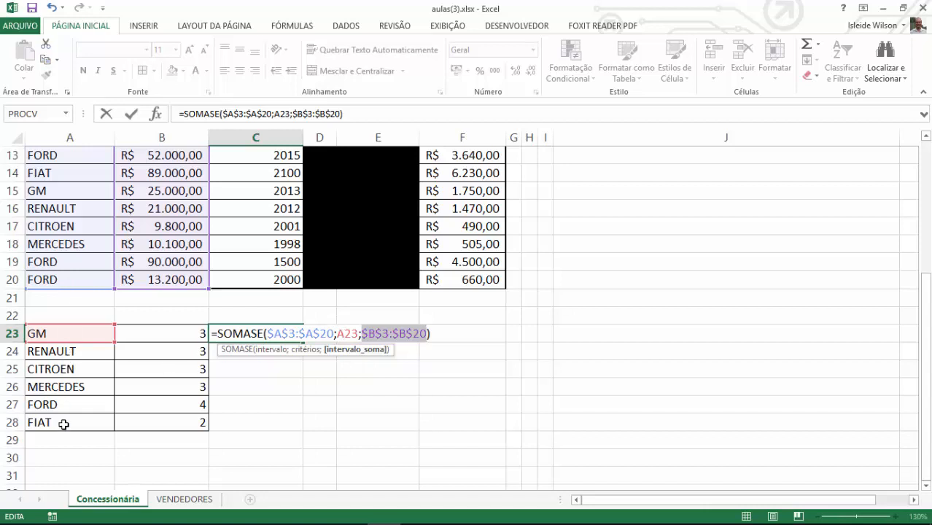
pyautogui.press('Return')
# Fill the SOMASE formula from C23 down to C28 and apply the R$ accounting format to the results
pyautogui.click(276, 332)
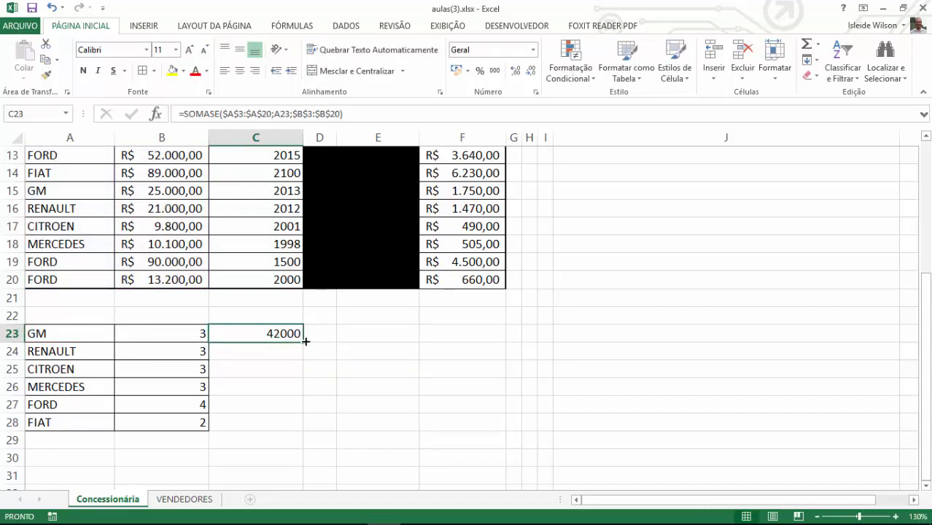
pyautogui.moveTo(303, 340); pyautogui.dragTo(301, 429)
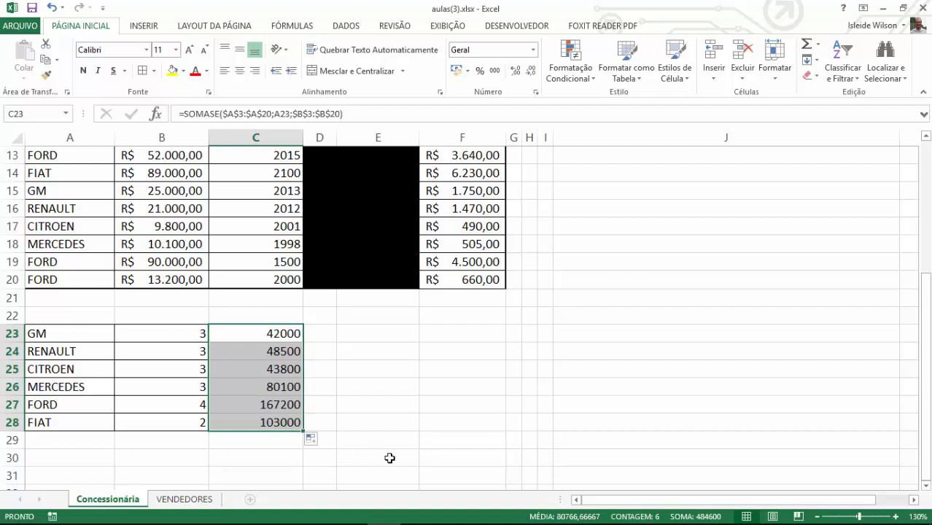
pyautogui.click(457, 70)
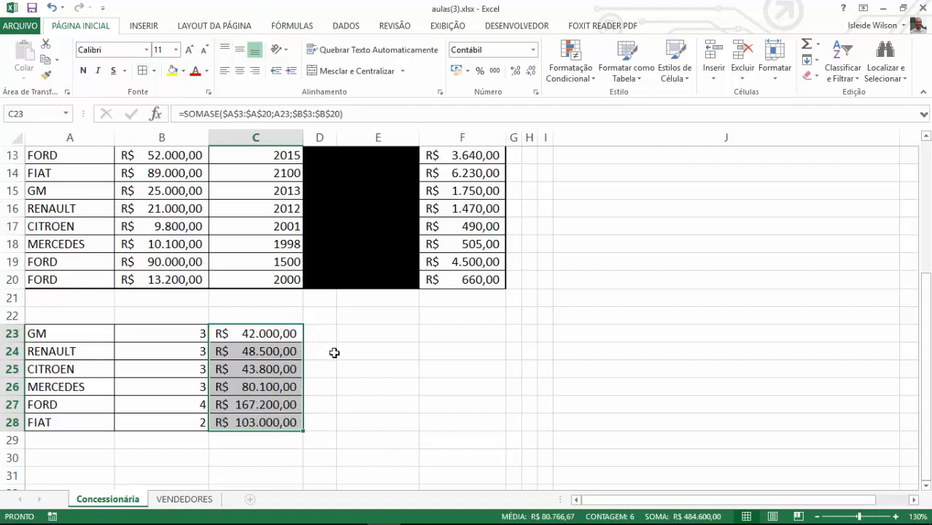
pyautogui.click(395, 375)
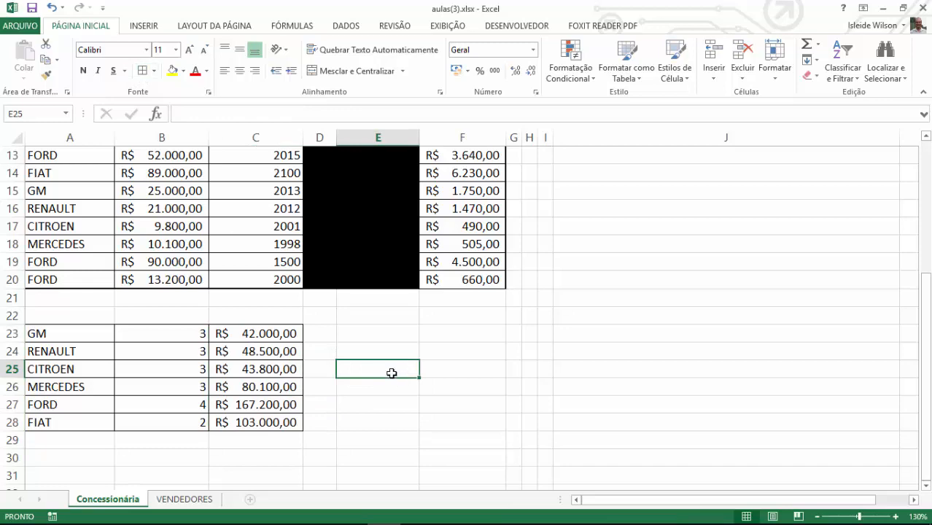
# Mark the task in J5, "Valor dos carros de determinada marca", as done with a yellow fill
pyautogui.scroll(4, 392, 372)
pyautogui.click(595, 227)
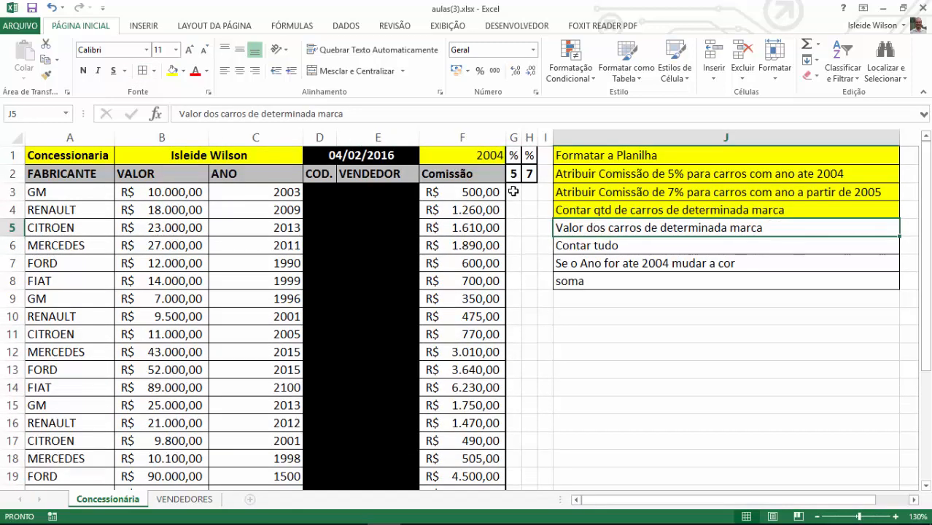
pyautogui.click(173, 70)
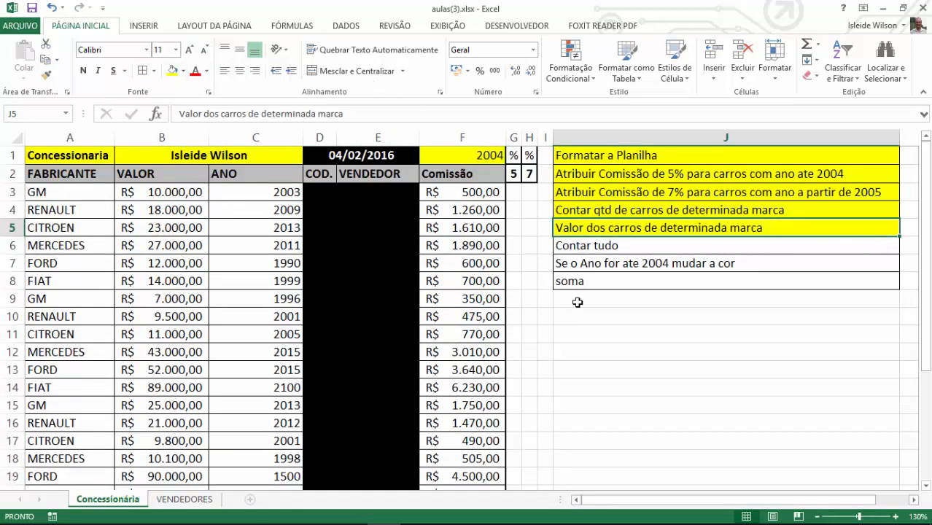
# For the task "Contar tudo", enter the label "Qtd de Carros" in A30 below the brand list
pyautogui.click(617, 246)
pyautogui.scroll(-4, 625, 294)
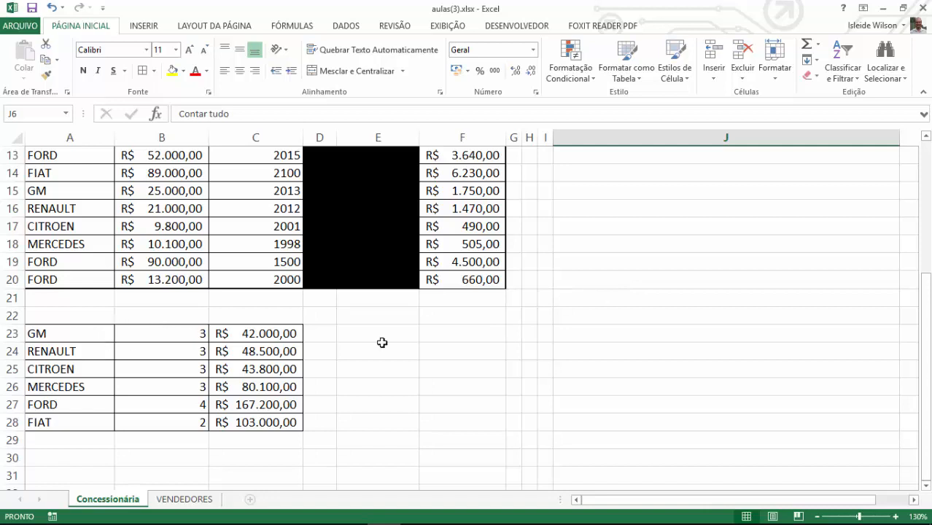
pyautogui.click(62, 457)
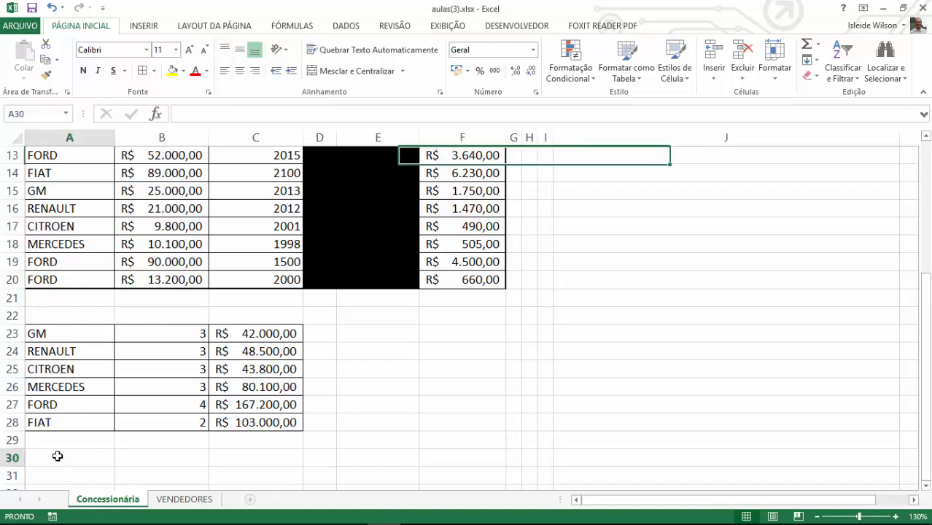
pyautogui.write('Qtd ')
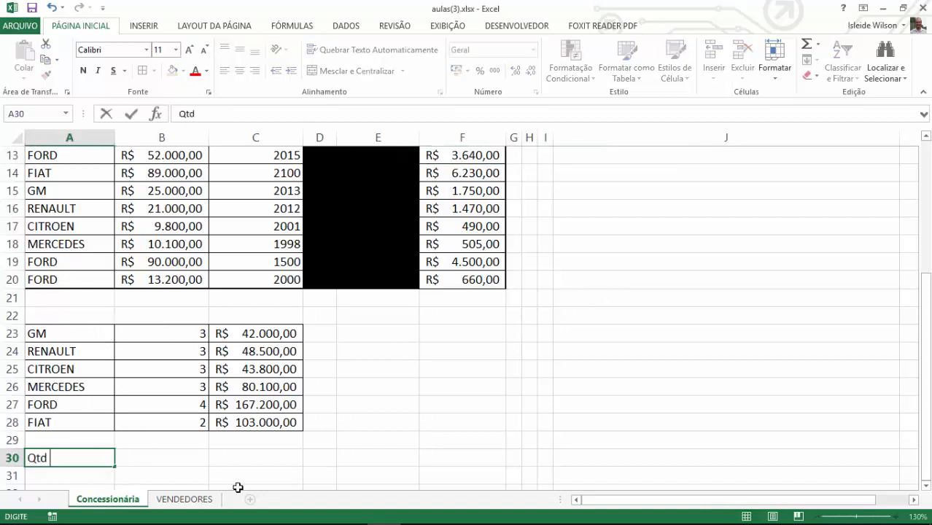
pyautogui.write('de Carri')
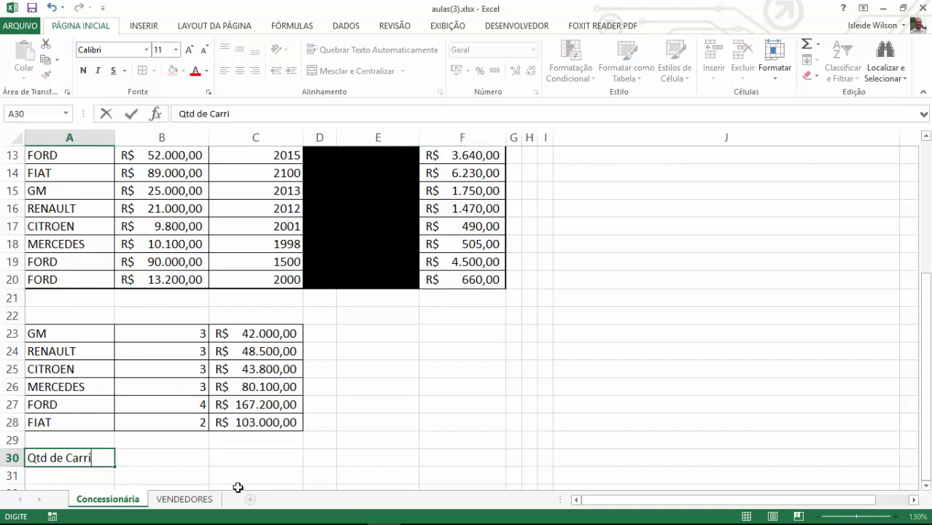
pyautogui.press('BackSpace')
pyautogui.write('os')
pyautogui.press('Tab')
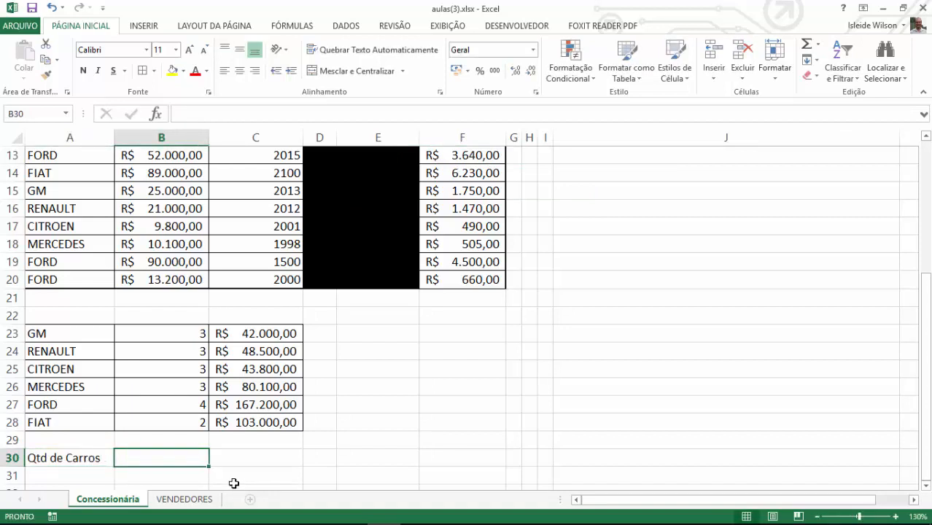
# Count all cars in B30 over the manufacturer cells with the formula =CONT.VALORES(A3:A20)
pyautogui.moveTo(194, 334); pyautogui.dragTo(183, 424)
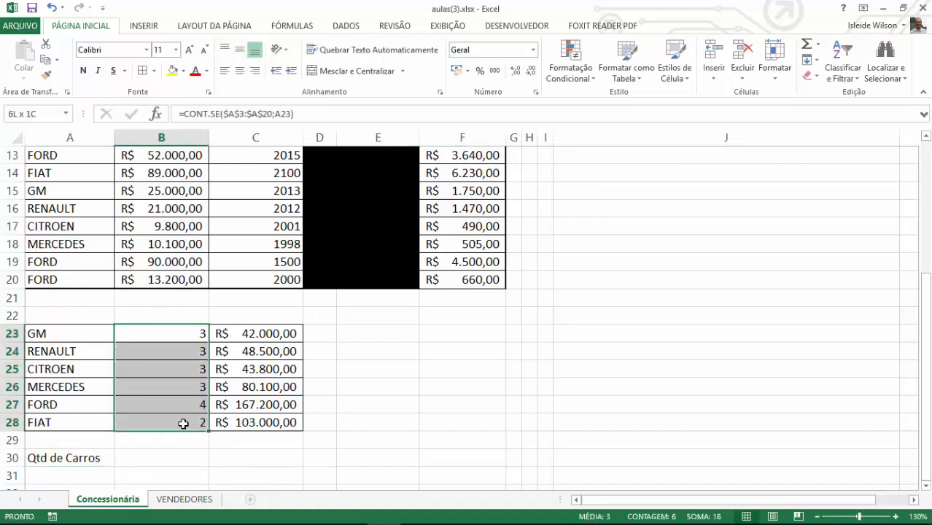
pyautogui.click(183, 456)
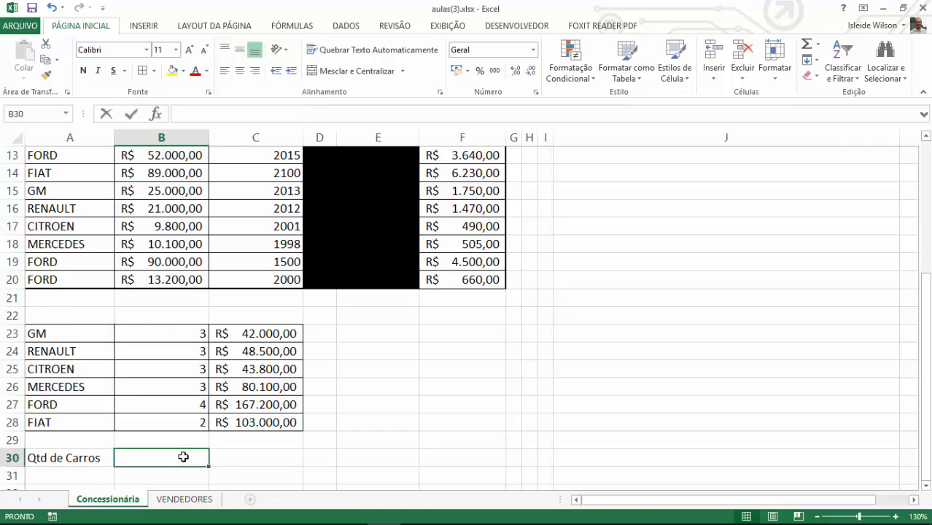
pyautogui.write('=cont')
pyautogui.press('Down')
pyautogui.press('Down')
pyautogui.press('Down')
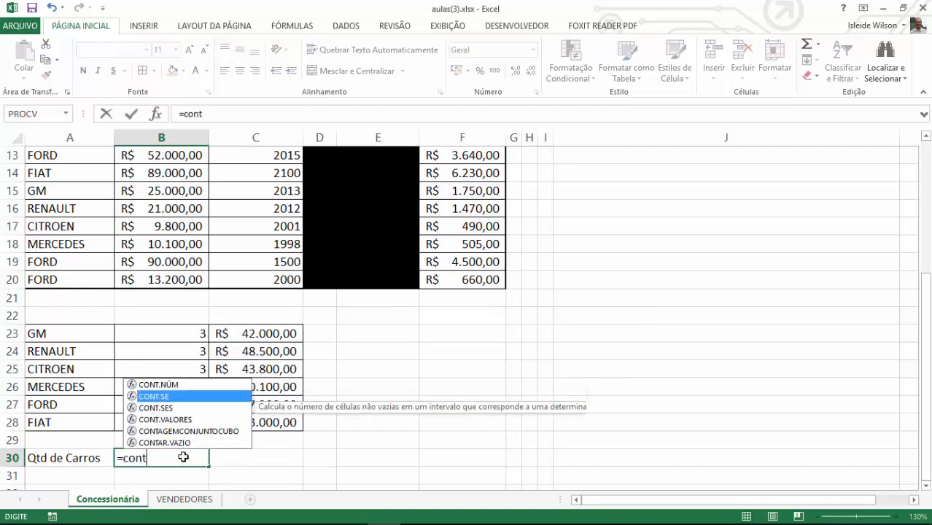
pyautogui.press('Tab')
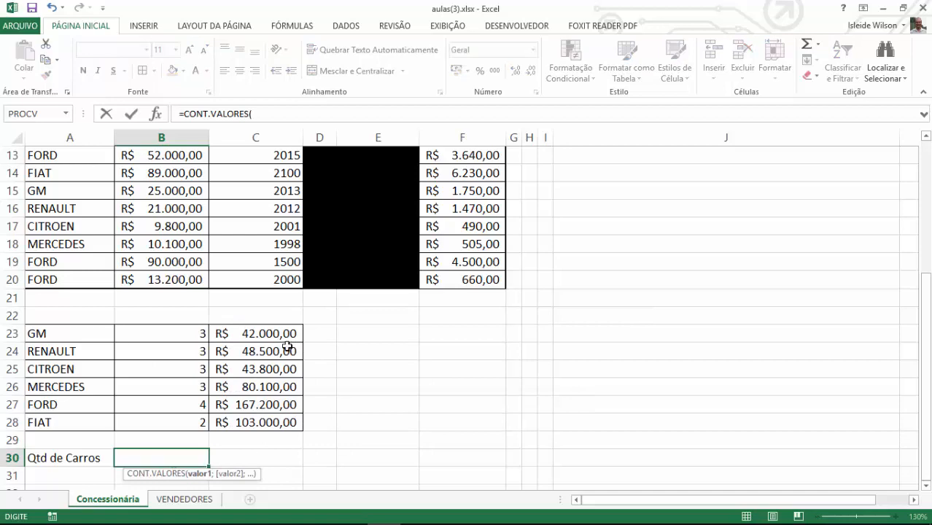
pyautogui.scroll(-1, 191, 423)
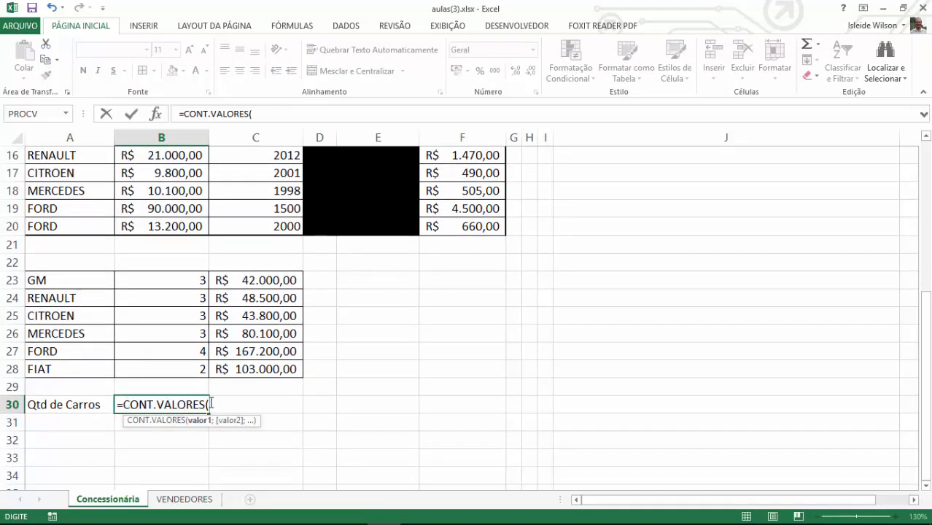
pyautogui.scroll(5, 125, 238)
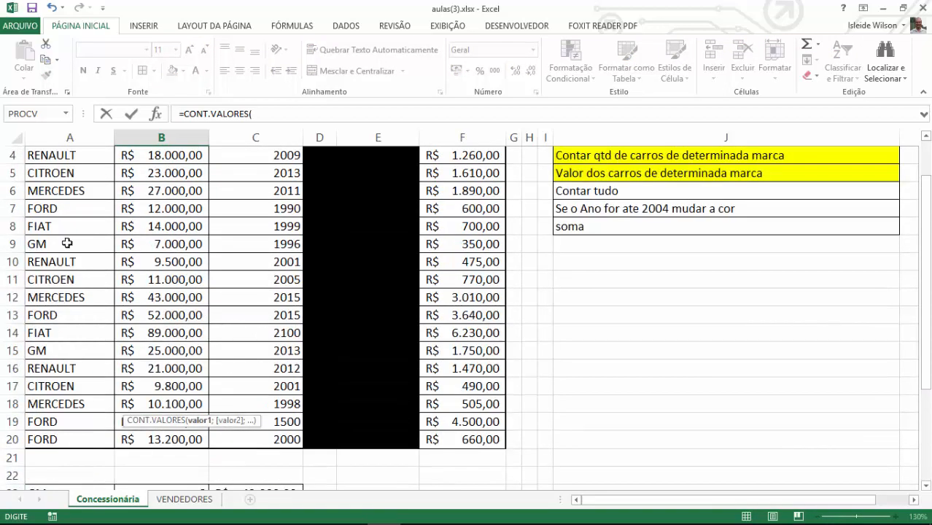
pyautogui.click(63, 191)
pyautogui.moveTo(63, 191); pyautogui.dragTo(97, 464)
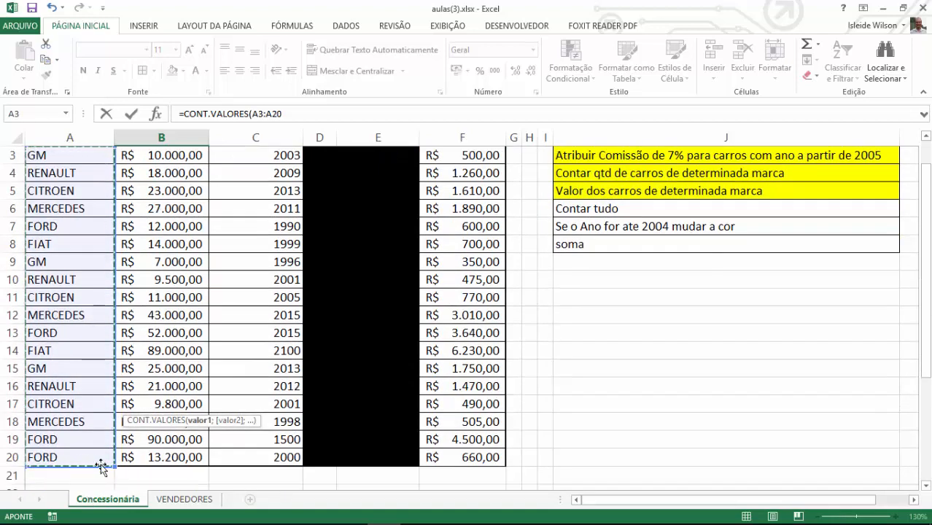
pyautogui.press('Return')
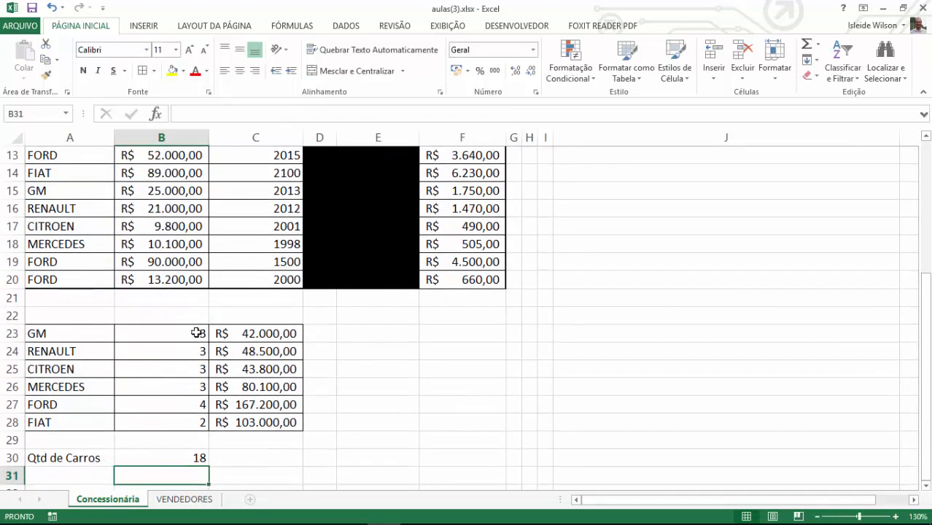
# Compare the sum of the brand counts in B23:B28 with the total in B30 and review the B30 formula
pyautogui.click(197, 332)
pyautogui.moveTo(197, 332); pyautogui.dragTo(200, 422)
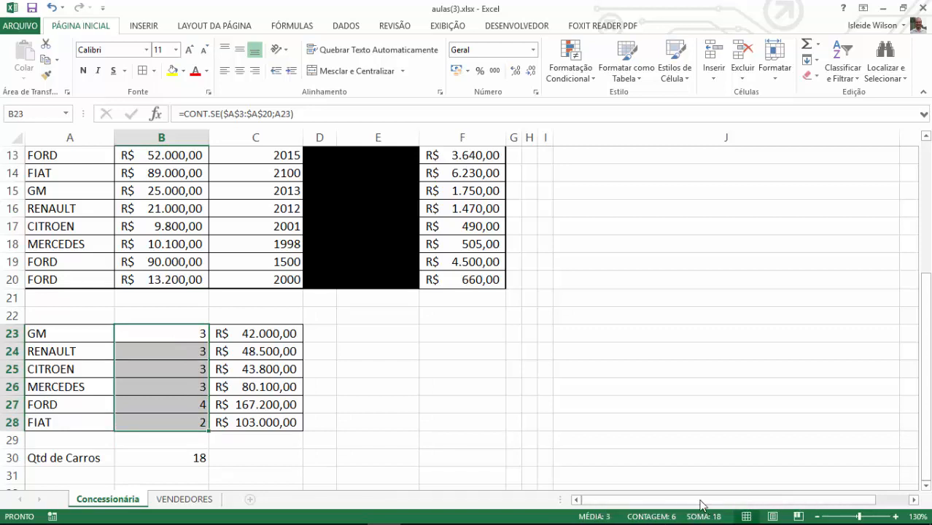
pyautogui.click(178, 462)
pyautogui.doubleClick(178, 459)
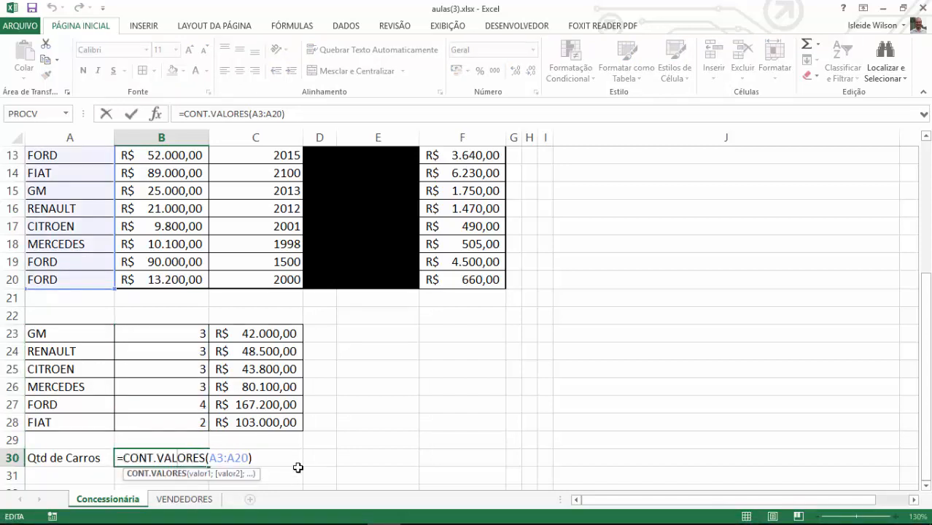
pyautogui.press('Return')
# Mark the task "Contar tudo" in J6 as done with a yellow fill
pyautogui.scroll(4, 737, 317)
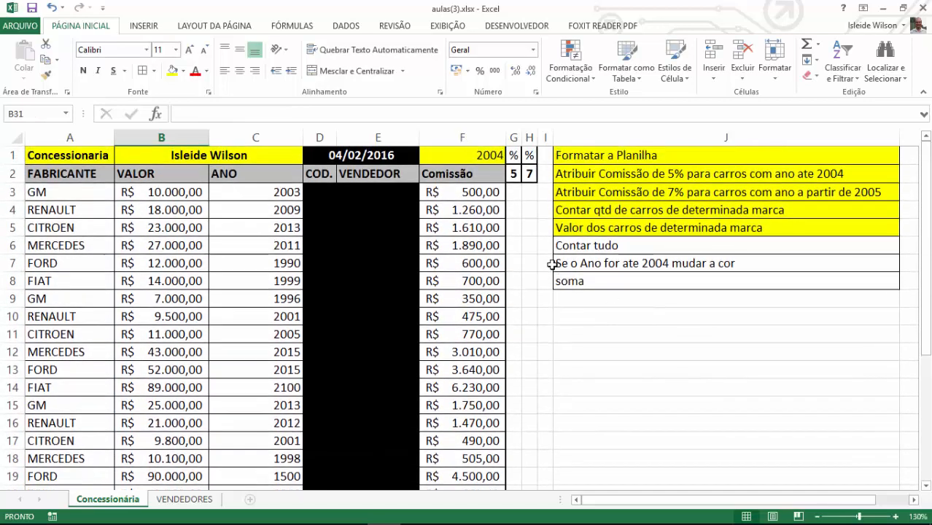
pyautogui.click(555, 247)
pyautogui.click(173, 71)
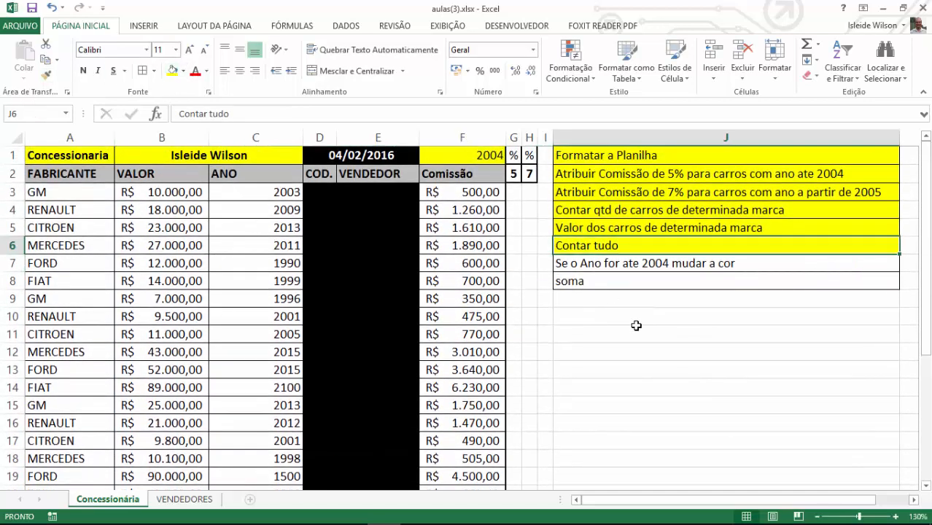
pyautogui.click(619, 267)
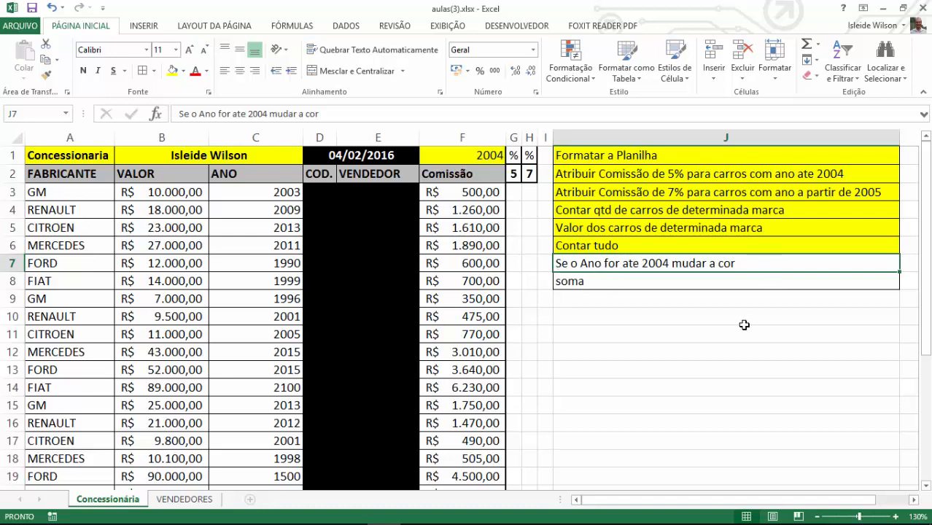
pyautogui.scroll(-1, 744, 325)
pyautogui.scroll(1, 744, 325)
pyautogui.moveTo(286, 192); pyautogui.dragTo(283, 461)
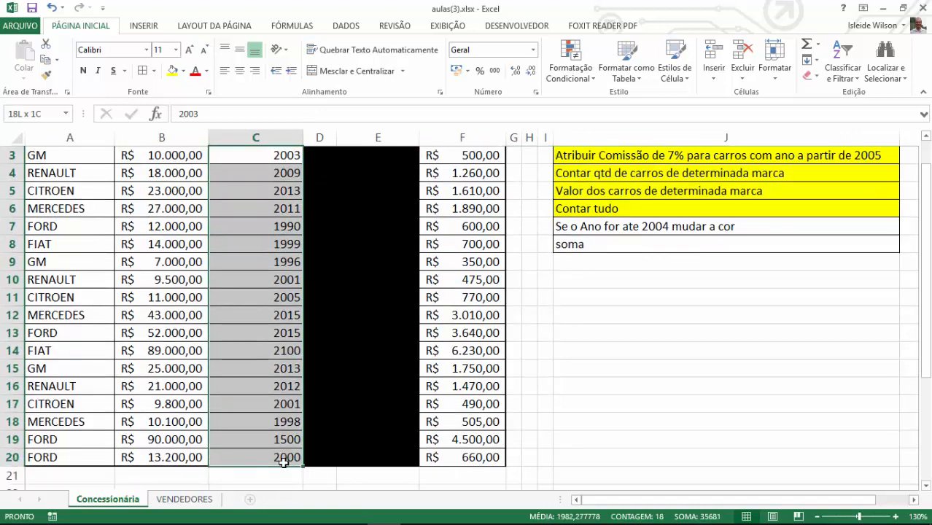
pyautogui.click(567, 71)
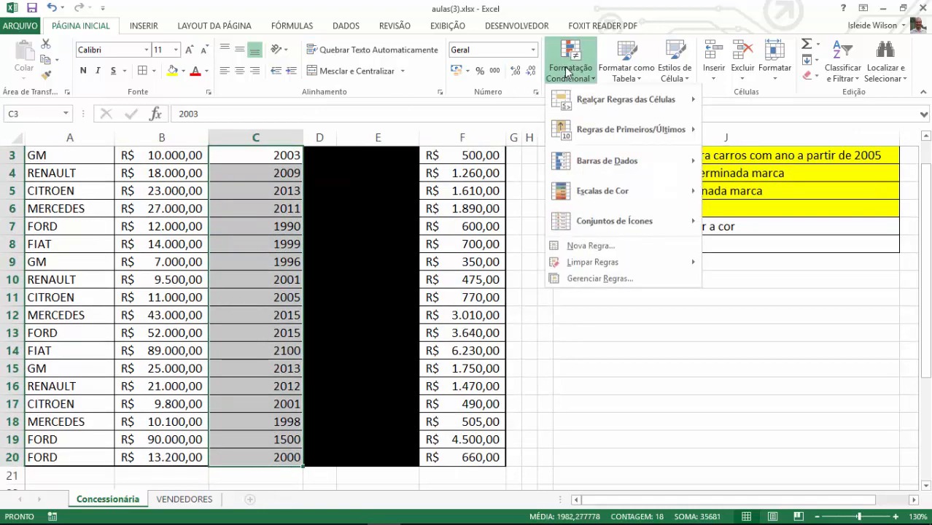
pyautogui.click(578, 246)
pyautogui.click(437, 261)
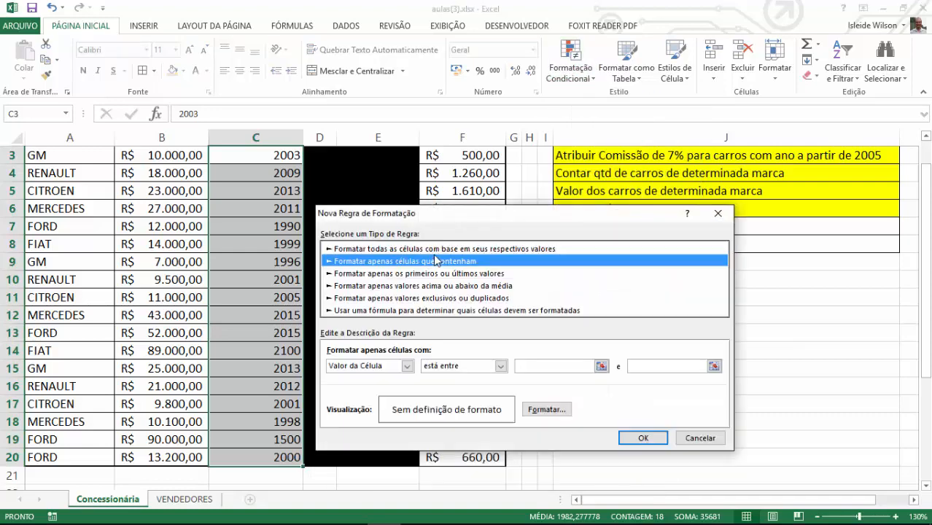
pyautogui.moveTo(450, 219); pyautogui.dragTo(458, 82)
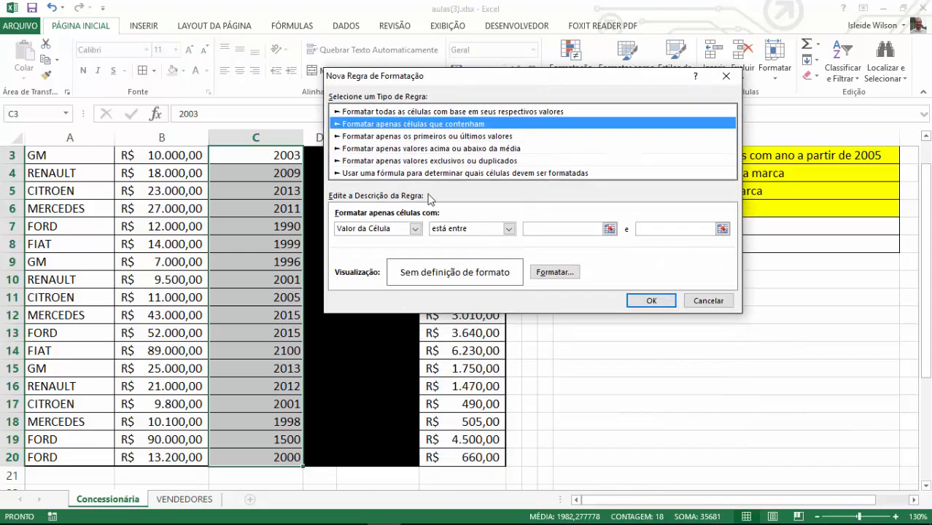
pyautogui.click(461, 229)
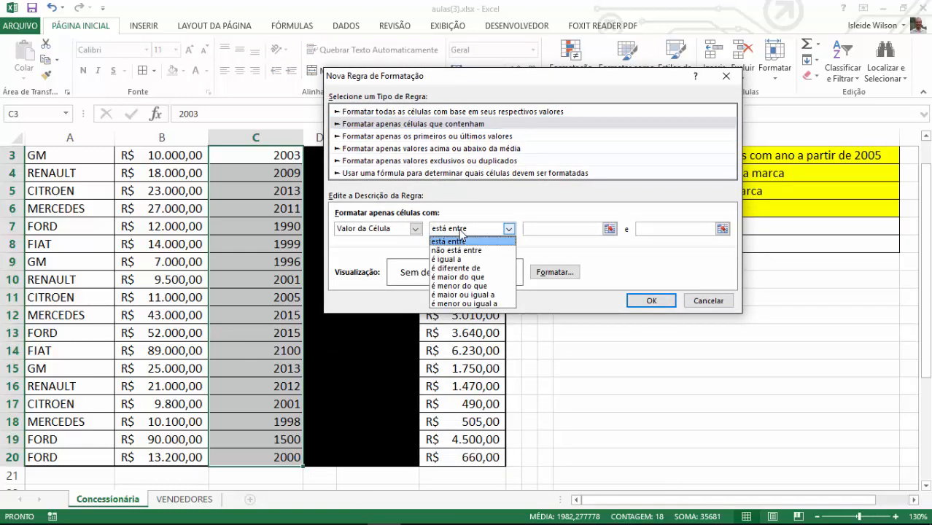
pyautogui.click(460, 303)
pyautogui.click(563, 226)
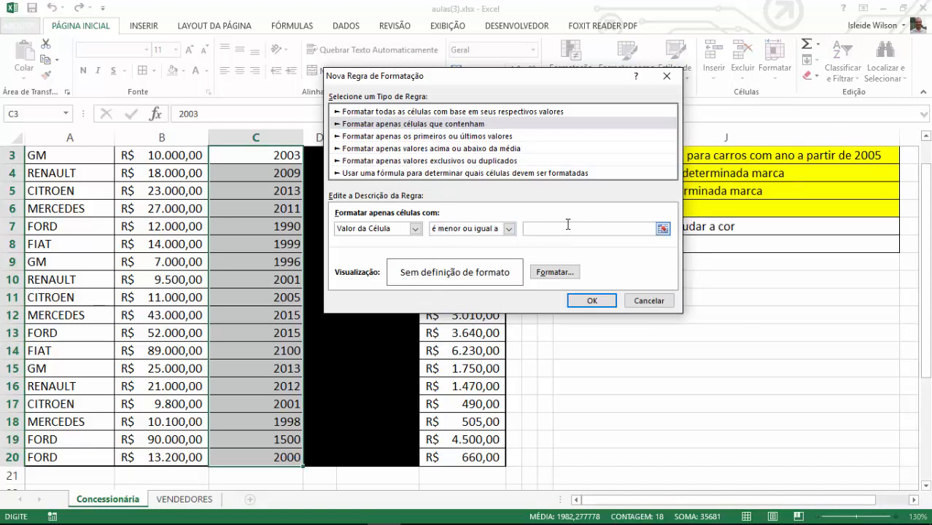
pyautogui.moveTo(591, 78); pyautogui.dragTo(341, 201)
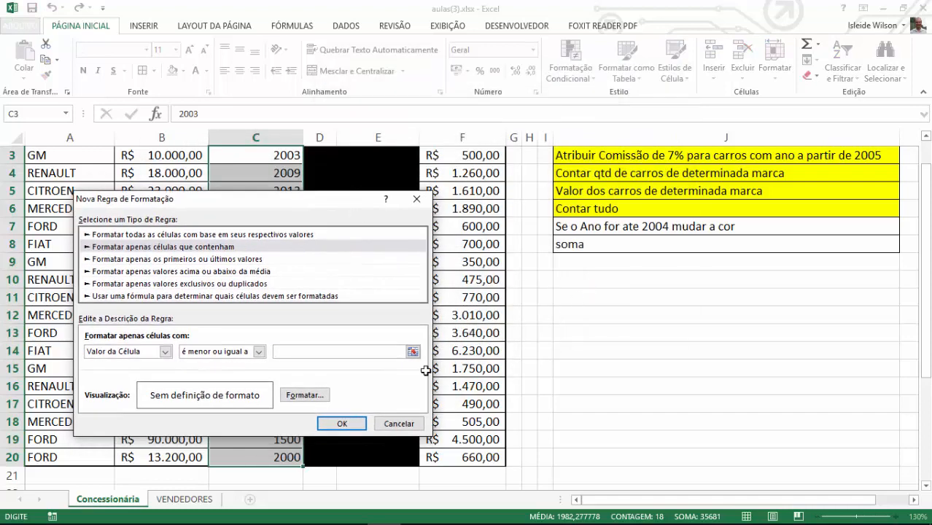
pyautogui.click(399, 424)
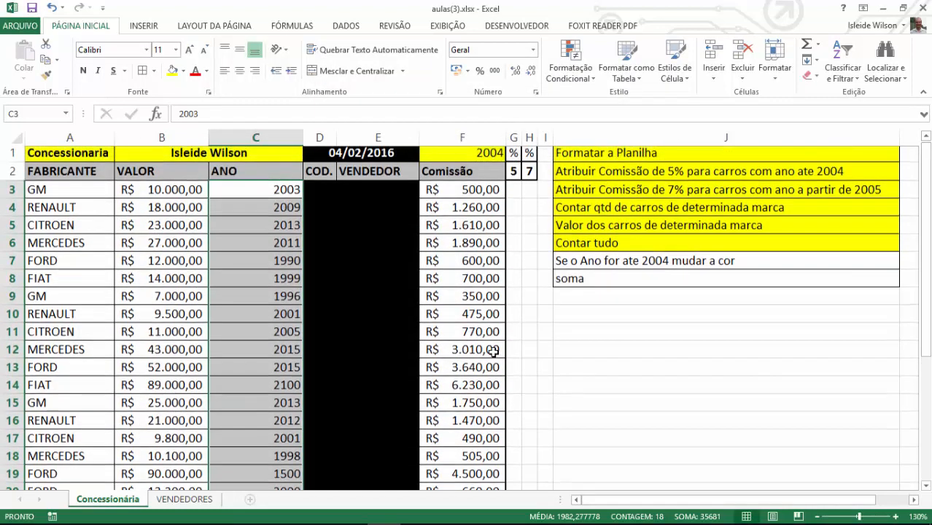
# Create a conditional formatting rule on the years in C3:C20 for cell values "é menor ou igual a" =$F$1
pyautogui.click(495, 157)
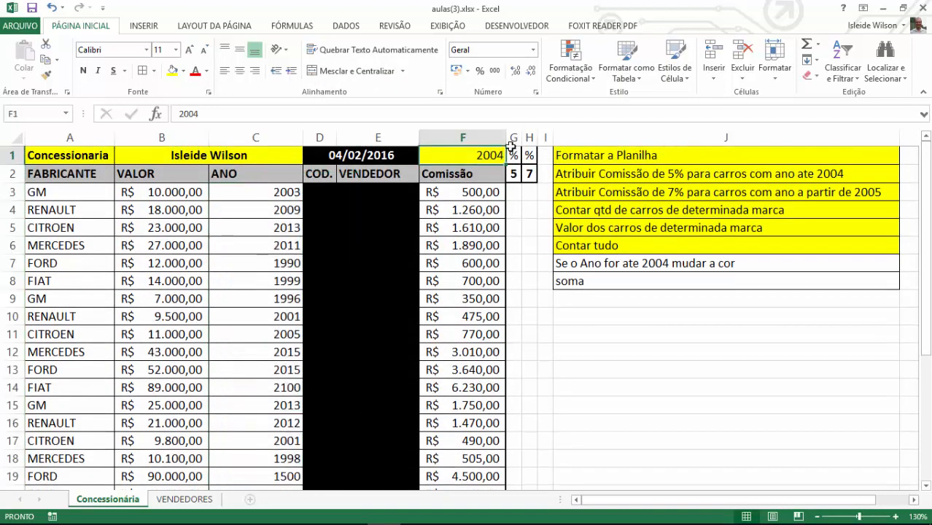
pyautogui.moveTo(241, 192); pyautogui.dragTo(246, 463)
pyautogui.scroll(1, 277, 408)
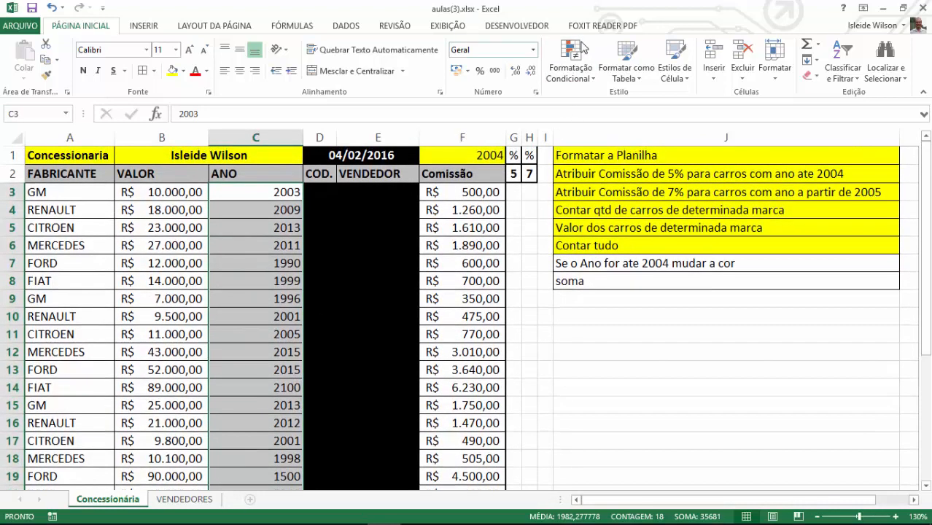
pyautogui.click(570, 66)
pyautogui.click(583, 246)
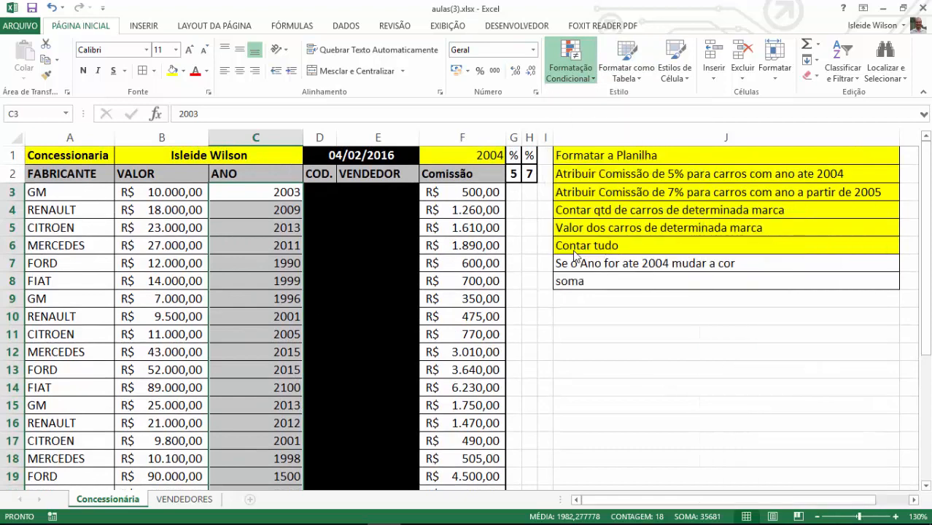
pyautogui.click(170, 233)
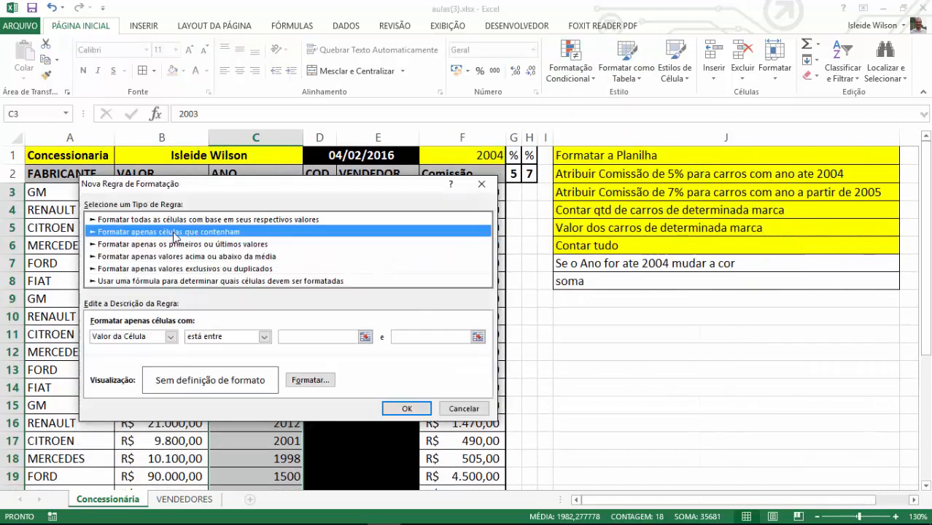
pyautogui.click(193, 336)
pyautogui.click(211, 404)
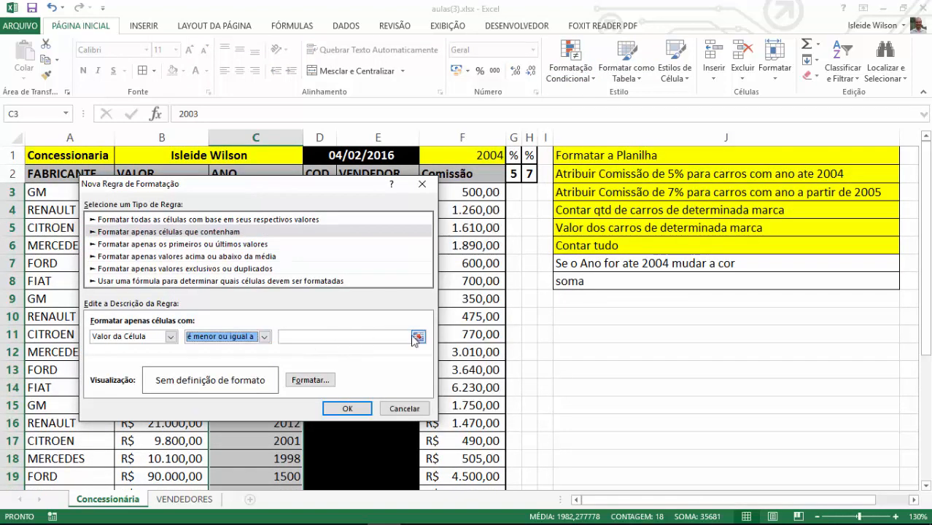
pyautogui.click(416, 337)
pyautogui.click(470, 163)
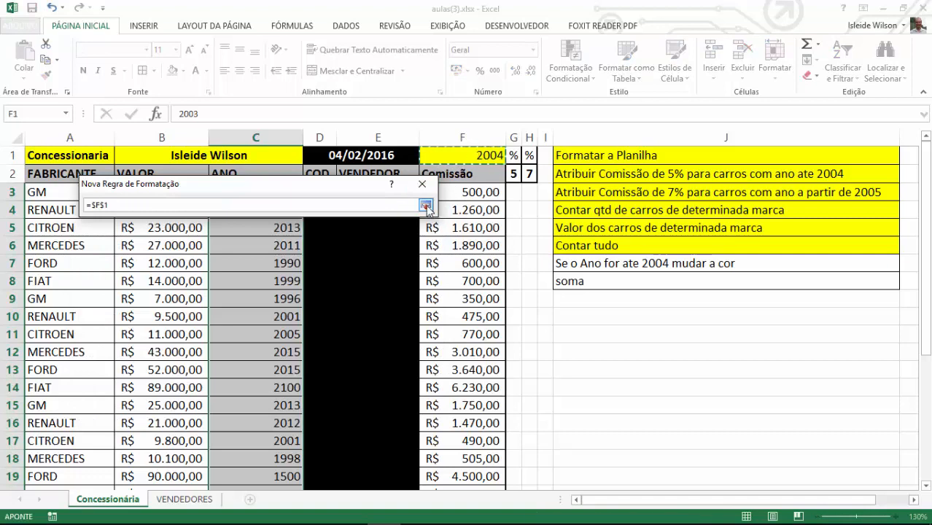
pyautogui.click(425, 207)
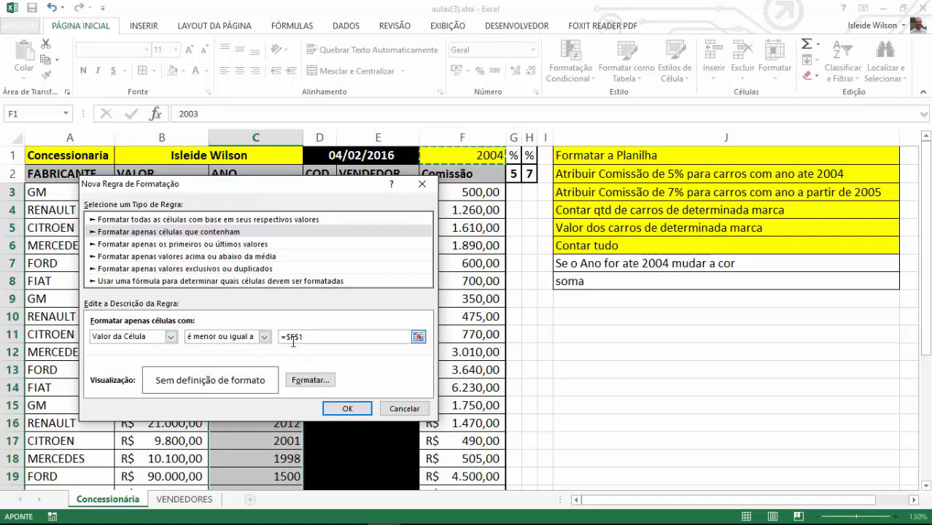
# Give the new rule a dark orange fill and apply it to the year cells
pyautogui.click(310, 380)
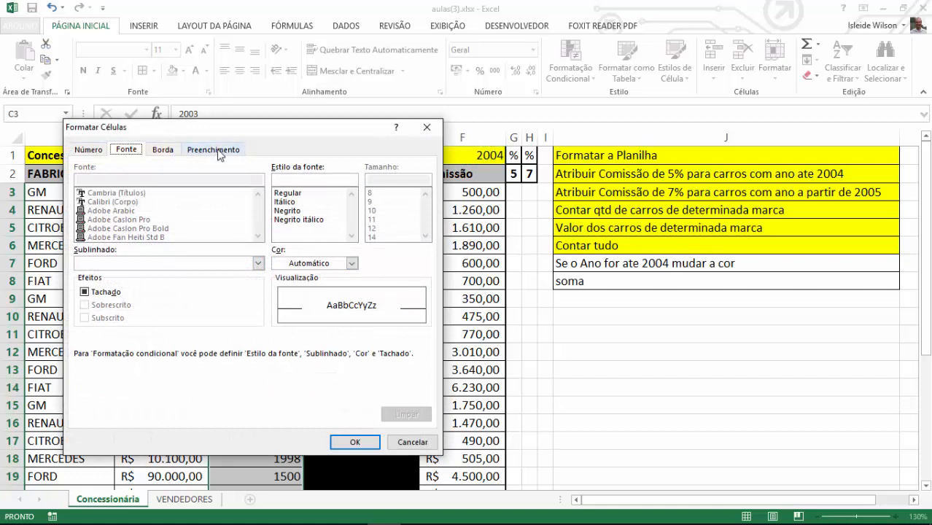
pyautogui.click(218, 150)
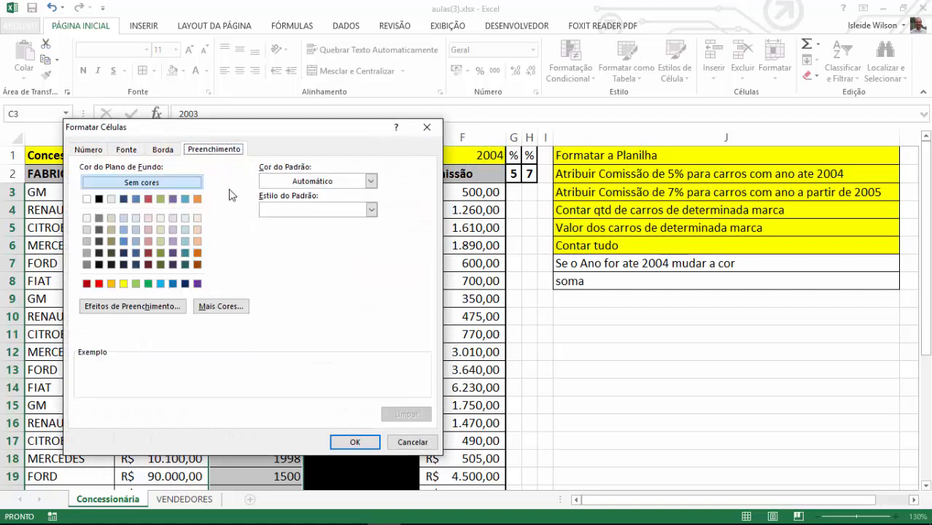
pyautogui.click(197, 252)
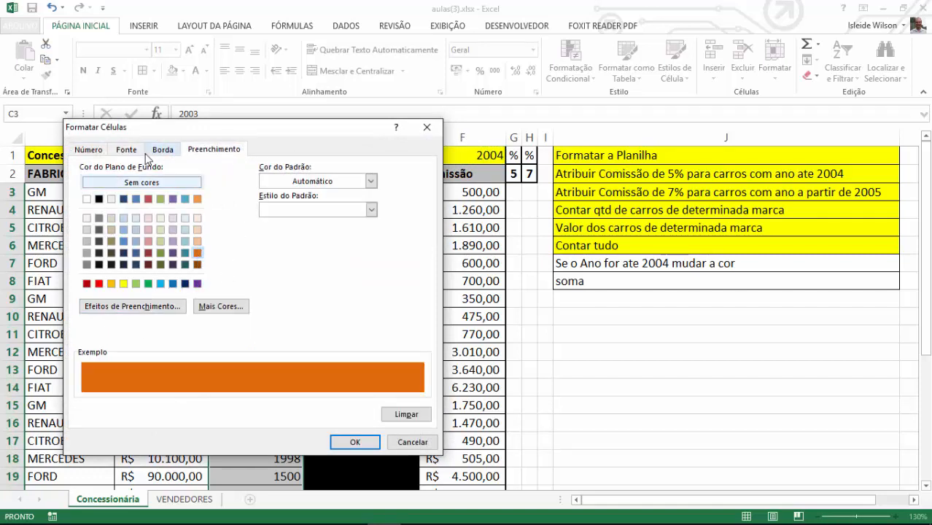
pyautogui.click(353, 443)
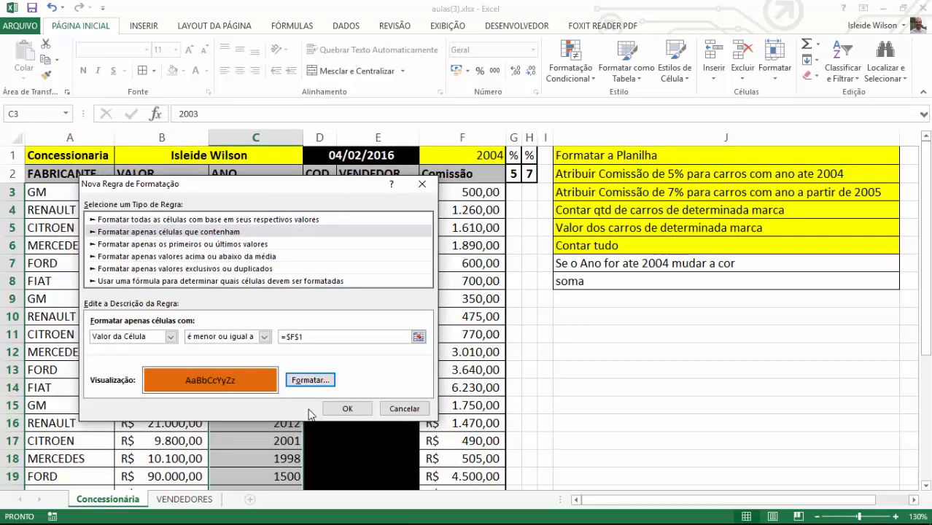
pyautogui.click(333, 409)
pyautogui.click(483, 368)
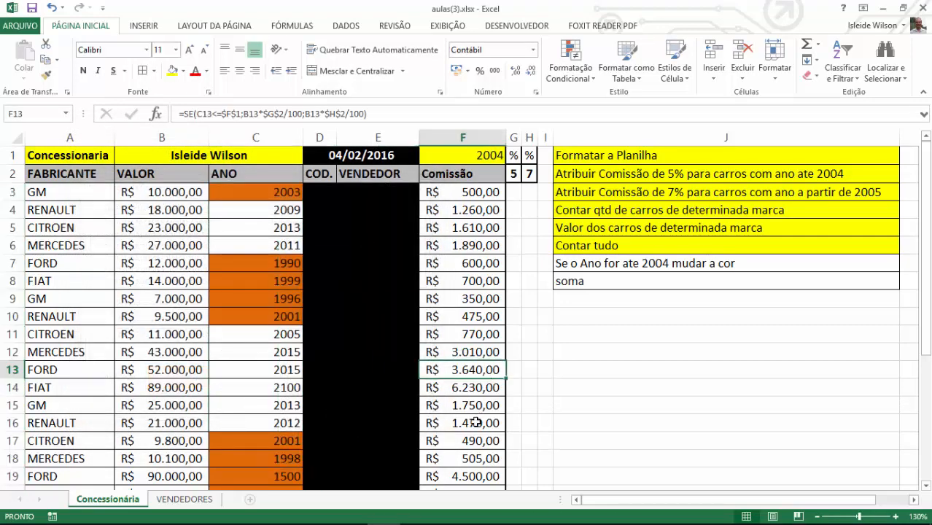
pyautogui.click(289, 194)
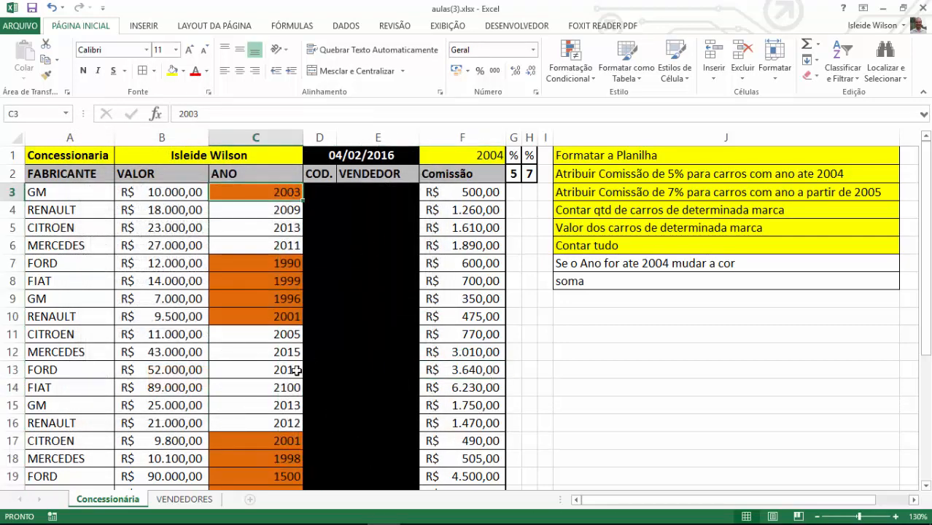
# Test the year colouring by setting the limit year in F1 to 2010 and 2015
pyautogui.click(488, 156)
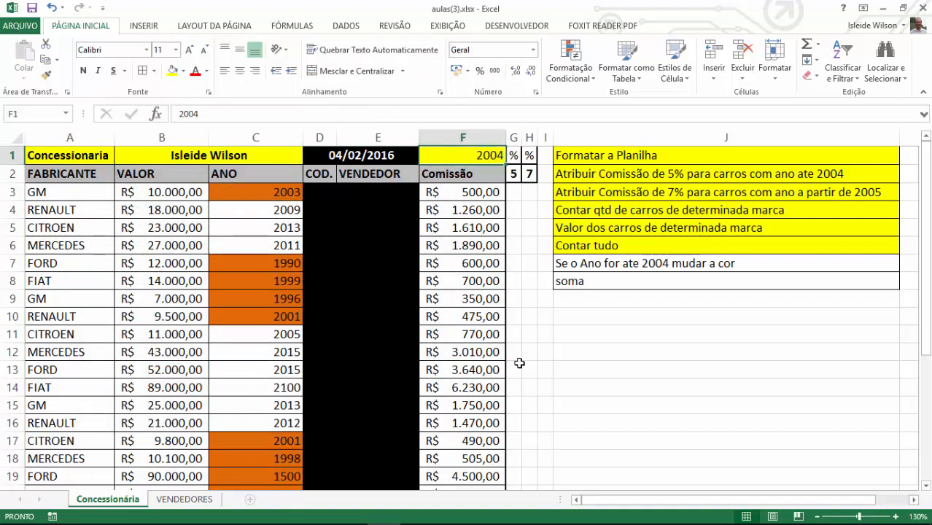
pyautogui.write('2010')
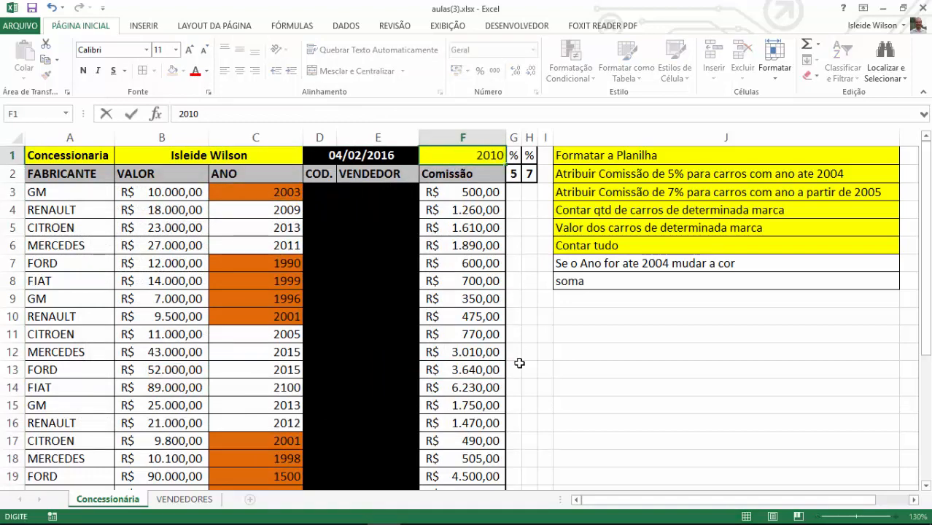
pyautogui.press('Return')
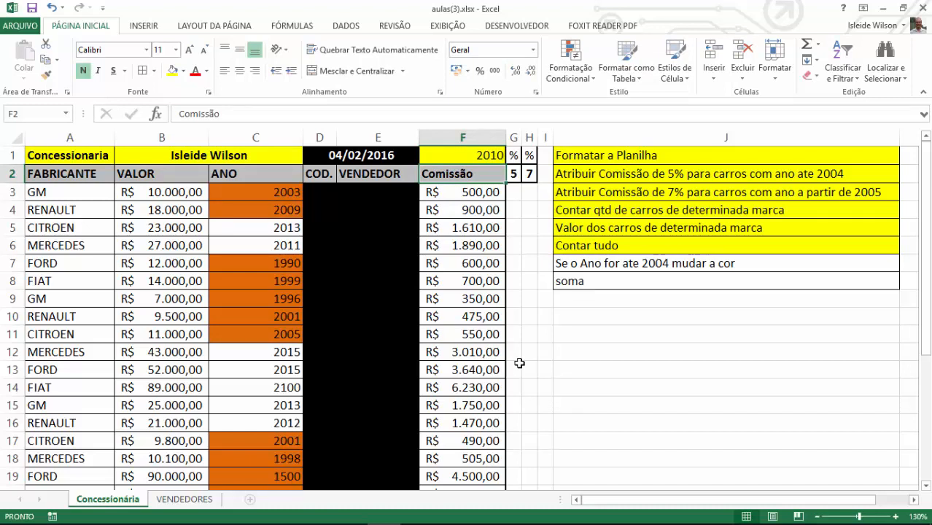
pyautogui.press('Up')
pyautogui.write('20')
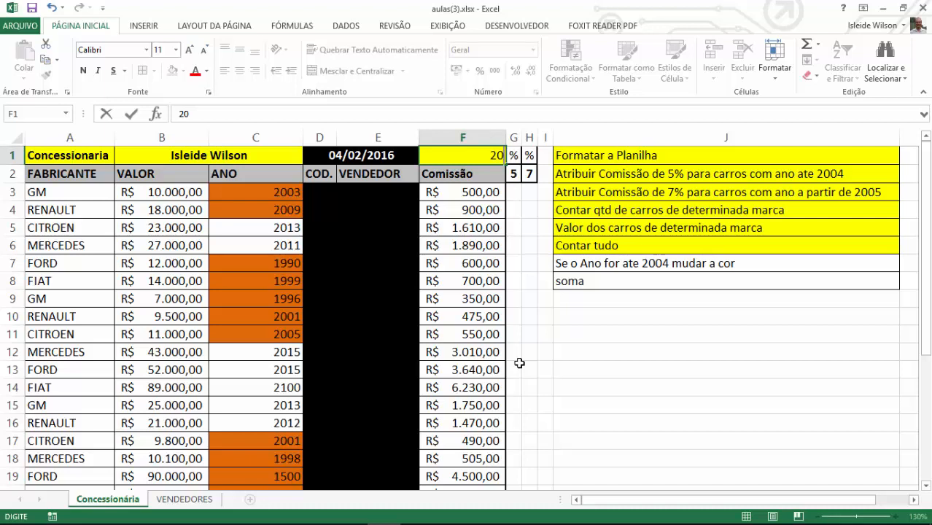
pyautogui.write('15')
pyautogui.press('Return')
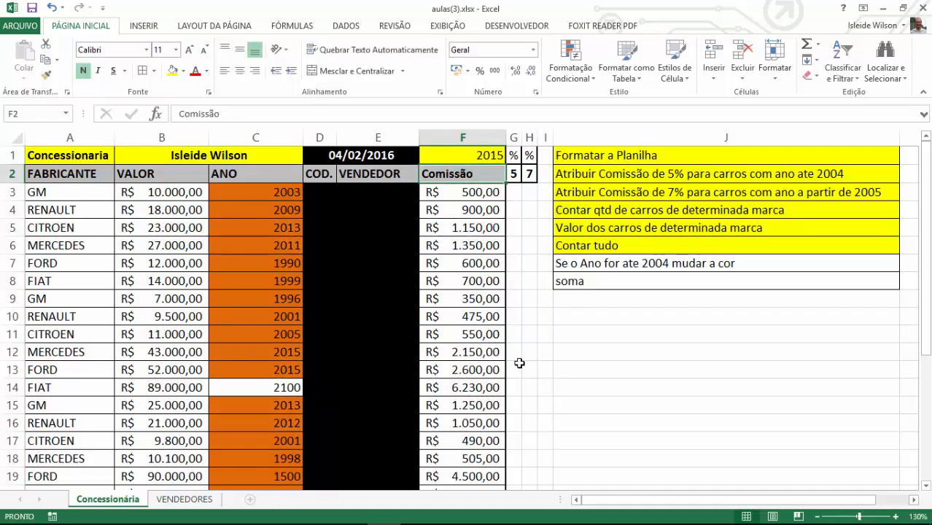
pyautogui.scroll(-3, 304, 307)
pyautogui.scroll(3, 304, 292)
# Restore the limit year in F1 to 2004 and check the year colours and commissions
pyautogui.press('Up')
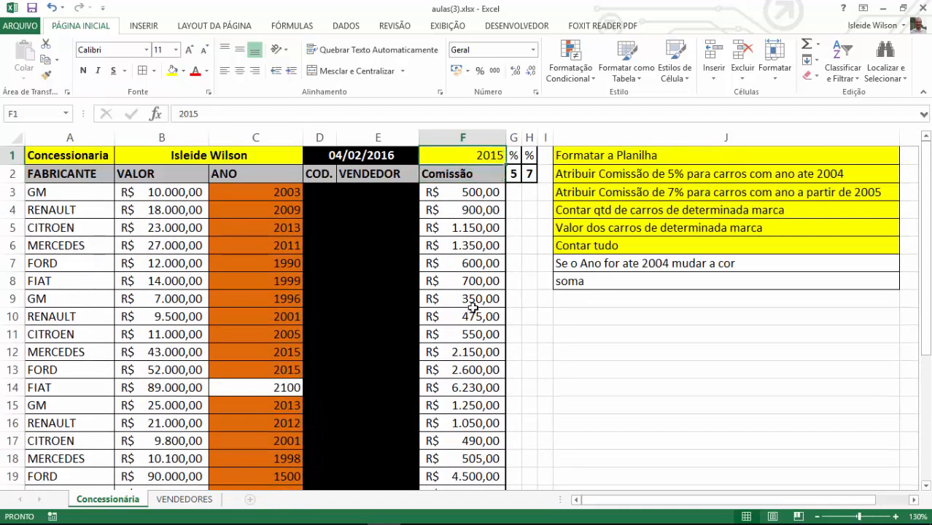
pyautogui.write('2004')
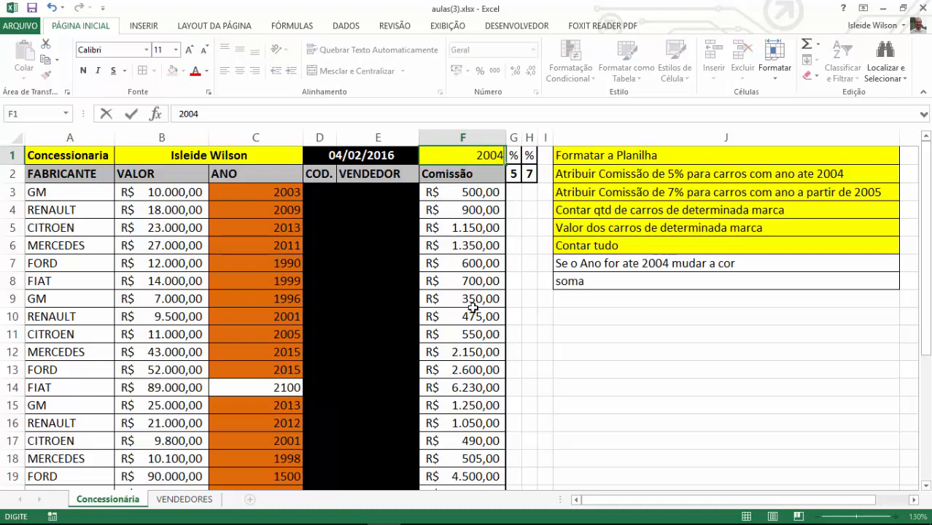
pyautogui.press('Return')
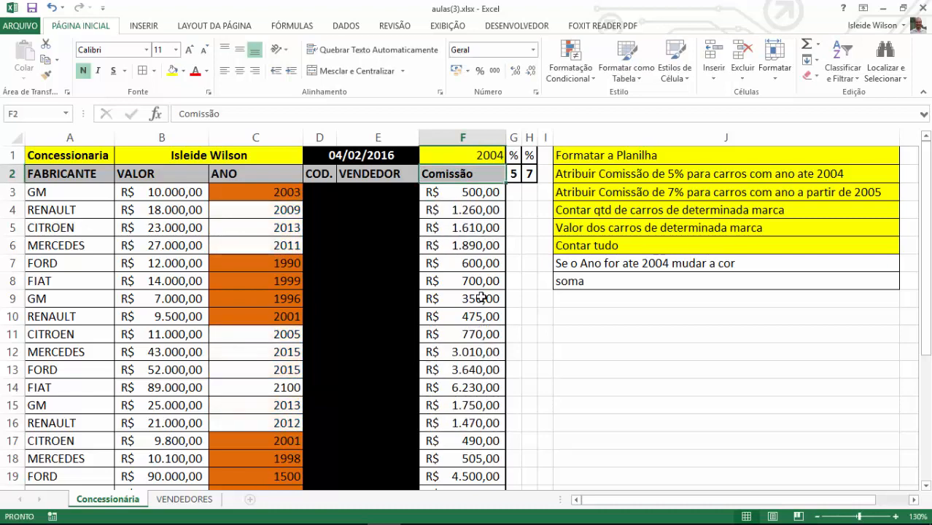
pyautogui.press('Down')
pyautogui.click(474, 241)
pyautogui.scroll(-1, 513, 328)
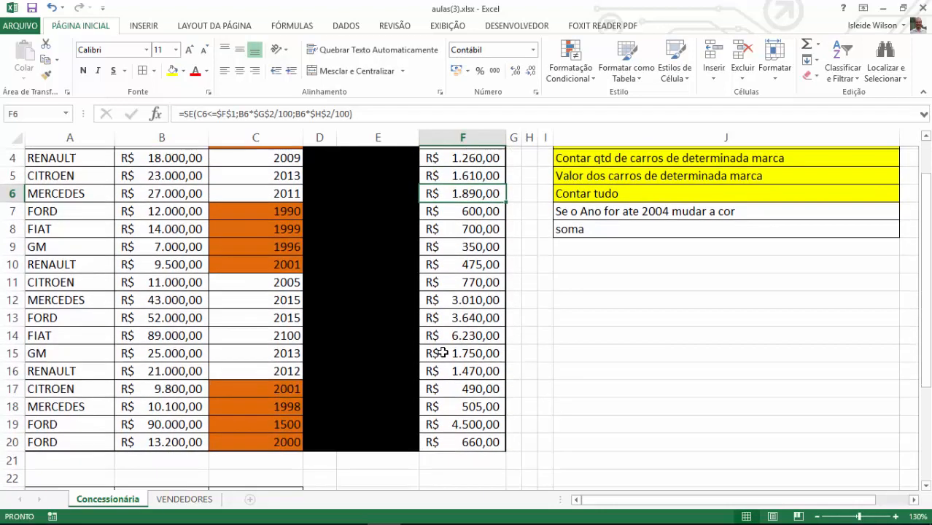
# Mark the task "Se o Ano for ate 2004 mudar a cor" in J7 as done with a yellow fill
pyautogui.click(620, 211)
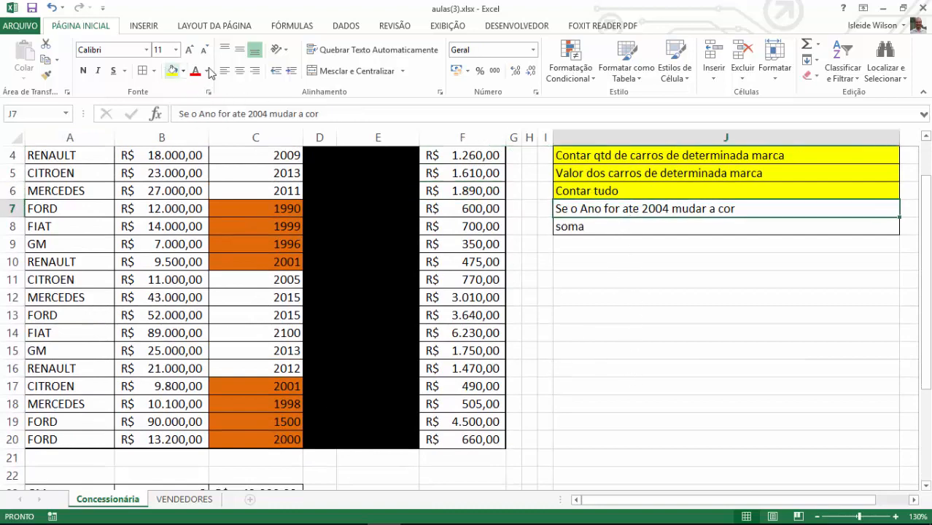
pyautogui.click(173, 71)
pyautogui.click(601, 295)
pyautogui.scroll(1, 603, 295)
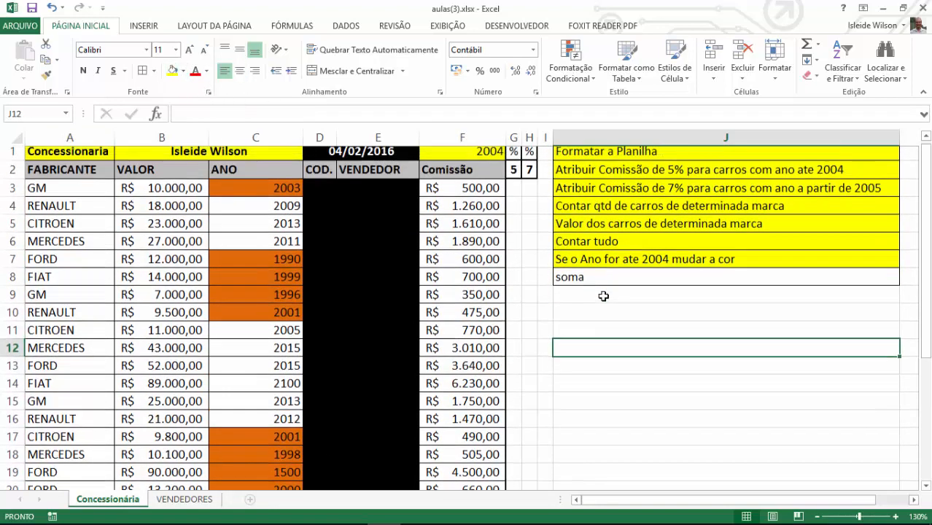
# Total the car values in C30 with the formula =SOMA(B3:B20)
pyautogui.click(590, 288)
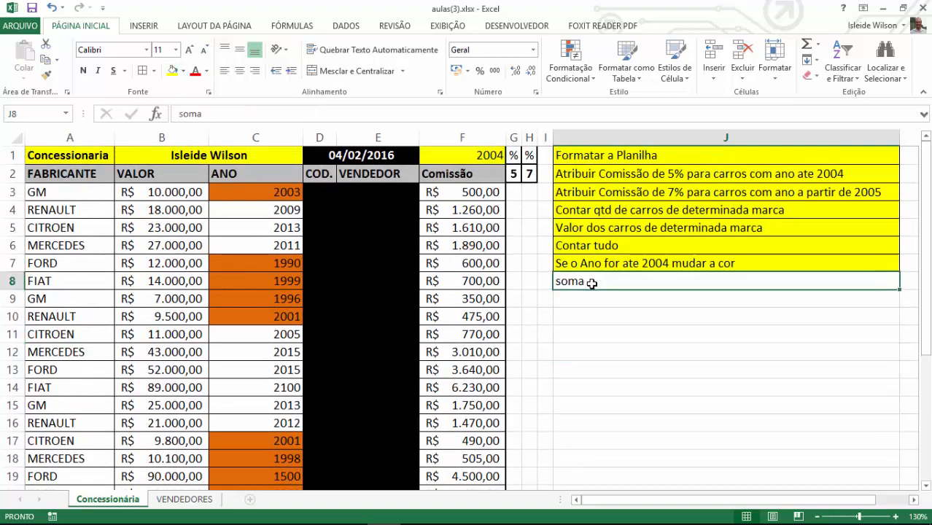
pyautogui.scroll(-2, 601, 294)
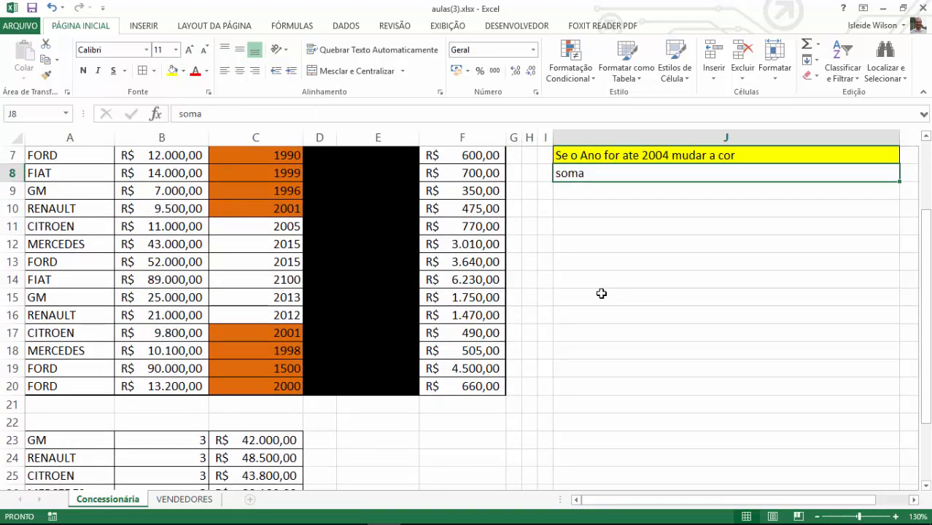
pyautogui.scroll(-2, 601, 293)
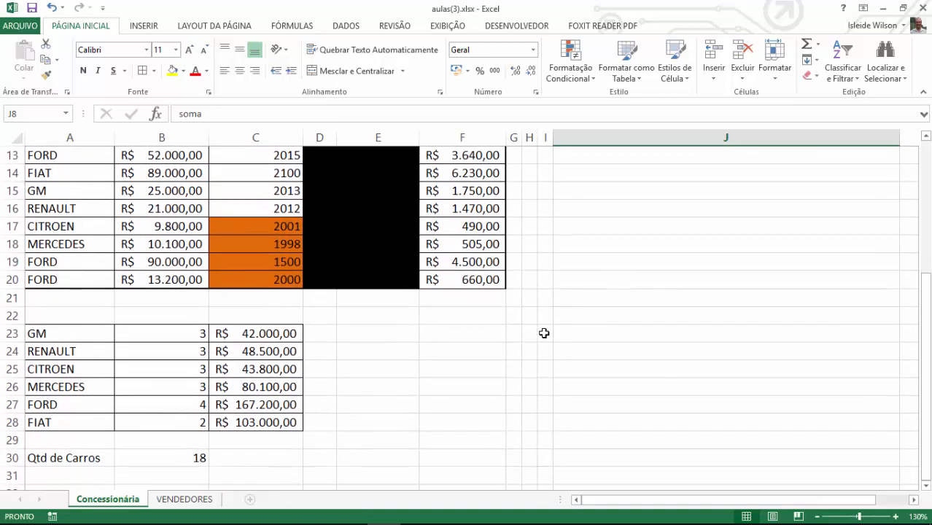
pyautogui.click(258, 472)
pyautogui.click(267, 455)
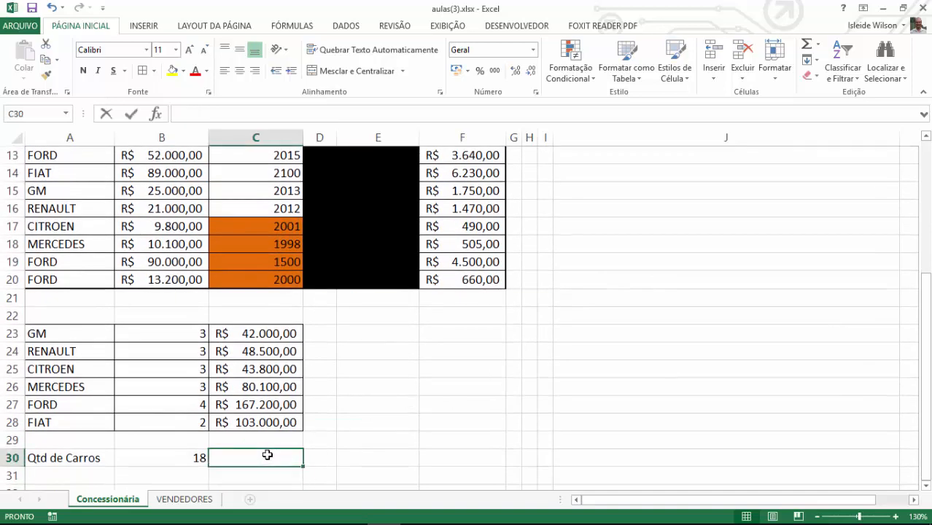
pyautogui.write('=som')
pyautogui.press('Tab')
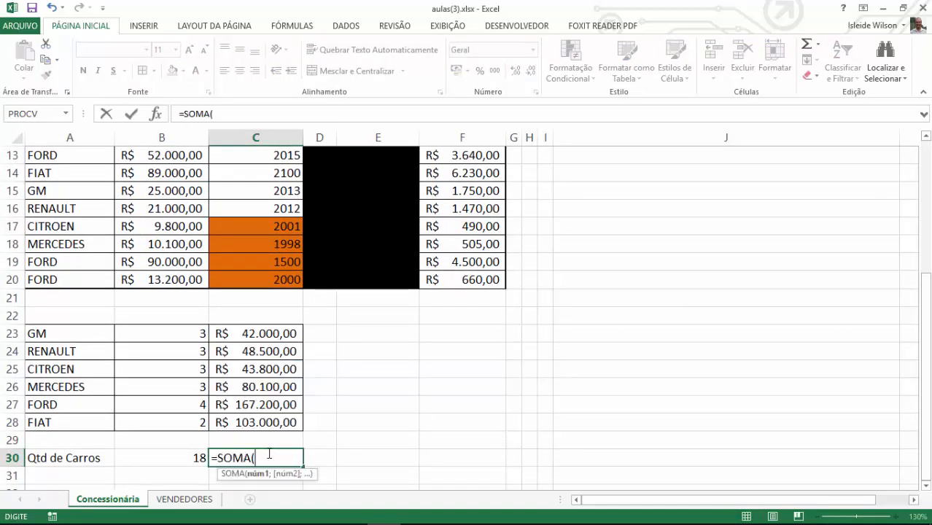
pyautogui.scroll(4, 229, 312)
pyautogui.moveTo(168, 193); pyautogui.dragTo(196, 469)
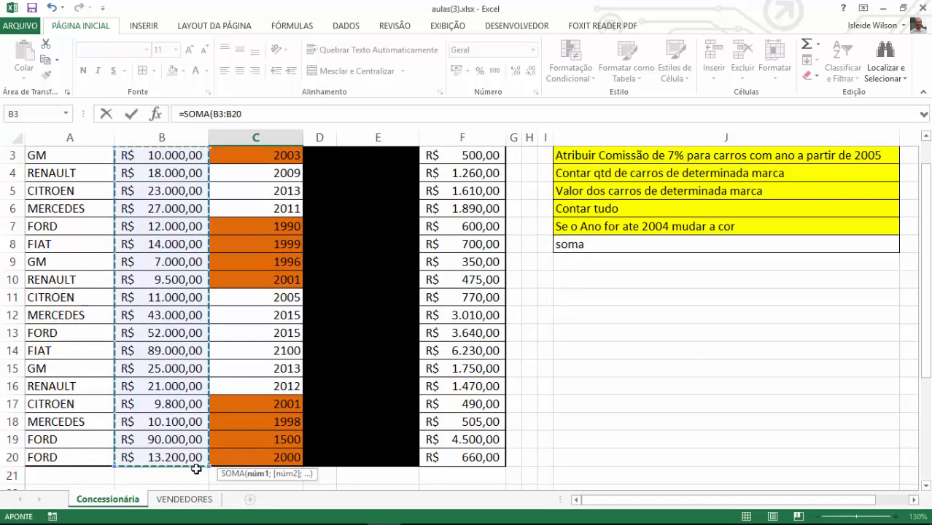
pyautogui.press('Return')
# Total the commissions in F30 with a SOMA formula over F3:F20
pyautogui.press('Right')
pyautogui.press('Up')
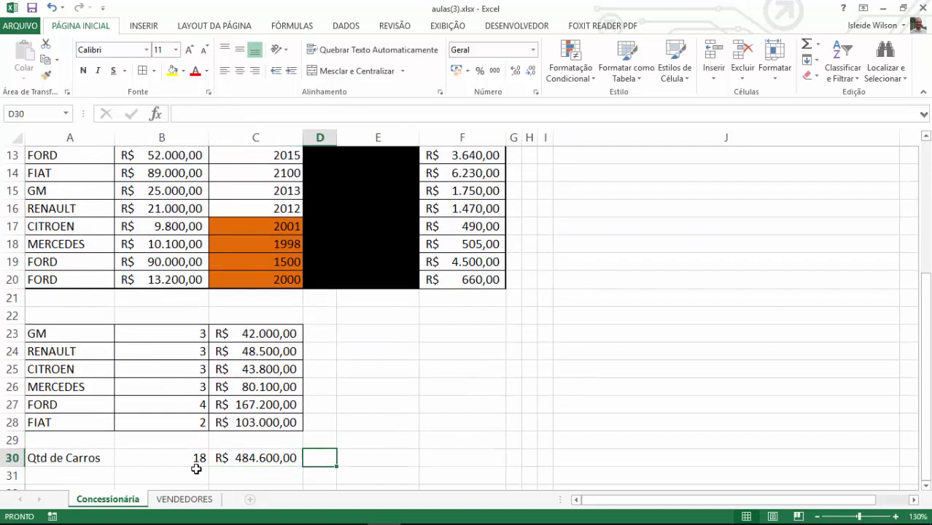
pyautogui.press('Right')
pyautogui.press('Right')
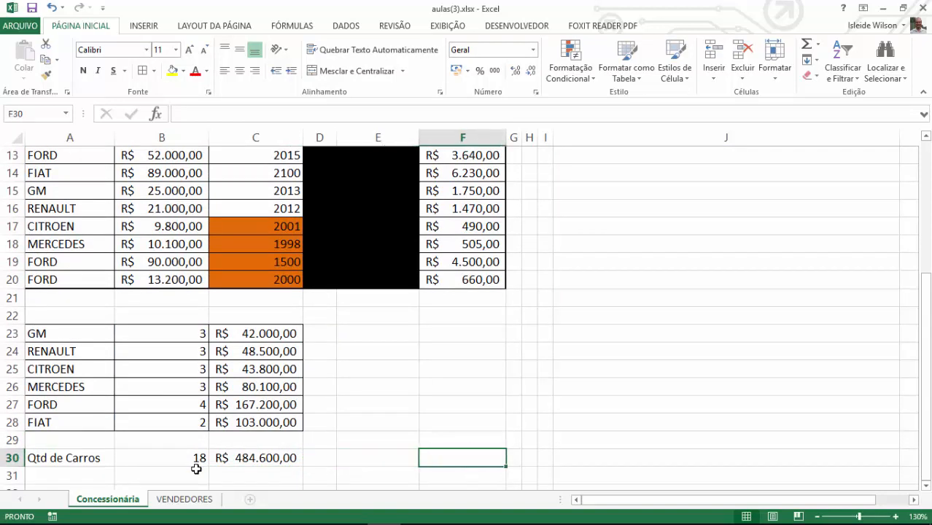
pyautogui.write('=soma')
pyautogui.scroll(4, 379, 371)
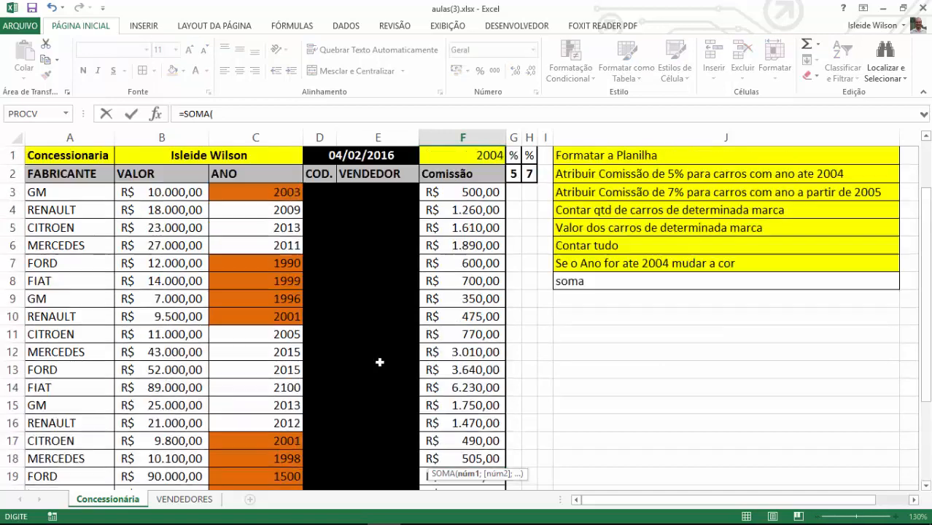
pyautogui.moveTo(467, 191); pyautogui.dragTo(476, 453)
pyautogui.press('Return')
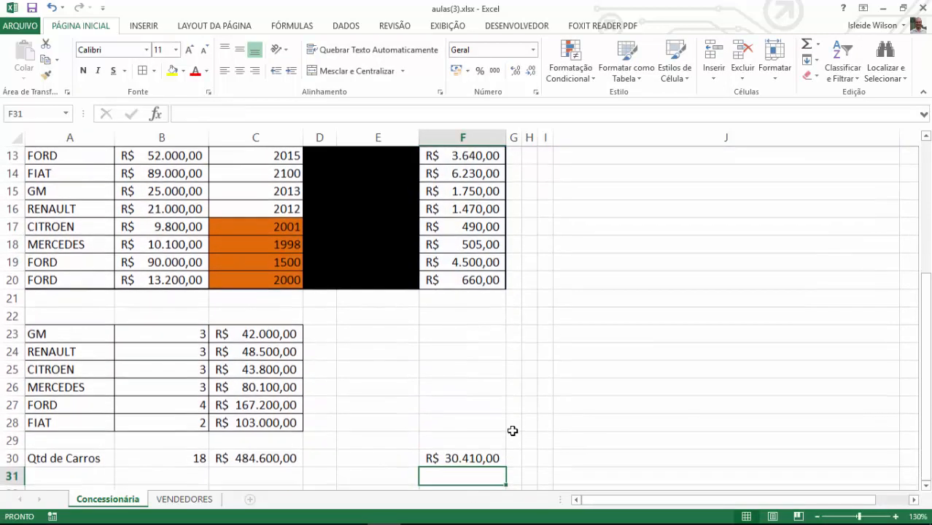
# Review the sum formulas in C30 and F30 and the SE commission formula in F3
pyautogui.click(273, 458)
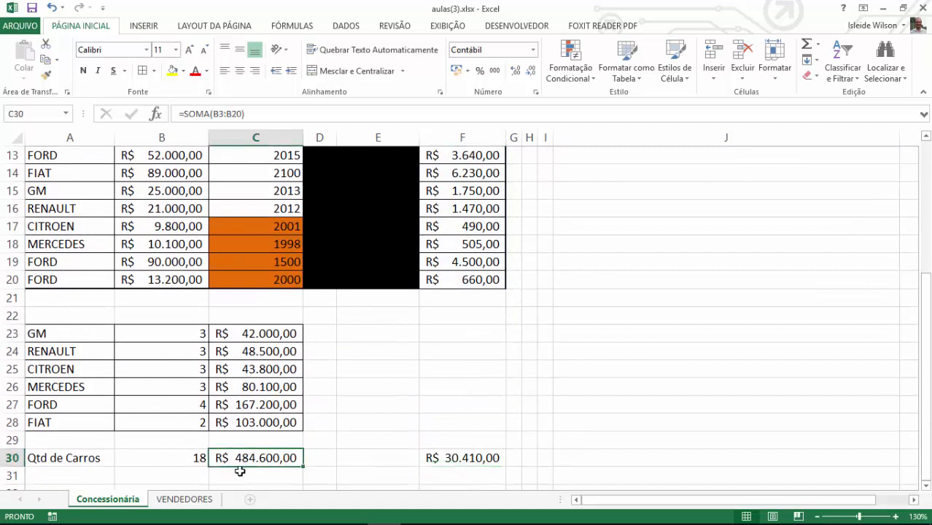
pyautogui.click(464, 461)
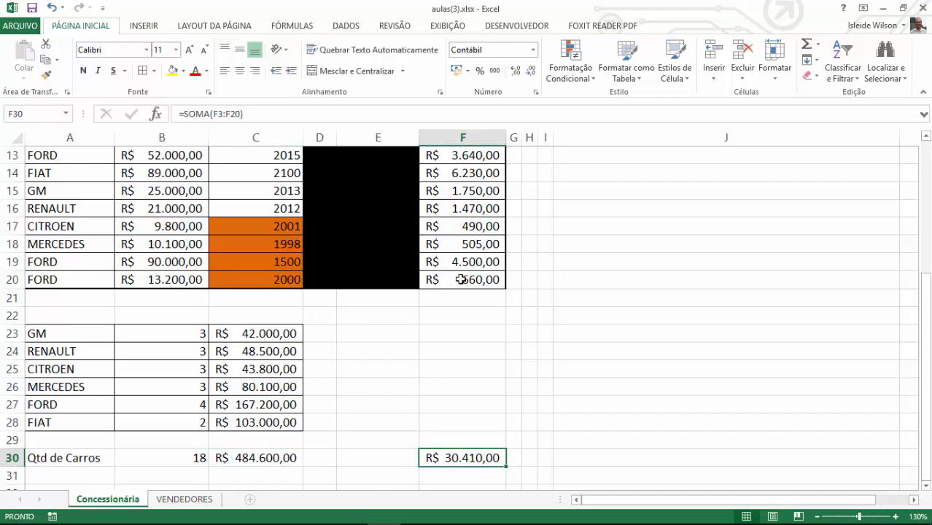
pyautogui.scroll(4, 462, 279)
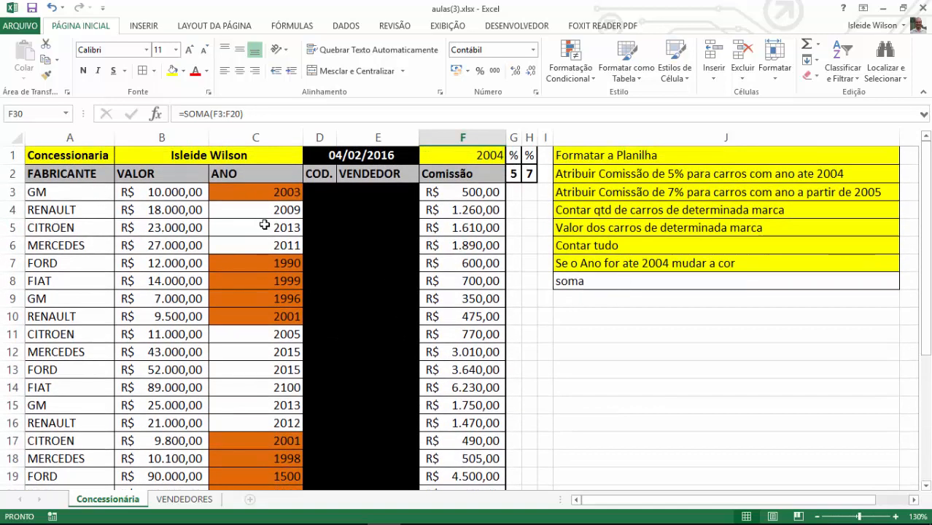
pyautogui.doubleClick(435, 193)
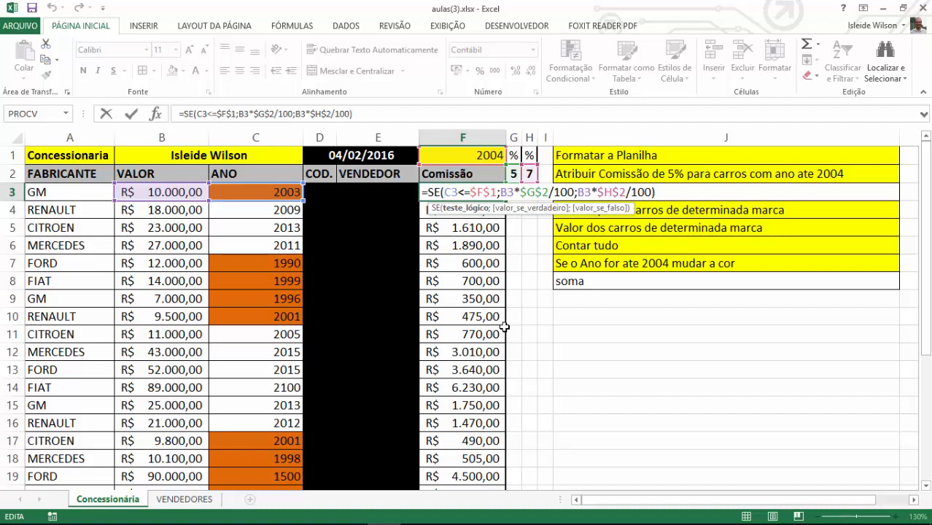
pyautogui.press('Escape')
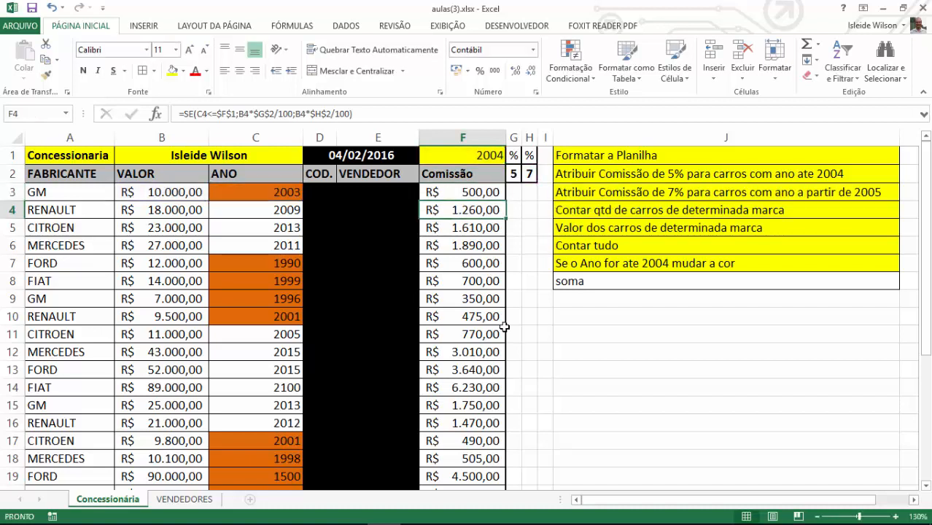
# Mark the task "soma" in J8 as done with a yellow fill
pyautogui.click(622, 283)
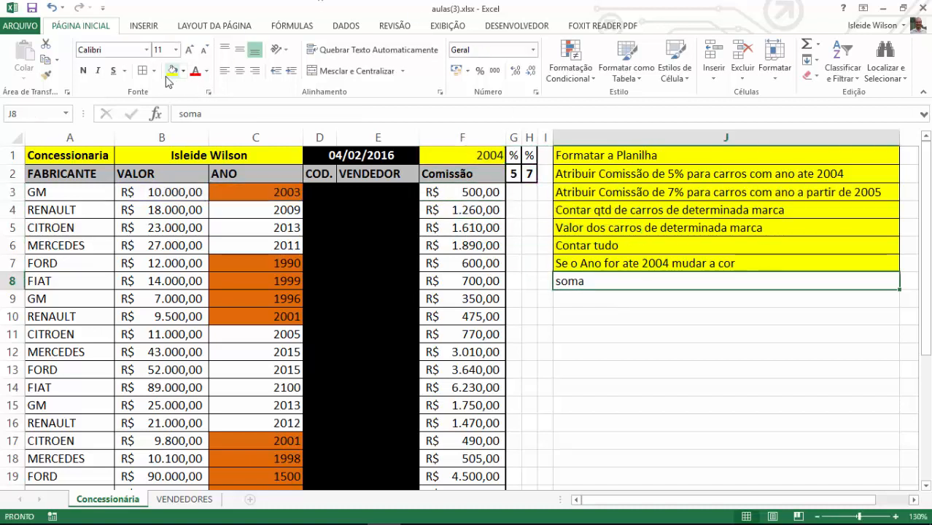
# Review the CONT.SE formula in B23 and the SOMASE formula in C23 of the brand summary
pyautogui.scroll(-5, 229, 323)
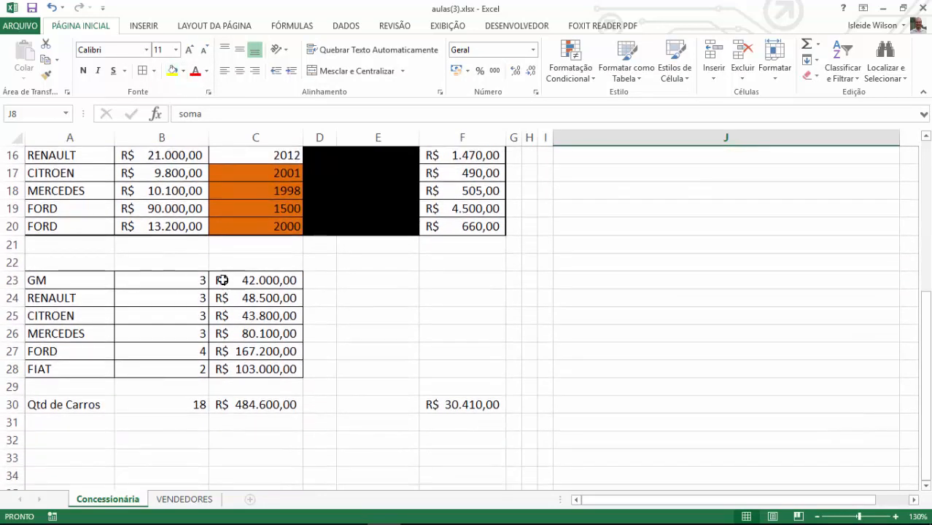
pyautogui.doubleClick(194, 280)
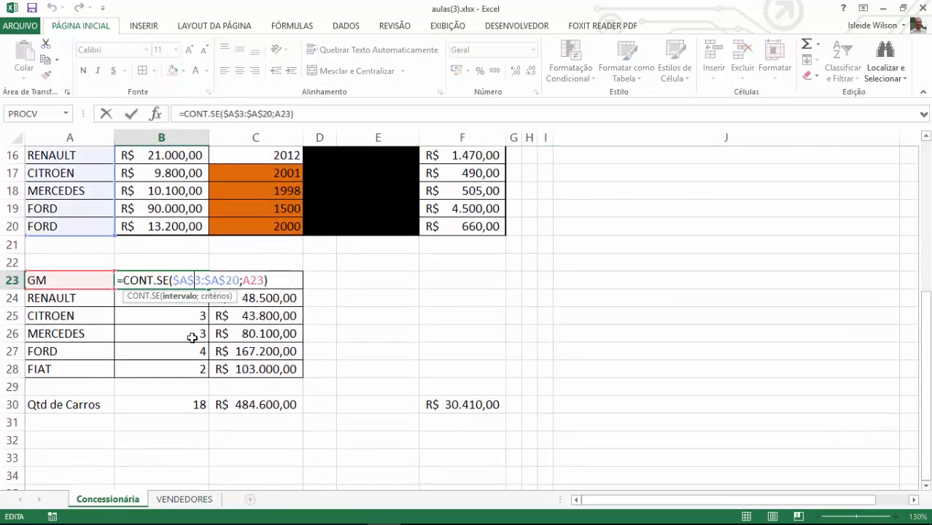
pyautogui.press('Return')
pyautogui.press('Right')
pyautogui.hotkey('ctrl', 'Down')
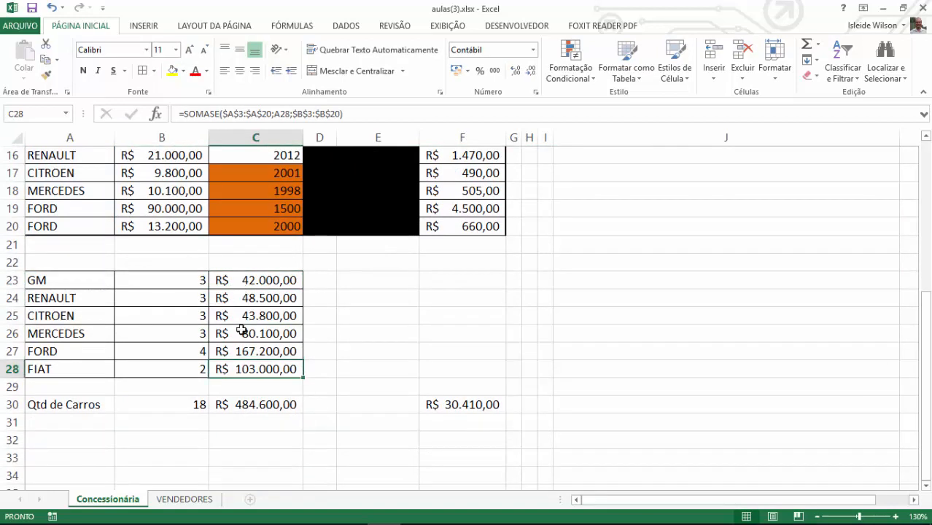
pyautogui.press('Up')
pyautogui.press('Up')
pyautogui.press('Up')
pyautogui.press('Up')
pyautogui.press('Up')
pyautogui.doubleClick(242, 280)
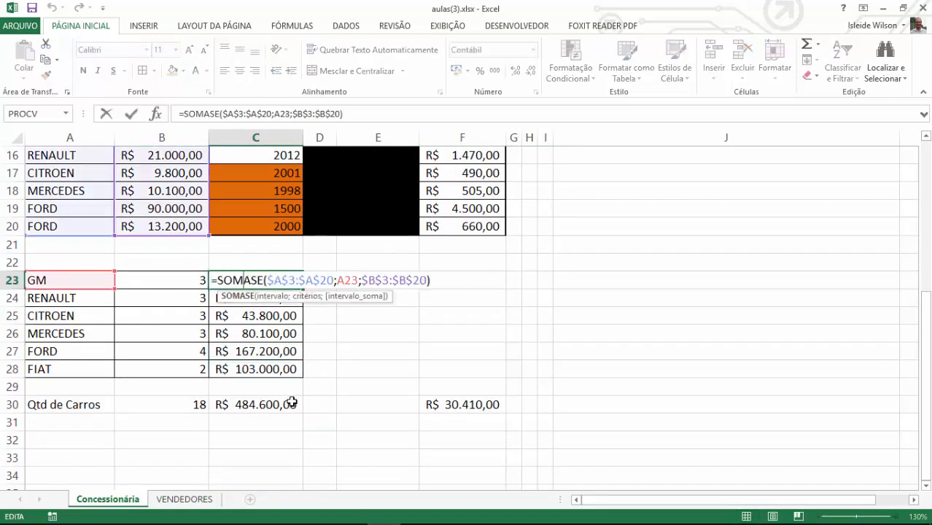
pyautogui.press('Return')
# Review the formulas behind the car count in B30 and the totals in C30 and F30
pyautogui.click(185, 405)
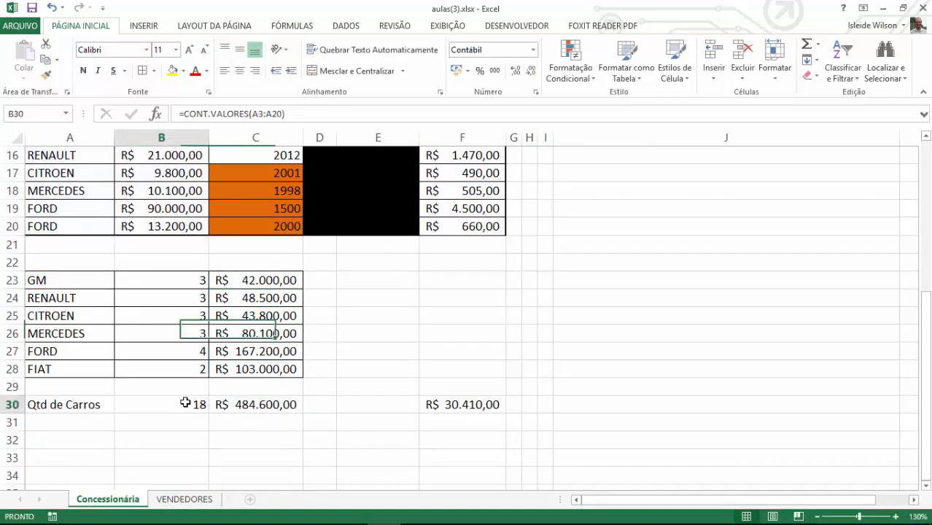
pyautogui.doubleClick(185, 405)
pyautogui.press('Return')
pyautogui.click(264, 403)
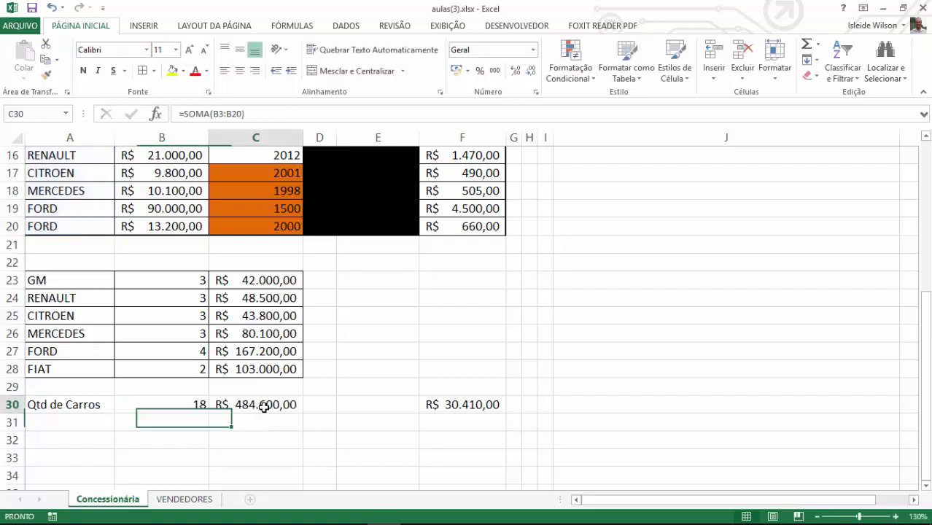
pyautogui.doubleClick(264, 403)
pyautogui.press('Return')
pyautogui.click(490, 406)
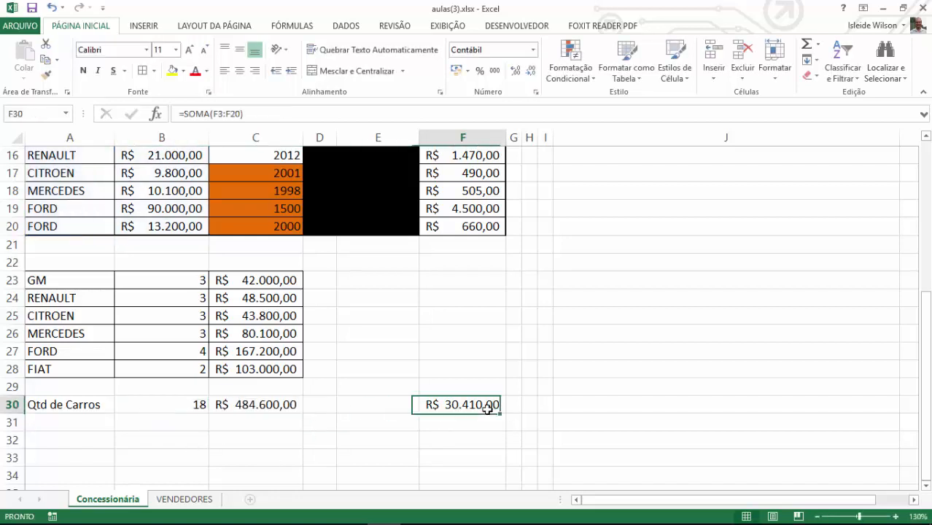
pyautogui.doubleClick(490, 407)
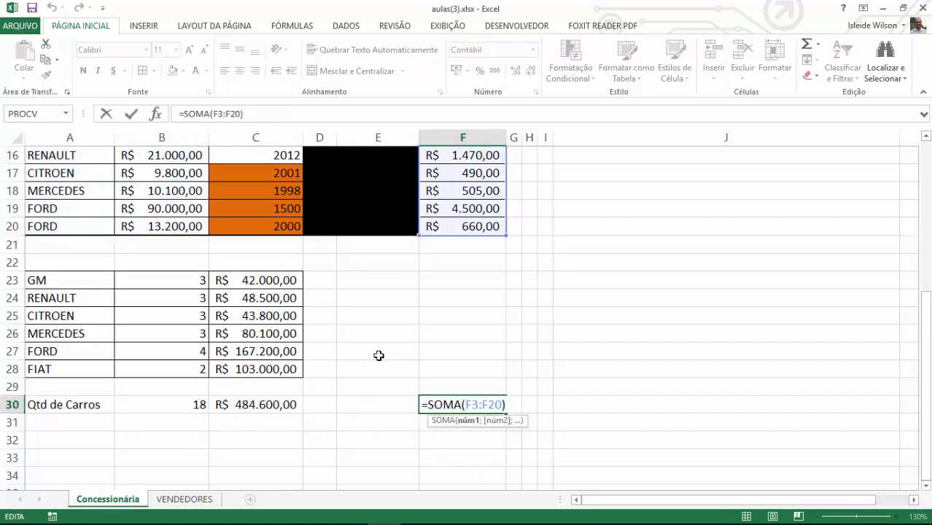
pyautogui.press('Return')
# Examine the blacked-out COD. and VENDEDOR columns of the car table from row 3 down
pyautogui.scroll(5, 394, 328)
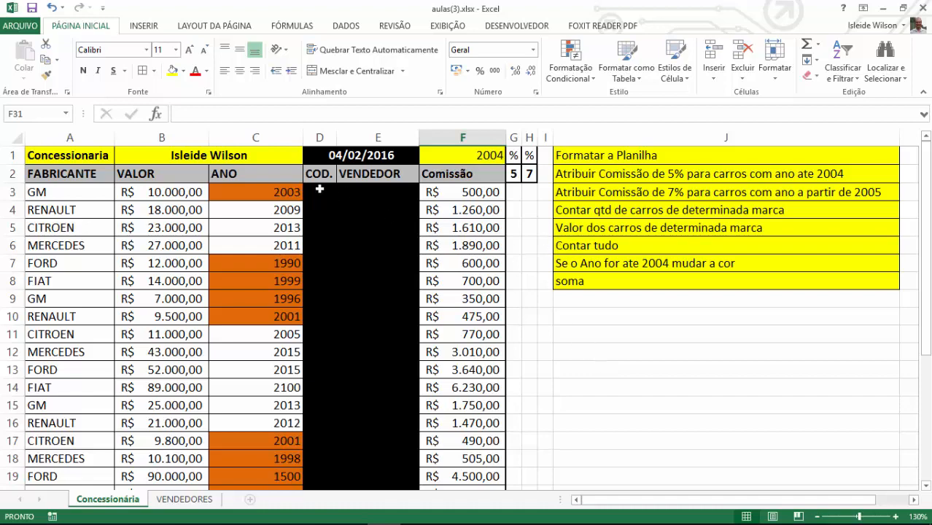
pyautogui.moveTo(319, 189); pyautogui.dragTo(367, 452)
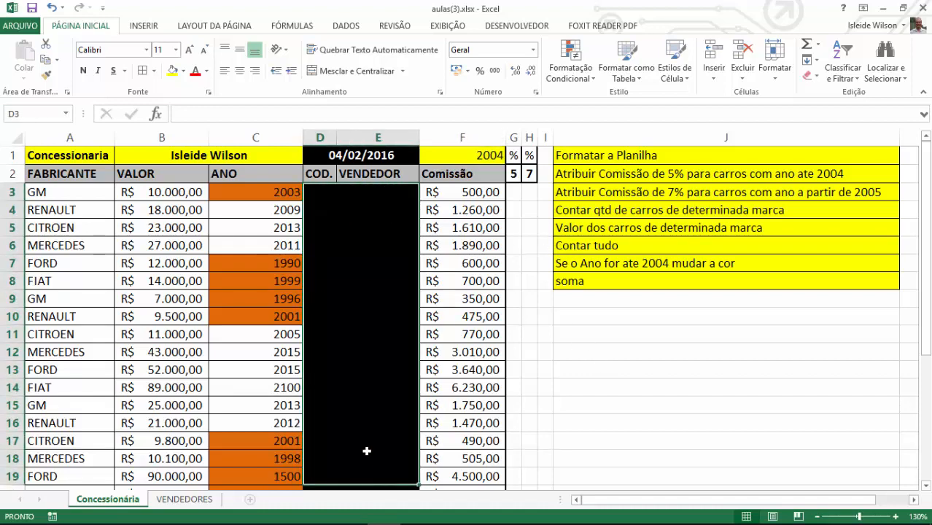
pyautogui.scroll(-1, 348, 360)
pyautogui.scroll(1, 358, 264)
pyautogui.click(307, 192)
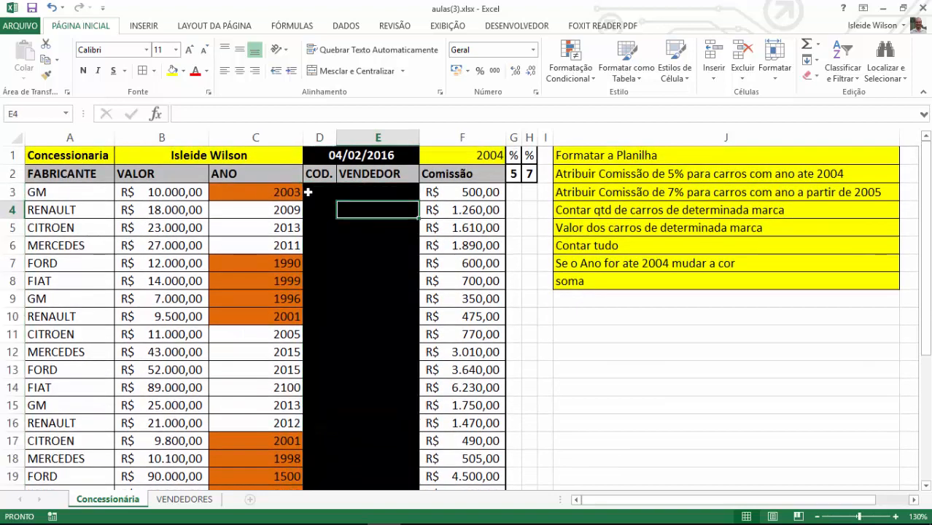
pyautogui.moveTo(352, 193); pyautogui.dragTo(389, 485)
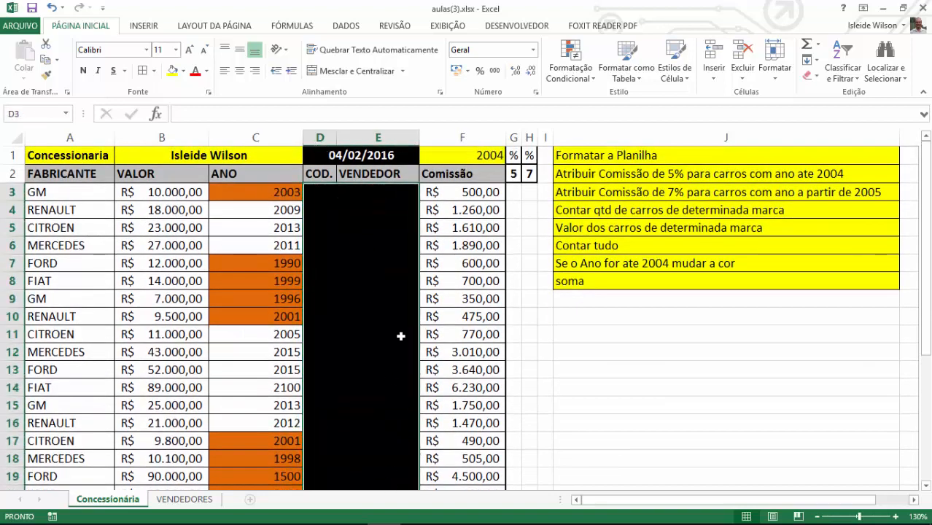
pyautogui.click(337, 267)
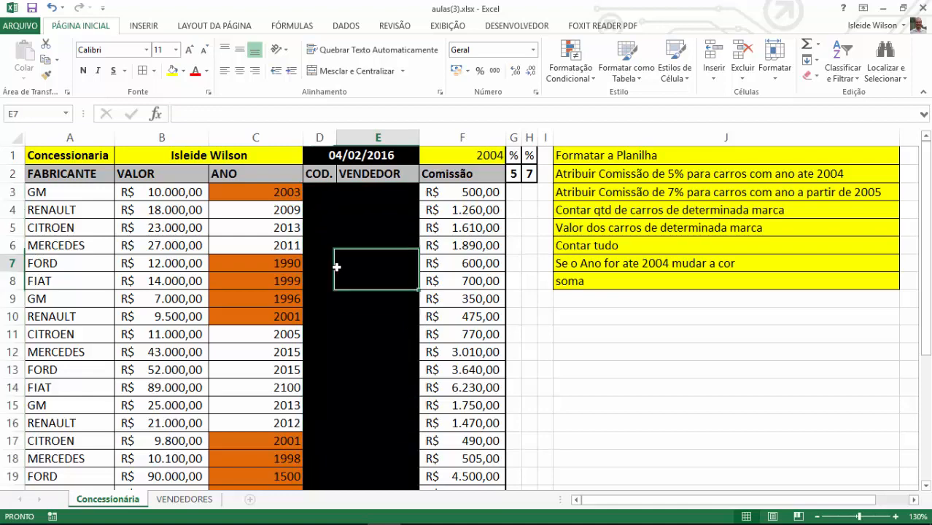
# Examine the seller code and name table in A1:B11 of the VENDEDORES sheet
pyautogui.click(184, 499)
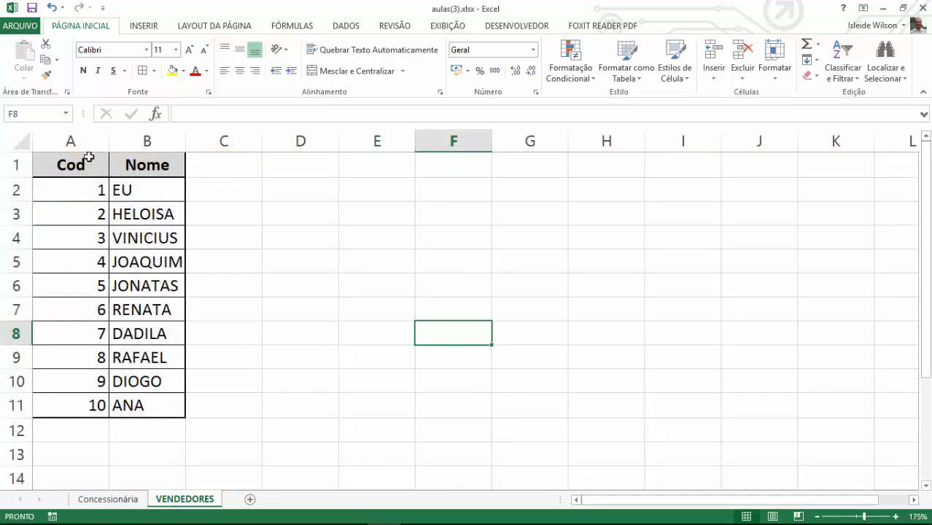
pyautogui.moveTo(102, 165); pyautogui.dragTo(136, 410)
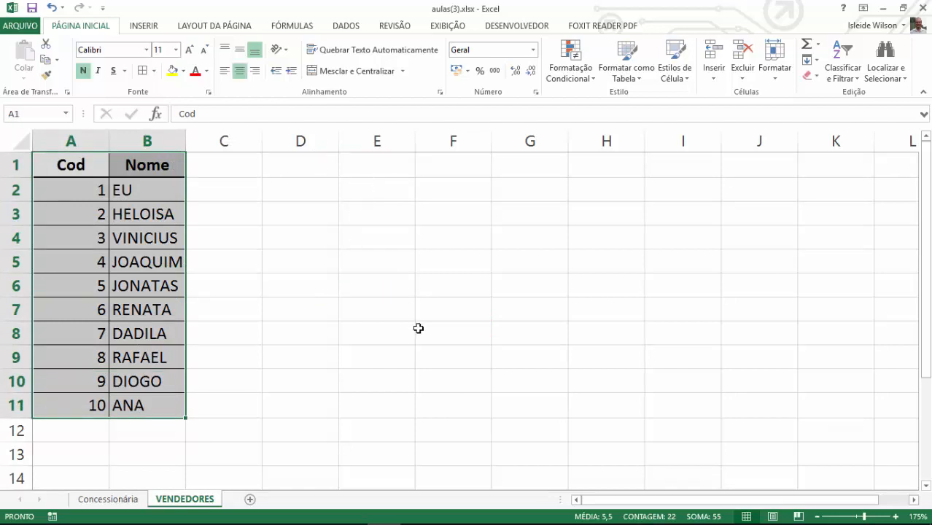
pyautogui.click(456, 354)
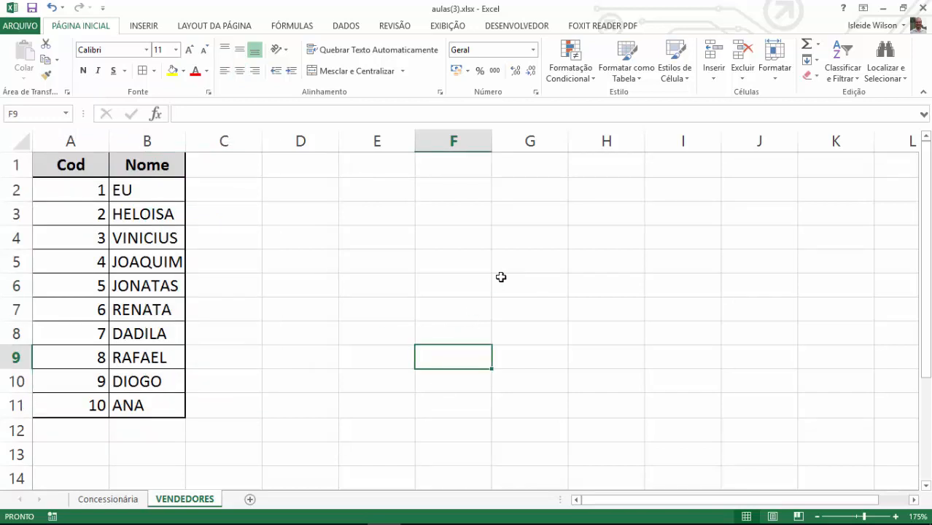
# Enter the heading PROCV in cell F1 of the VENDEDORES sheet
pyautogui.press('Up')
pyautogui.press('Up')
pyautogui.press('Up')
pyautogui.press('Up')
pyautogui.press('Up')
pyautogui.press('Up')
pyautogui.press('Up')
pyautogui.press('Up')
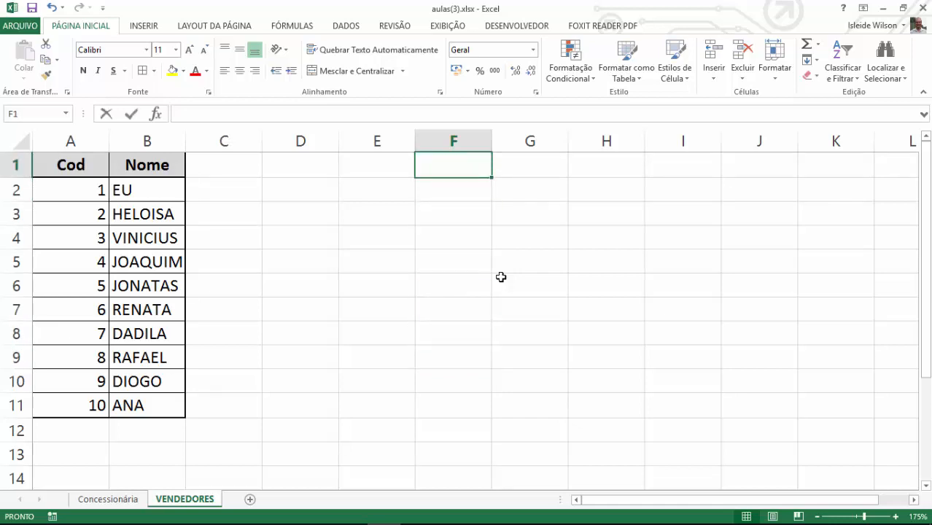
pyautogui.write('PROCV')
pyautogui.press('Return')
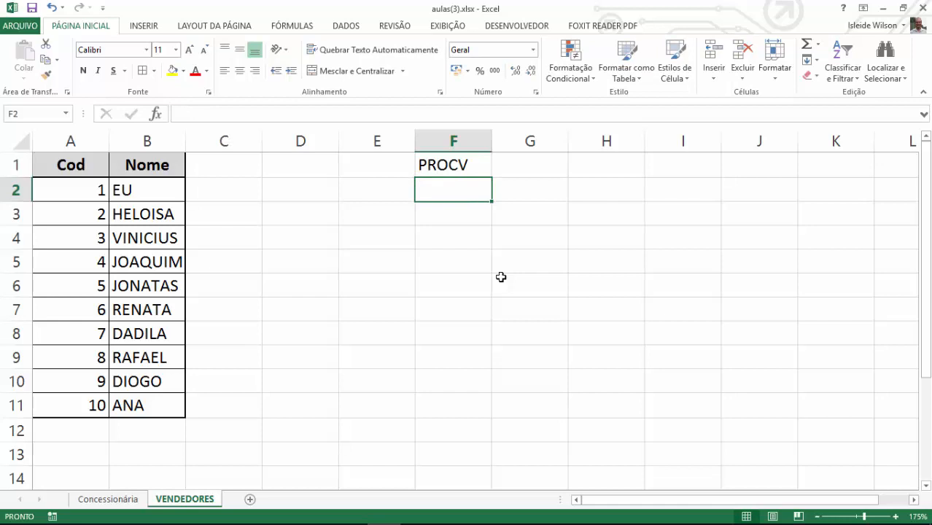
# Enter the explanatory text "Procura na Vertical" in cell F2, directly beneath the PROCV heading
pyautogui.write('P')
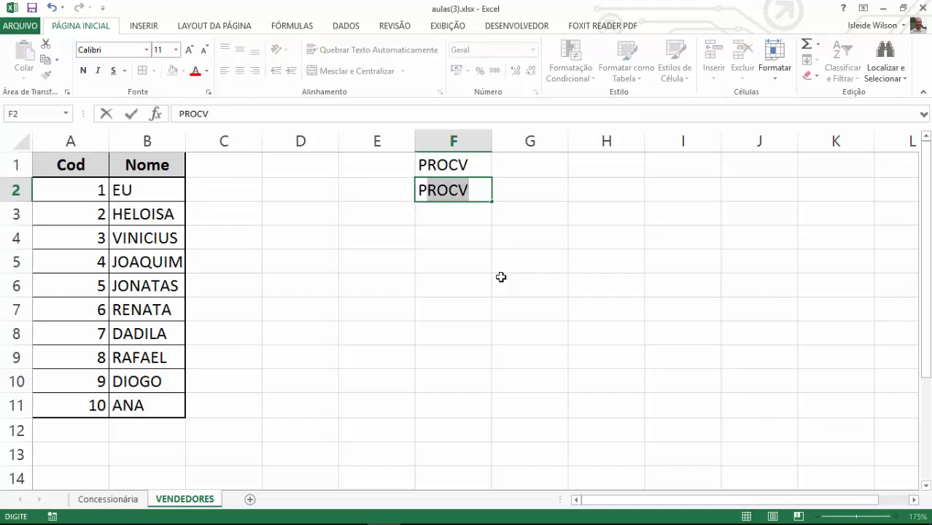
pyautogui.write('rocura')
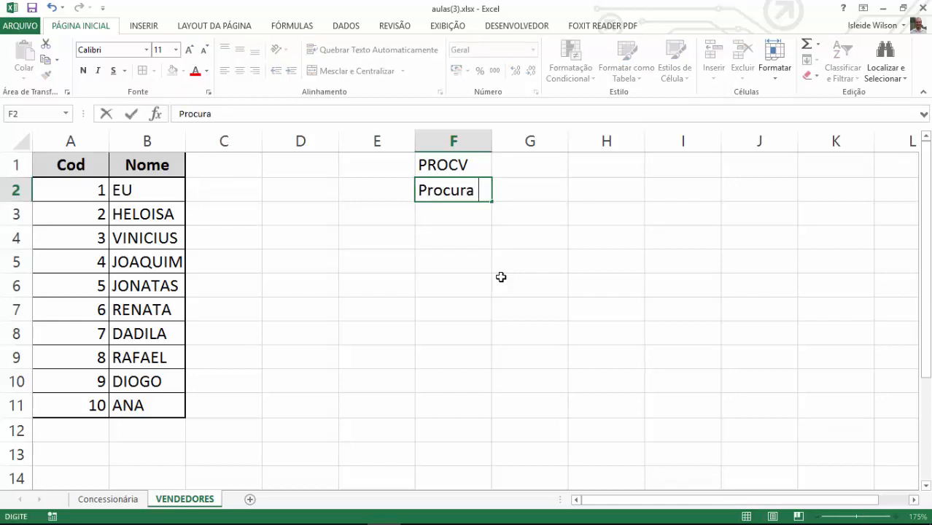
pyautogui.write(' na Vertical')
pyautogui.press('Return')
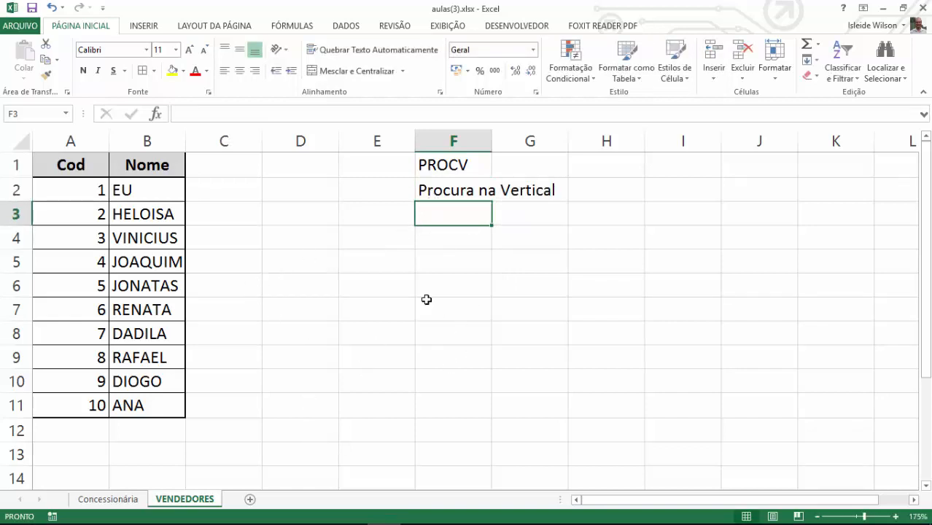
pyautogui.click(454, 234)
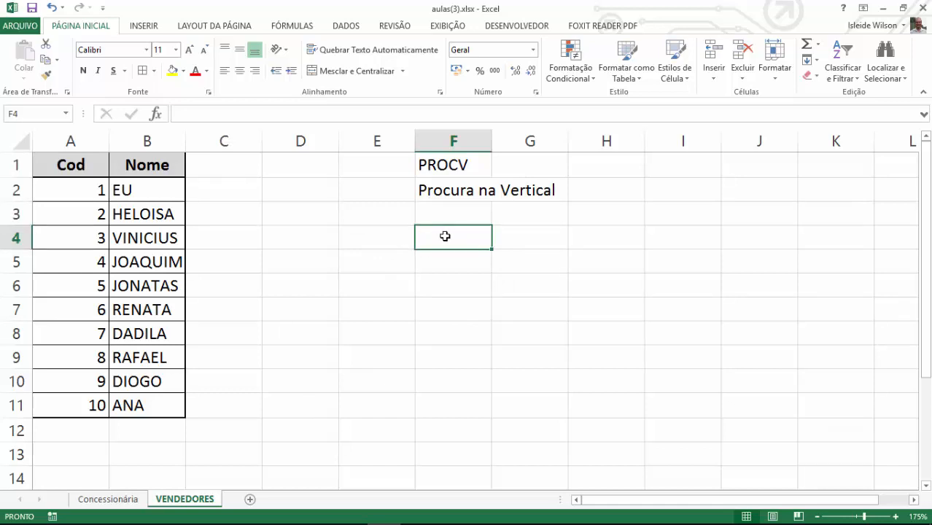
pyautogui.moveTo(77, 166); pyautogui.dragTo(83, 381)
pyautogui.click(462, 234)
pyautogui.moveTo(53, 157); pyautogui.dragTo(180, 456)
pyautogui.click(147, 237)
# Draw a downward block arrow over the Cod column from row 2 to row 11, about 5.16 cm high and 0.59 cm wide
pyautogui.click(144, 26)
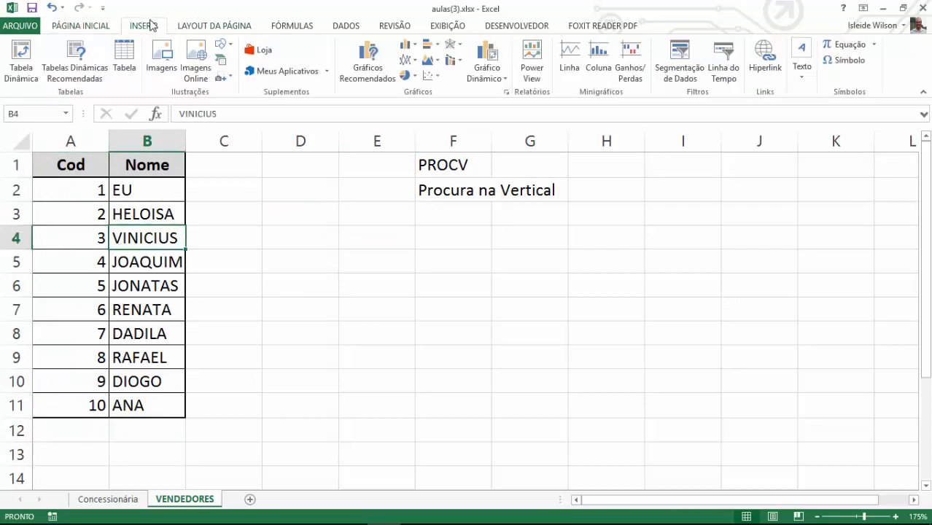
pyautogui.click(225, 45)
pyautogui.click(354, 74)
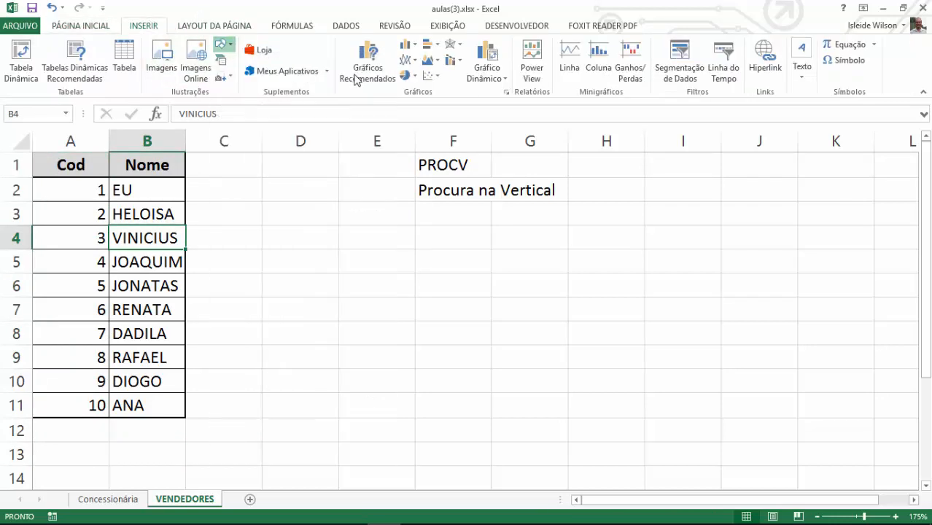
pyautogui.moveTo(39, 185)
pyautogui.mouseDown()
pyautogui.moveTo(56, 321)
pyautogui.moveTo(43, 404)
pyautogui.moveTo(66, 416)
pyautogui.mouseUp()
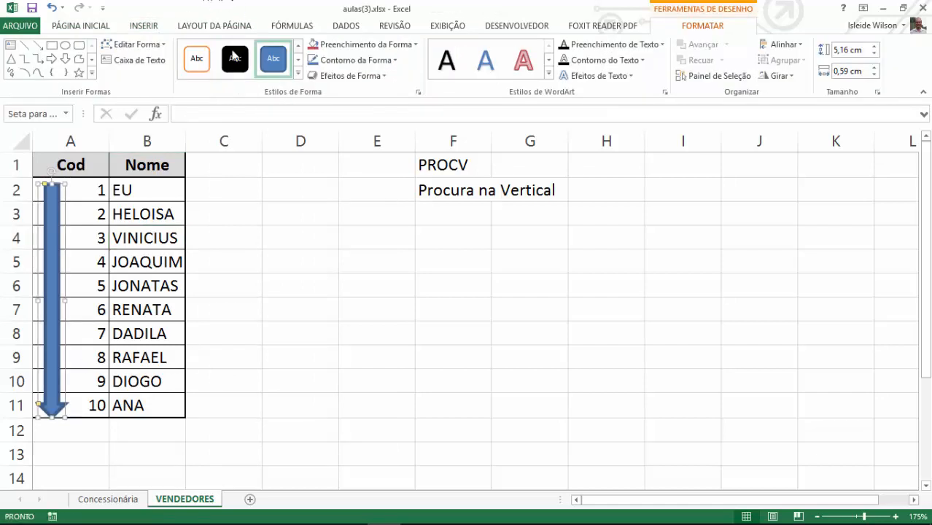
# Draw a right-pointing block arrow beneath the seller table in rows 12 to 13, spanning columns A and B
pyautogui.click(51, 61)
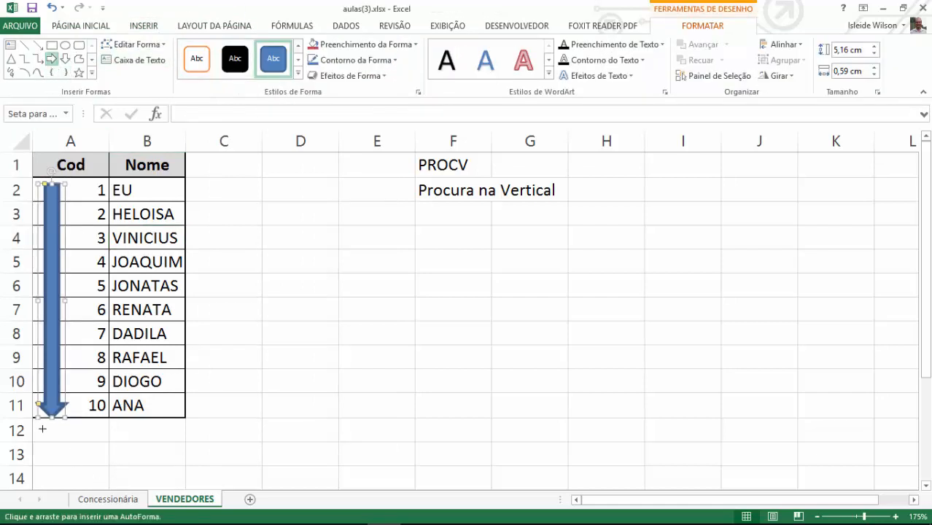
pyautogui.moveTo(42, 427); pyautogui.dragTo(177, 458)
pyautogui.click(256, 383)
pyautogui.click(272, 275)
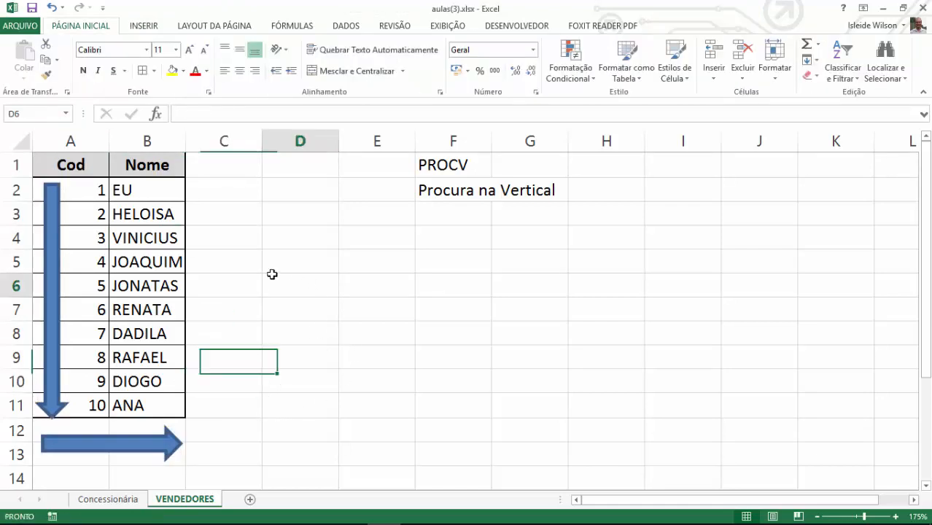
# Fill cell F4 with yellow to mark it as the lookup code cell
pyautogui.moveTo(104, 189); pyautogui.dragTo(192, 407)
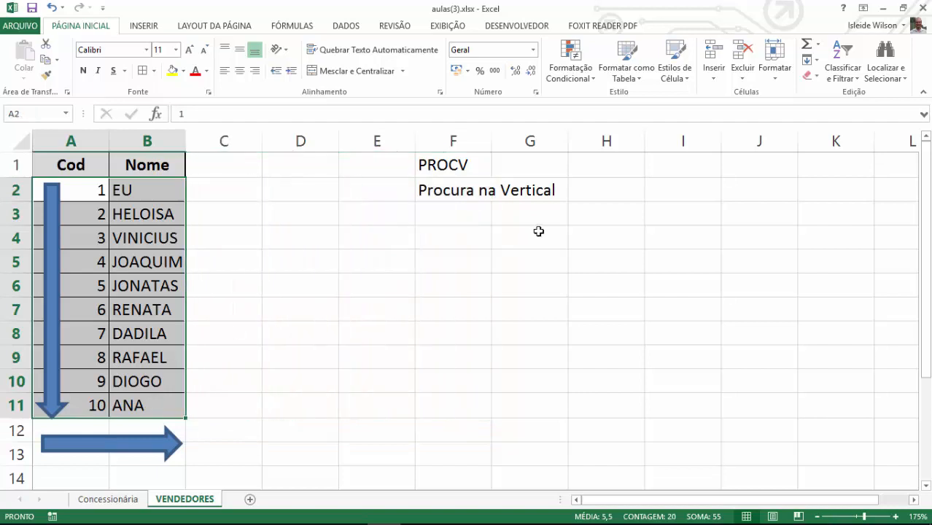
pyautogui.click(530, 237)
pyautogui.click(447, 234)
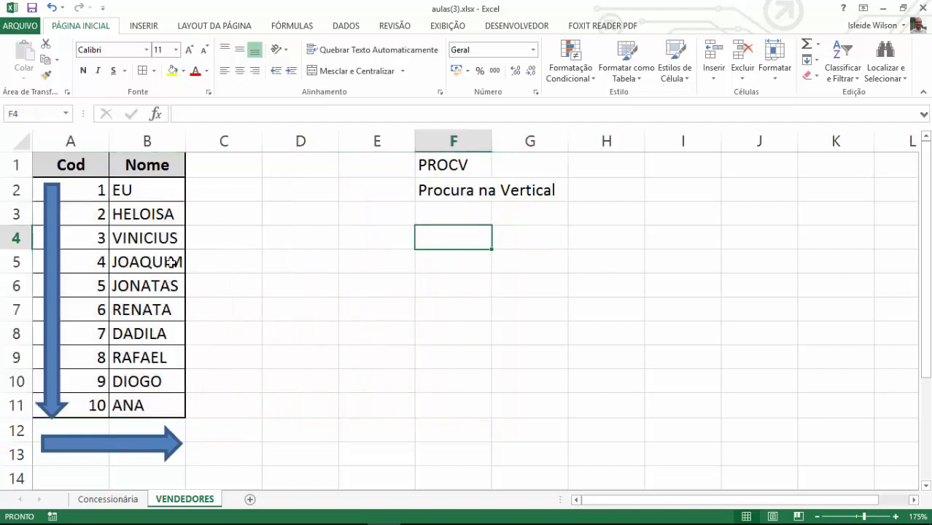
pyautogui.click(173, 70)
pyautogui.click(425, 306)
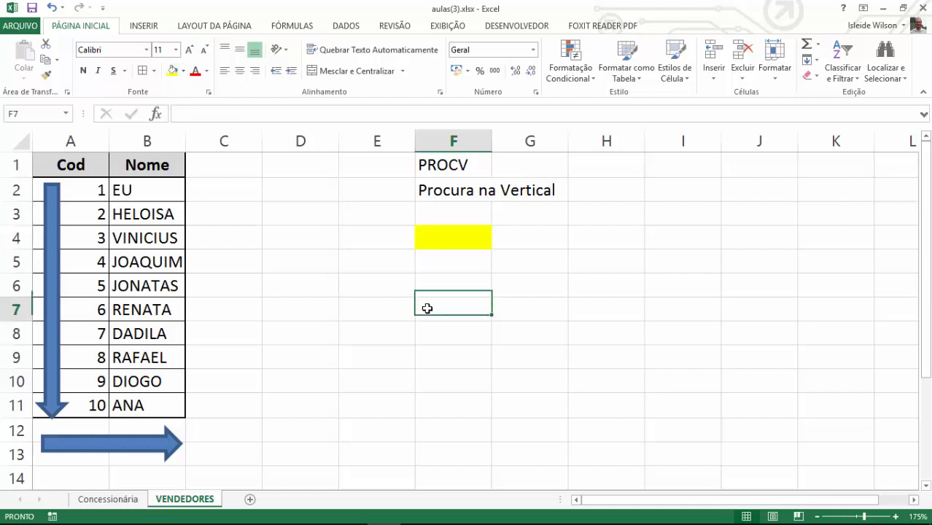
# Enter the seller code 6 in the yellow cell F4
pyautogui.click(451, 233)
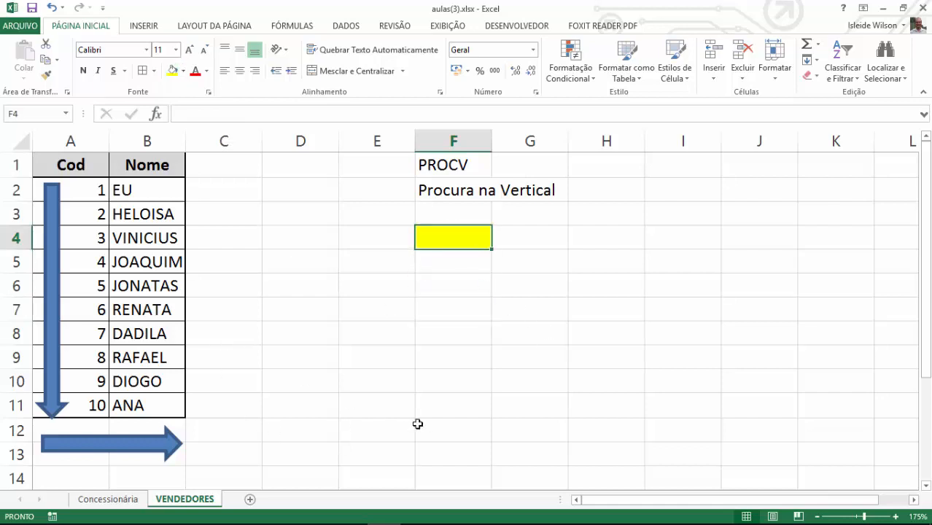
pyautogui.write('6')
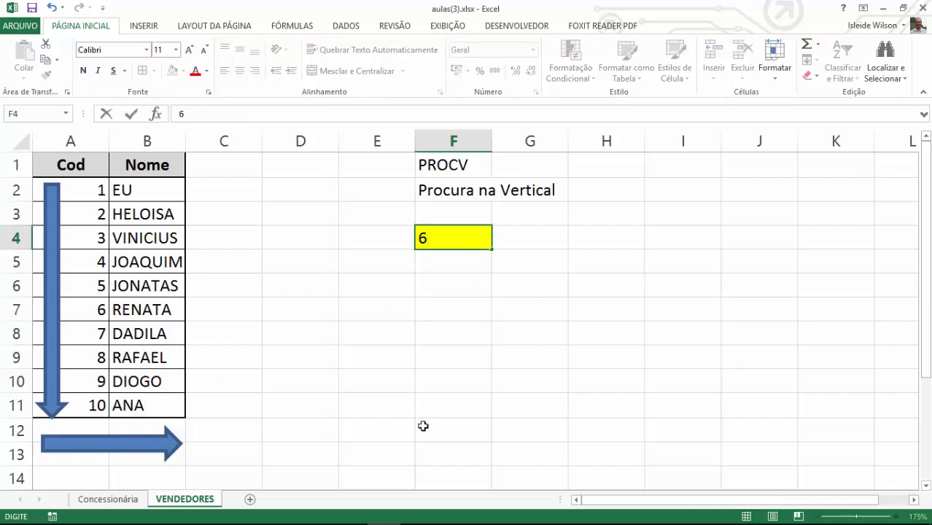
pyautogui.press('Tab')
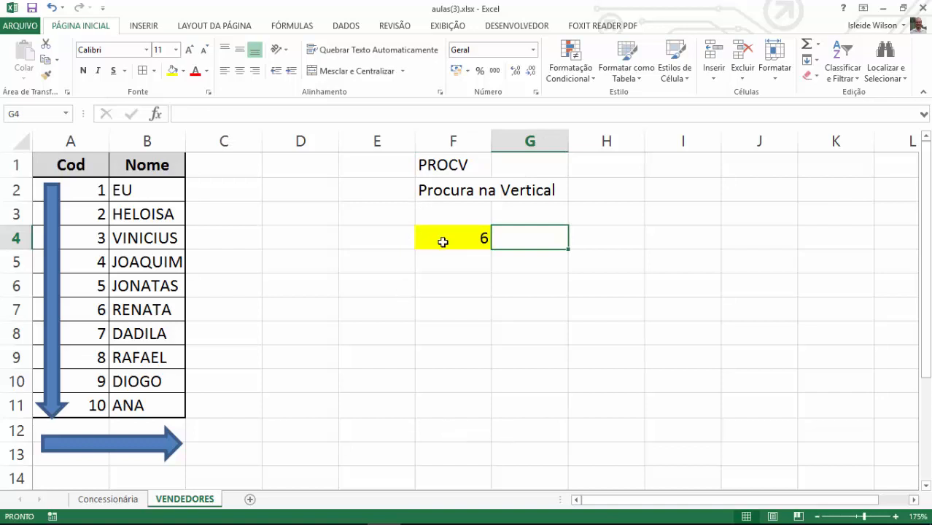
# Start a PROCV formula in cell G4 with the code in F4 as the lookup value
pyautogui.click(473, 238)
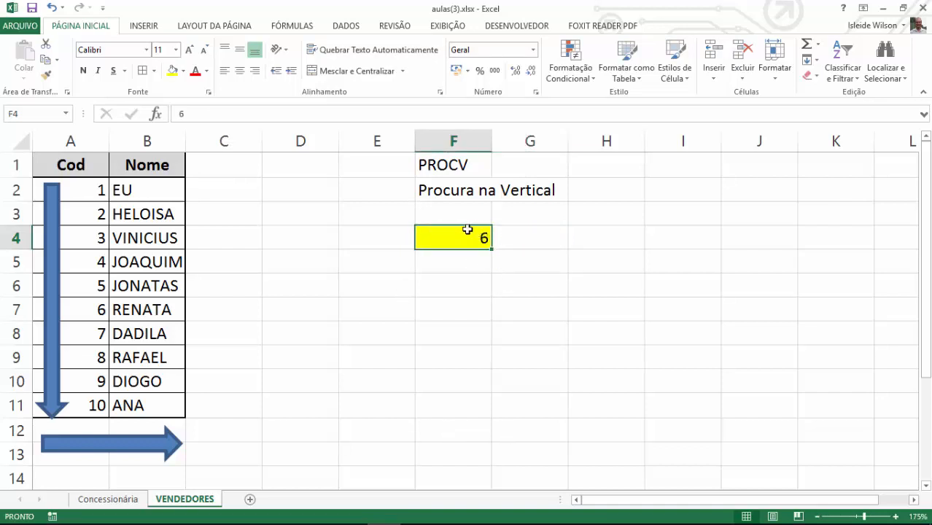
pyautogui.click(510, 237)
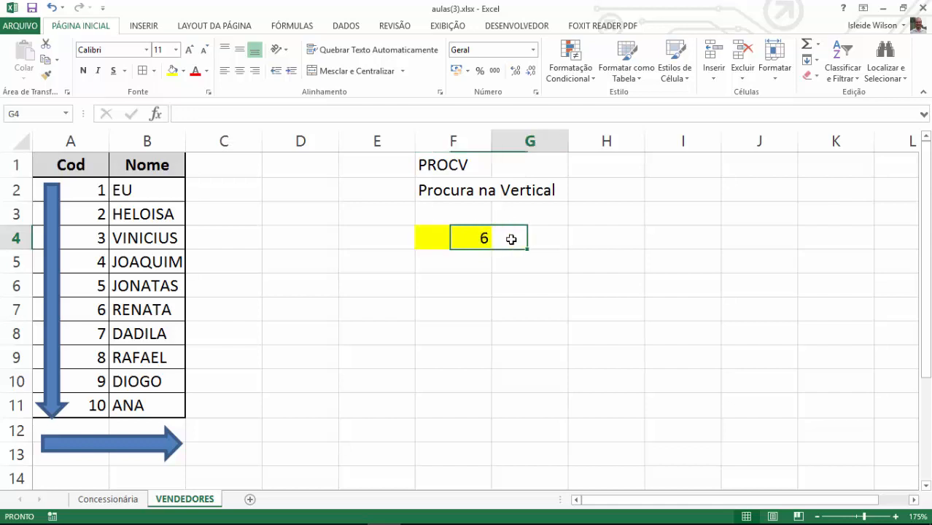
pyautogui.write('=procv')
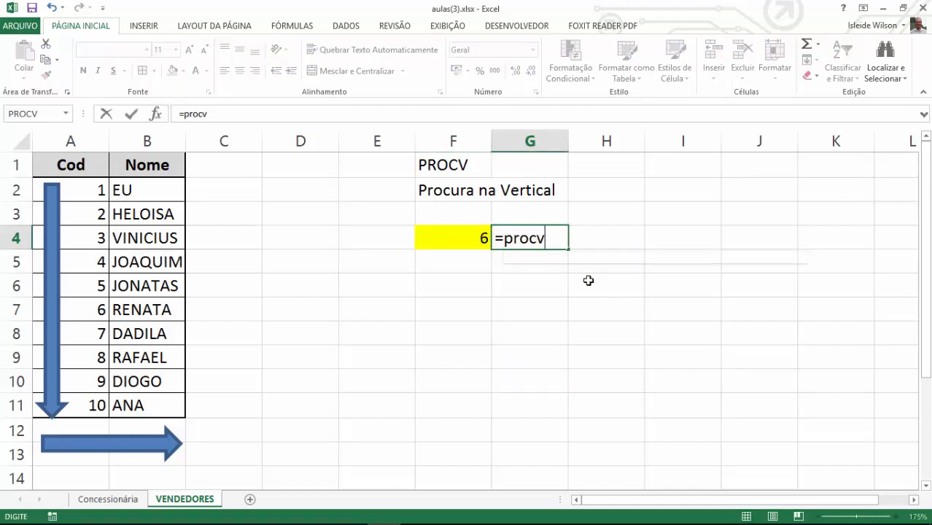
pyautogui.press('Tab')
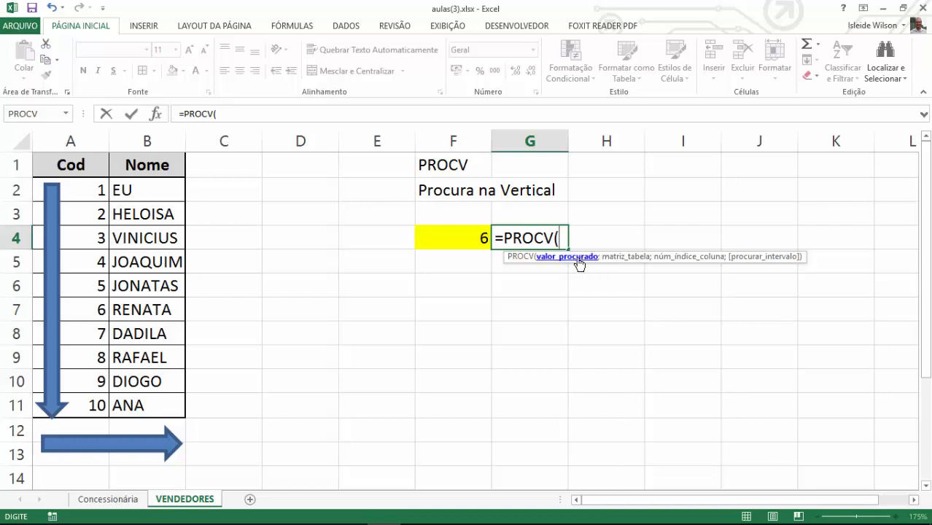
pyautogui.click(477, 240)
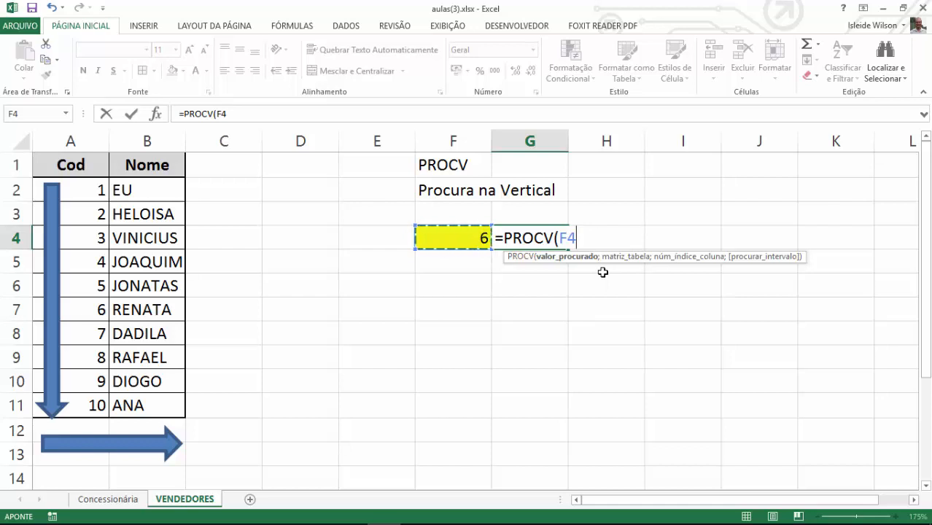
pyautogui.write(';')
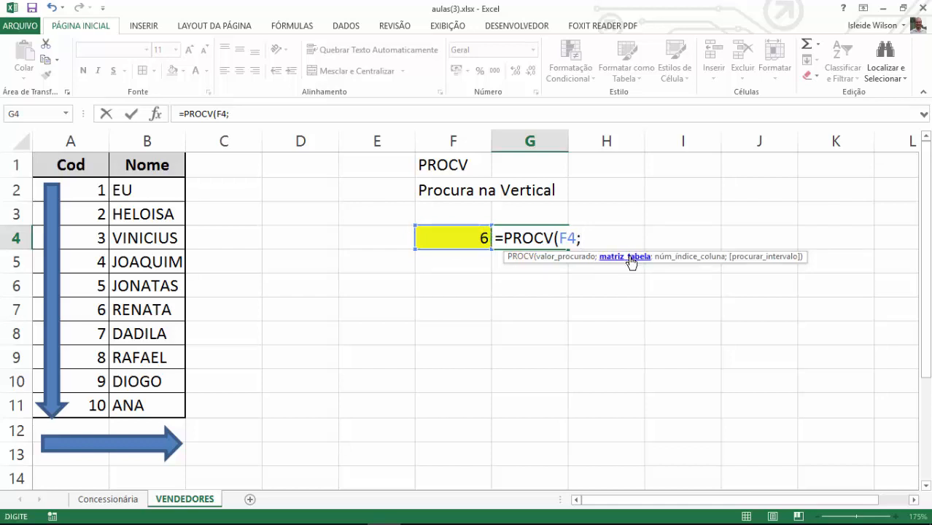
# Set the PROCV table array to A2:B11, excluding the Cod and Nome header row
pyautogui.moveTo(79, 171); pyautogui.dragTo(149, 398)
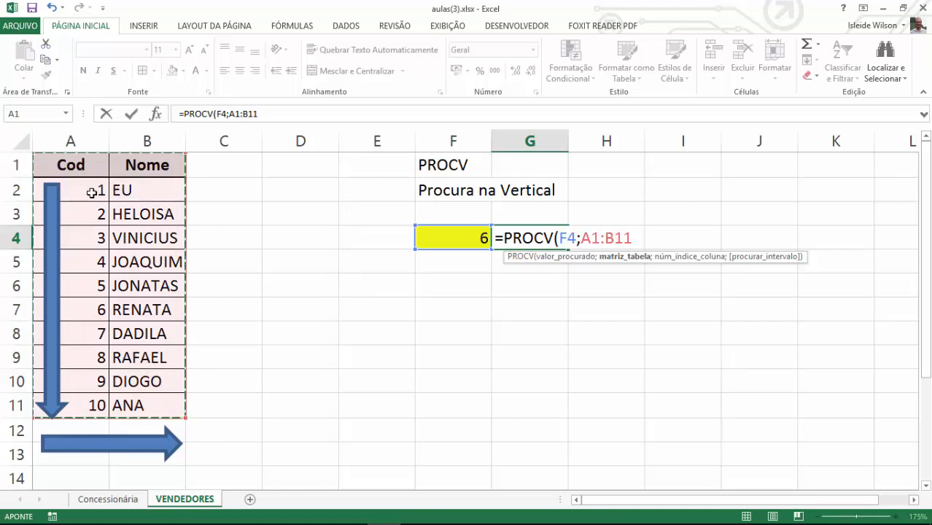
pyautogui.moveTo(92, 193); pyautogui.dragTo(146, 394)
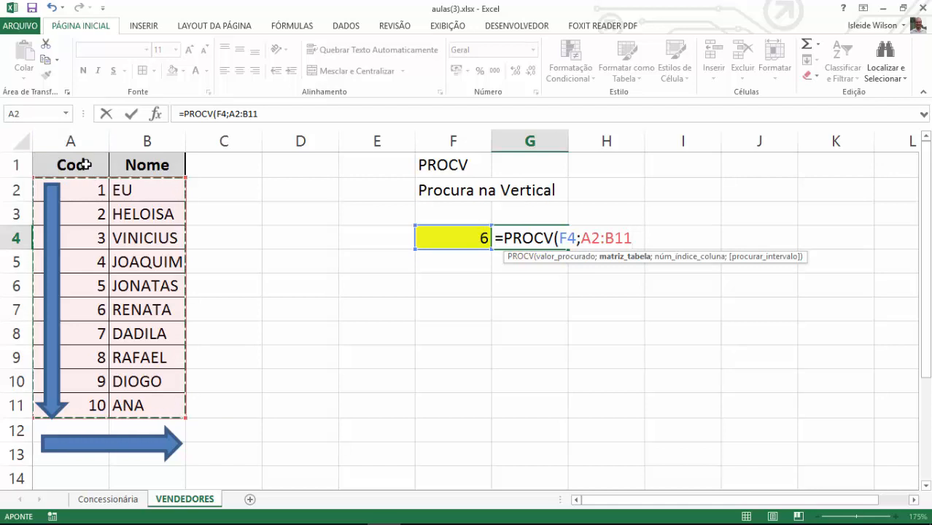
pyautogui.moveTo(86, 165); pyautogui.dragTo(149, 405)
pyautogui.moveTo(91, 190); pyautogui.dragTo(129, 409)
pyautogui.moveTo(559, 238); pyautogui.dragTo(631, 239)
pyautogui.click(660, 241)
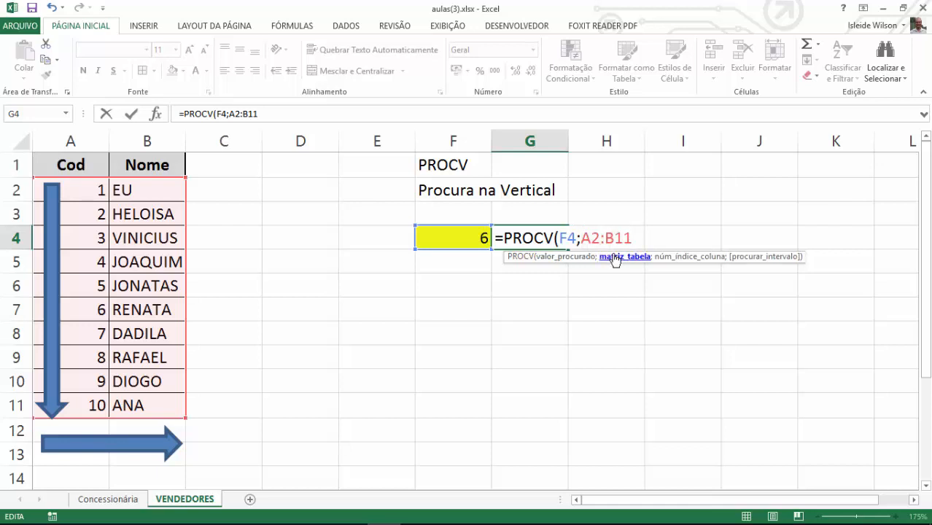
# Add 2 as the PROCV column index and FALSO (exact match) as the last argument
pyautogui.write(';2')
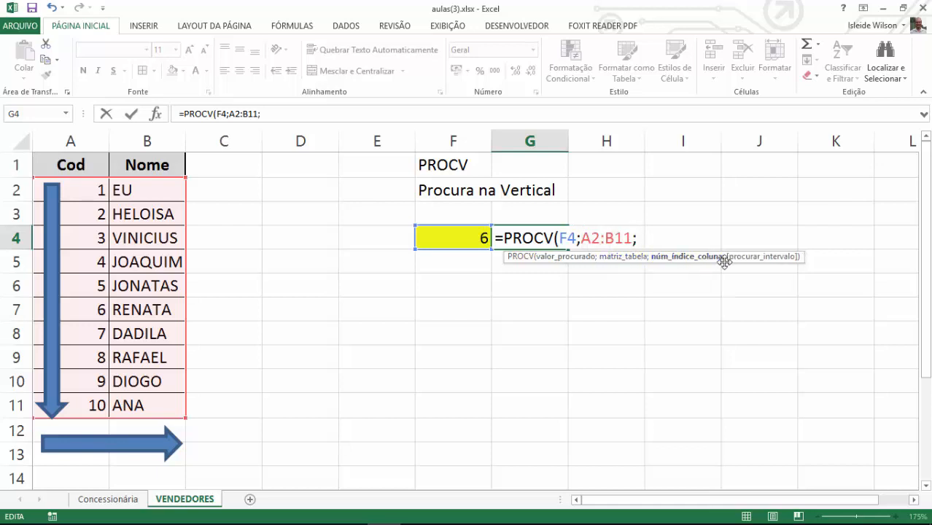
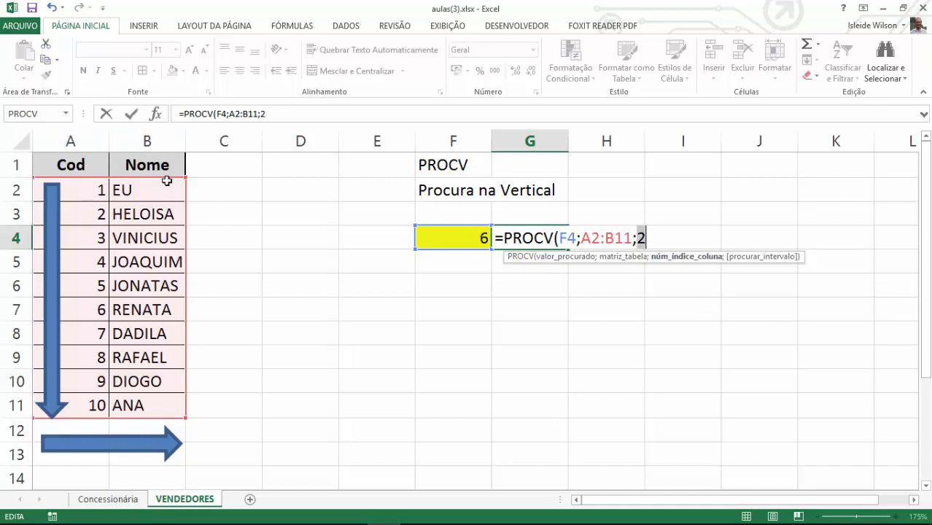
pyautogui.click(649, 238)
pyautogui.write(';')
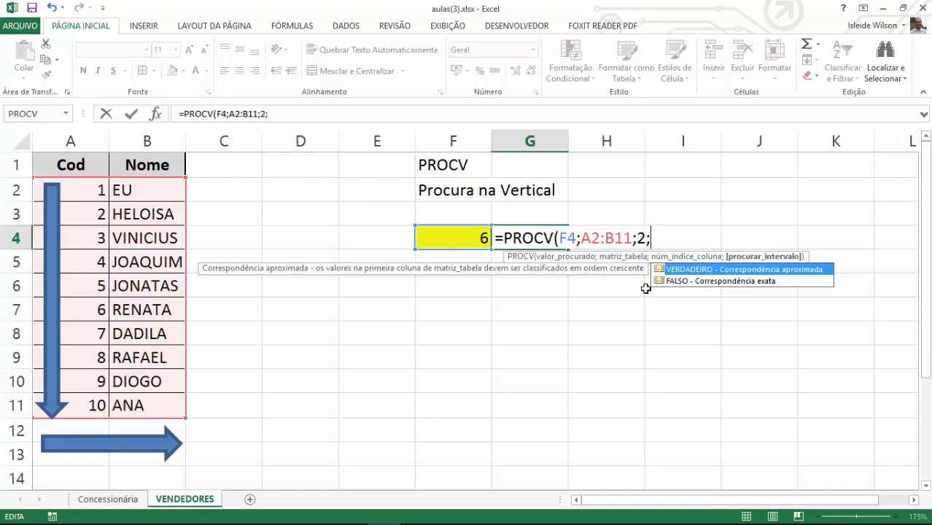
pyautogui.click(672, 282)
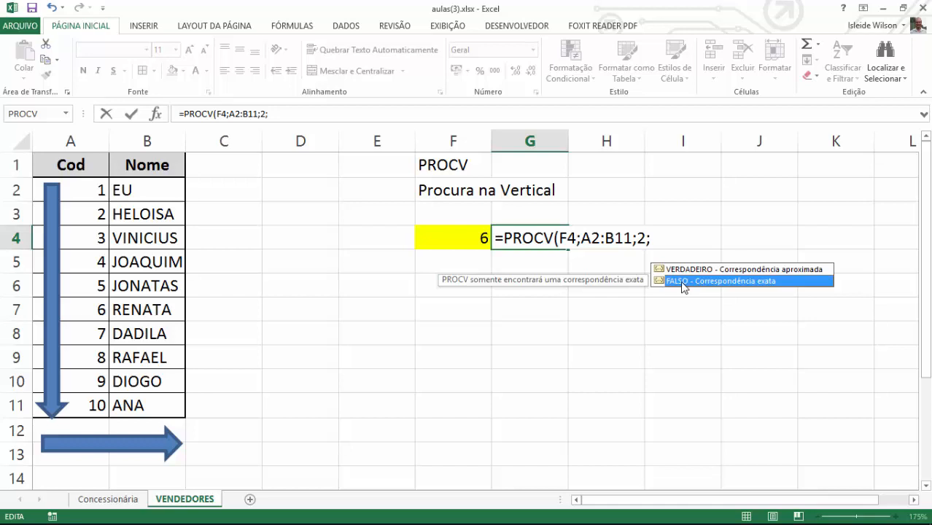
pyautogui.doubleClick(683, 283)
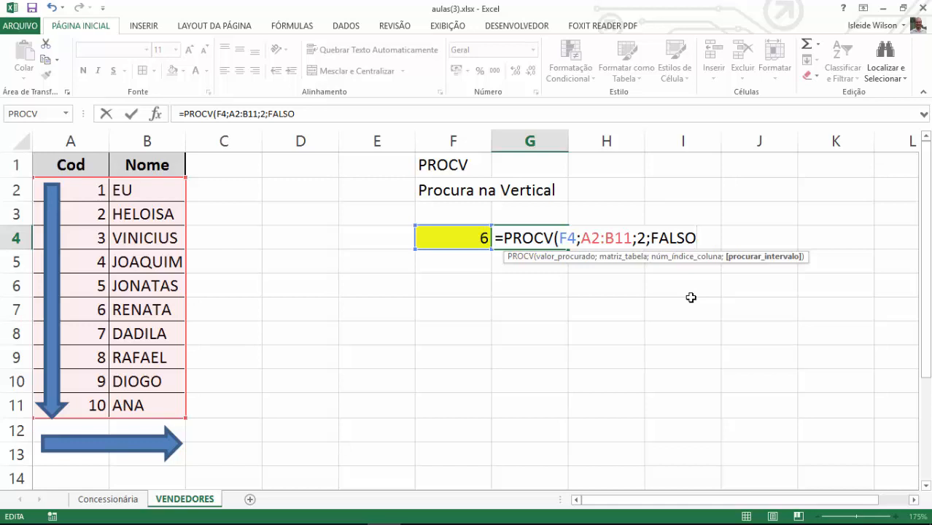
# Replace the FALSO argument with 0, close the parenthesis and commit the formula =PROCV(F4;A2:B11;2;0) in G4
pyautogui.doubleClick(679, 238)
pyautogui.write('0')
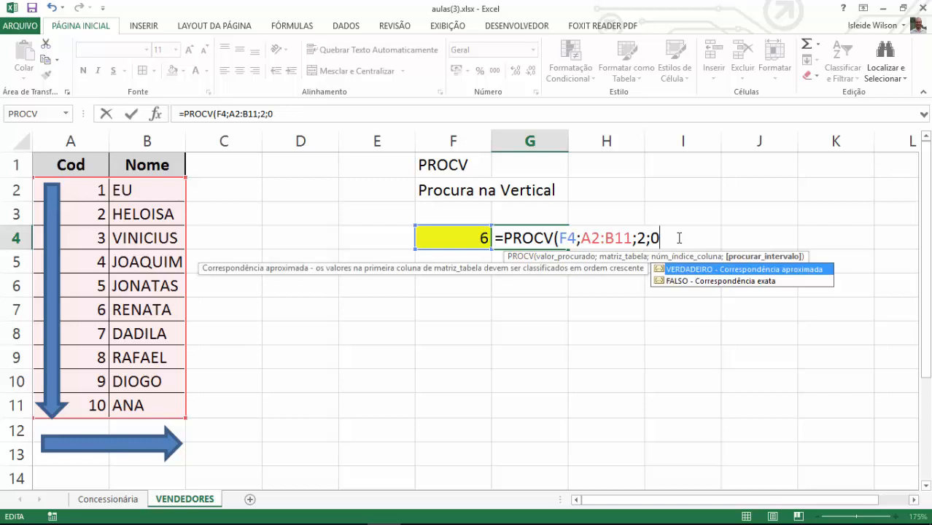
pyautogui.press('BackSpace')
pyautogui.write('1')
pyautogui.press('BackSpace')
pyautogui.write('0')
pyautogui.press('Escape')
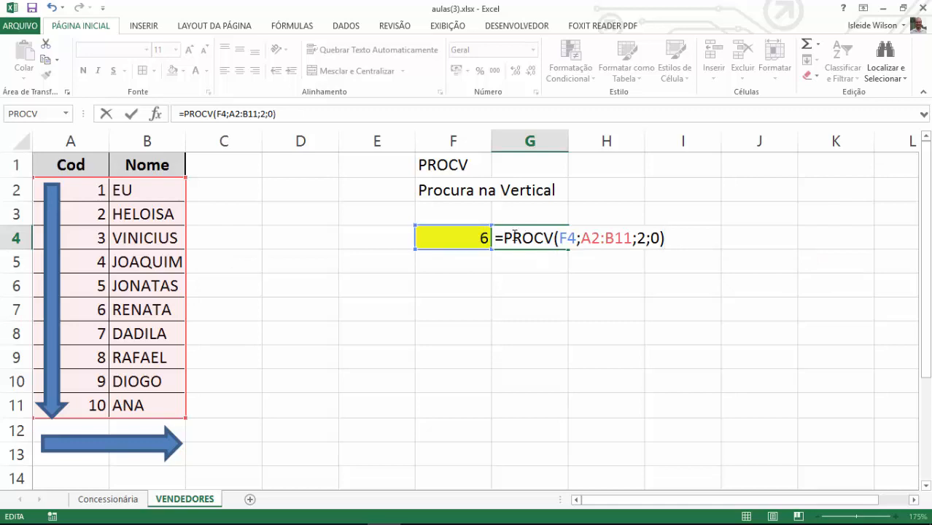
pyautogui.moveTo(503, 235); pyautogui.dragTo(633, 233)
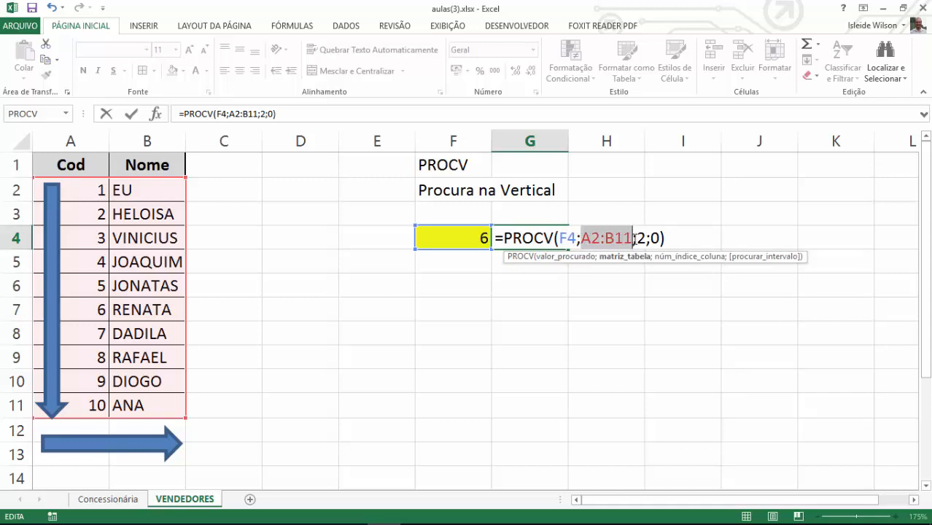
pyautogui.doubleClick(640, 238)
pyautogui.moveTo(650, 237); pyautogui.dragTo(659, 238)
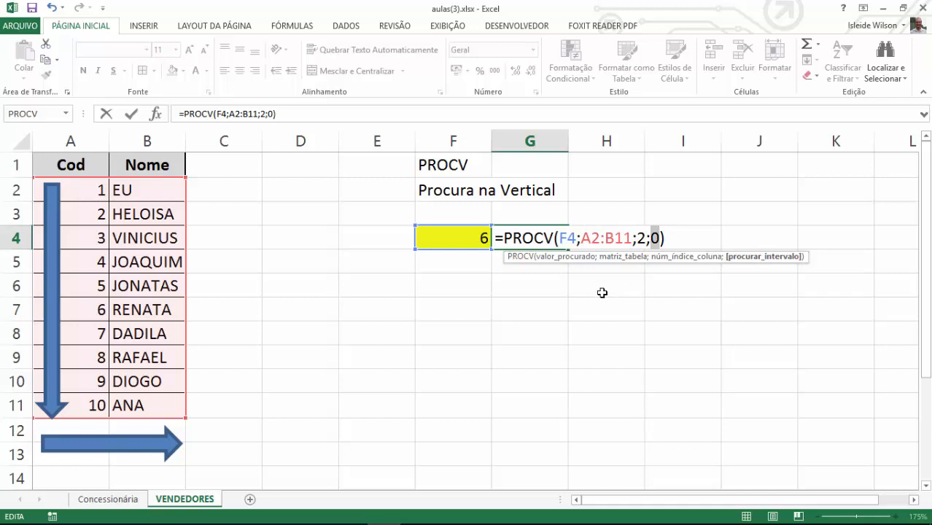
pyautogui.press('Return')
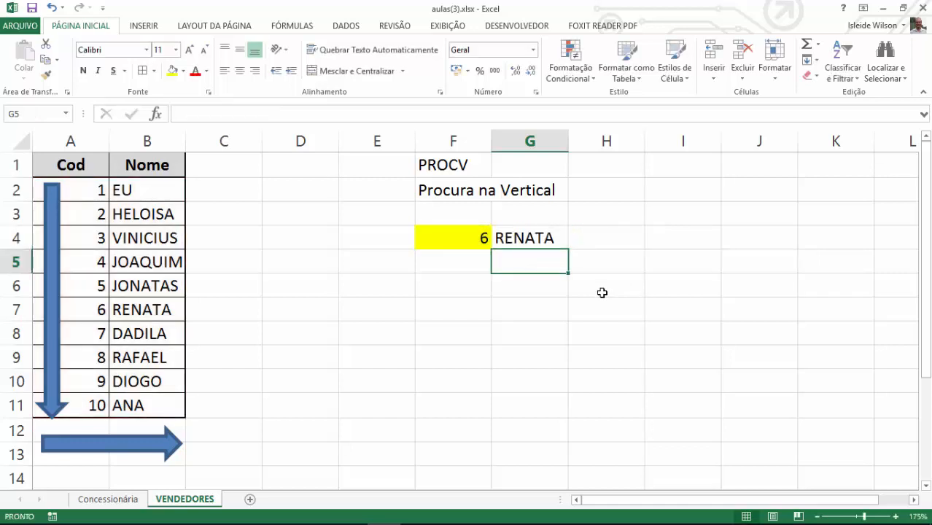
# Trace the lookup code from F4 down the Cod column, checking cells A2 to A7 one after another
pyautogui.click(481, 238)
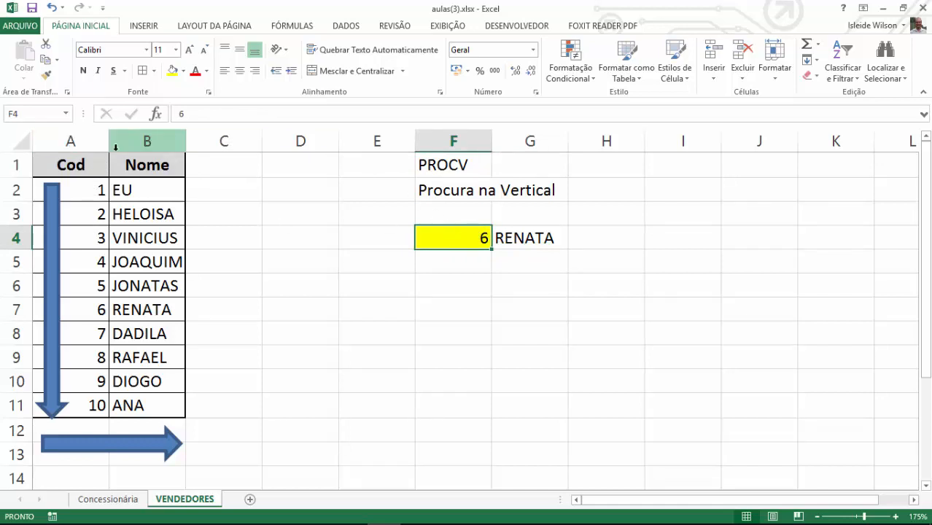
pyautogui.click(98, 190)
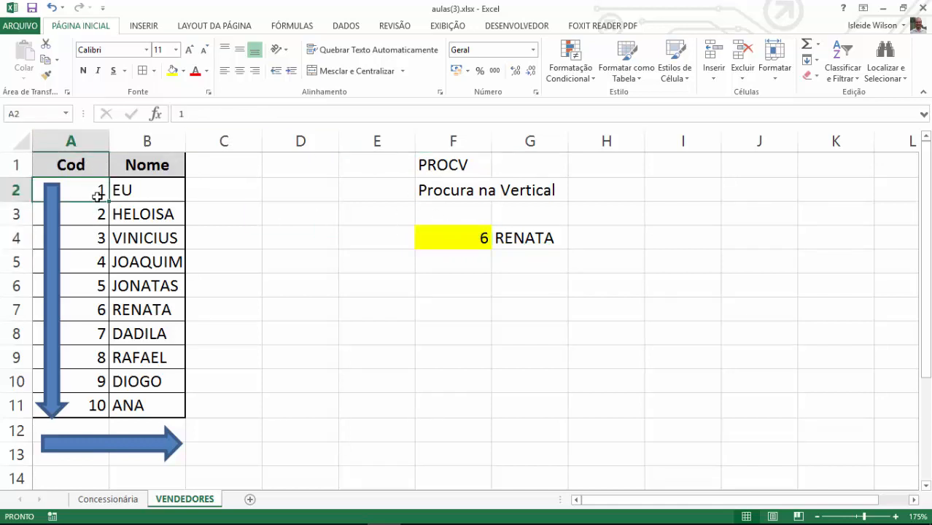
pyautogui.click(97, 213)
pyautogui.click(94, 238)
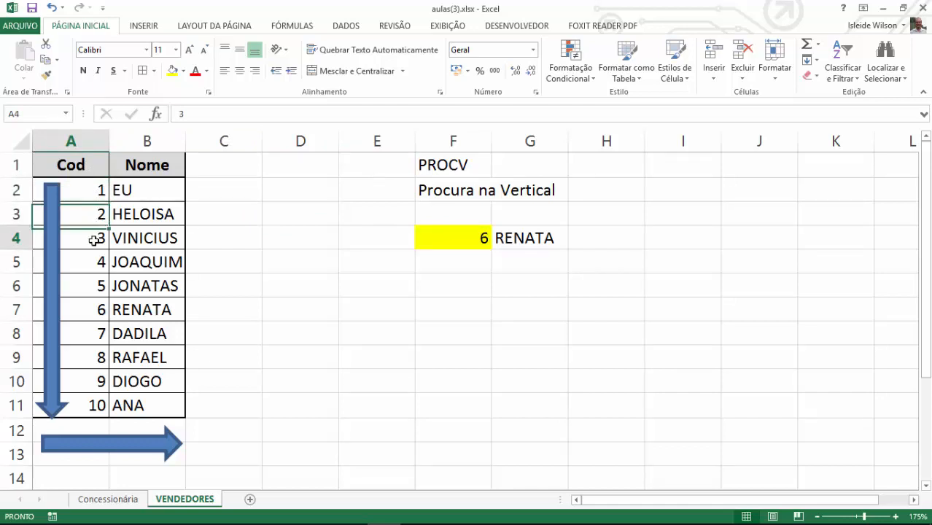
pyautogui.click(89, 262)
pyautogui.click(87, 292)
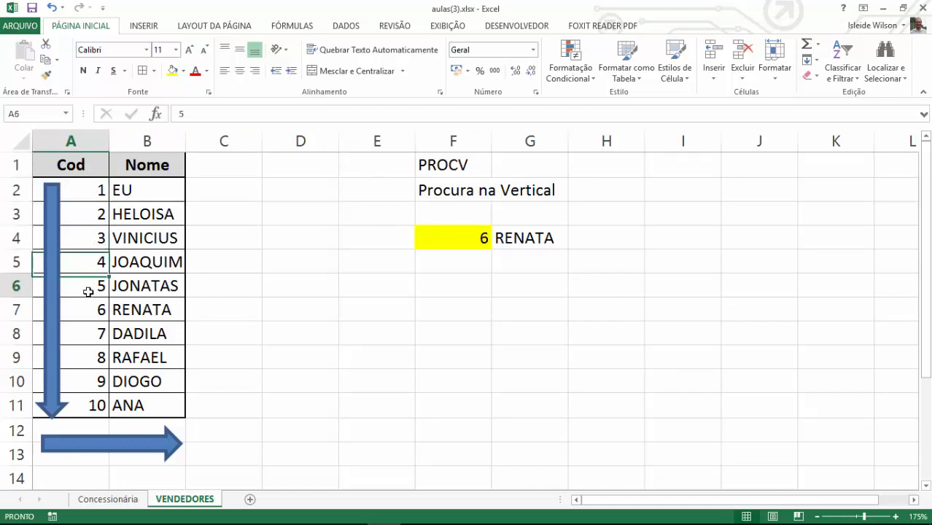
pyautogui.click(96, 309)
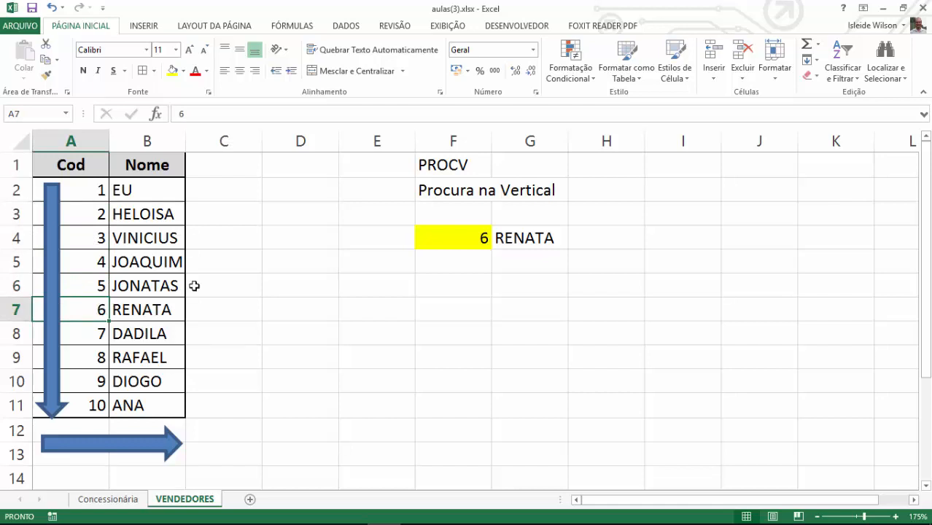
# Examine the PROCV formula in G4, its column index argument and the matching name cell B7
pyautogui.doubleClick(522, 238)
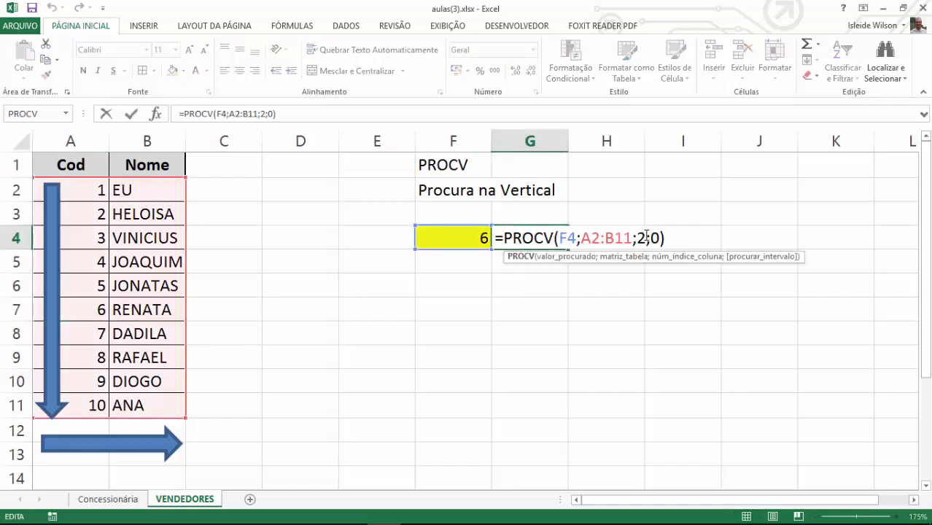
pyautogui.doubleClick(641, 238)
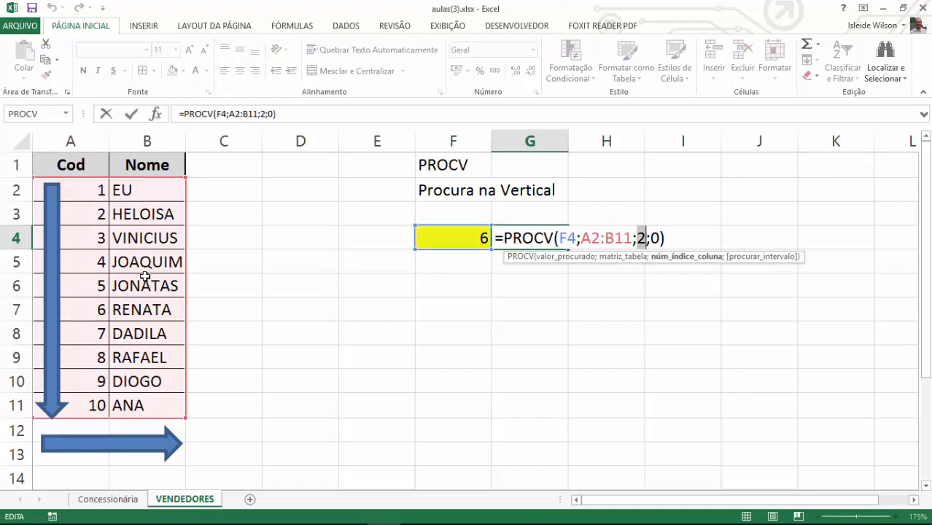
pyautogui.press('Return')
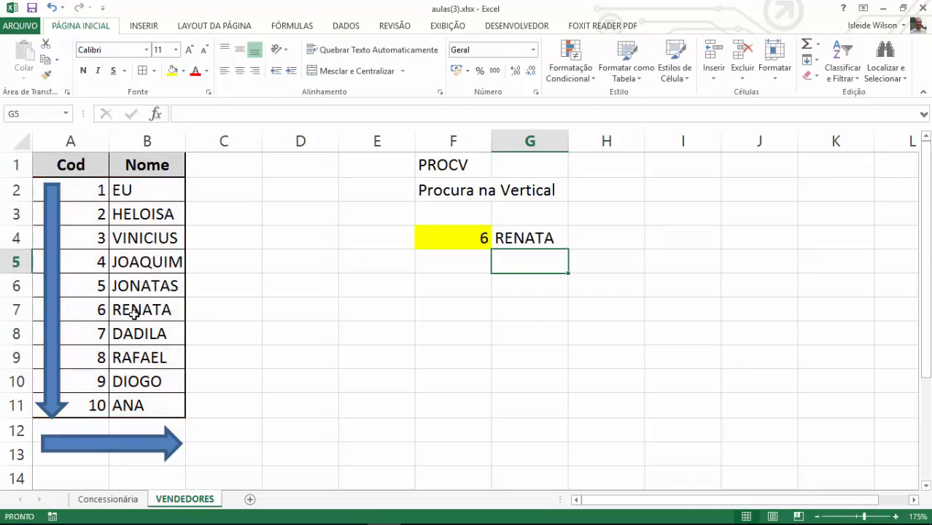
pyautogui.click(135, 307)
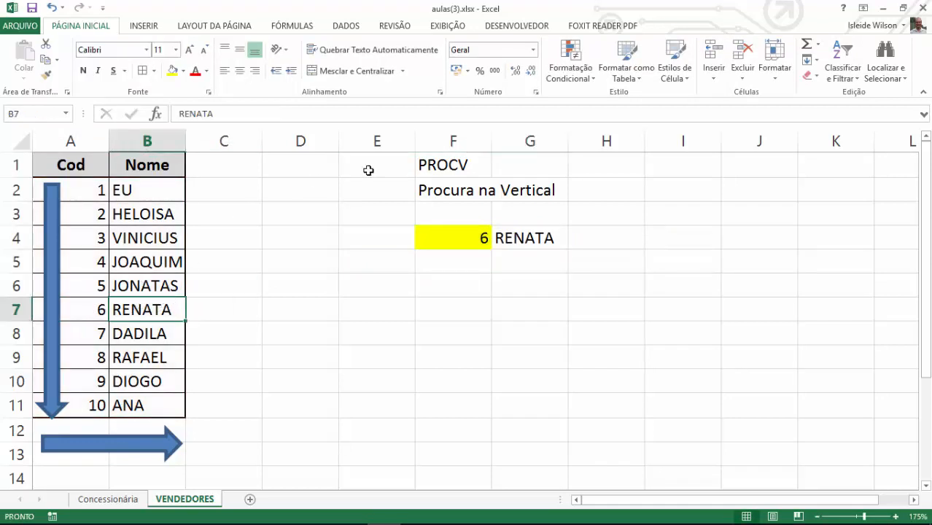
pyautogui.click(543, 234)
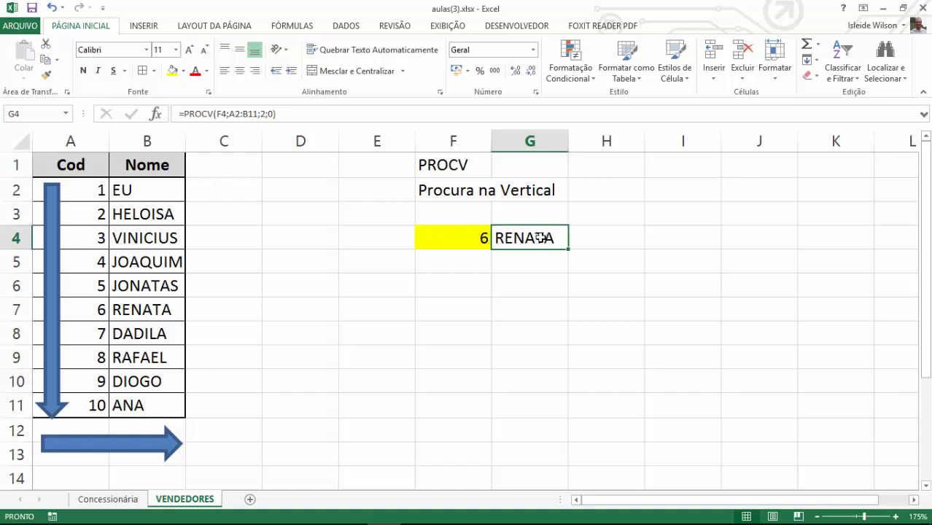
pyautogui.click(520, 285)
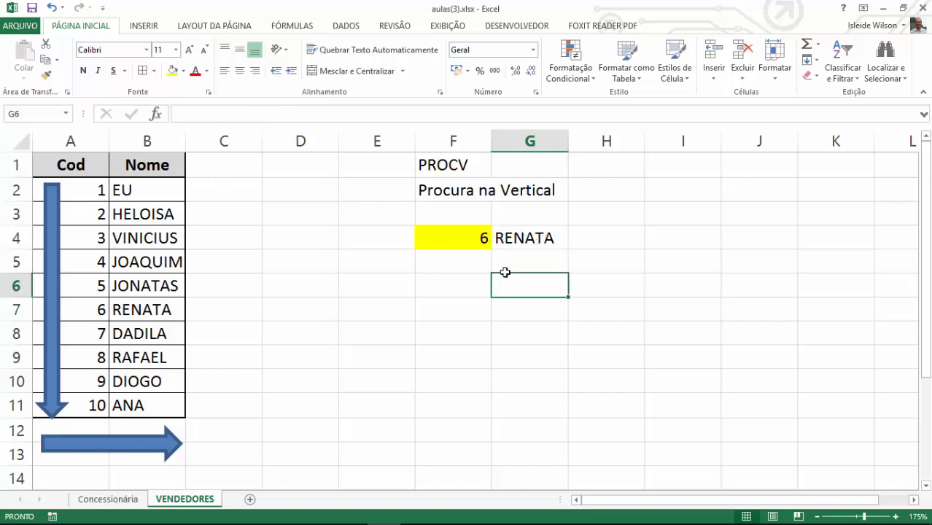
pyautogui.doubleClick(532, 239)
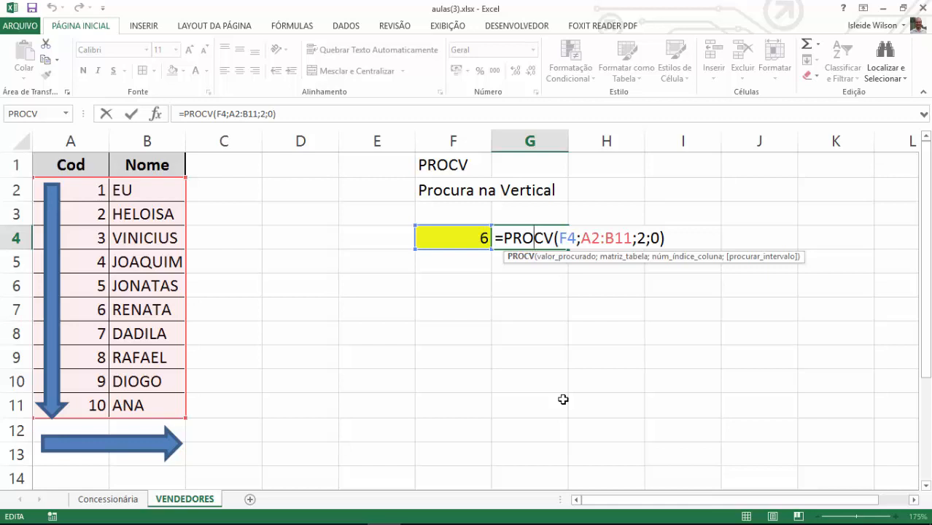
pyautogui.press('Return')
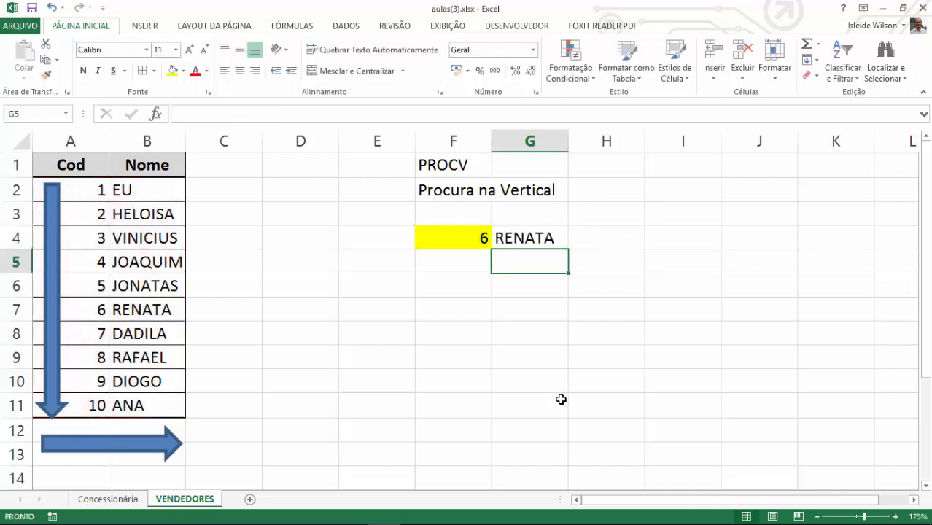
# On the Concessionária sheet, remove the black fill from the COD. and VENDEDOR cells D3:E20
pyautogui.click(140, 502)
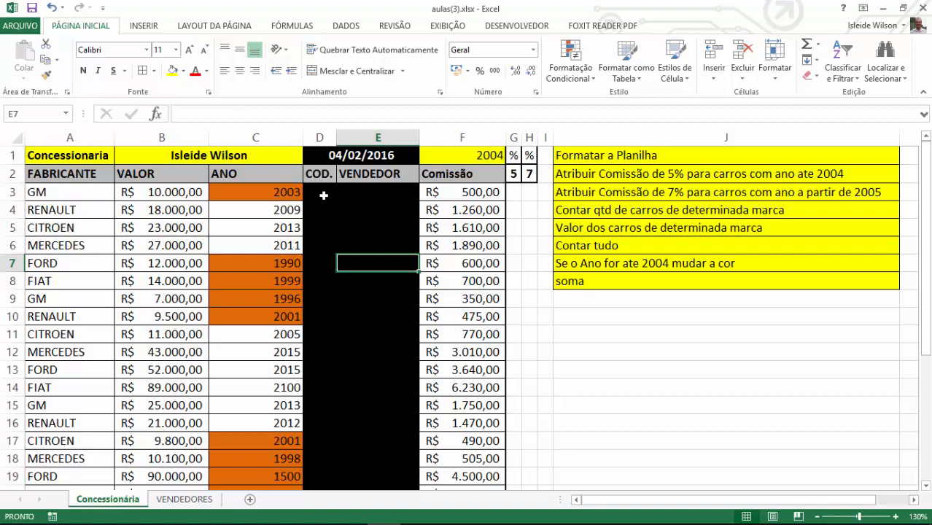
pyautogui.moveTo(323, 195); pyautogui.dragTo(389, 454)
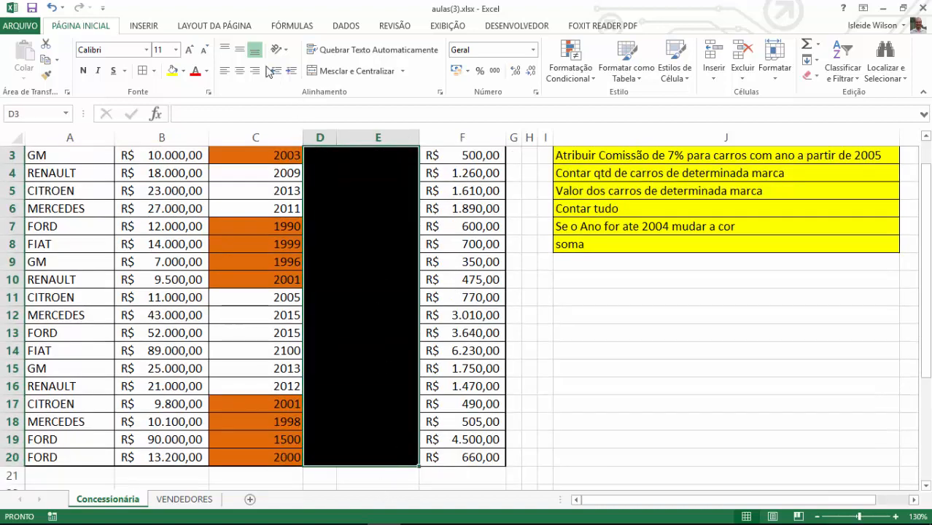
pyautogui.click(183, 71)
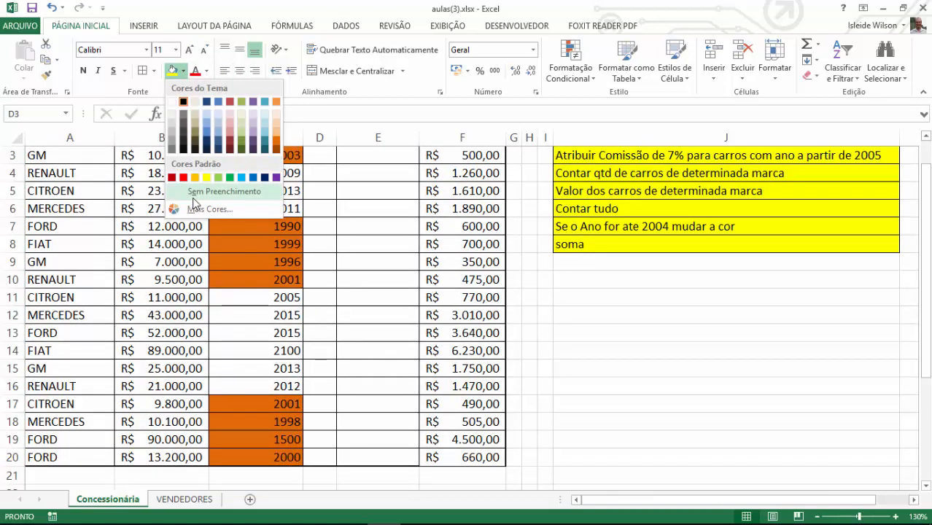
pyautogui.click(195, 192)
pyautogui.scroll(1, 352, 219)
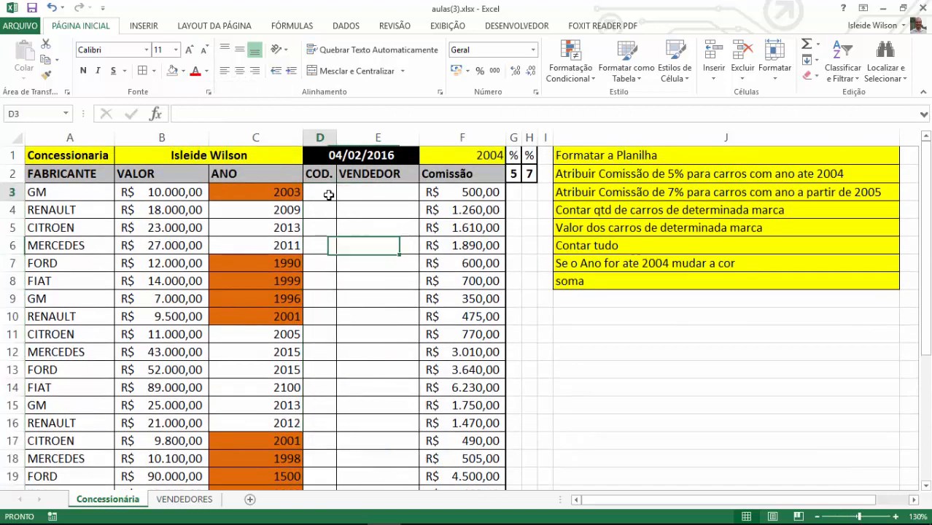
# Enter the seller codes 1, 2, 1, 2, 1, 3, 4 and 5 down the COD. column in D3:D10
pyautogui.click(324, 194)
pyautogui.write('1')
pyautogui.press('Return')
pyautogui.write('2')
pyautogui.press('Return')
pyautogui.write('1')
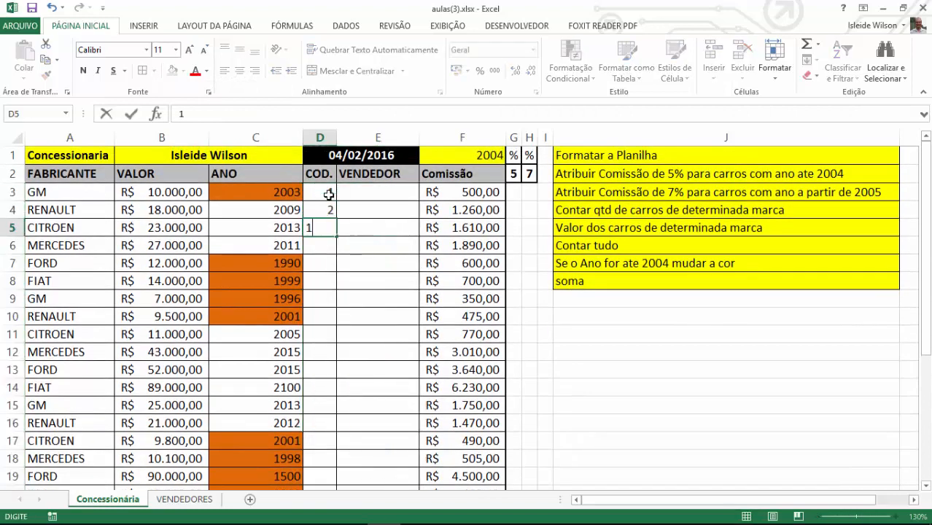
pyautogui.press('Return')
pyautogui.write('2')
pyautogui.press('Return')
pyautogui.write('1')
pyautogui.press('Return')
pyautogui.write('3 4')
pyautogui.press('Return')
pyautogui.write('5')
pyautogui.press('Return')
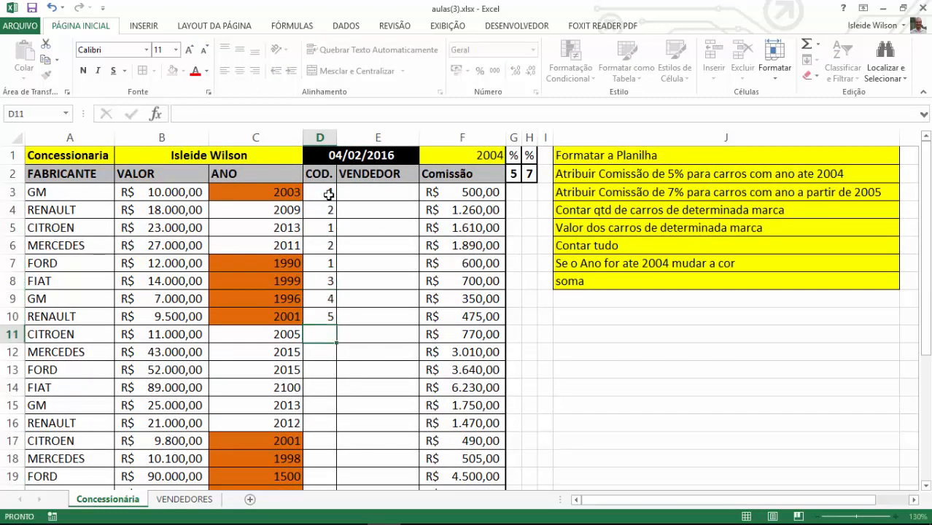
# Fill the rest of the COD. column, D11:D20, with codes 2, 3, 1, 2, 3, 4, 5, 1, 2 and 3
pyautogui.write('2')
pyautogui.press('Return')
pyautogui.write('3 1 2 3 4')
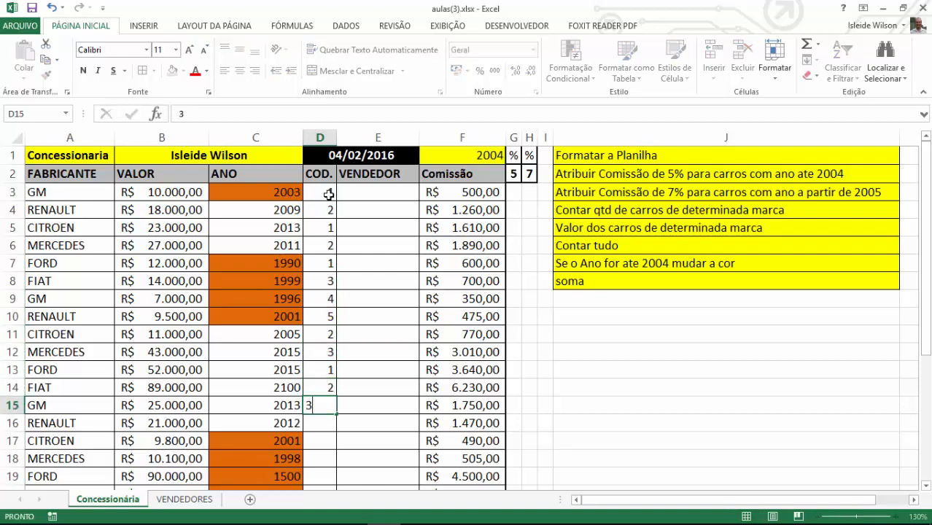
pyautogui.press('Return')
pyautogui.write('5')
pyautogui.press('Return')
pyautogui.write('1')
pyautogui.press('Return')
pyautogui.write('2')
pyautogui.press('Return')
pyautogui.write('3')
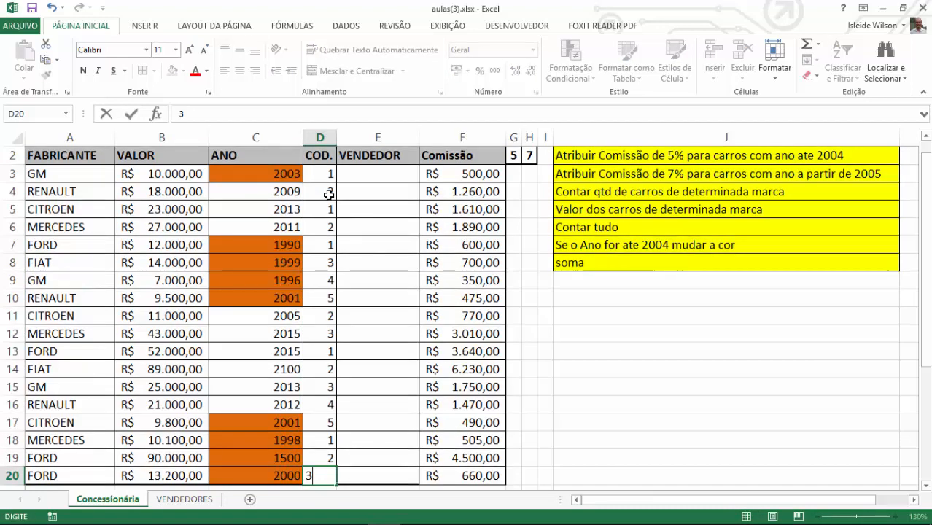
pyautogui.press('Return')
# Start a PROCV formula in VENDEDOR cell E3 with the code in D3 as the lookup value
pyautogui.press('Up')
pyautogui.press('Up')
pyautogui.press('Up')
pyautogui.press('Up')
pyautogui.press('Up')
pyautogui.press('Up')
pyautogui.press('Up')
pyautogui.press('Up')
pyautogui.press('Up')
pyautogui.press('Up')
pyautogui.press('Up')
pyautogui.press('Up')
pyautogui.press('Up')
pyautogui.press('Up')
pyautogui.press('Up')
pyautogui.press('Up')
pyautogui.press('Up')
pyautogui.press('Up')
pyautogui.press('Up')
pyautogui.press('Up')
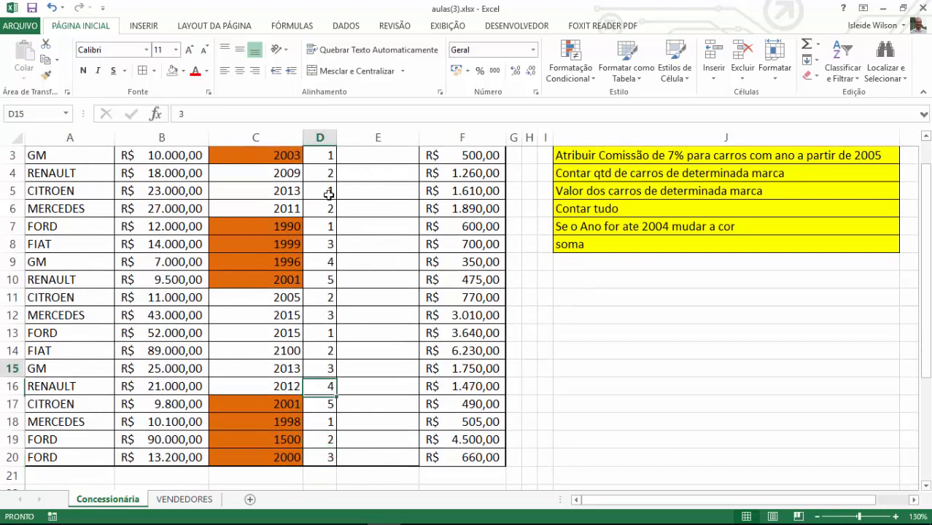
pyautogui.press('Down')
pyautogui.press('Down')
pyautogui.press('Right')
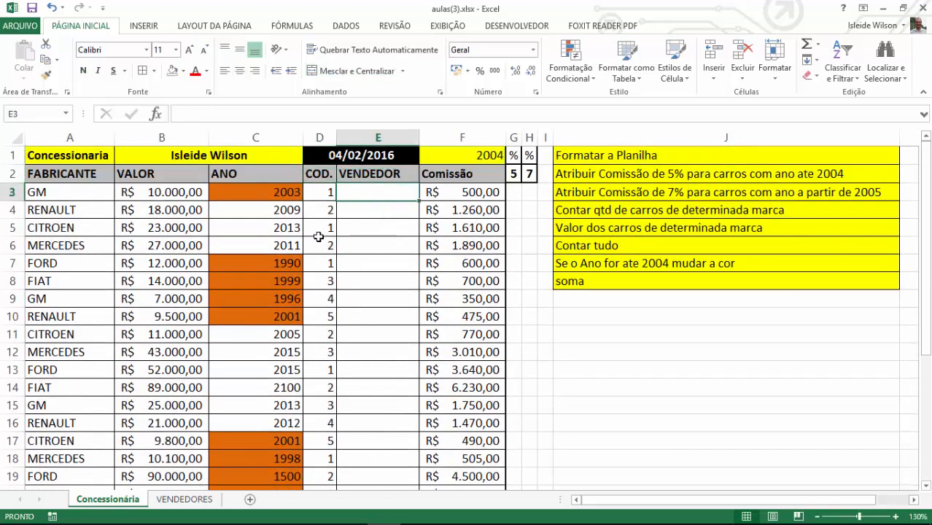
pyautogui.write('=proc')
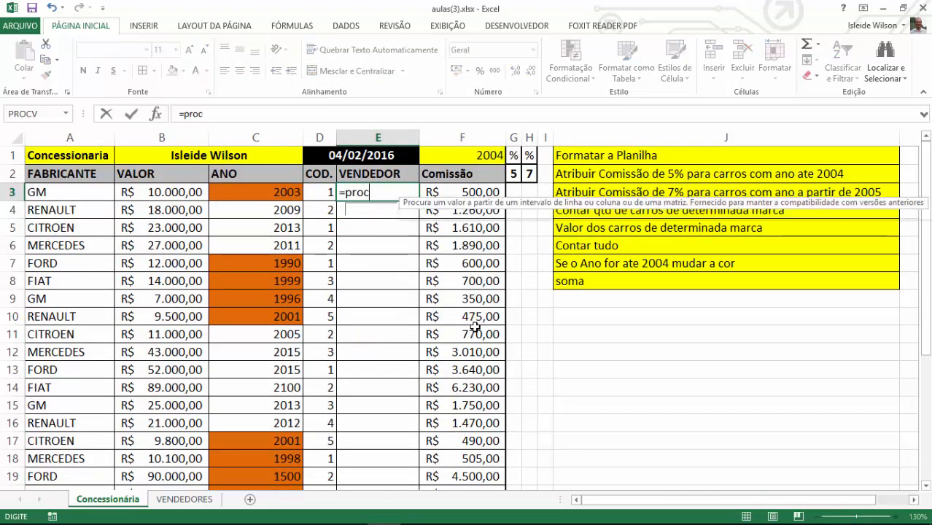
pyautogui.press('Tab')
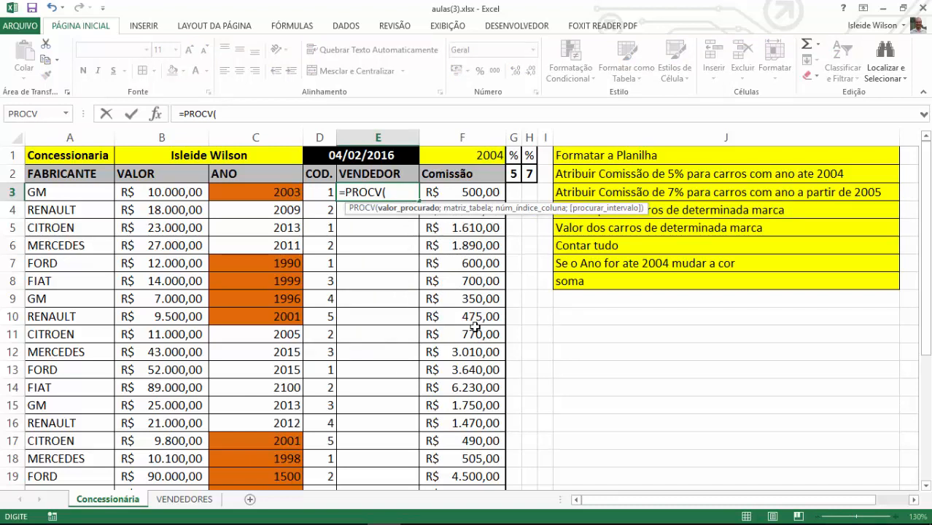
pyautogui.click(327, 186)
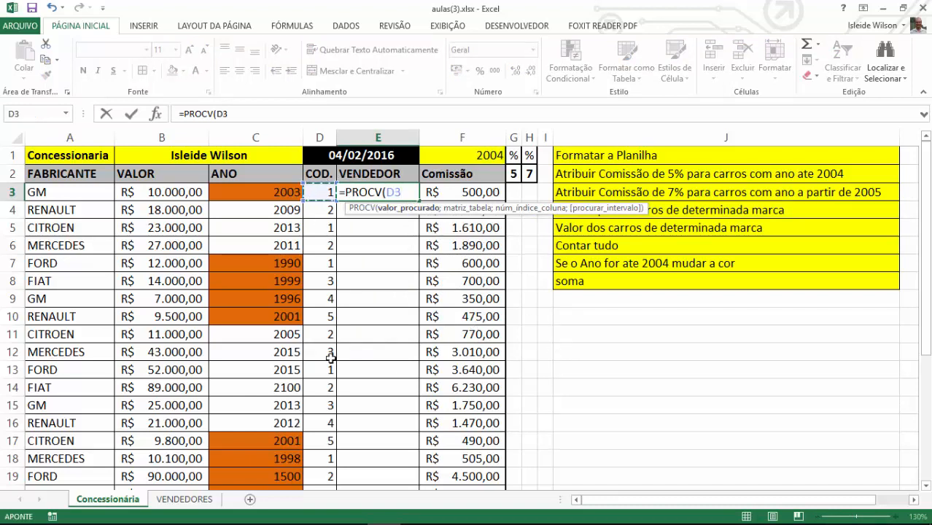
pyautogui.write(';')
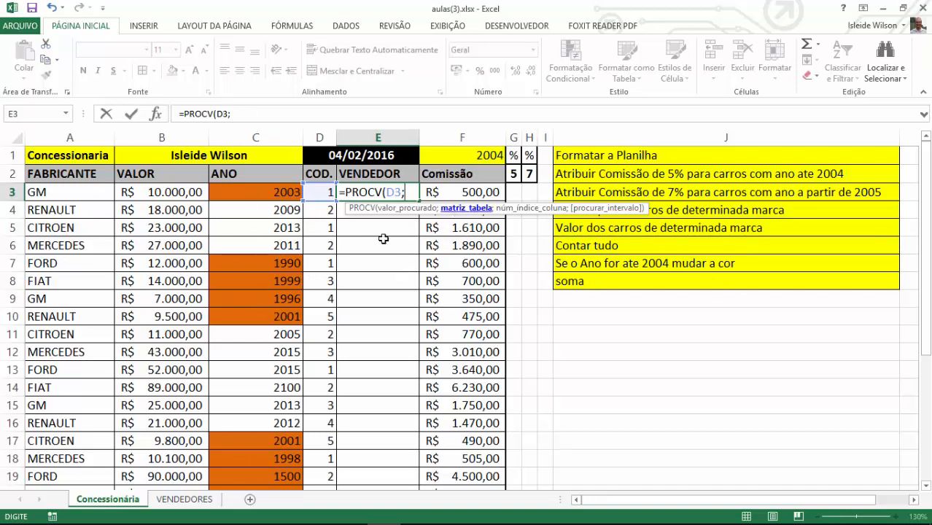
# Add the range A2:B11 of the VENDEDORES sheet as the PROCV table array
pyautogui.click(185, 500)
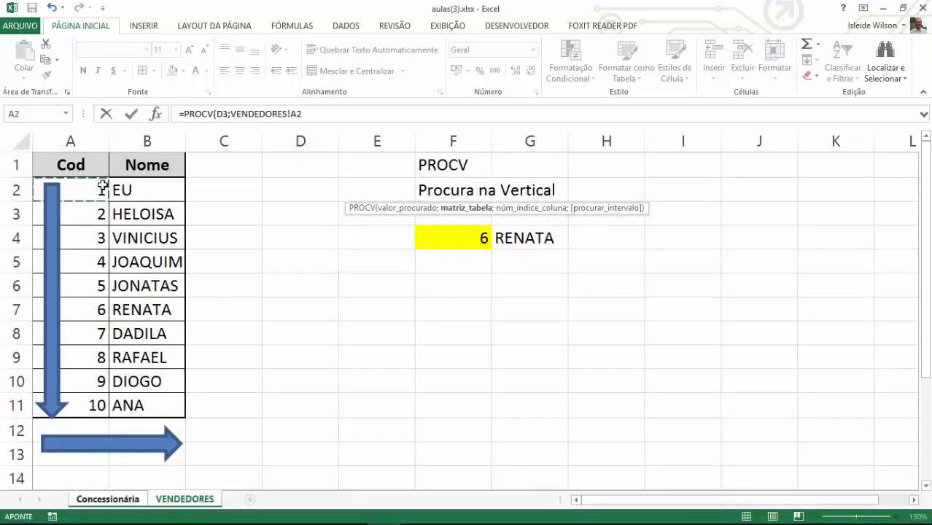
pyautogui.moveTo(103, 187); pyautogui.dragTo(204, 382)
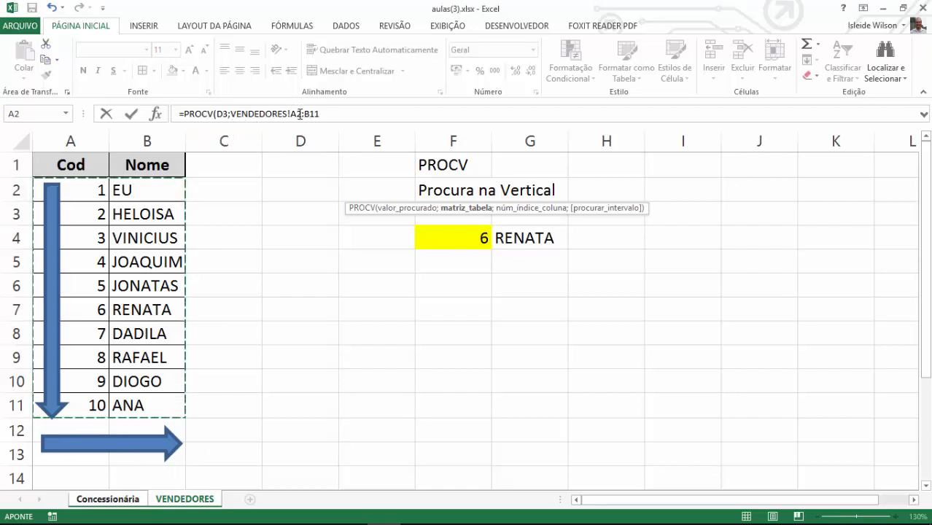
pyautogui.click(115, 501)
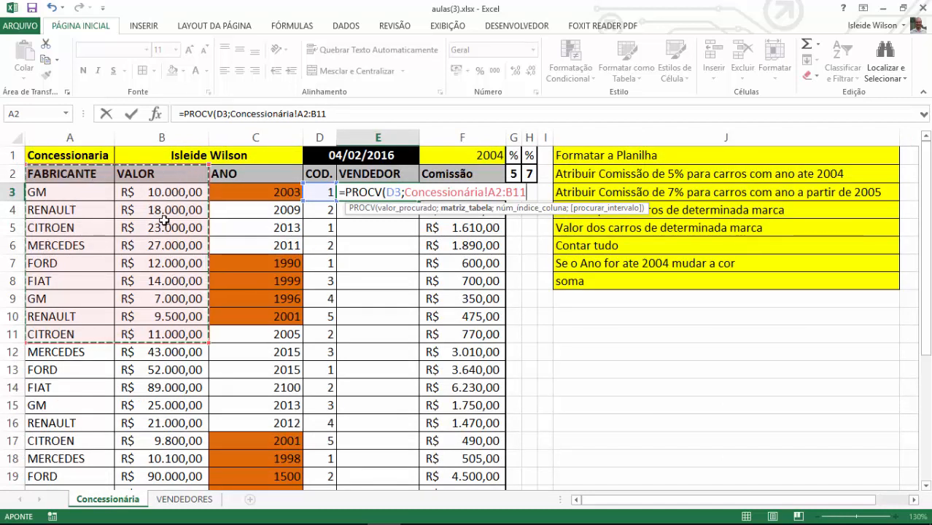
pyautogui.click(191, 499)
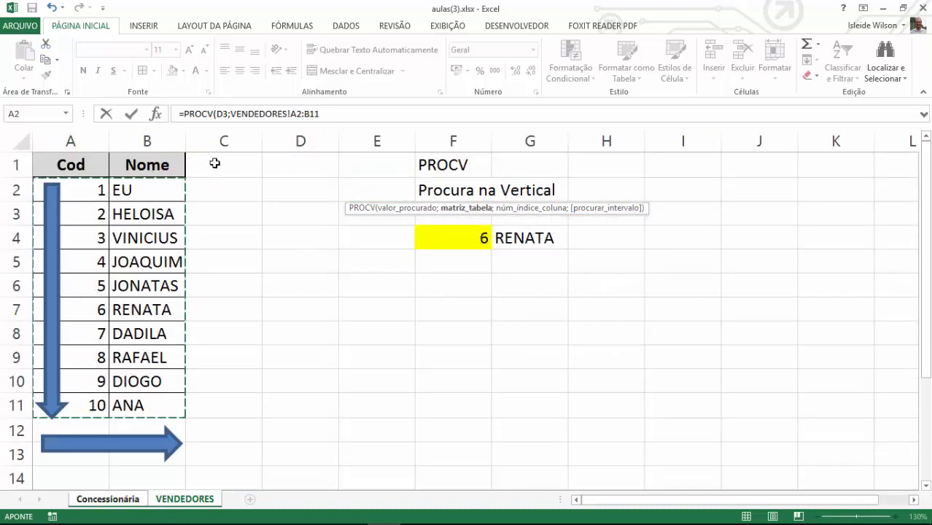
# Set column index 2 and match type 0, then close and commit the formula =PROCV(D3;VENDEDORES!A2:B11;2;0)
pyautogui.write(';2')
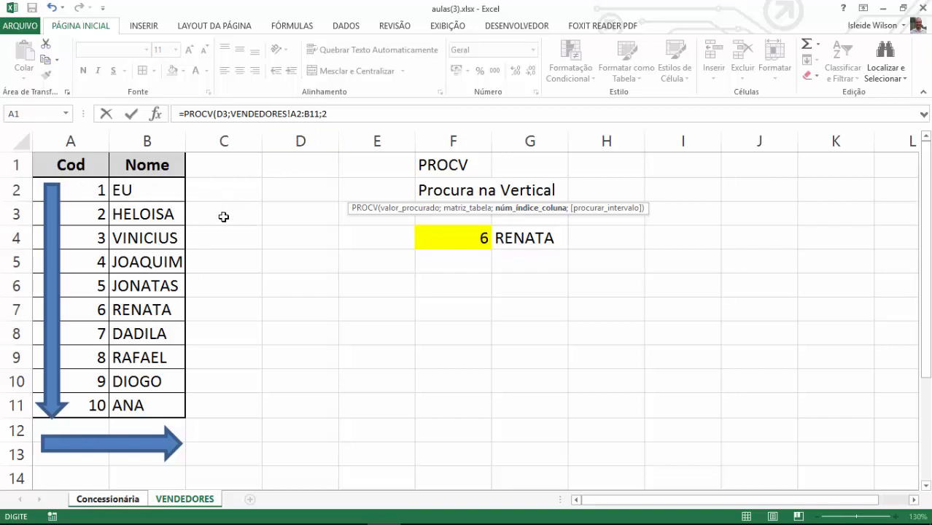
pyautogui.write(';0')
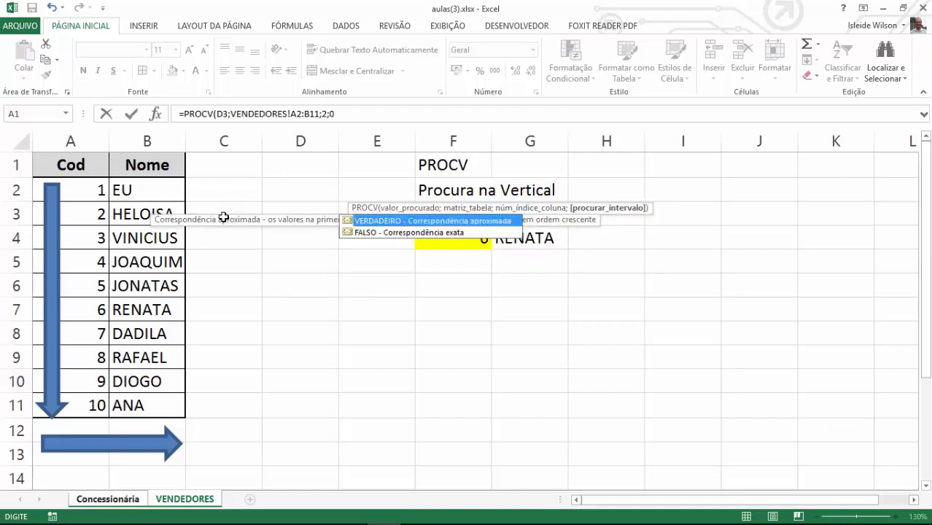
pyautogui.write(')')
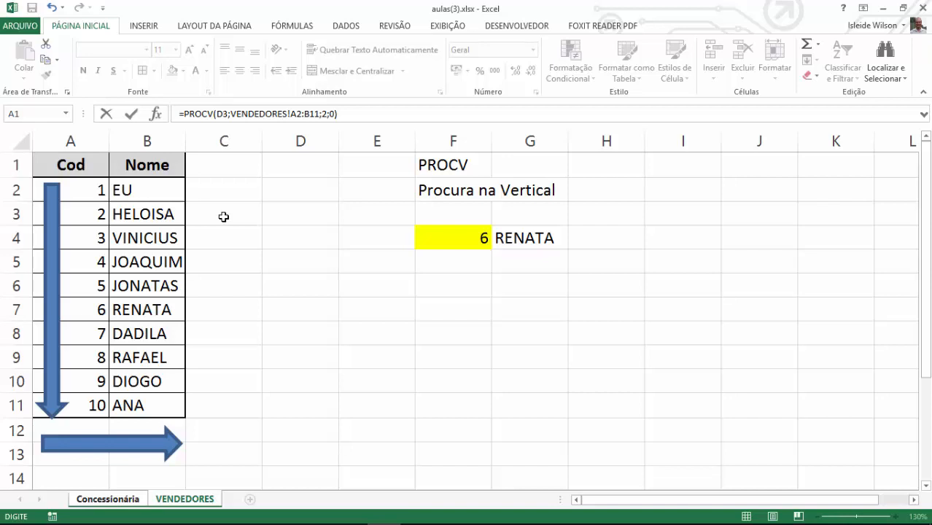
pyautogui.press('Return')
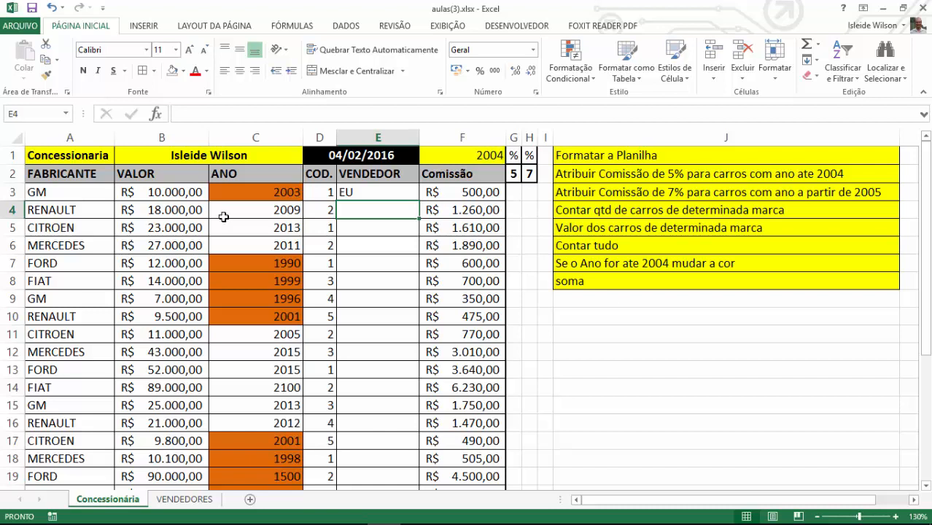
# Review the arguments of the PROCV formula in E3: lookup value, VENDEDORES table range, column index and match type
pyautogui.click(403, 195)
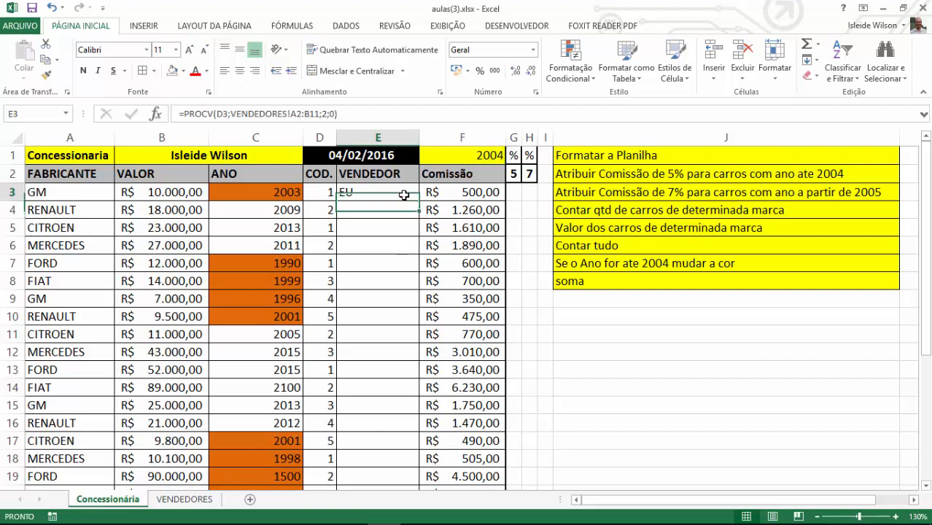
pyautogui.doubleClick(403, 194)
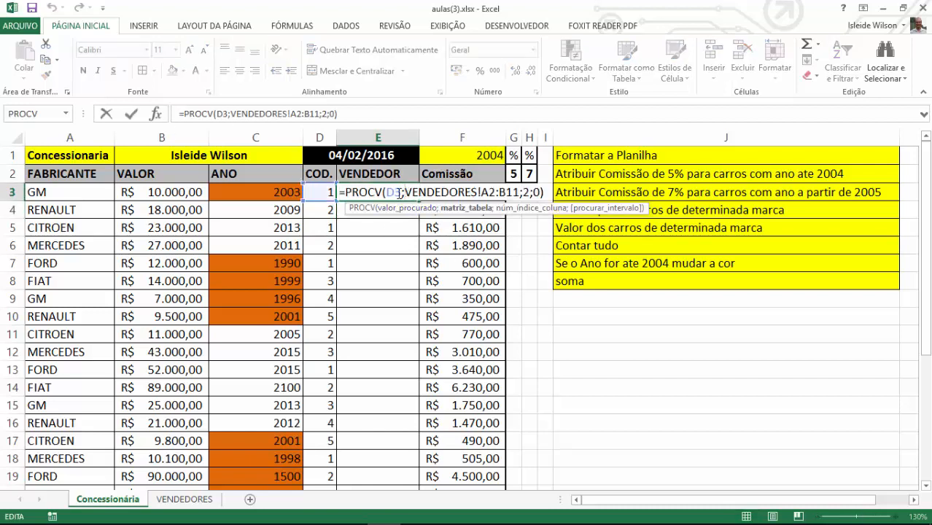
pyautogui.doubleClick(394, 192)
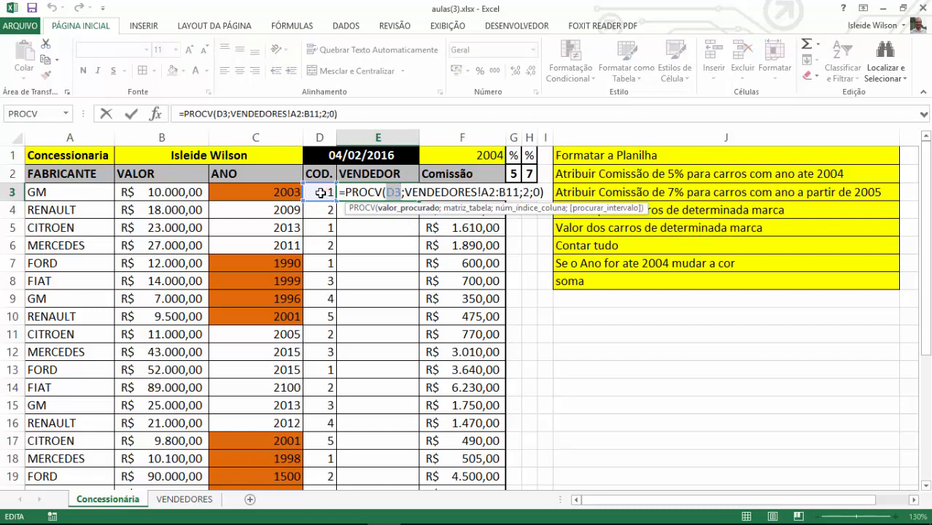
pyautogui.moveTo(412, 192); pyautogui.dragTo(533, 191)
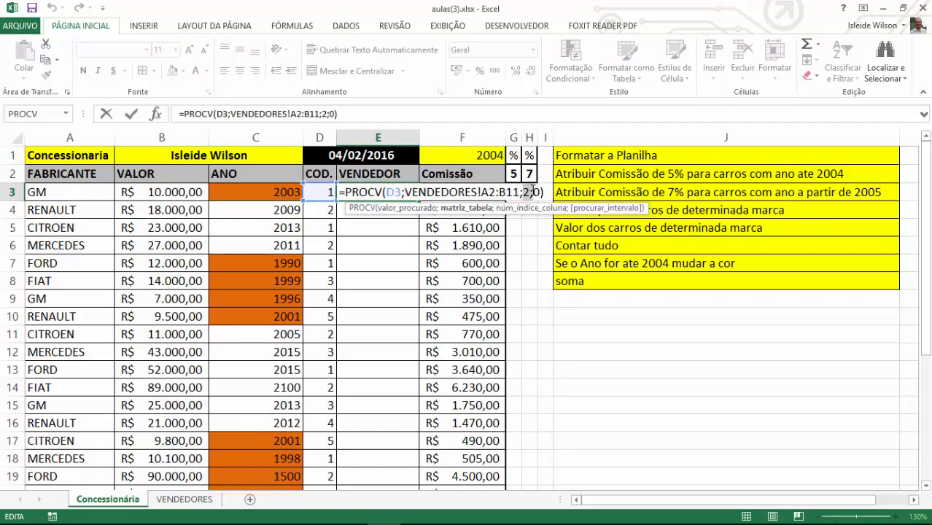
pyautogui.doubleClick(537, 192)
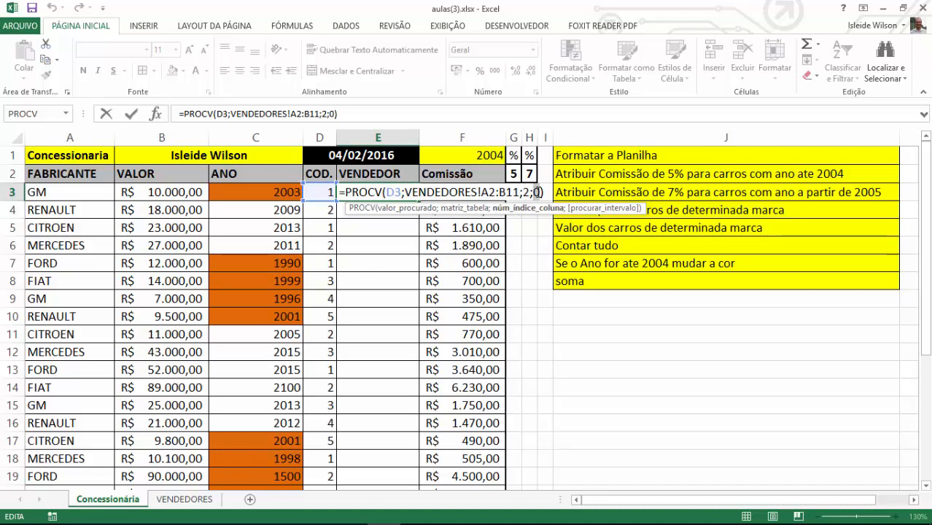
# Try the code range D3:D18 as the lookup value in the E3 formula instead of the single cell
pyautogui.moveTo(386, 191); pyautogui.dragTo(402, 191)
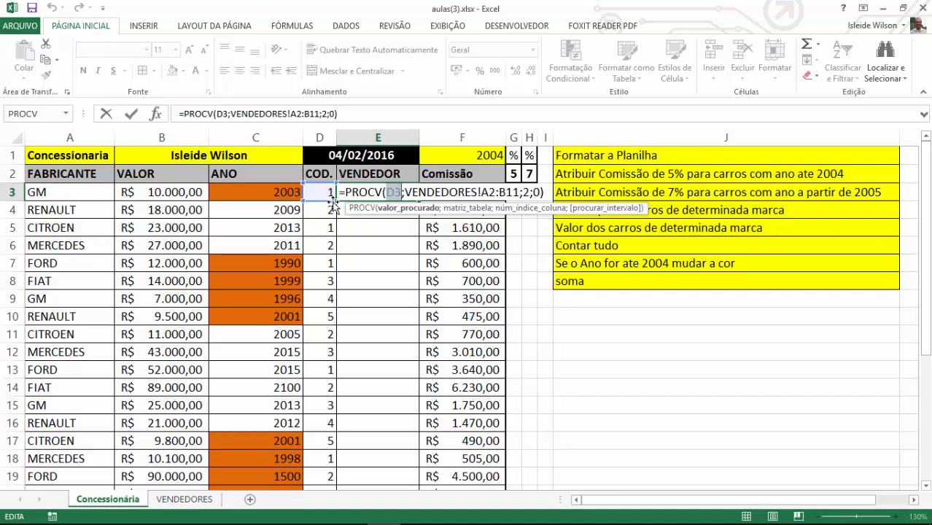
pyautogui.moveTo(306, 196); pyautogui.dragTo(321, 458)
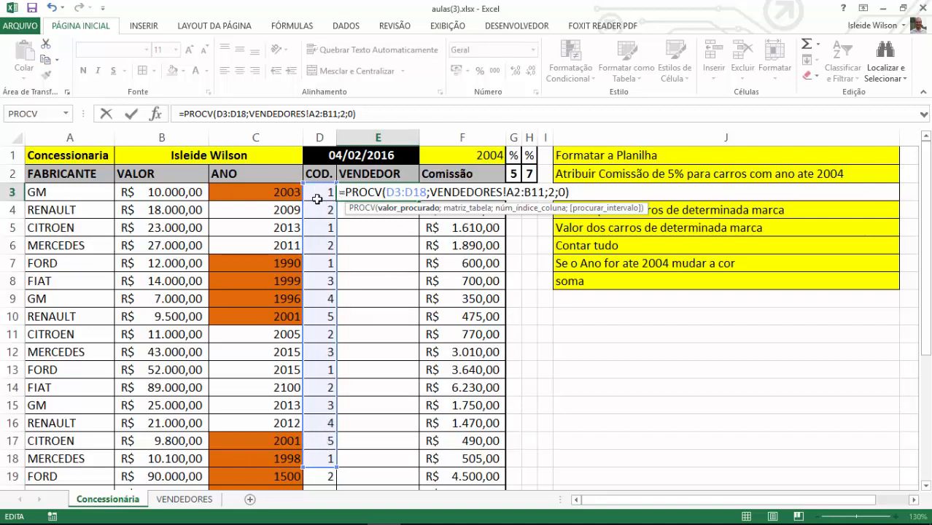
pyautogui.press('Return')
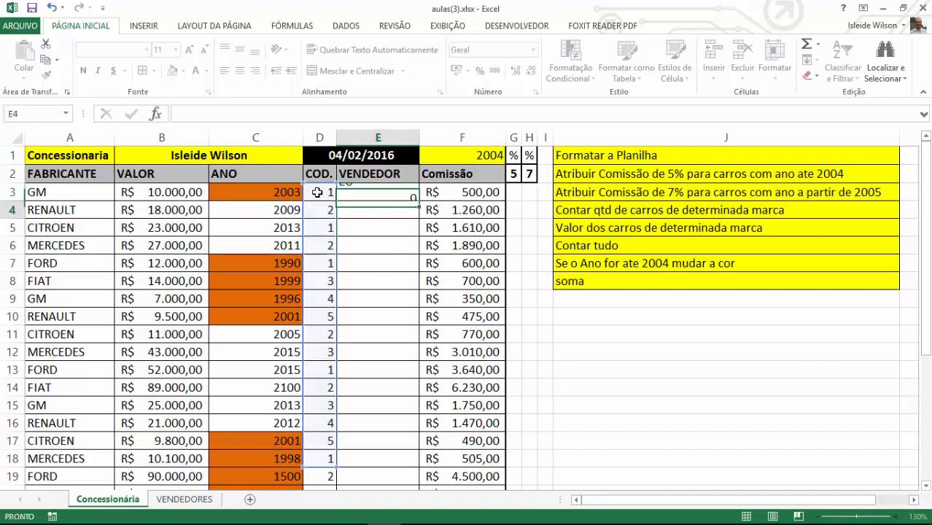
# Replace the lookup range D3:D18 in the E3 formula with the single cell D3 and commit it
pyautogui.click(361, 194)
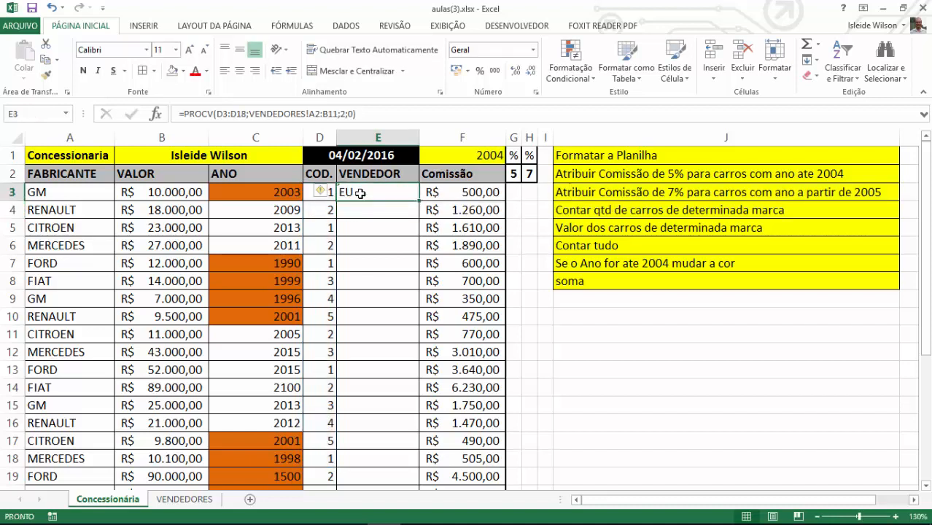
pyautogui.doubleClick(360, 194)
pyautogui.moveTo(386, 192); pyautogui.dragTo(428, 191)
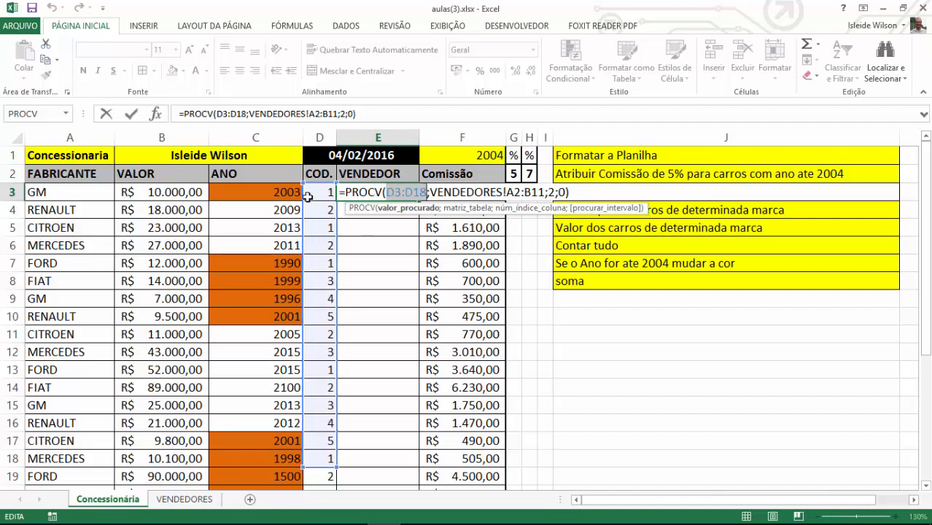
pyautogui.click(321, 198)
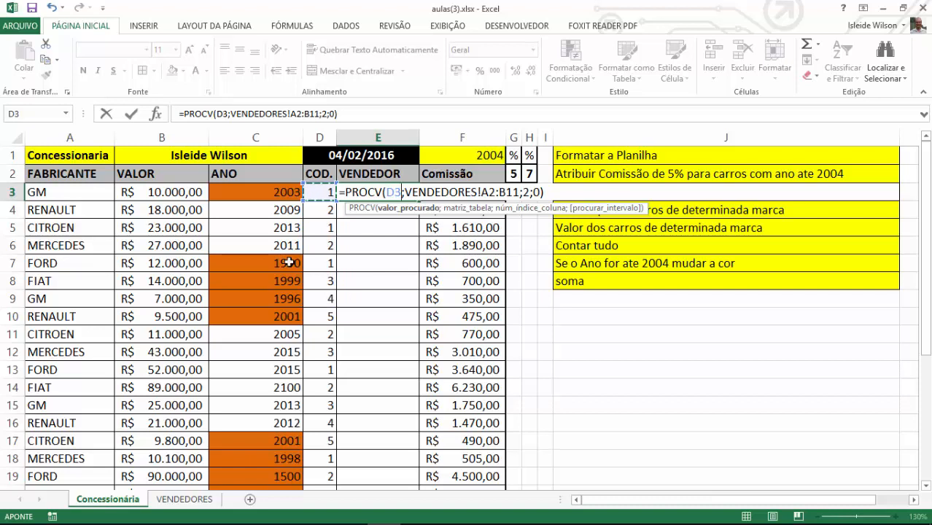
pyautogui.press('Return')
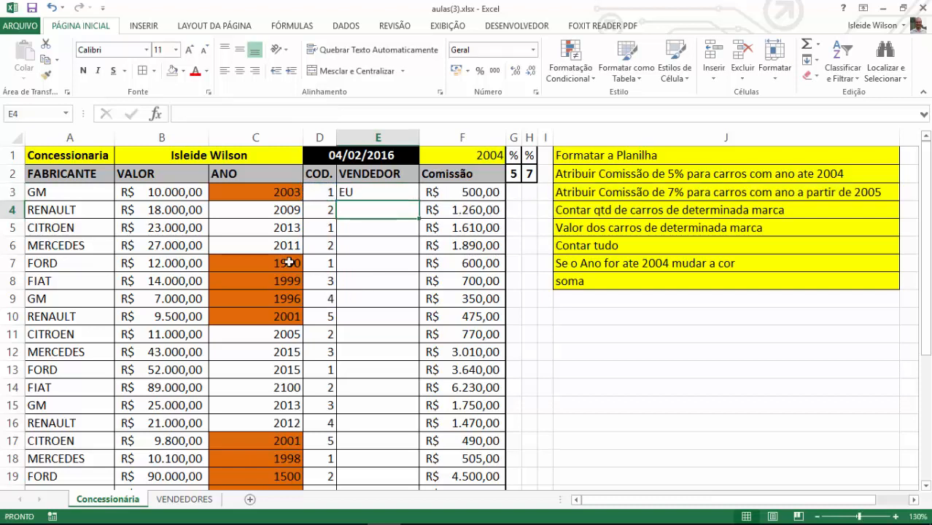
# Make the VENDEDORES table range absolute as $A$2:$B$11 in the E3 PROCV formula and commit it
pyautogui.doubleClick(412, 191)
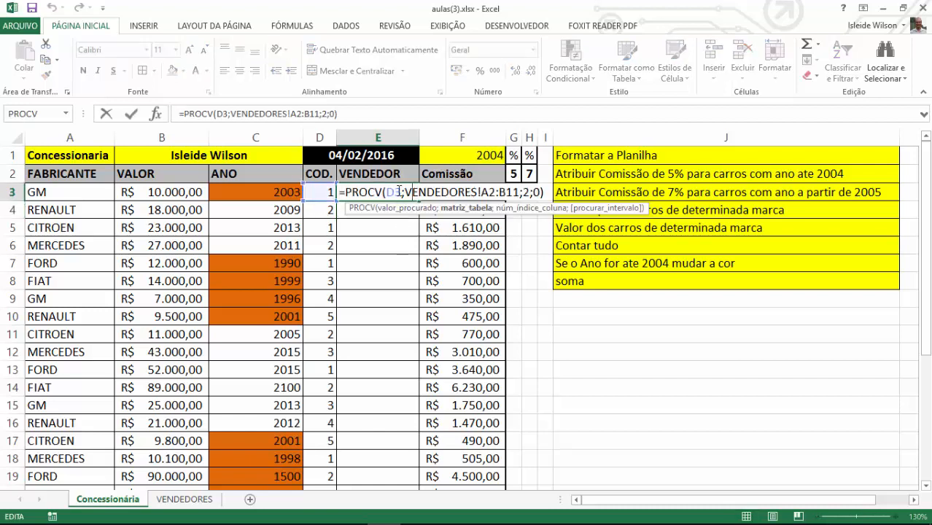
pyautogui.doubleClick(393, 191)
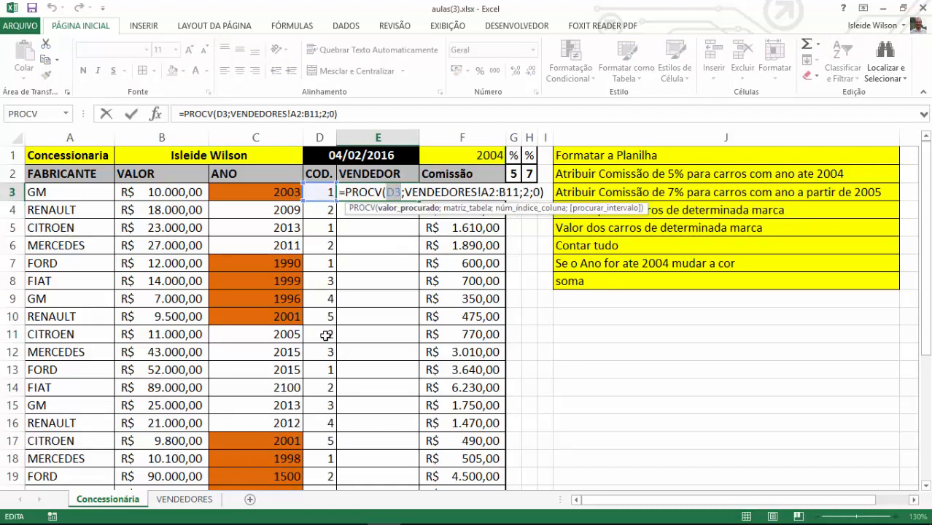
pyautogui.click(416, 188)
pyautogui.moveTo(406, 192); pyautogui.dragTo(520, 194)
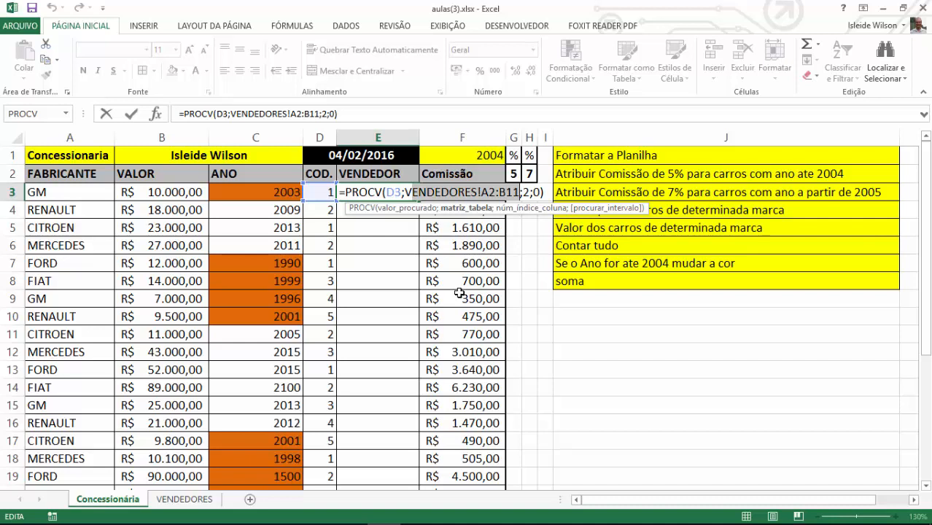
pyautogui.press('F4')
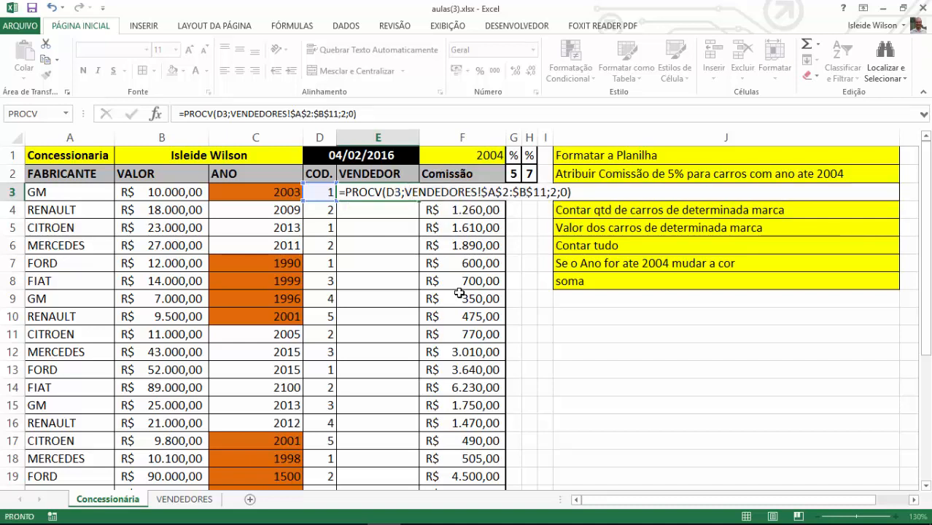
pyautogui.press('Return')
pyautogui.press('Up')
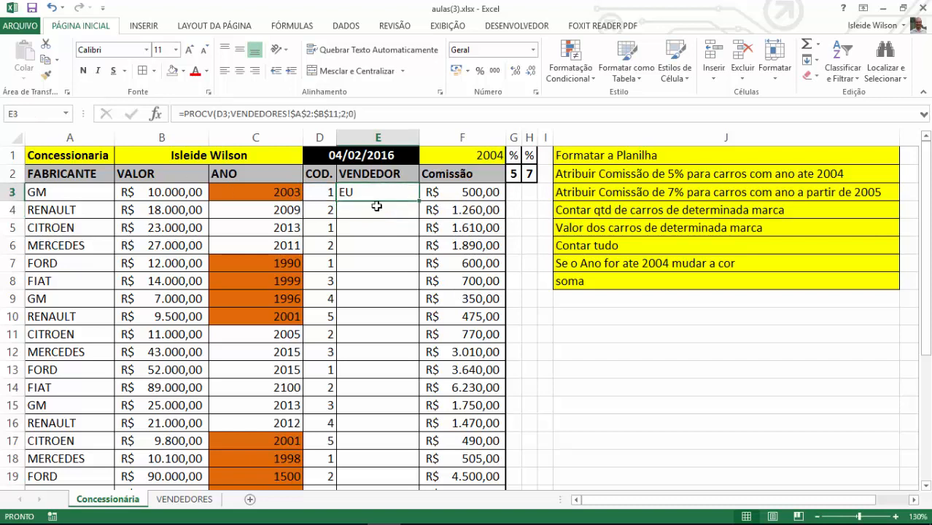
# Fill the PROCV formula from E3 down the rest of the VENDEDOR column
pyautogui.doubleClick(420, 200)
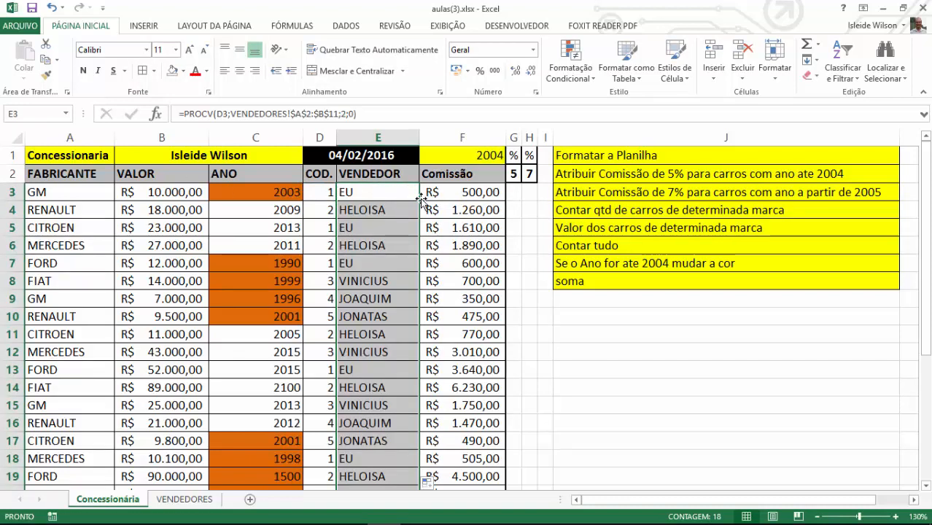
pyautogui.click(357, 263)
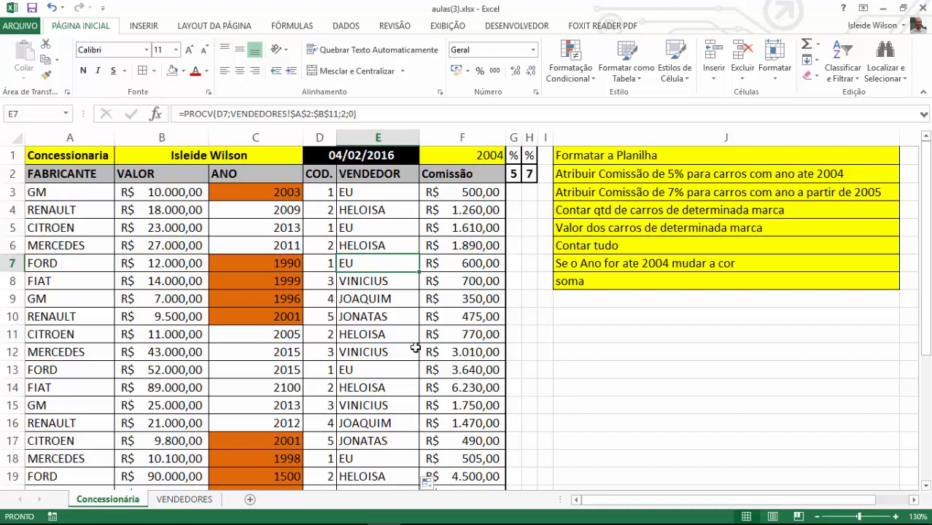
pyautogui.scroll(-1, 426, 482)
pyautogui.scroll(1, 360, 399)
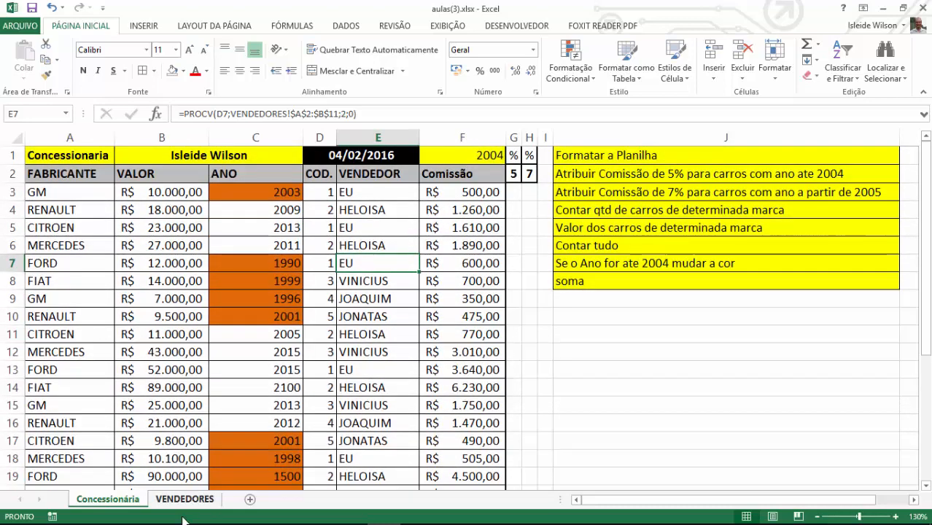
# Enter the row labels cod in F7 and nome in F8 on the VENDEDORES sheet
pyautogui.click(185, 499)
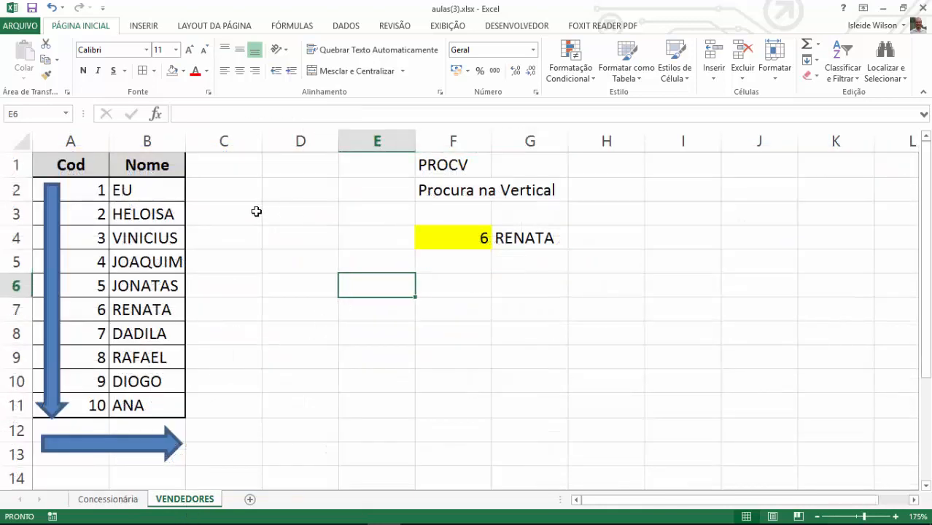
pyautogui.click(90, 172)
pyautogui.click(142, 202)
pyautogui.click(102, 167)
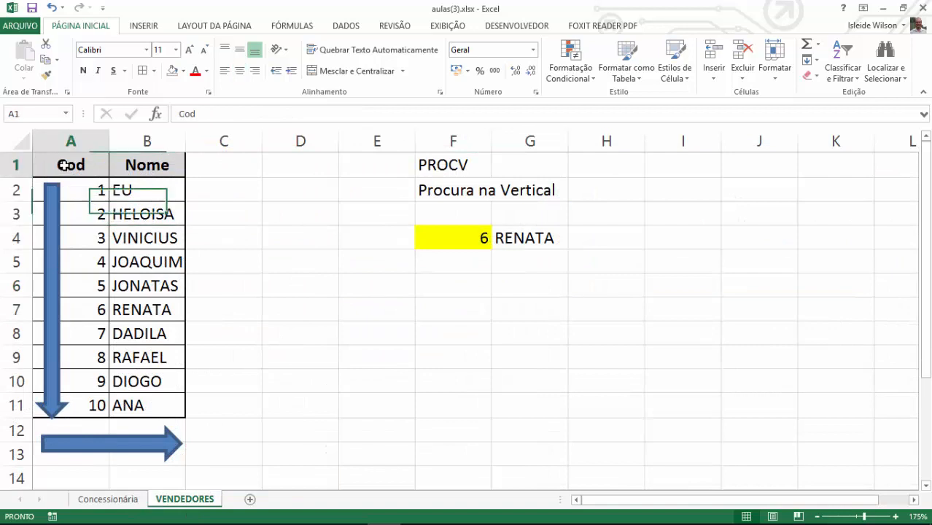
pyautogui.click(146, 182)
pyautogui.click(454, 315)
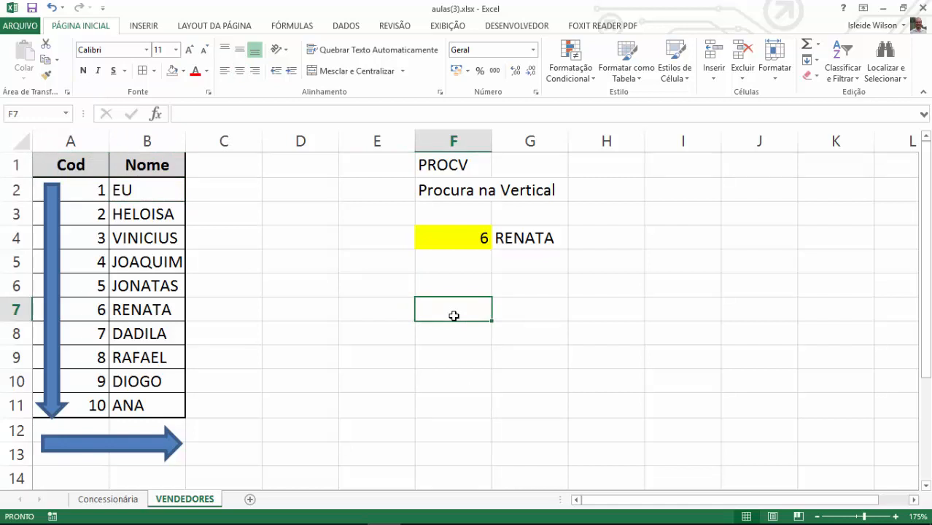
pyautogui.write('codi')
pyautogui.press('BackSpace')
pyautogui.press('Tab')
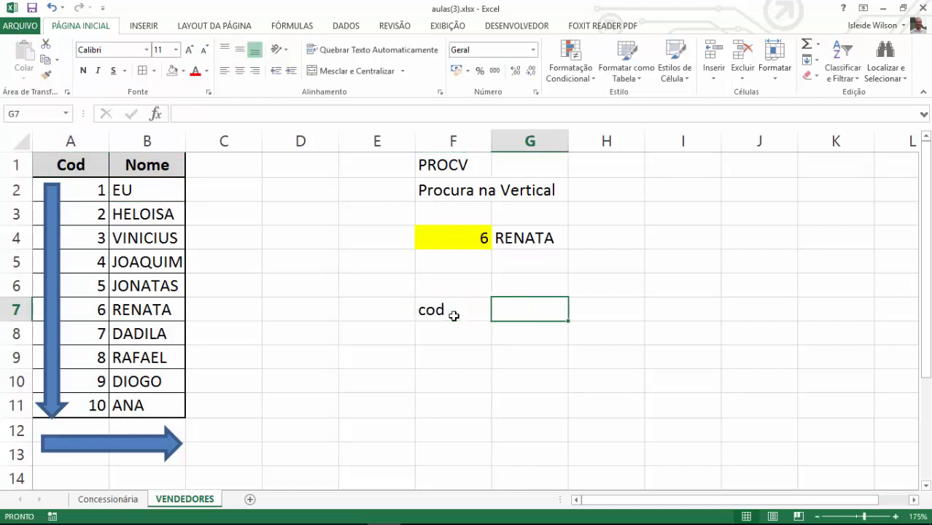
pyautogui.press('Return')
pyautogui.write('nome')
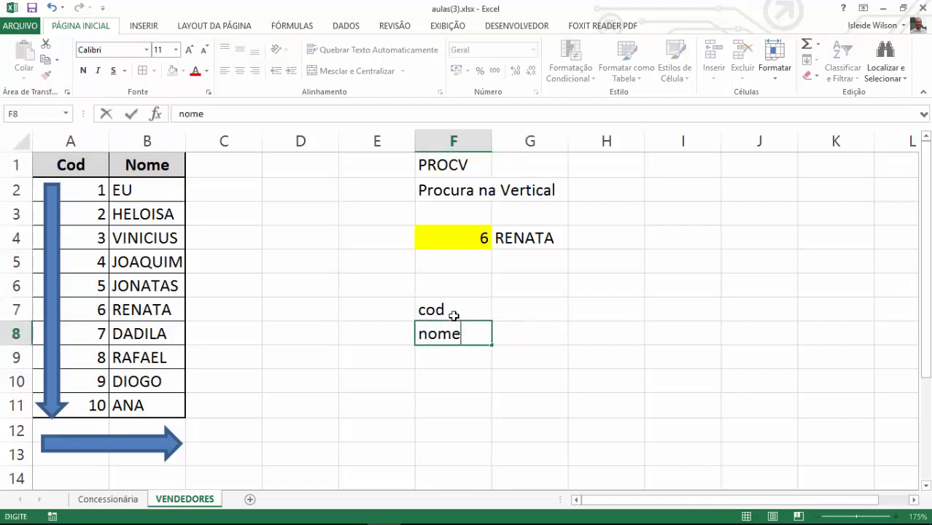
pyautogui.press('Tab')
# Enter the codes 1, 2 and 3 across G7:I7 in the cod row
pyautogui.press('Left')
pyautogui.press('Right')
pyautogui.press('Up')
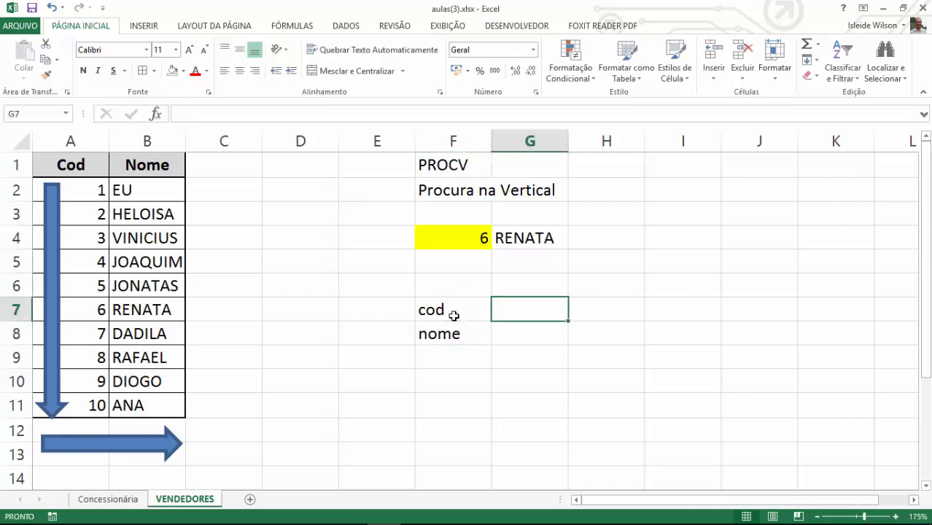
pyautogui.write('1')
pyautogui.press('Tab')
pyautogui.write('2')
pyautogui.press('Tab')
pyautogui.write('3')
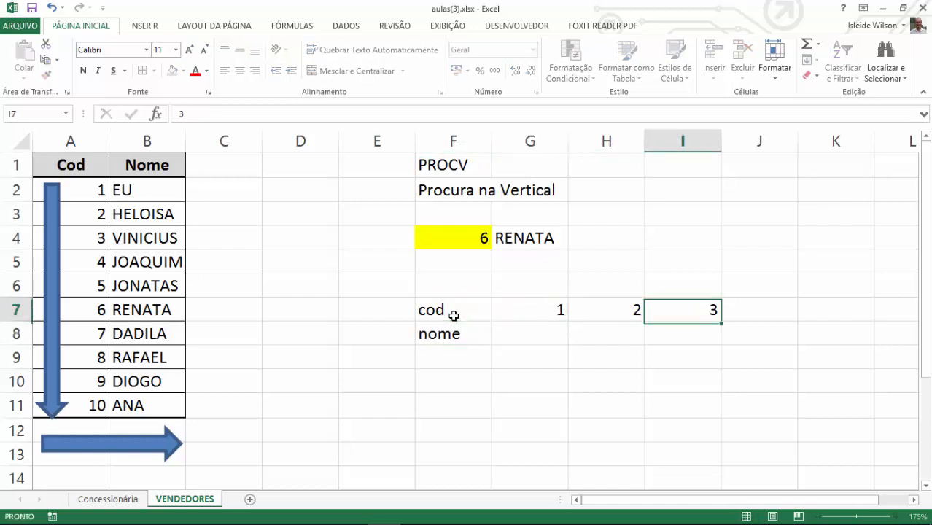
# Enter the first three seller names from the Nome column in lowercase across G8:I8
pyautogui.press('Down')
pyautogui.press('Left')
pyautogui.press('Left')
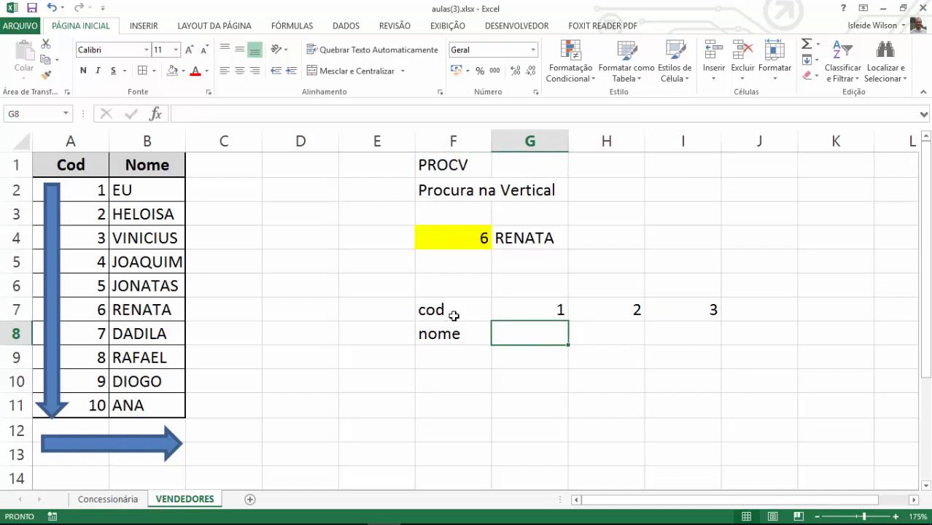
pyautogui.write('eu')
pyautogui.press('Tab')
pyautogui.write('helois')
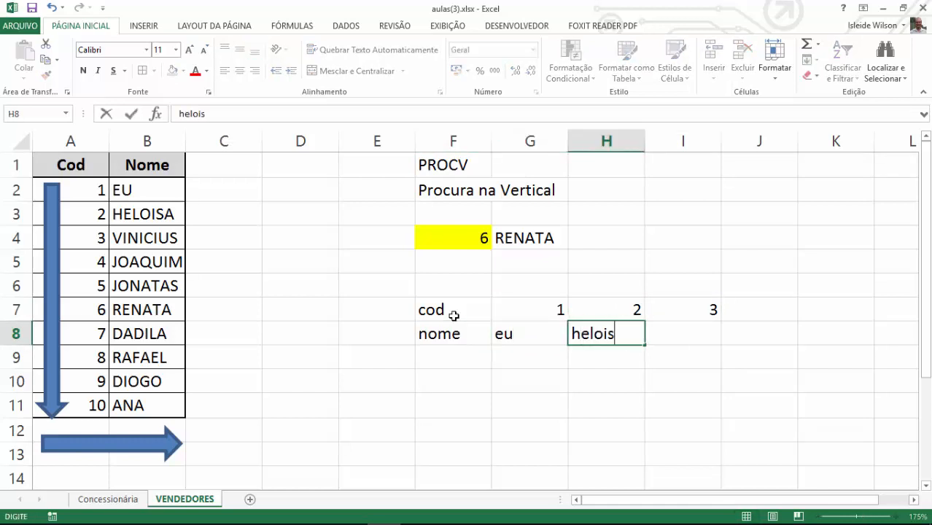
pyautogui.write('a')
pyautogui.press('Tab')
pyautogui.write('vin')
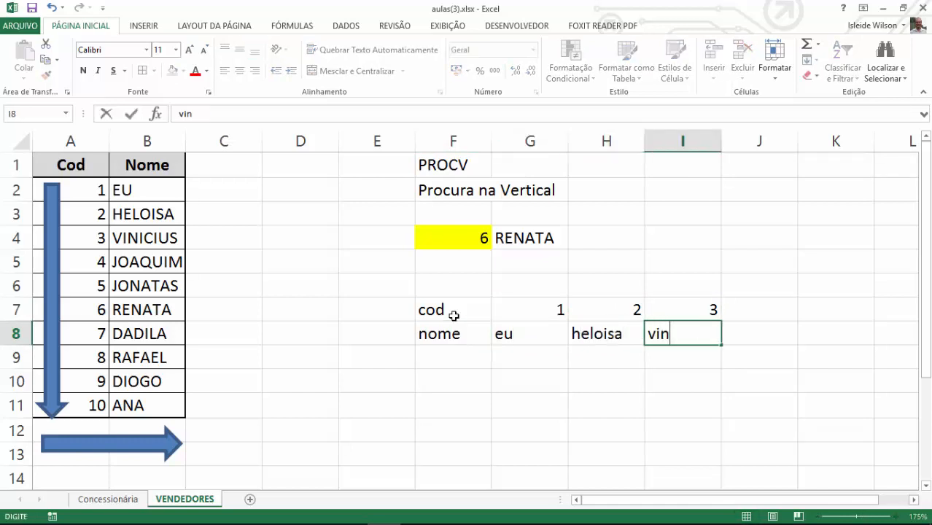
pyautogui.write('inicius')
pyautogui.press('Return')
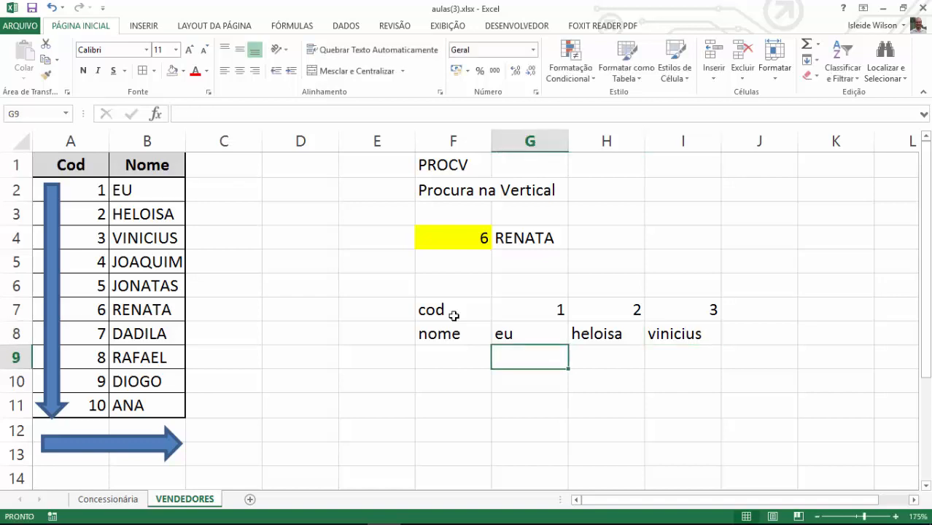
# Label E4 as PROCV and E5 as PROCH, and enter the lookup code 3 in F5
pyautogui.click(402, 235)
pyautogui.write('PROCV')
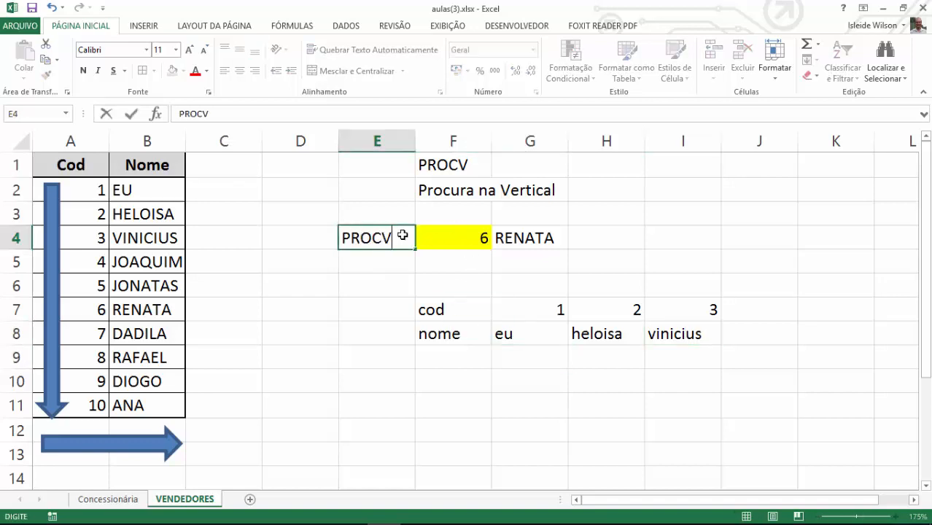
pyautogui.press('Return')
pyautogui.write('PROCH')
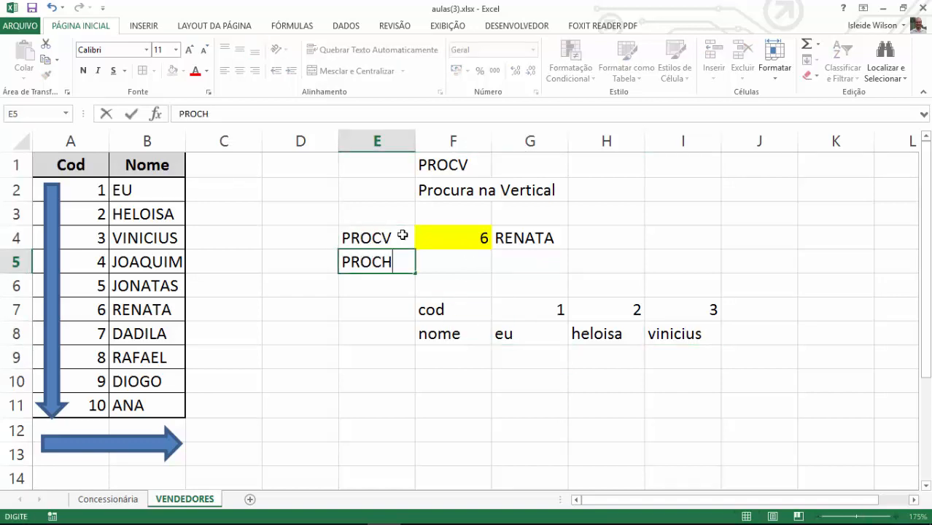
pyautogui.press('Tab')
pyautogui.write('6')
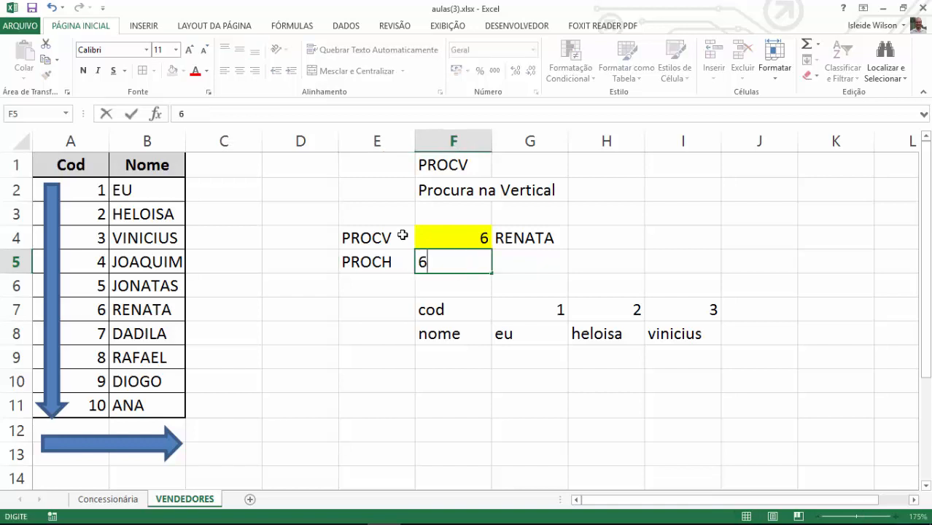
pyautogui.write('3')
pyautogui.press('Tab')
pyautogui.write('=')
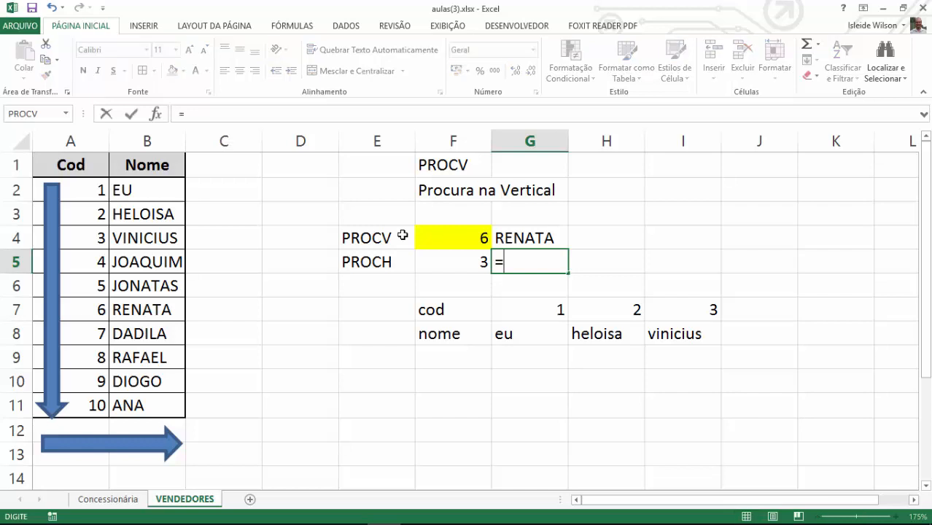
pyautogui.press('Escape')
# Apply all borders to the horizontal cod and nome table in F7:I8
pyautogui.moveTo(73, 167); pyautogui.dragTo(131, 381)
pyautogui.moveTo(451, 306); pyautogui.dragTo(671, 337)
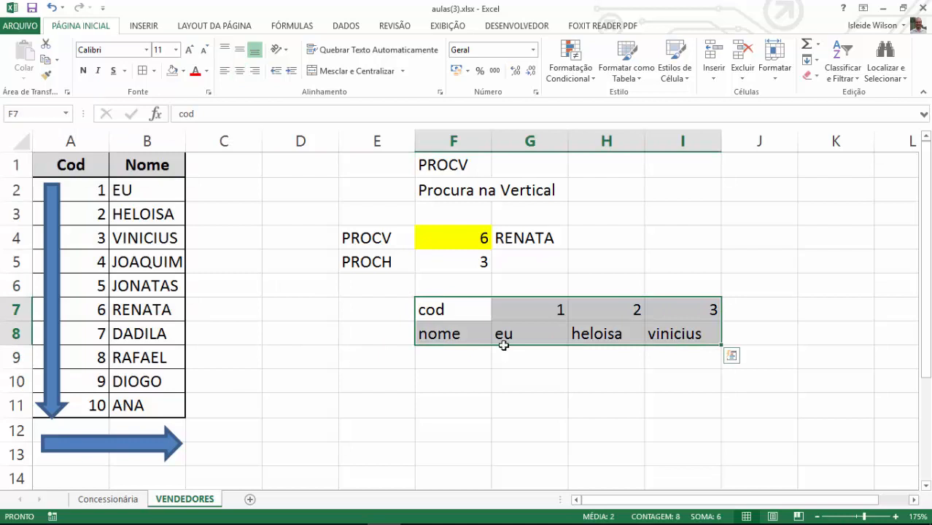
pyautogui.click(153, 70)
pyautogui.click(177, 175)
# Copy the formatting of the Cod header in A1 onto the cod and nome labels in F7:F8
pyautogui.click(449, 325)
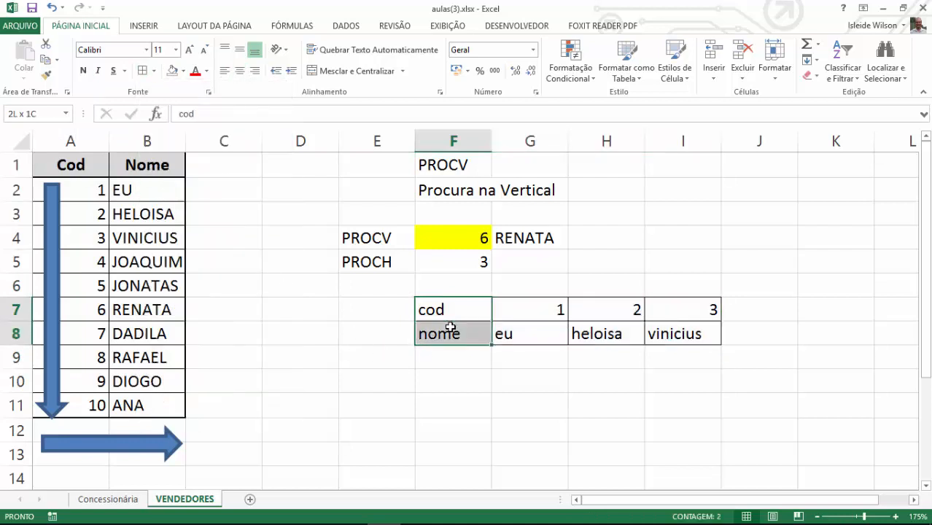
pyautogui.click(65, 170)
pyautogui.click(46, 75)
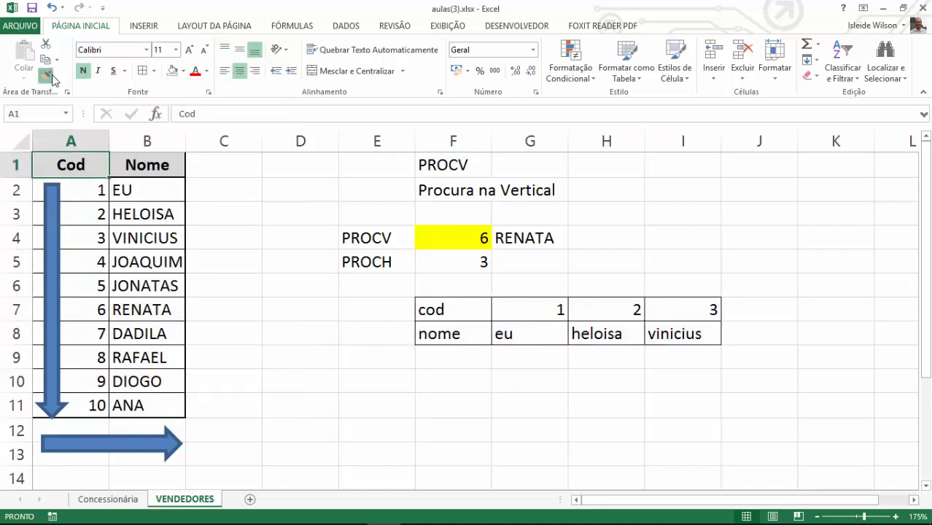
pyautogui.moveTo(437, 306); pyautogui.dragTo(443, 335)
pyautogui.click(367, 339)
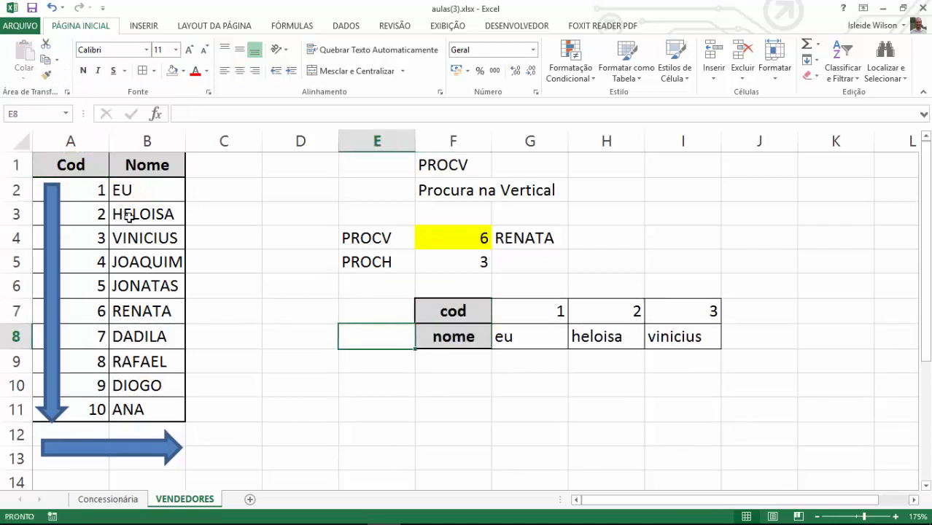
# Start a PROCH formula in G5 with F5 as the lookup value
pyautogui.moveTo(79, 170); pyautogui.dragTo(90, 402)
pyautogui.moveTo(466, 302); pyautogui.dragTo(677, 314)
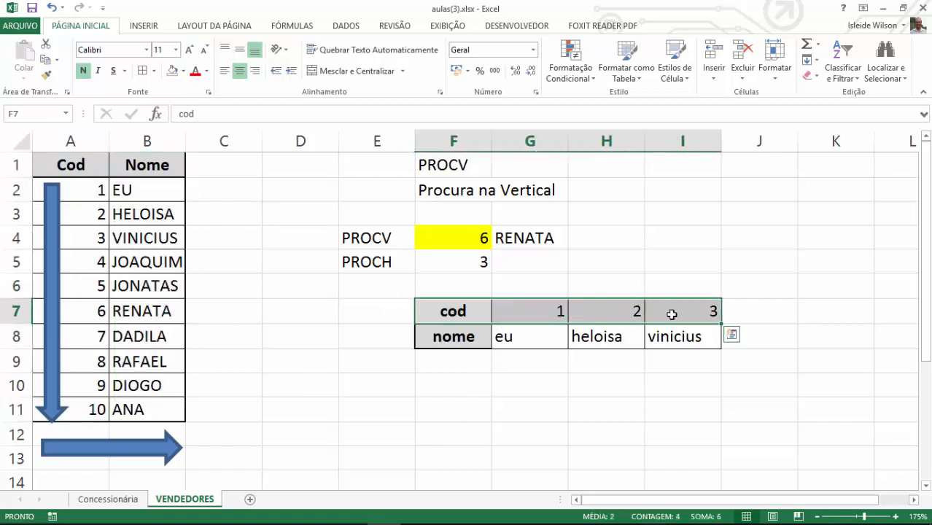
pyautogui.click(556, 262)
pyautogui.write('=')
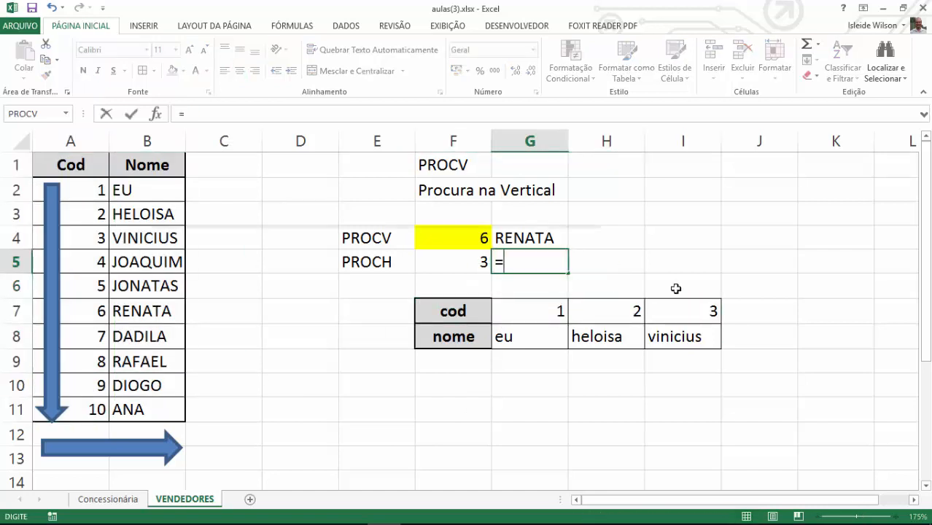
pyautogui.write('PROCV(')
pyautogui.press('BackSpace')
pyautogui.press('BackSpace')
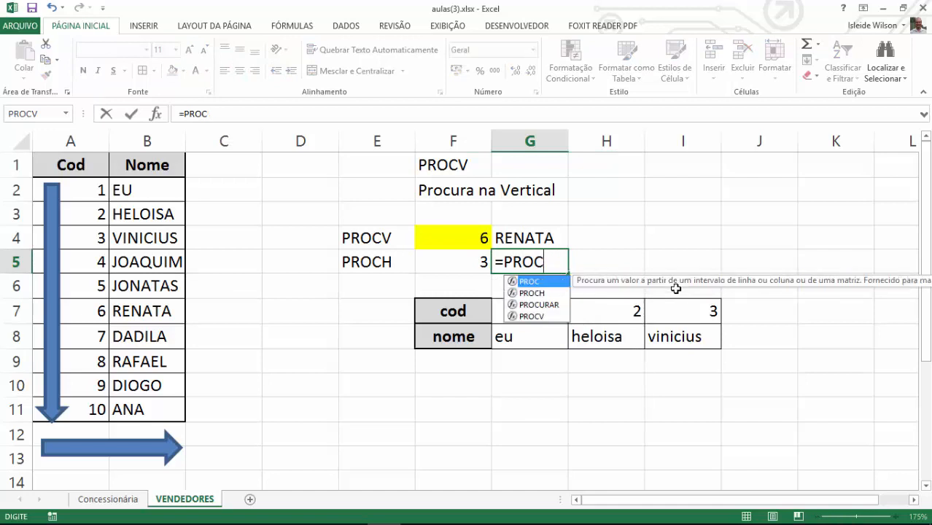
pyautogui.write('H(')
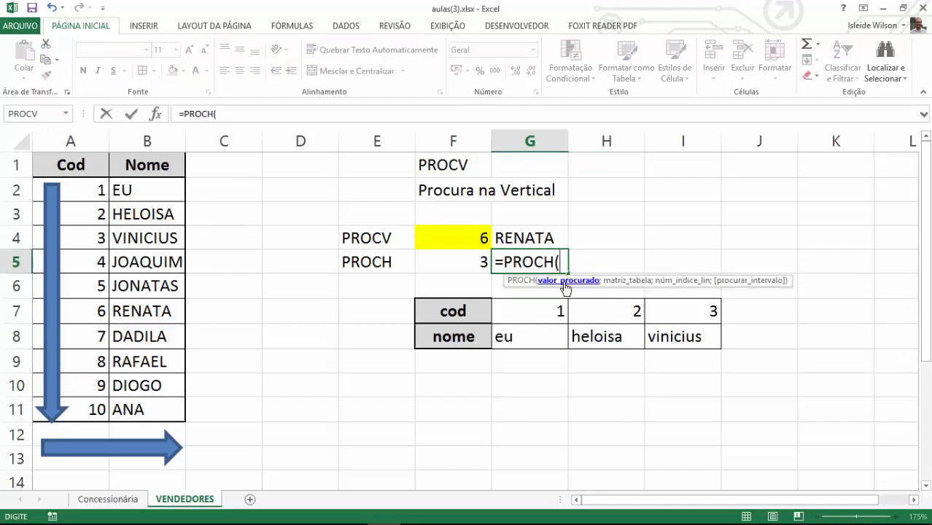
pyautogui.click(458, 263)
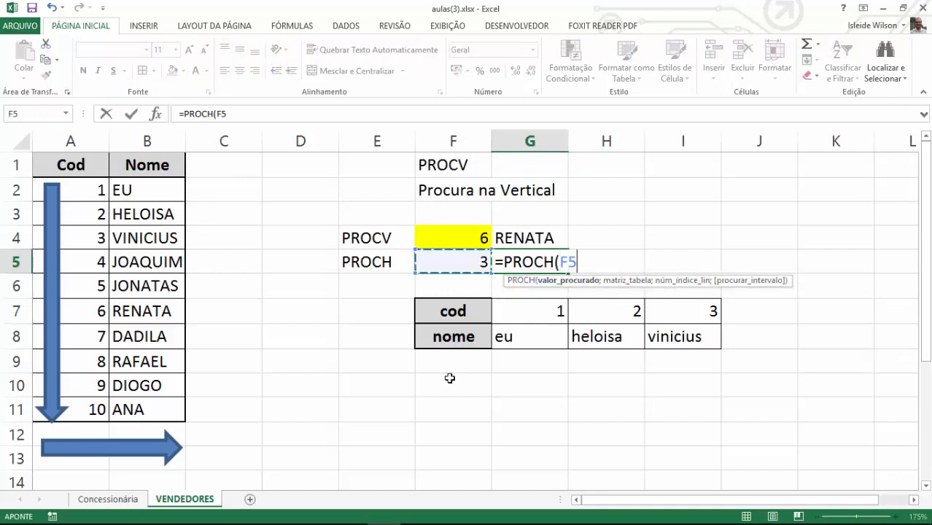
# Complete the PROCH formula in G5 with F7:I8 as the table, row index 2 and 0 for an exact match
pyautogui.write(';')
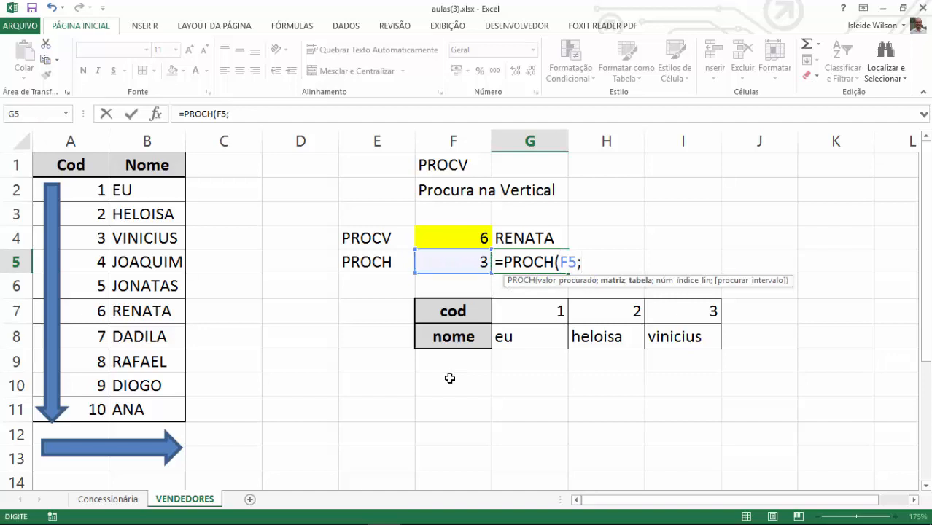
pyautogui.moveTo(469, 312); pyautogui.dragTo(679, 336)
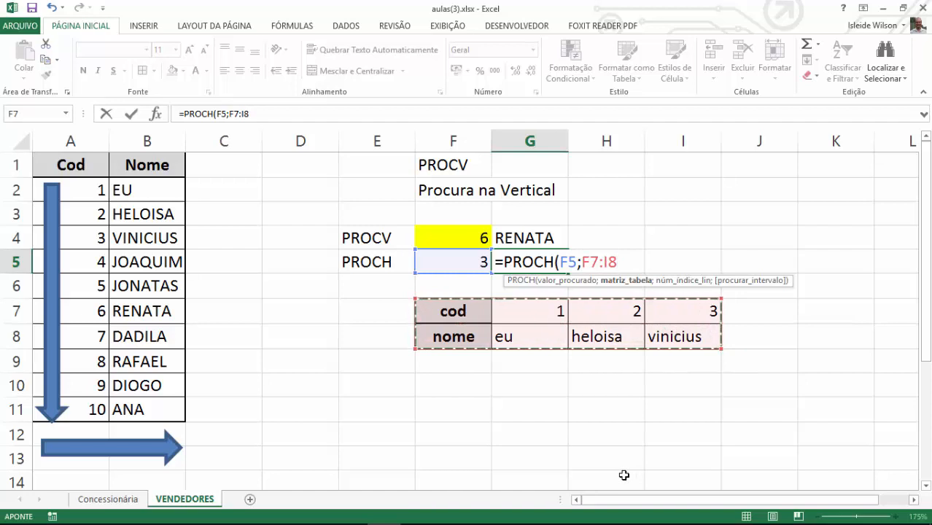
pyautogui.write(';2')
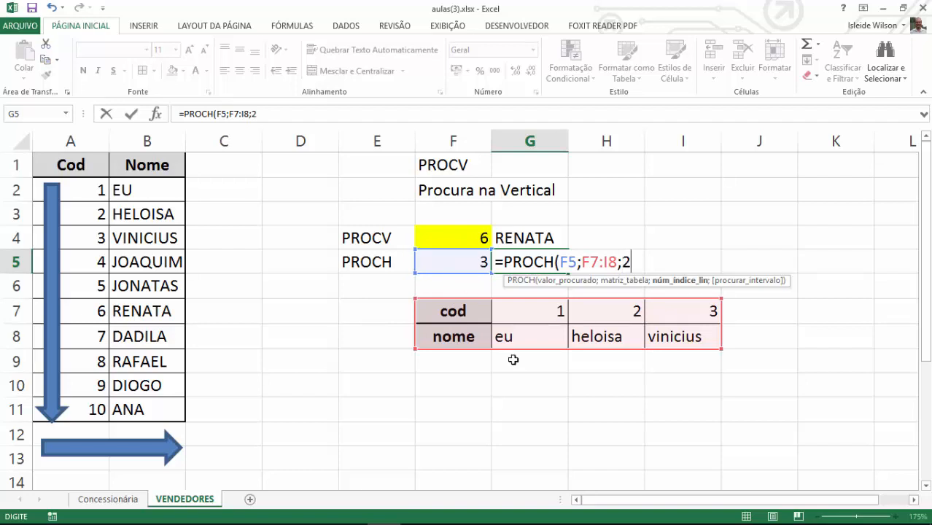
pyautogui.write(';0')
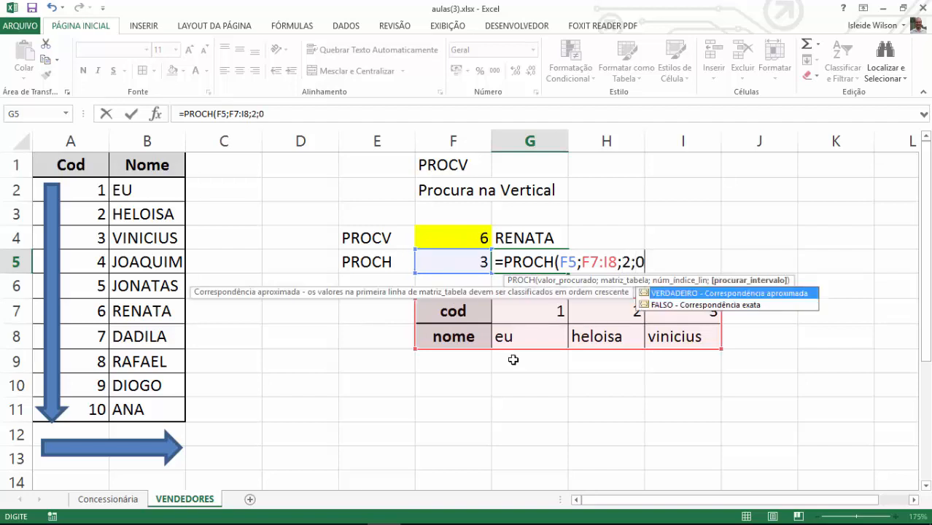
pyautogui.write(')')
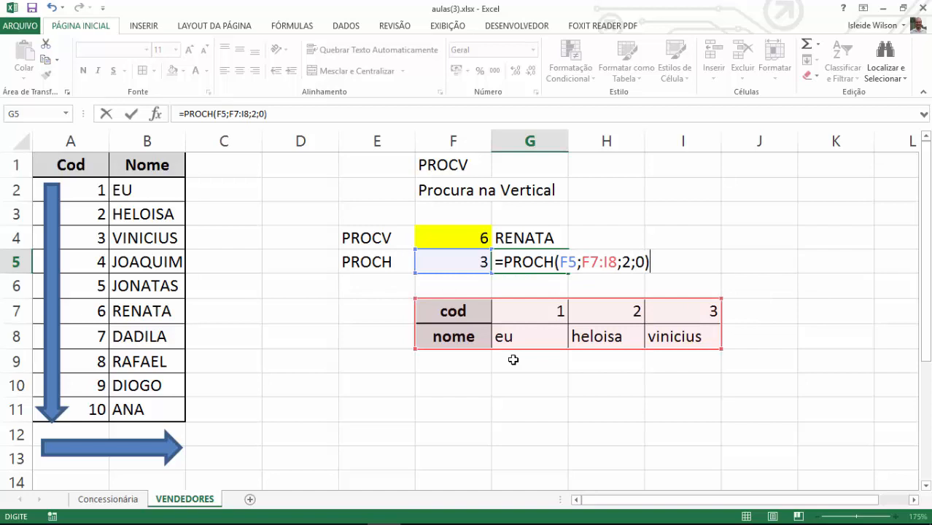
pyautogui.press('Return')
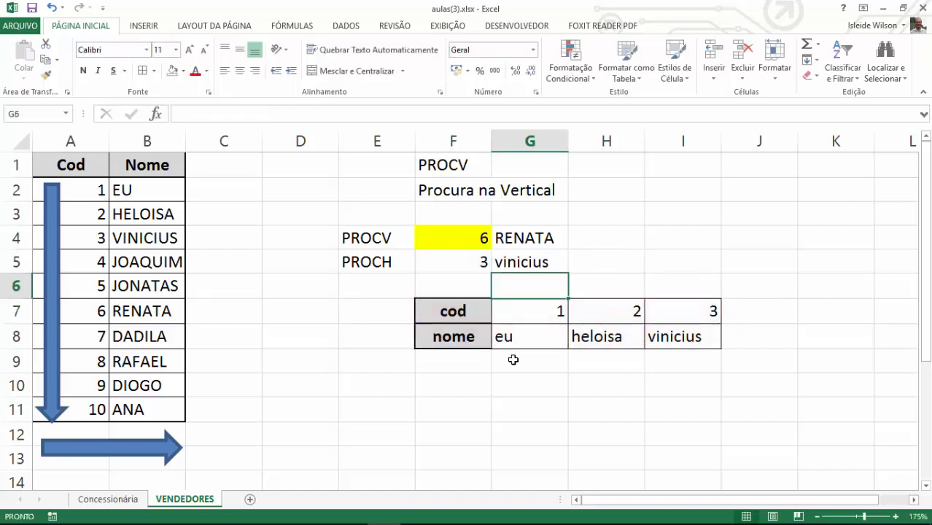
# Test the PROCH lookup by entering codes 1 and 2 in F5
pyautogui.press('Up')
pyautogui.press('Left')
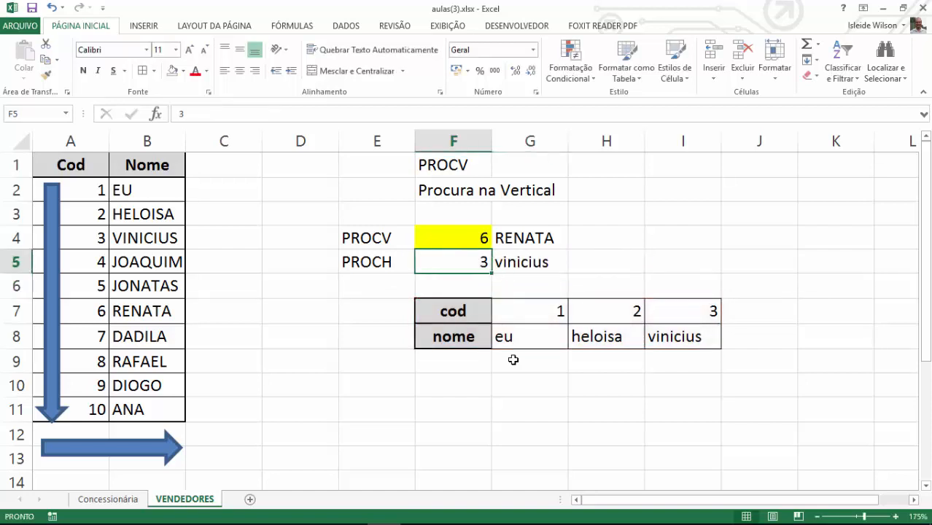
pyautogui.write('1')
pyautogui.press('Tab')
pyautogui.press('Left')
pyautogui.write('2')
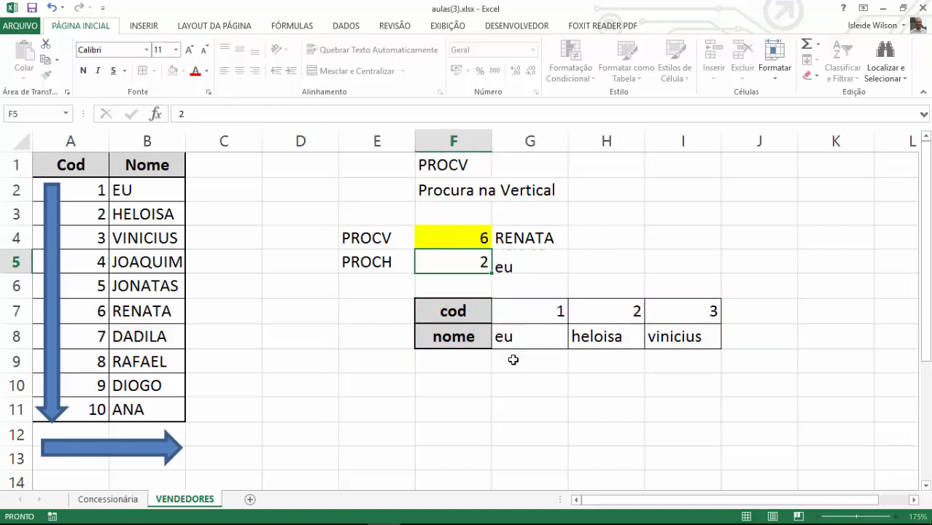
pyautogui.press('Tab')
pyautogui.press('Left')
# Test the PROCV lookup in F4 with codes 1 and 2, and leave the code set to 3
pyautogui.press('Up')
pyautogui.write('1')
pyautogui.press('Tab')
pyautogui.press('Left')
pyautogui.write('2')
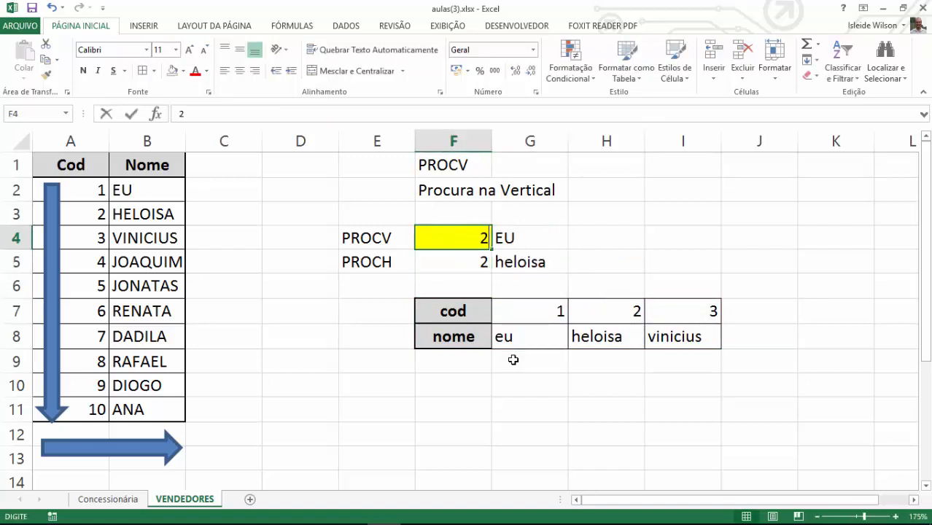
pyautogui.press('Tab')
pyautogui.press('Left')
pyautogui.write('3')
pyautogui.press('Tab')
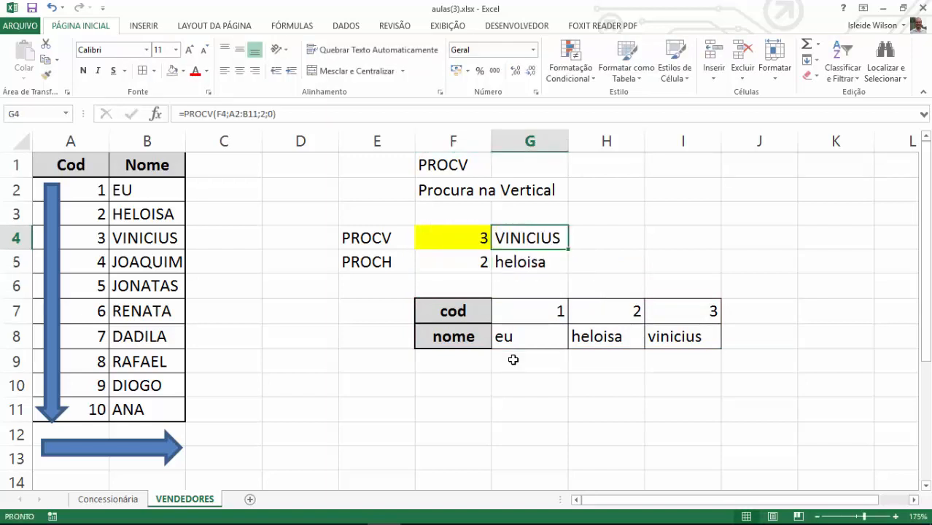
# Set the PROCH lookup code in F5 to 3
pyautogui.press('Down')
pyautogui.press('Left')
pyautogui.write('3')
pyautogui.press('Tab')
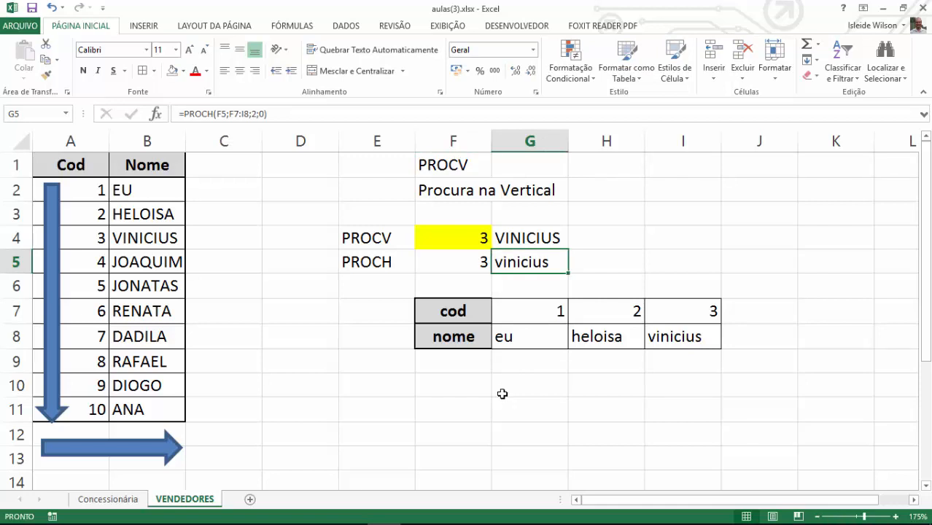
# Review the PROCH formula in G5 and its F7:I8 table range without changing it
pyautogui.doubleClick(514, 256)
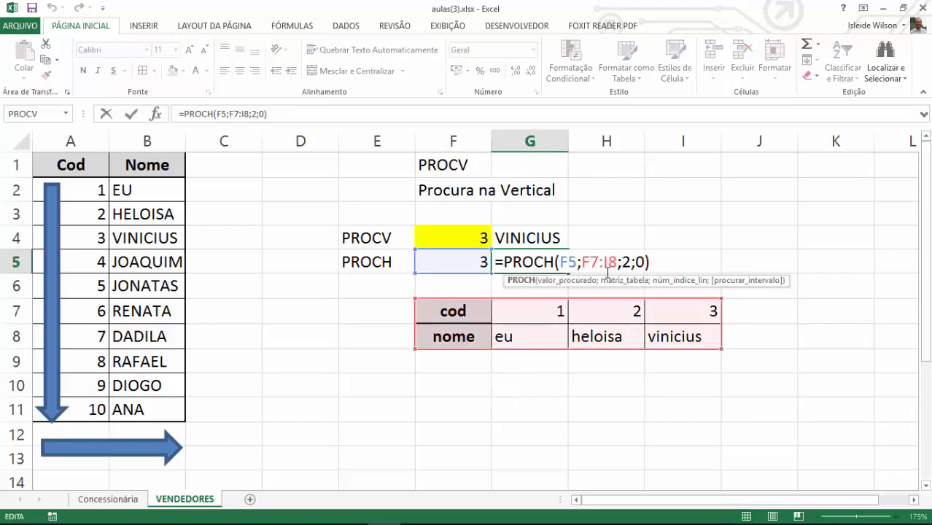
pyautogui.moveTo(545, 266); pyautogui.dragTo(610, 261)
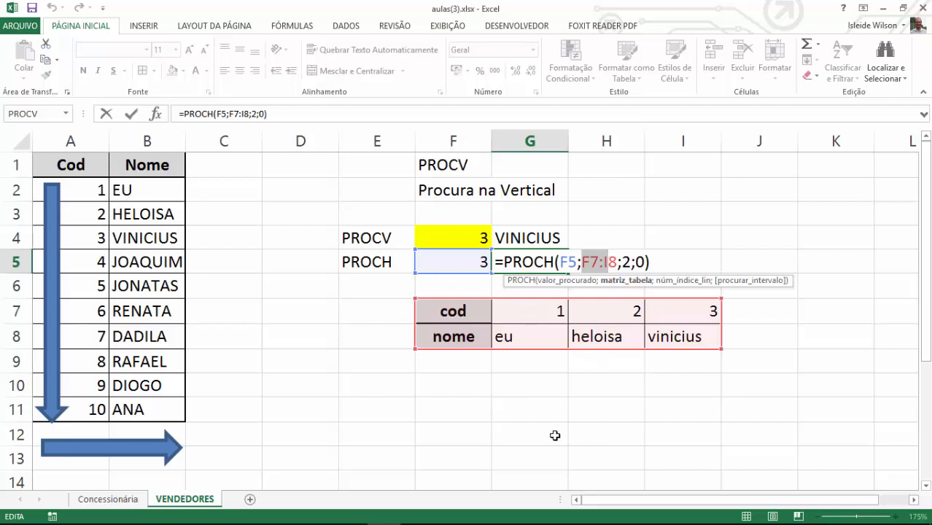
pyautogui.press('Return')
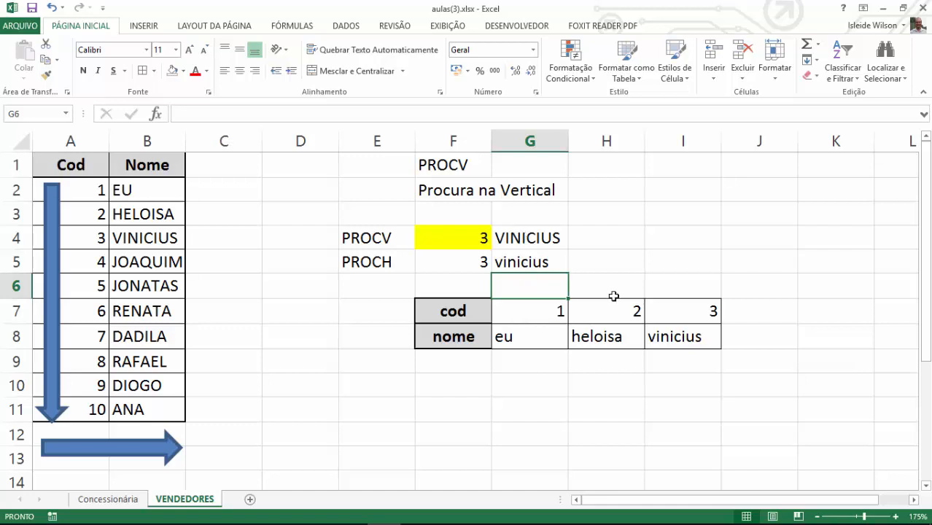
pyautogui.click(832, 361)
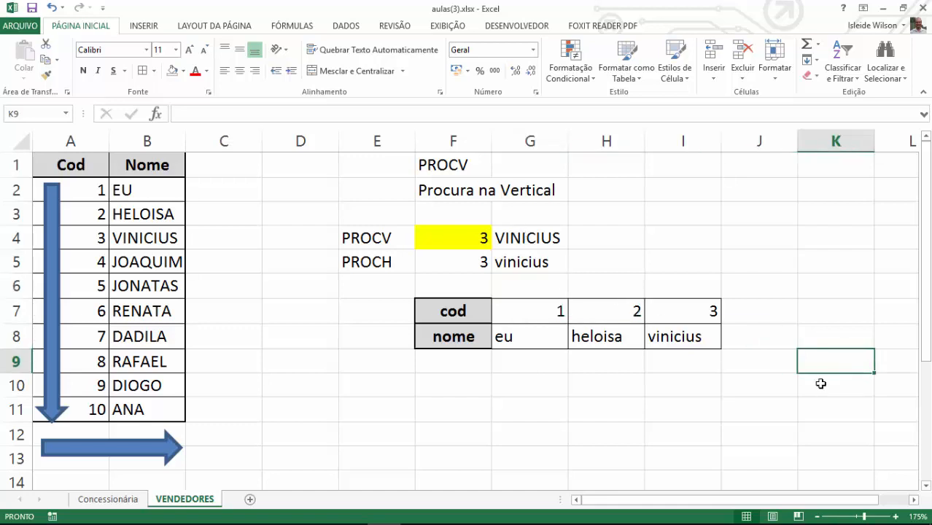
pyautogui.press('Right')
pyautogui.press('Right')
pyautogui.press('Right')
pyautogui.press('Right')
pyautogui.press('Right')
pyautogui.press('Right')
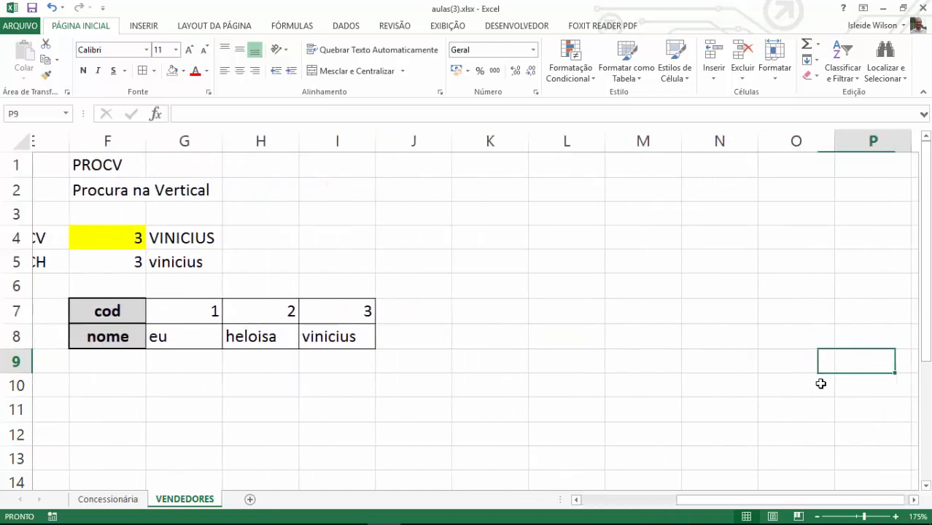
pyautogui.press('Left')
pyautogui.press('Right')
pyautogui.press('Right')
pyautogui.press('Right')
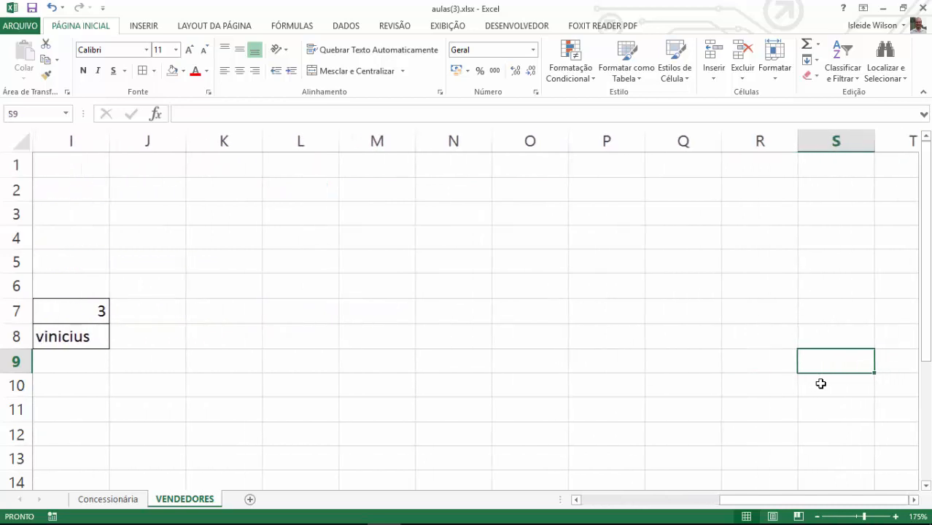
pyautogui.press('Left')
pyautogui.press('Up')
pyautogui.press('Left')
pyautogui.press('Left')
pyautogui.press('Left')
pyautogui.press('Left')
pyautogui.press('Left')
pyautogui.press('Left')
pyautogui.press('Left')
pyautogui.press('Left')
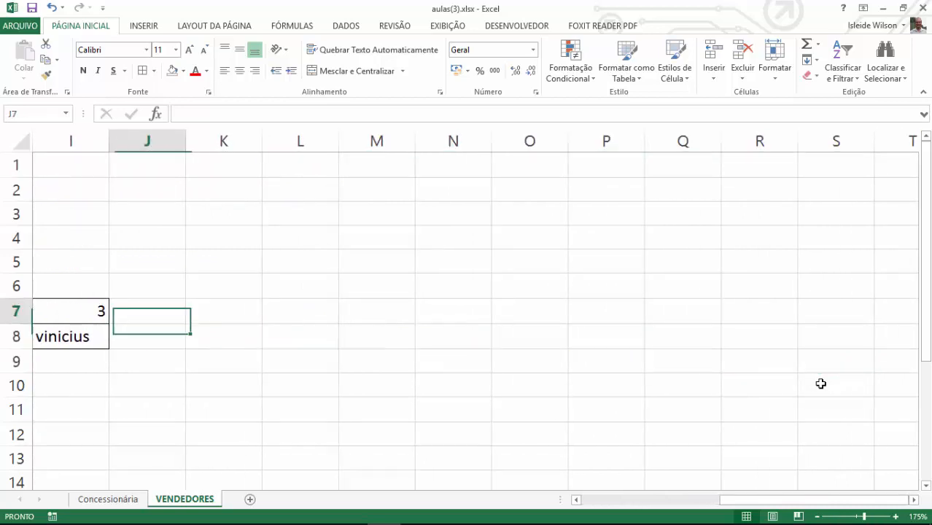
pyautogui.press('Up')
pyautogui.press('Left')
pyautogui.press('Left')
pyautogui.press('Left')
pyautogui.press('Left')
pyautogui.press('Left')
pyautogui.press('Left')
pyautogui.press('Left')
pyautogui.press('Left')
pyautogui.press('Left')
pyautogui.press('Up')
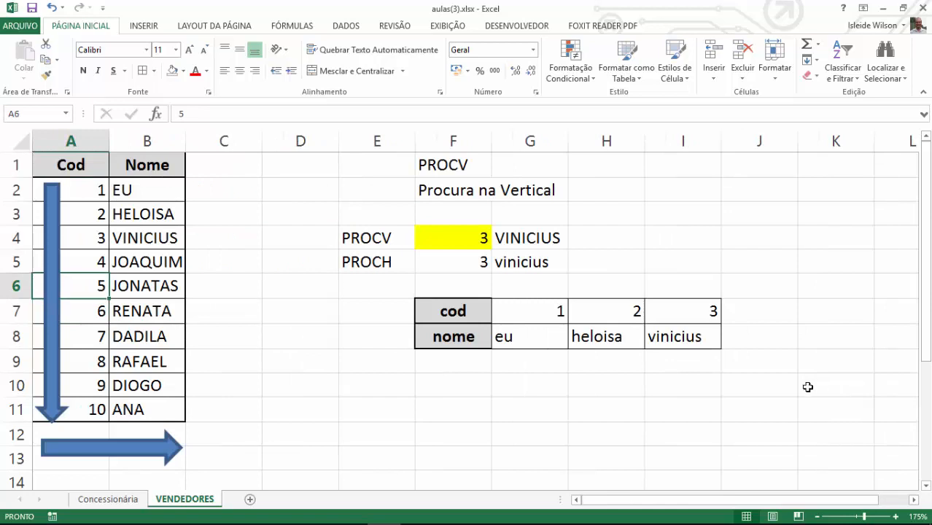
# Copy the Cod and Nome headers with the first four records from A1:B5 to a new table starting at L1
pyautogui.click(77, 165)
pyautogui.moveTo(77, 165); pyautogui.dragTo(133, 262)
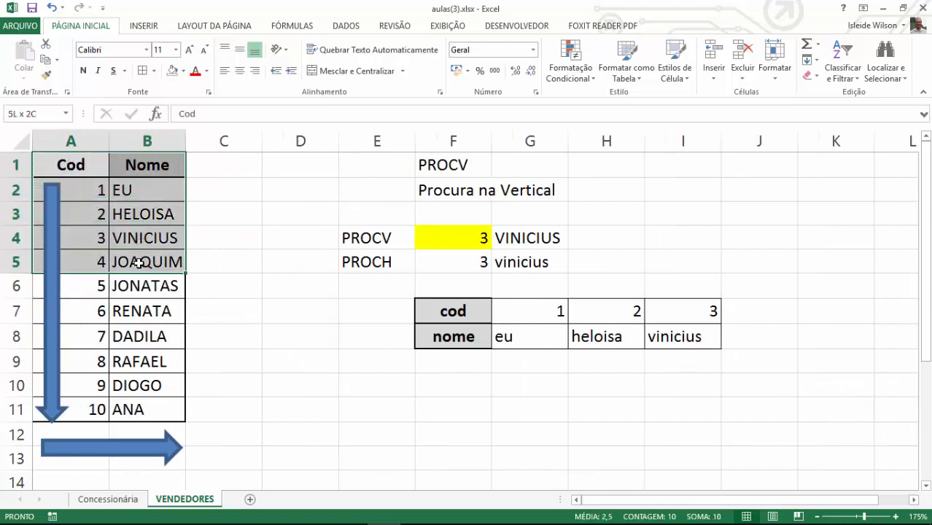
pyautogui.hotkey('ctrl', 'c')
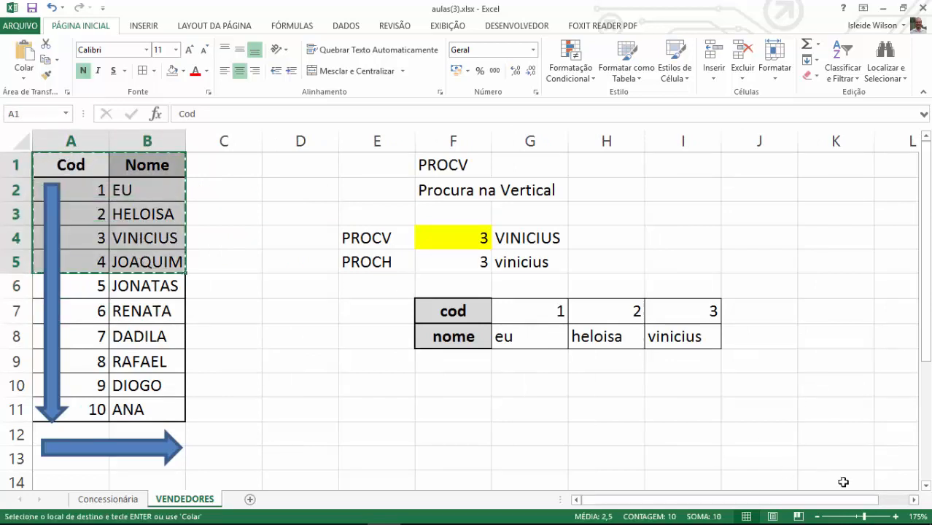
pyautogui.click(914, 500)
pyautogui.click(914, 500)
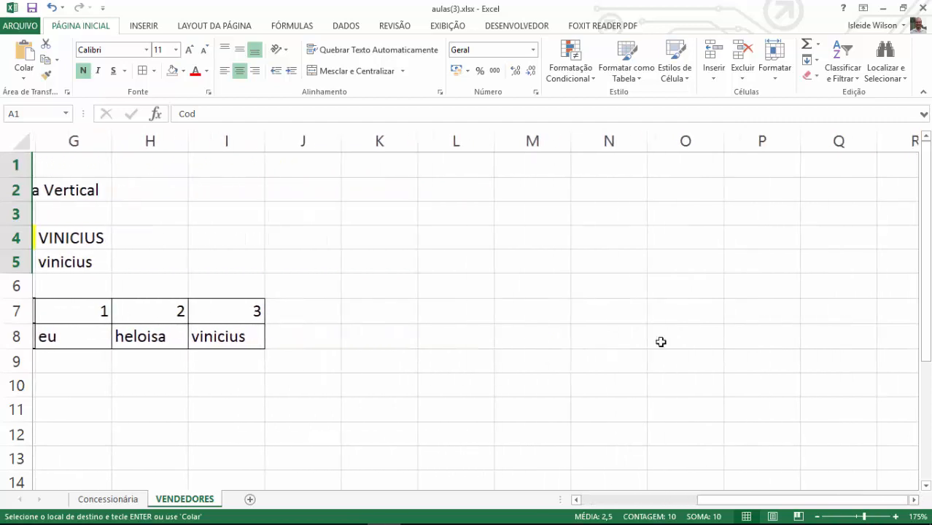
pyautogui.click(455, 167)
pyautogui.hotkey('ctrl', 'v')
# Add an idade column in N1 beside the copied table, with the ages 15, 18, 21 and 30 in N2:N5
pyautogui.click(607, 168)
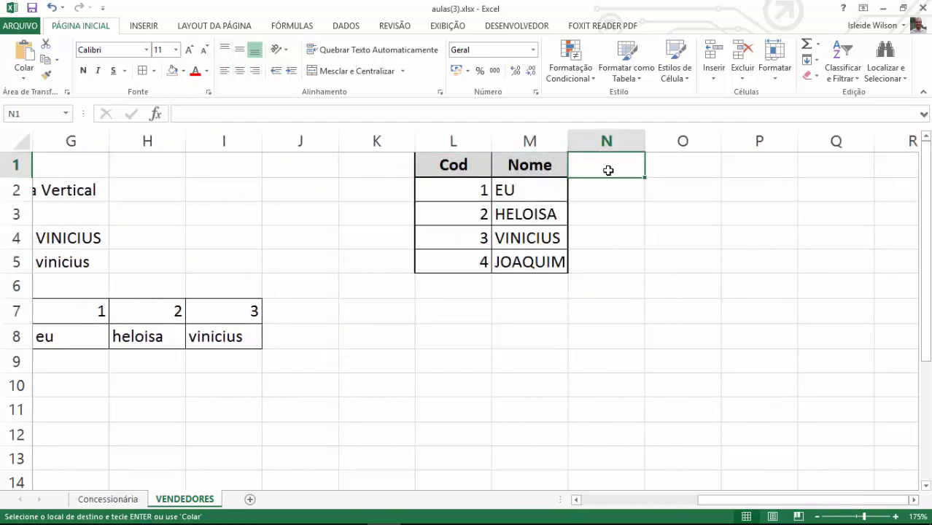
pyautogui.write('idade')
pyautogui.press('Return')
pyautogui.press('Left')
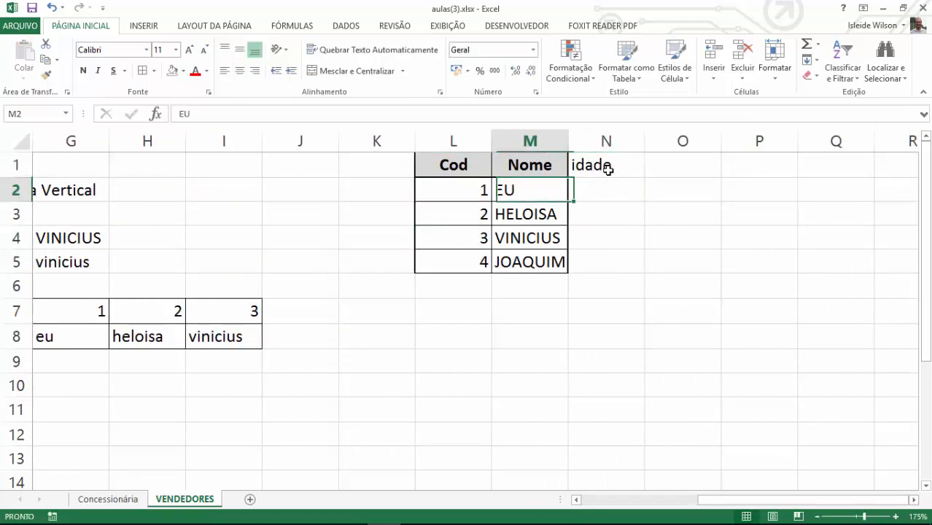
pyautogui.press('Right')
pyautogui.write('15')
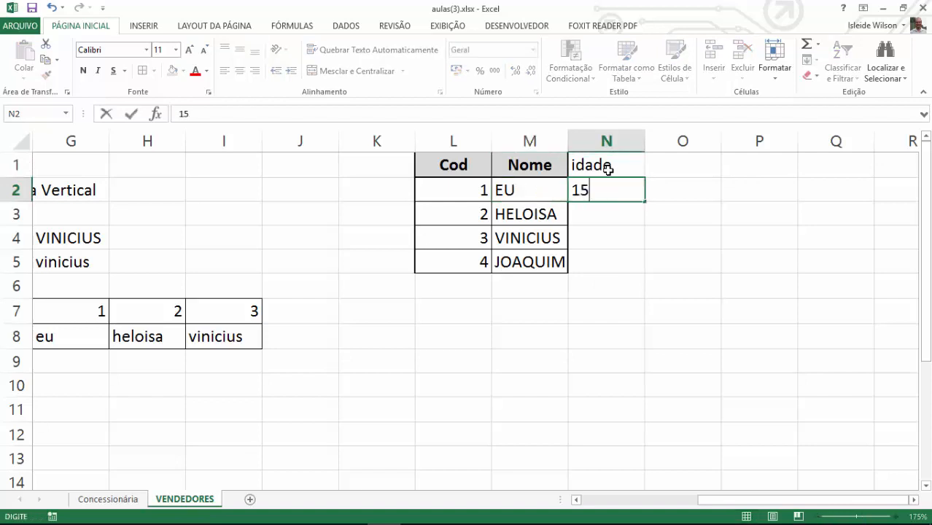
pyautogui.press('Return')
pyautogui.write('18')
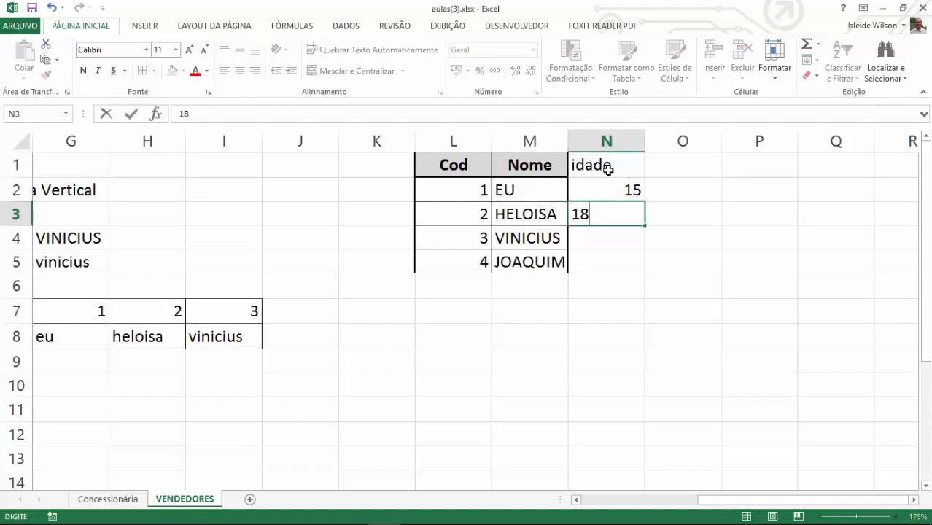
pyautogui.press('Return')
pyautogui.write('21')
pyautogui.press('Return')
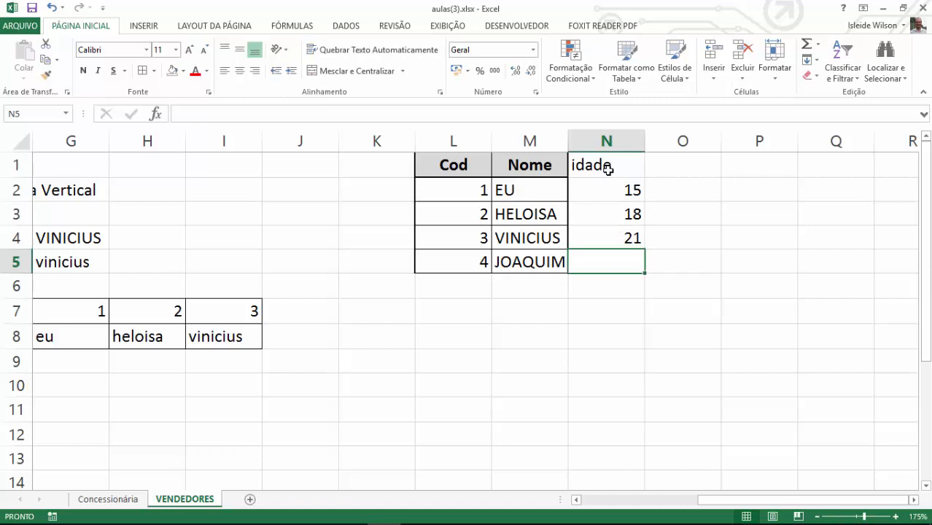
pyautogui.write('30')
pyautogui.press('Return')
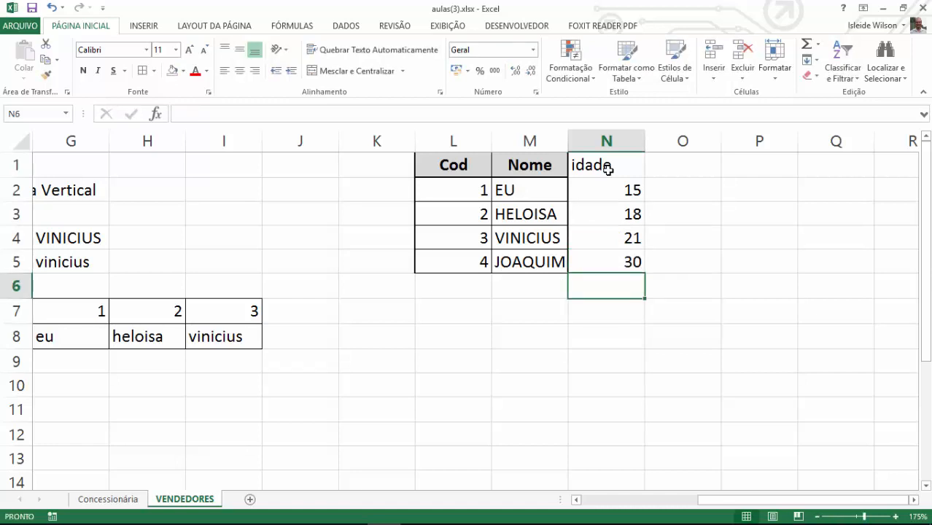
# Copy the Nome header's formatting onto idade in N1 and apply all borders to L2:N5
pyautogui.click(513, 166)
pyautogui.click(46, 73)
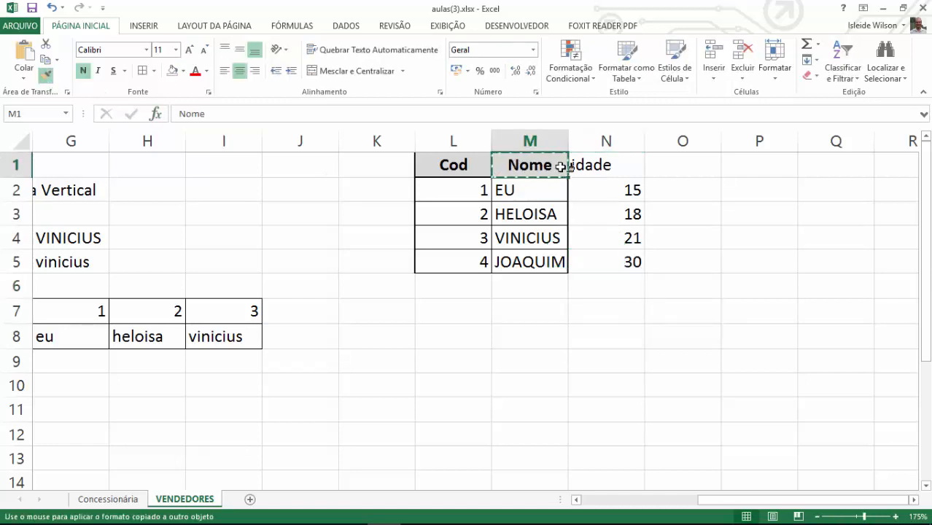
pyautogui.click(580, 165)
pyautogui.moveTo(603, 199); pyautogui.dragTo(593, 258)
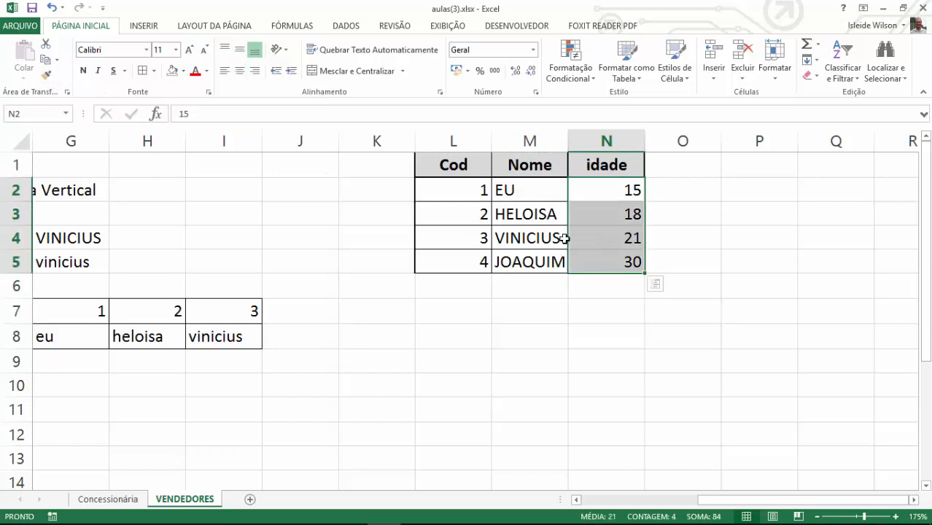
pyautogui.moveTo(464, 194); pyautogui.dragTo(583, 255)
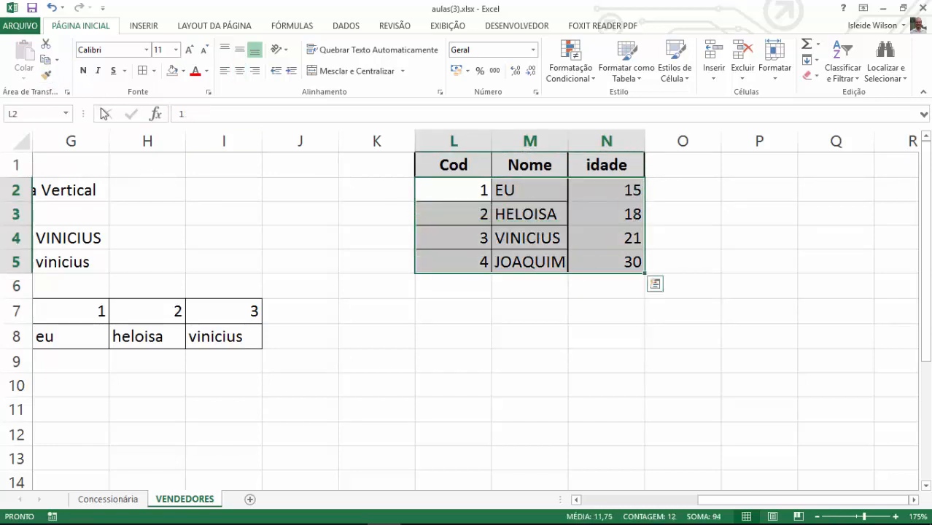
pyautogui.click(143, 71)
pyautogui.click(437, 239)
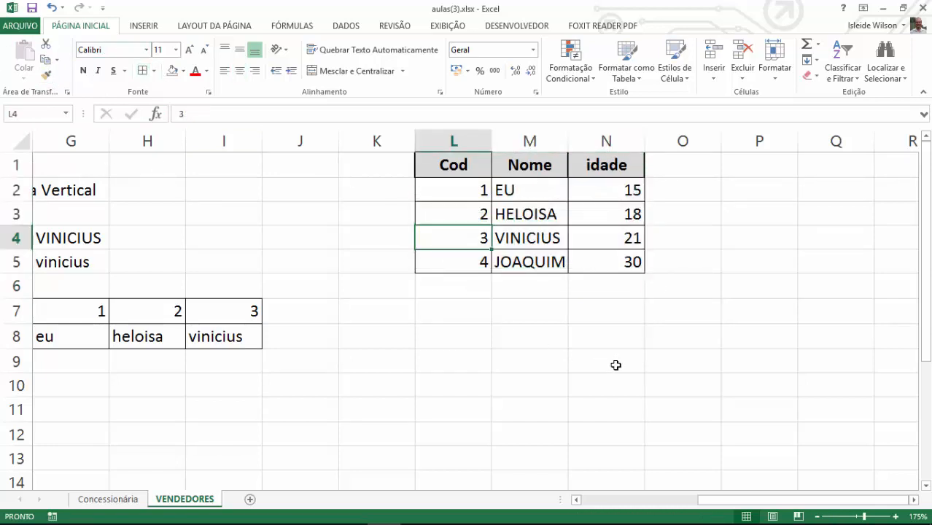
# Add a premio column header in O1, beside idade, and move to the empty cell R2
pyautogui.click(913, 501)
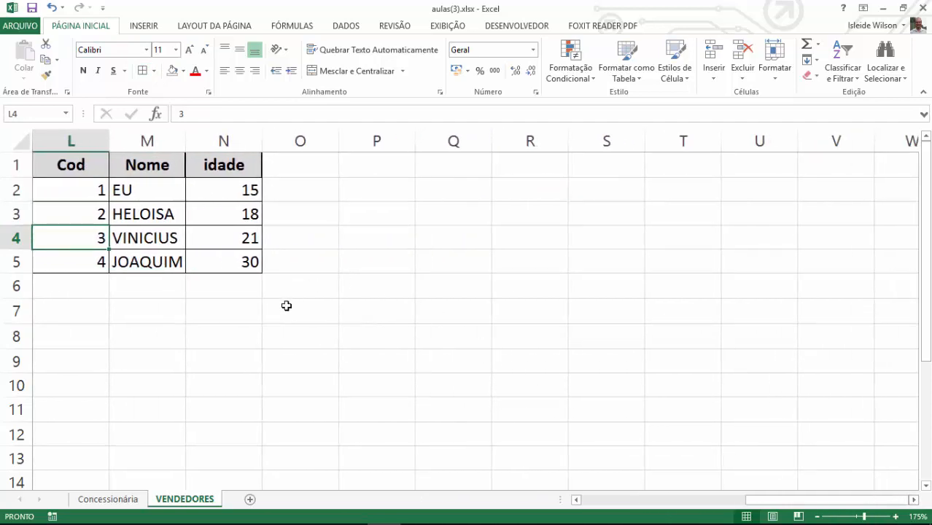
pyautogui.click(311, 163)
pyautogui.write('premio')
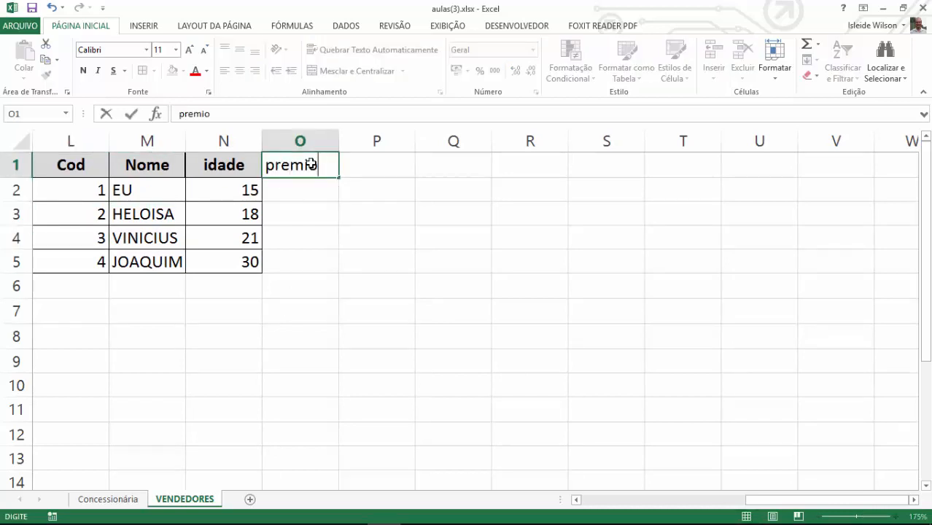
pyautogui.press('Return')
pyautogui.press('Right')
pyautogui.press('Right')
pyautogui.press('Right')
pyautogui.press('Right')
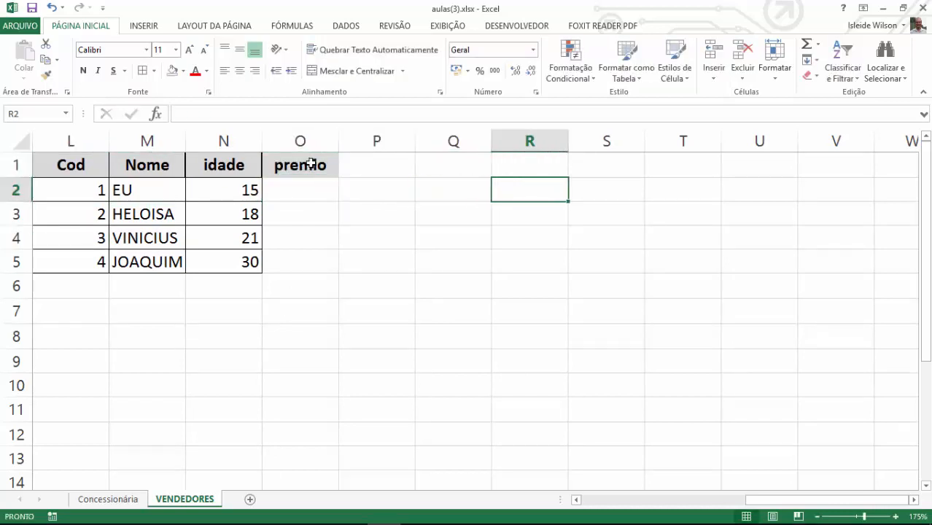
# Start a lookup table with the title tabela in S1 and the headers idade and premio in S2:T2
pyautogui.press('Up')
pyautogui.write('tabela')
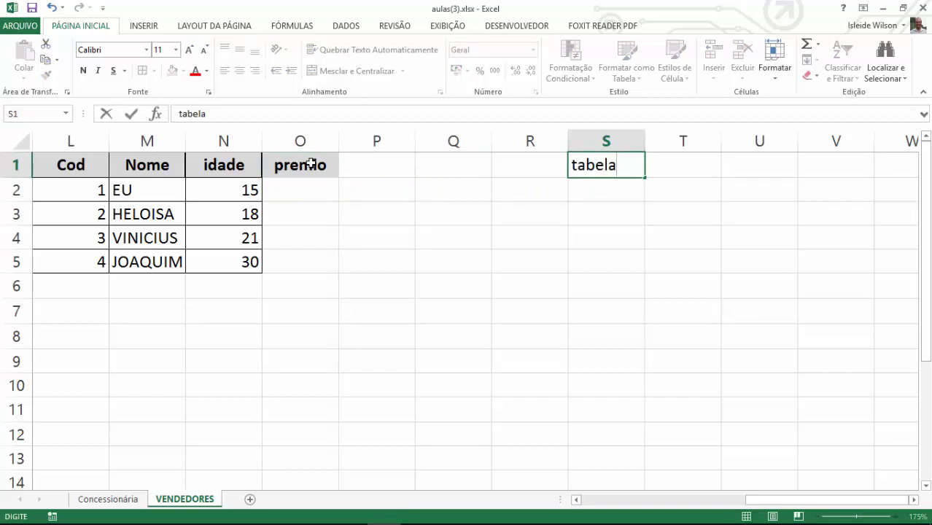
pyautogui.press('Return')
pyautogui.press('Up')
pyautogui.press('Down')
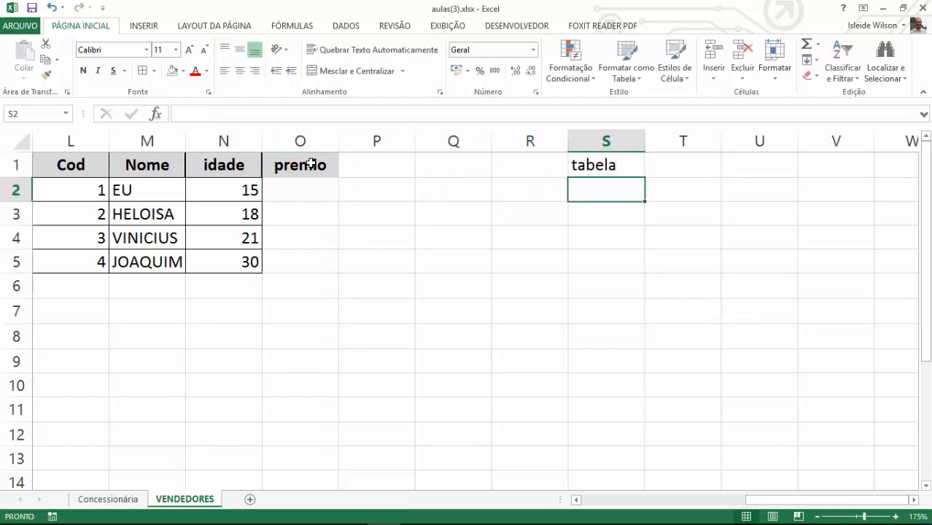
pyautogui.write('idade')
pyautogui.press('Tab')
pyautogui.write('premio')
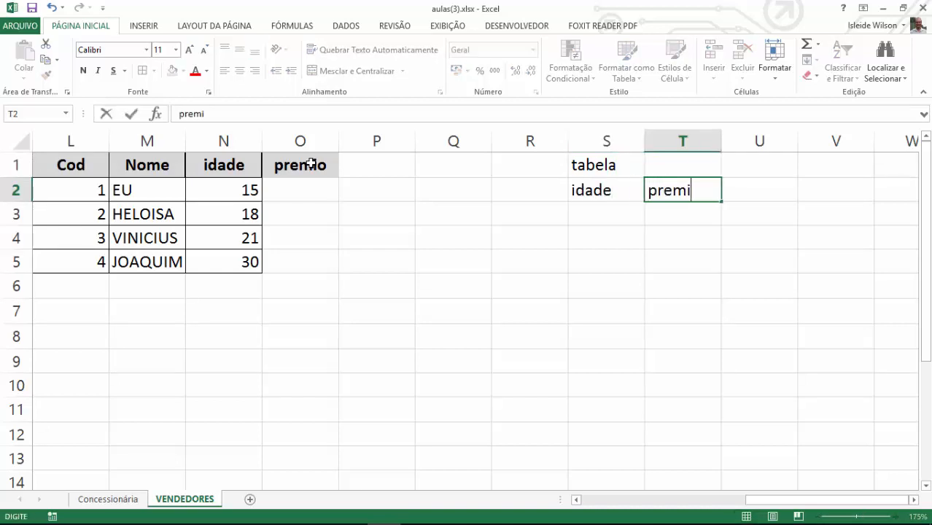
pyautogui.press('Return')
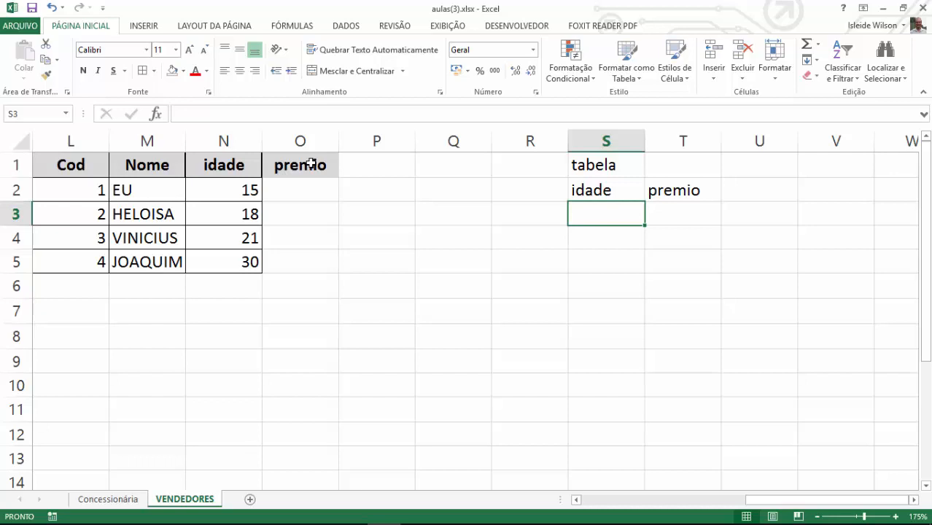
# Fill S3:T5 with the idade and premio pairs 17 and 10, 26 and 20, 40 and 50
pyautogui.write('17')
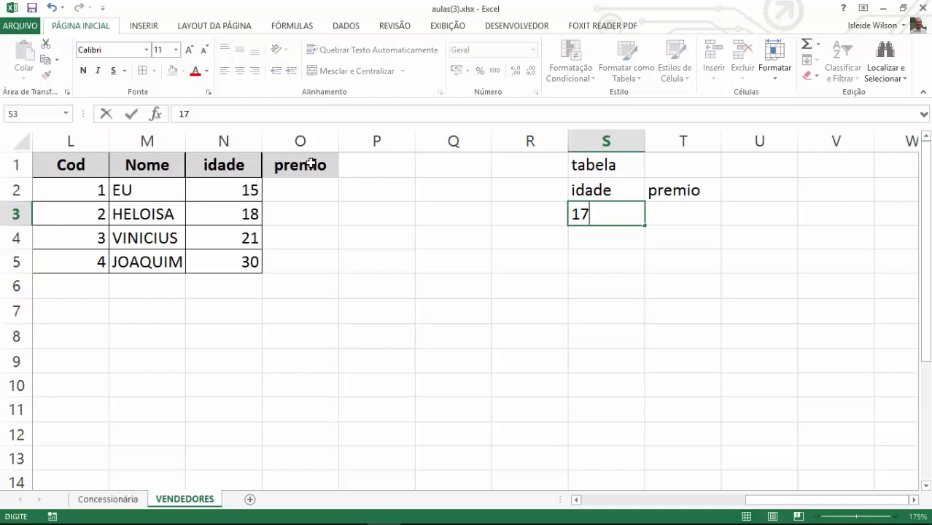
pyautogui.press('Tab')
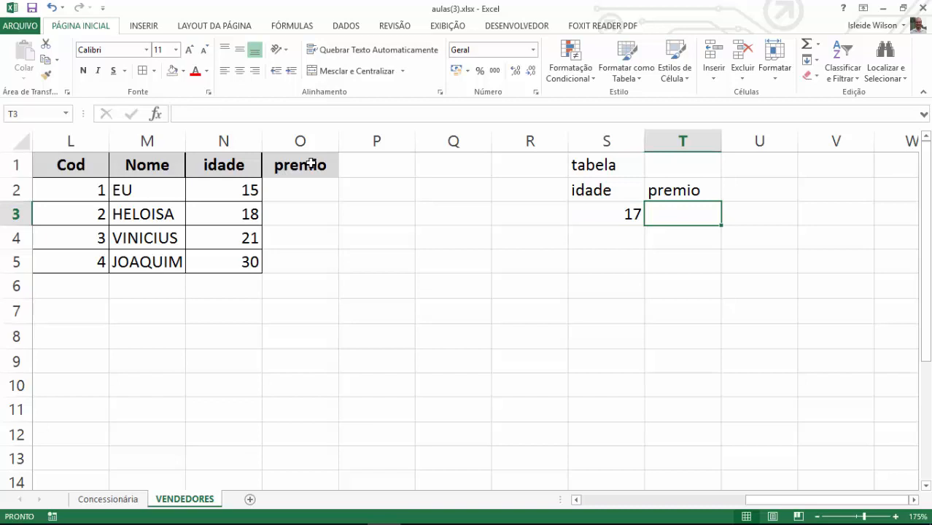
pyautogui.write('10')
pyautogui.press('Return')
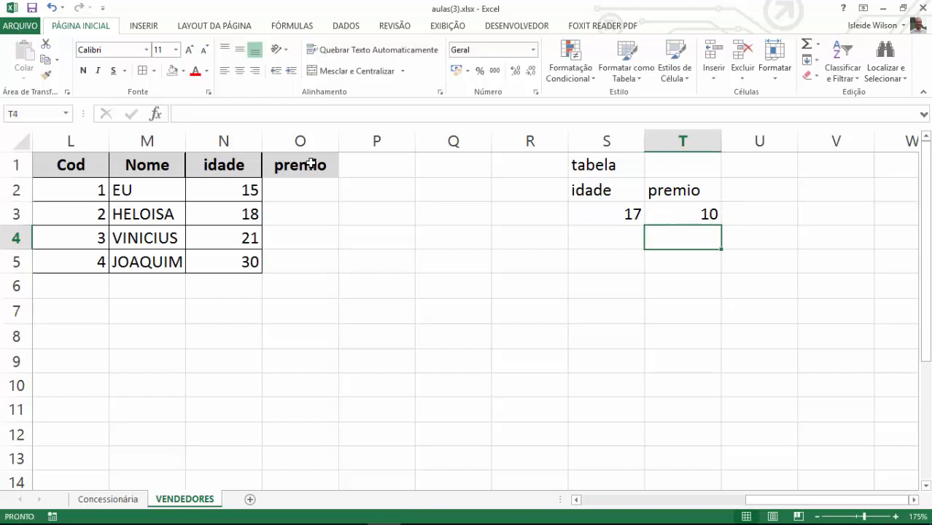
pyautogui.press('Left')
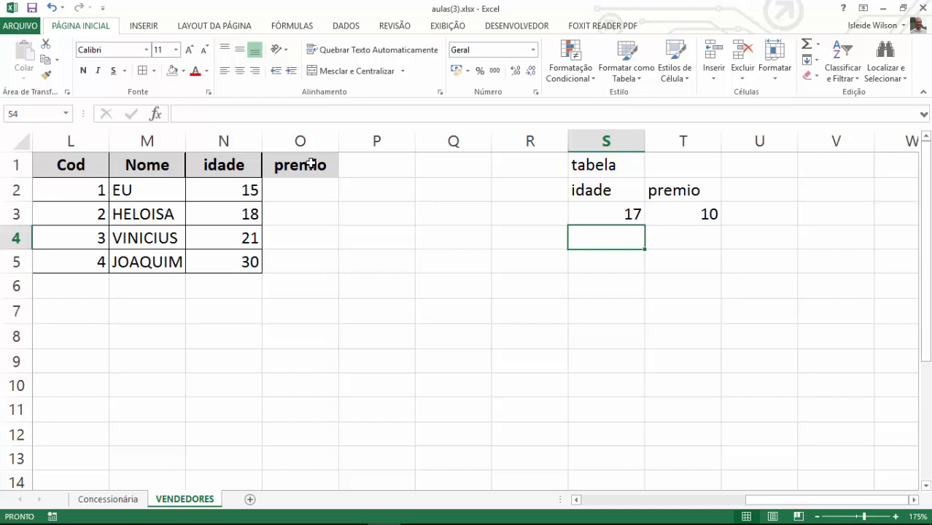
pyautogui.write('26')
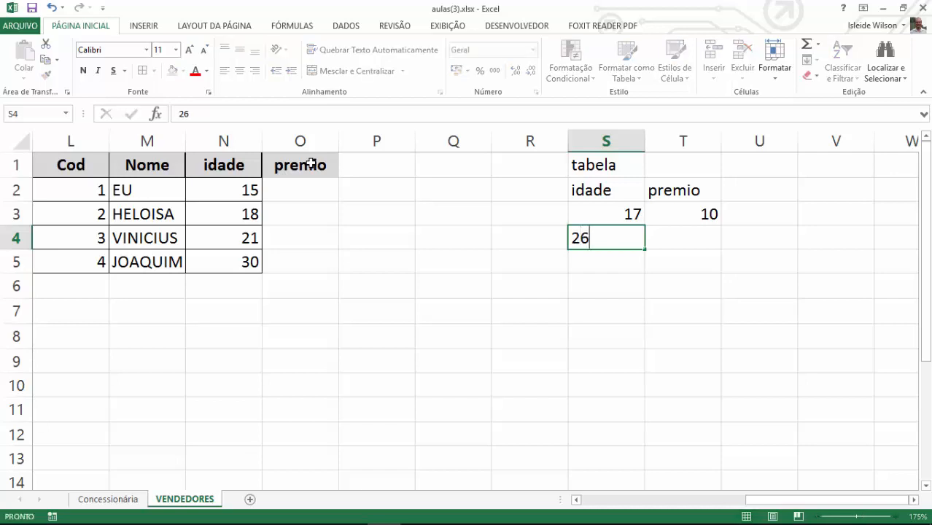
pyautogui.press('Tab')
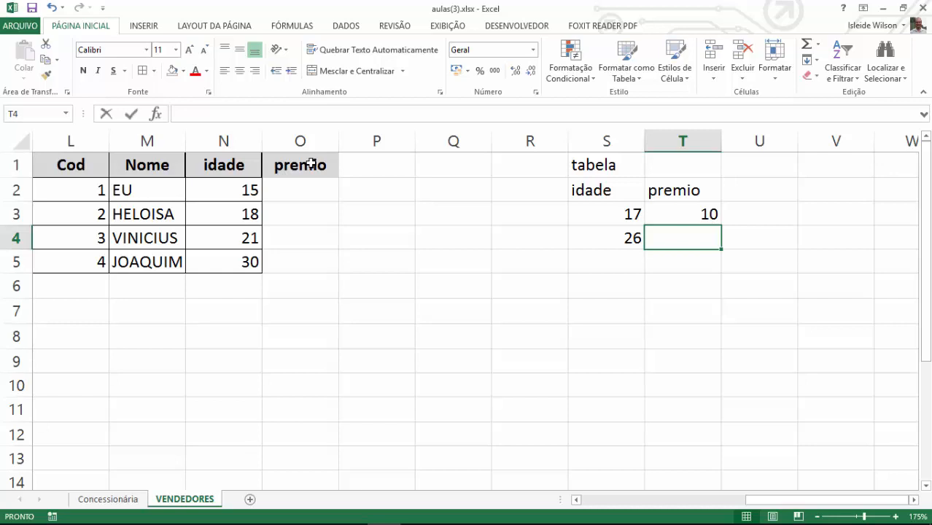
pyautogui.write('20')
pyautogui.press('Return')
pyautogui.press('Left')
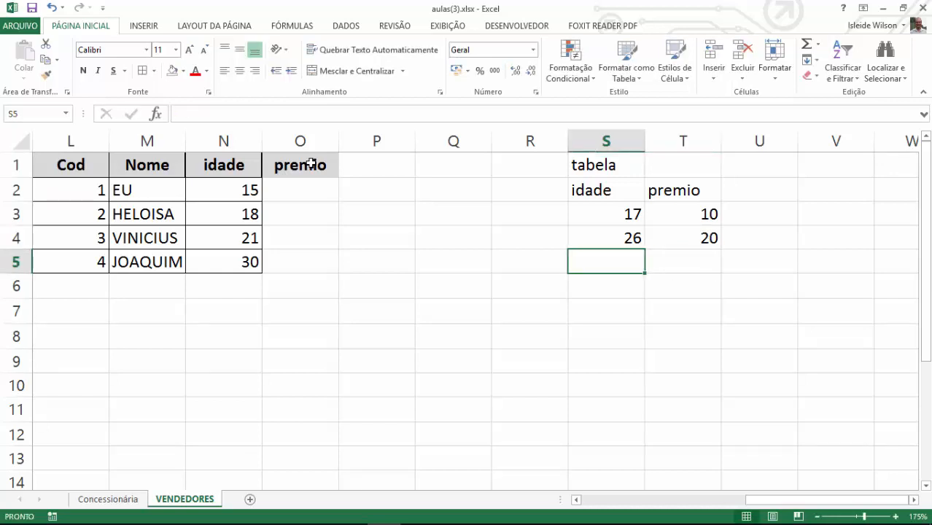
pyautogui.write('40')
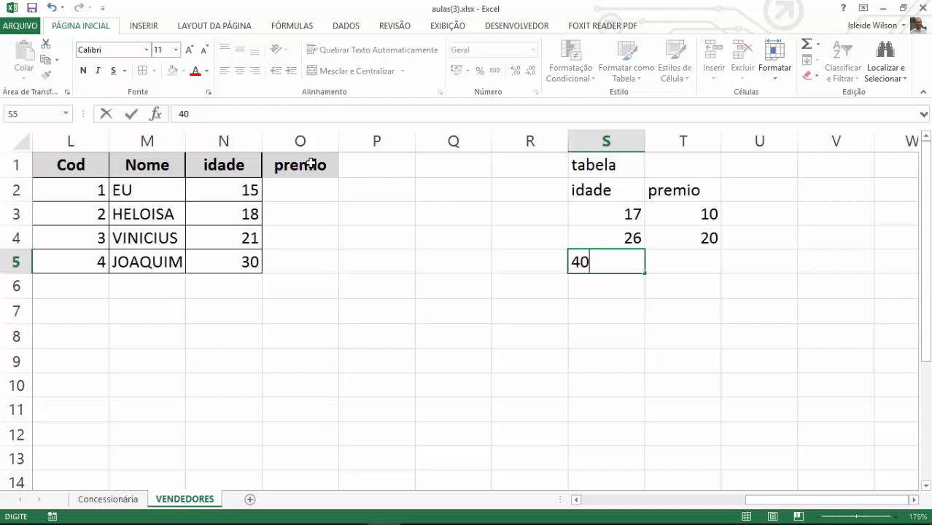
pyautogui.press('Tab')
pyautogui.write('50')
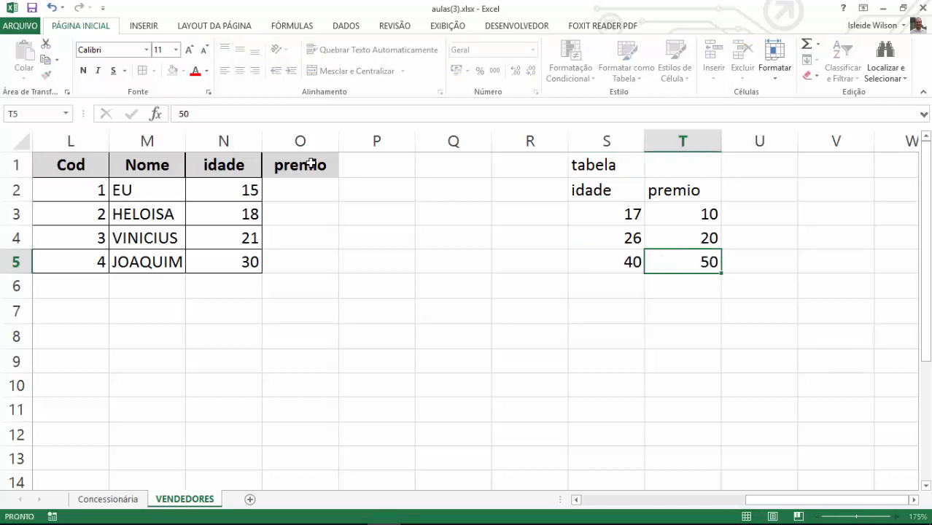
pyautogui.press('Return')
# Apply all borders to the lookup table in S2:T5
pyautogui.click(641, 197)
pyautogui.moveTo(640, 197); pyautogui.dragTo(691, 249)
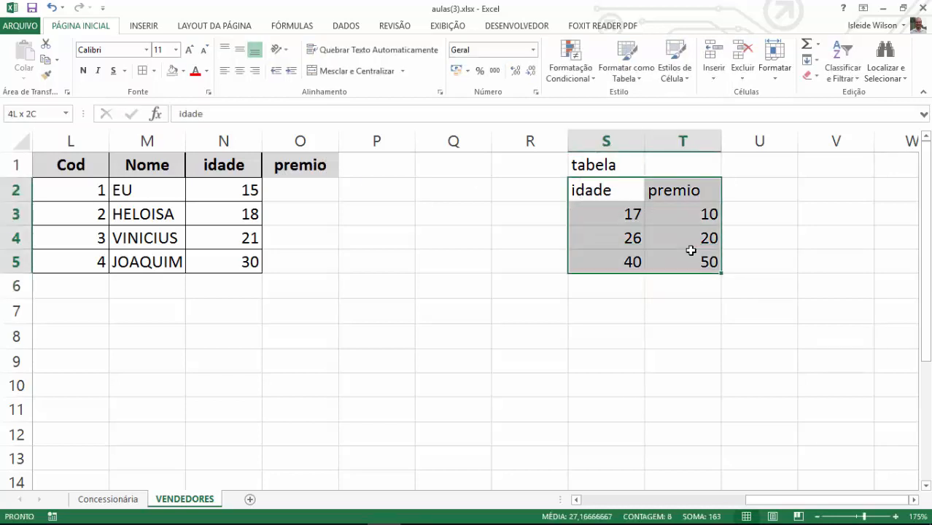
pyautogui.click(143, 70)
pyautogui.click(441, 244)
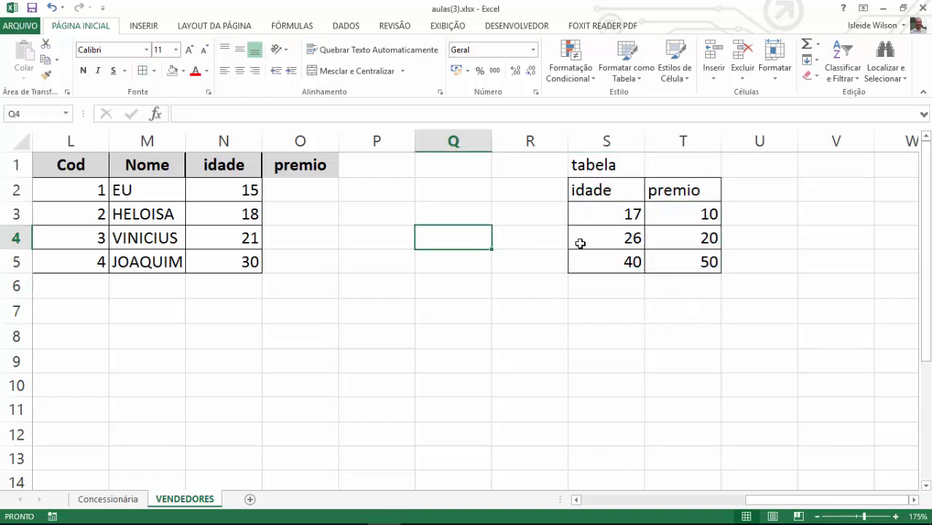
# Format the premio values in T3:T5 with the R$ accounting number format
pyautogui.moveTo(614, 220); pyautogui.dragTo(672, 263)
pyautogui.click(606, 212)
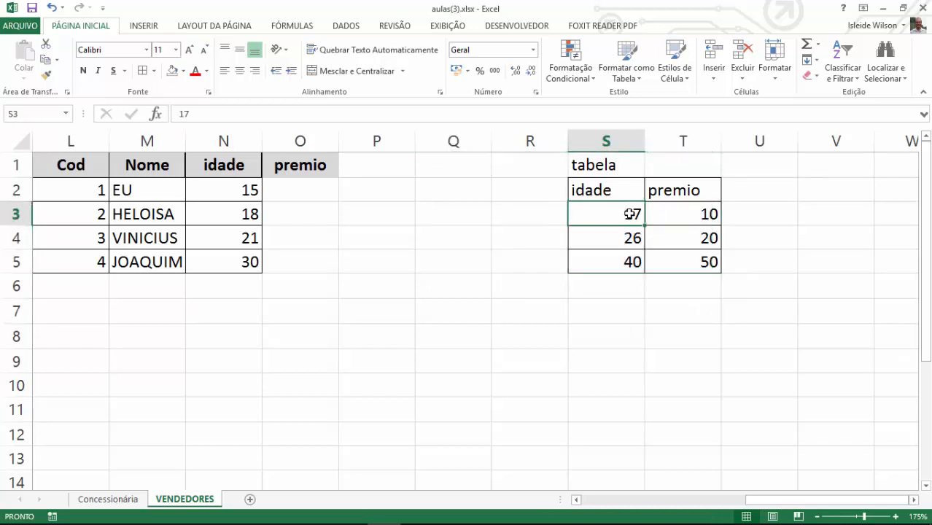
pyautogui.click(678, 214)
pyautogui.keyDown('shift'); pyautogui.click(678, 253); pyautogui.keyUp('shift')
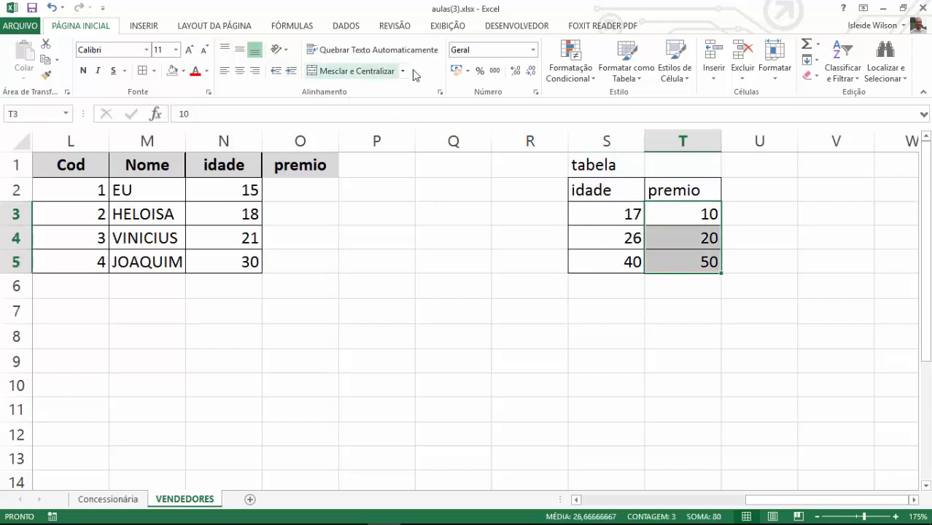
pyautogui.click(457, 70)
# Compare the ages in N2:N5 with the idade and premio rows of the lookup table in S3:T5
pyautogui.click(614, 242)
pyautogui.click(685, 241)
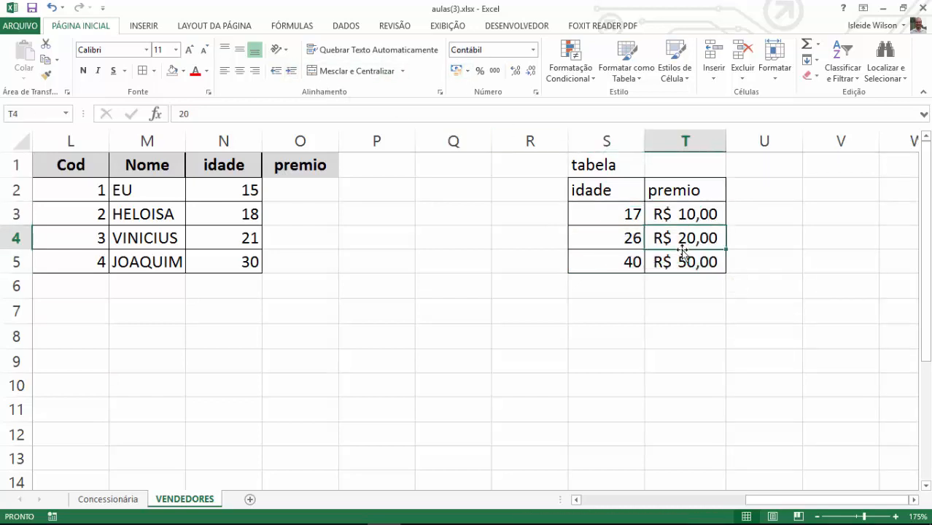
pyautogui.click(626, 262)
pyautogui.click(669, 265)
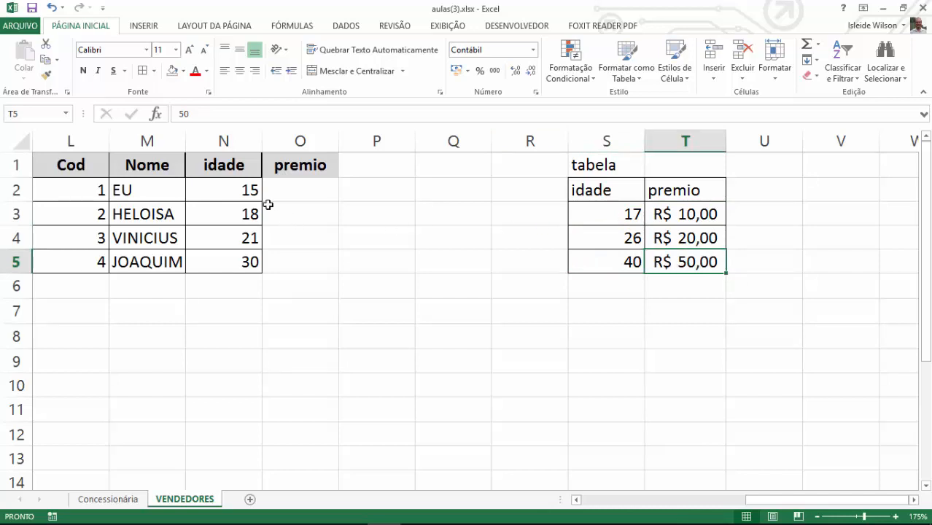
pyautogui.click(235, 199)
pyautogui.moveTo(235, 199); pyautogui.dragTo(245, 260)
pyautogui.click(235, 189)
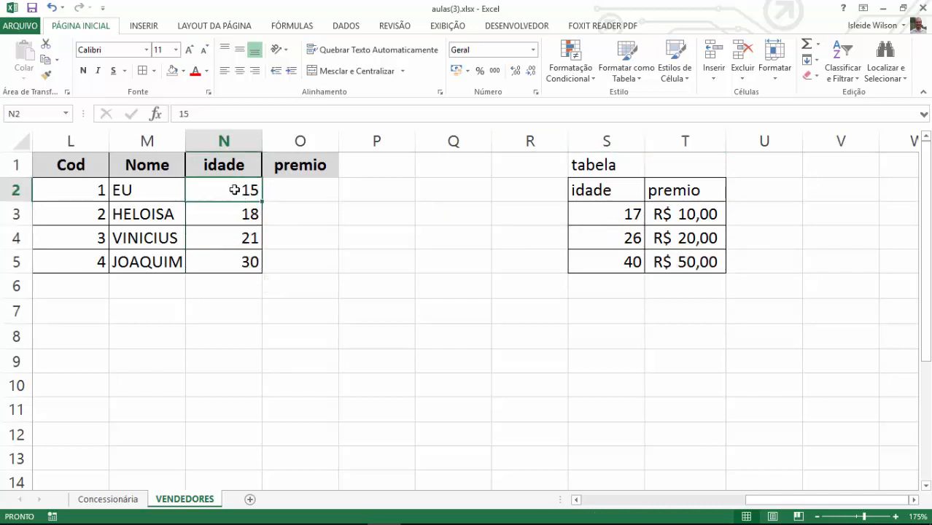
pyautogui.click(248, 214)
pyautogui.click(248, 235)
pyautogui.click(241, 268)
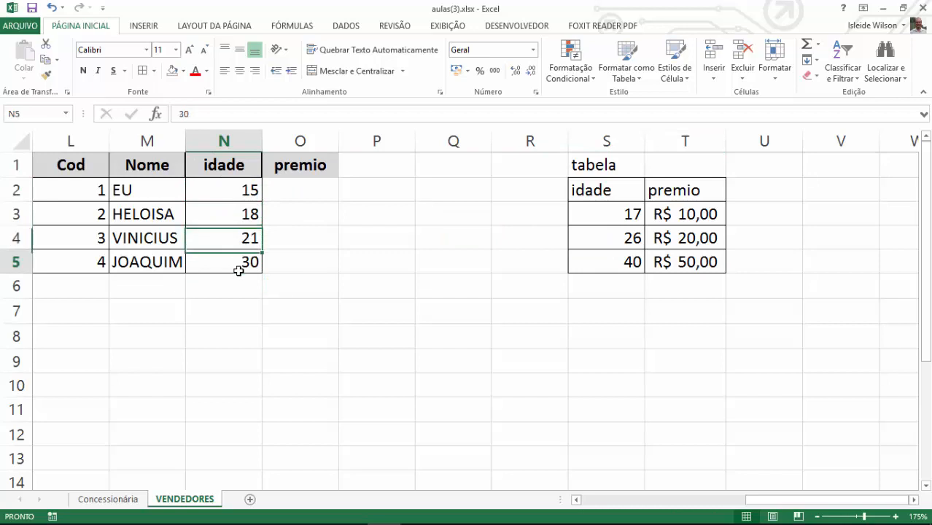
pyautogui.moveTo(620, 214); pyautogui.dragTo(631, 263)
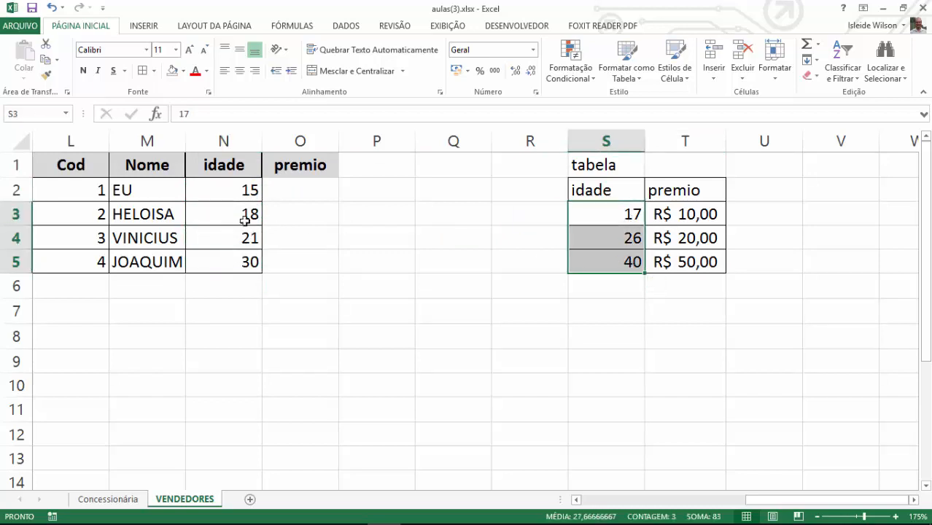
pyautogui.moveTo(243, 189); pyautogui.dragTo(243, 259)
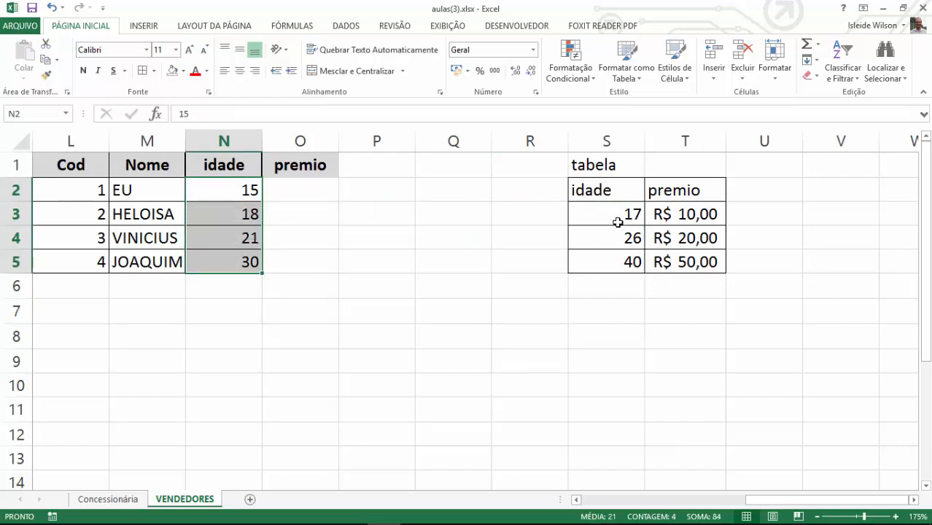
# Check the first age in N2 against the lookup range S3:T5 and its lowest idade in S3
pyautogui.click(611, 309)
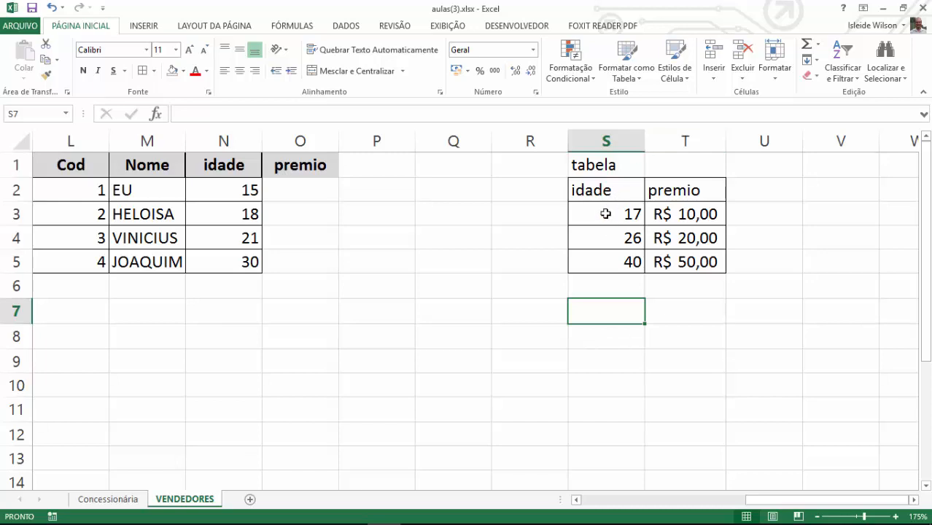
pyautogui.moveTo(604, 213); pyautogui.dragTo(708, 259)
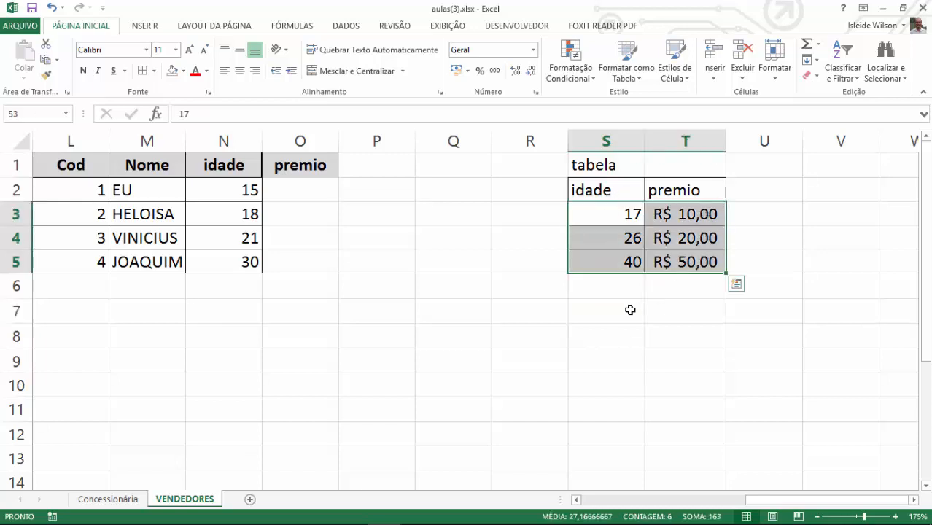
pyautogui.click(327, 194)
pyautogui.click(241, 191)
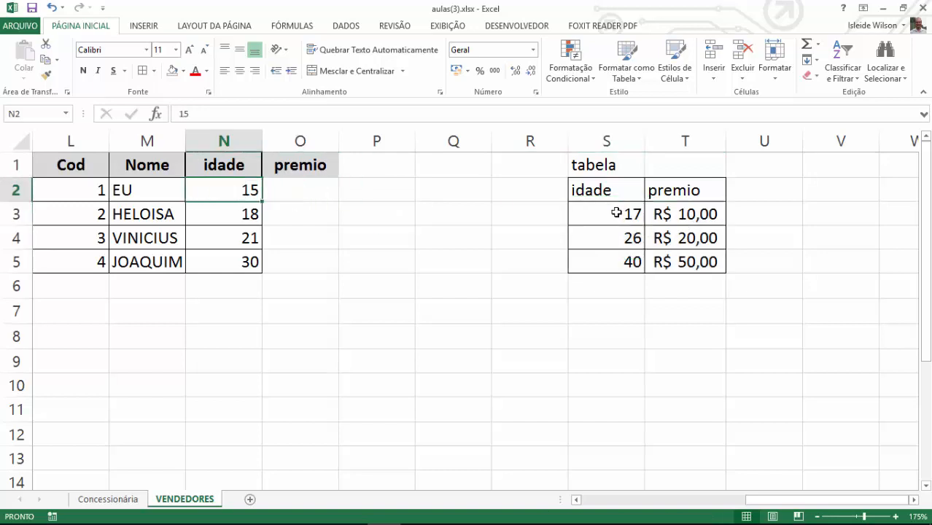
pyautogui.moveTo(593, 215); pyautogui.dragTo(700, 269)
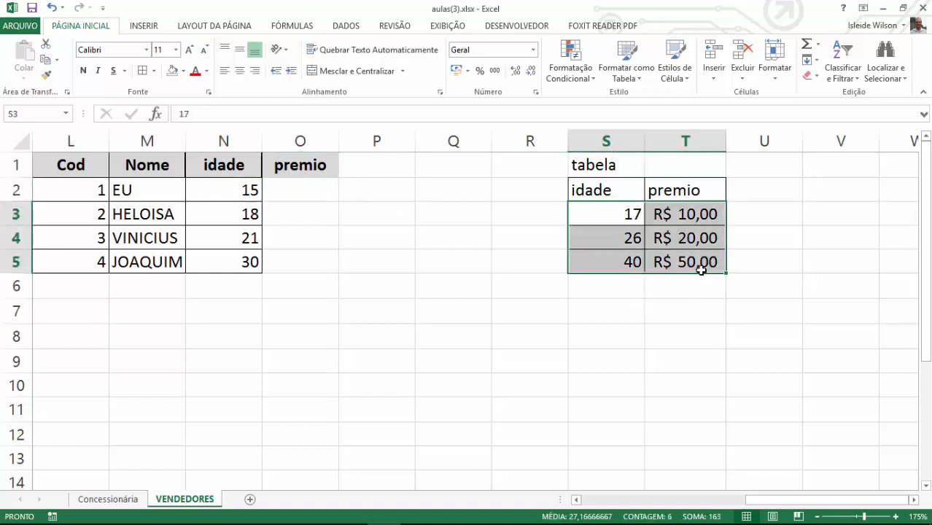
pyautogui.click(677, 310)
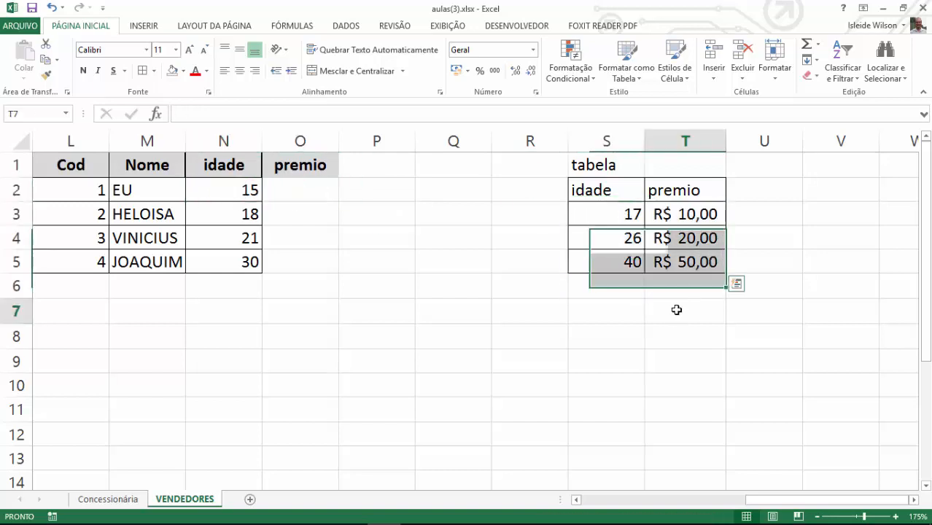
pyautogui.click(631, 215)
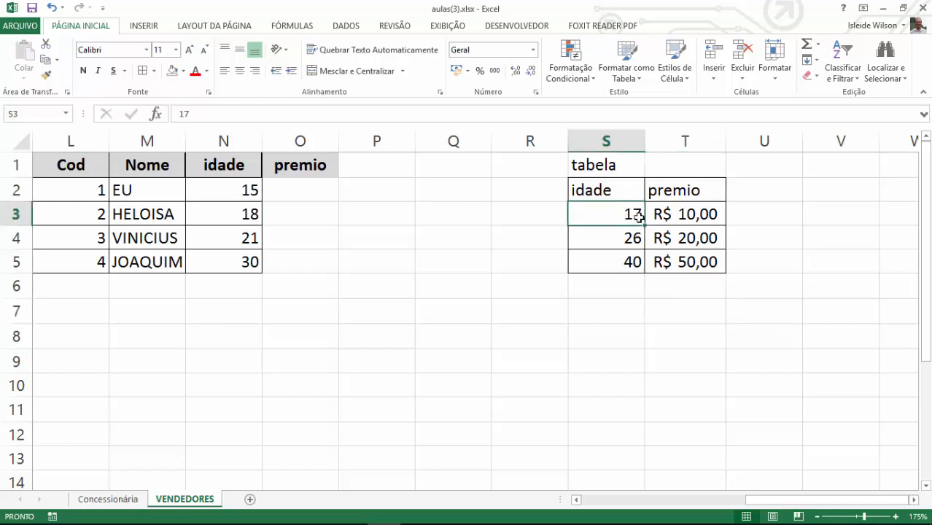
pyautogui.click(198, 188)
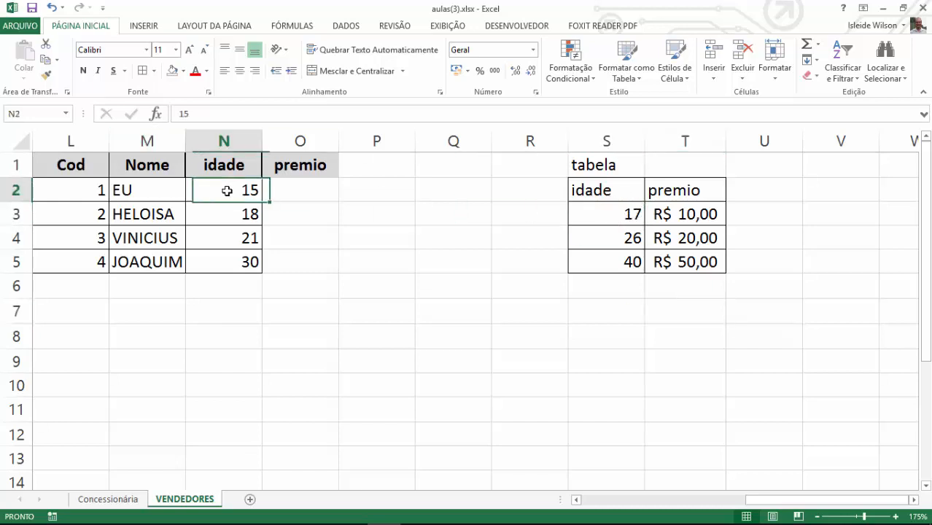
pyautogui.click(628, 215)
pyautogui.click(228, 191)
pyautogui.click(591, 216)
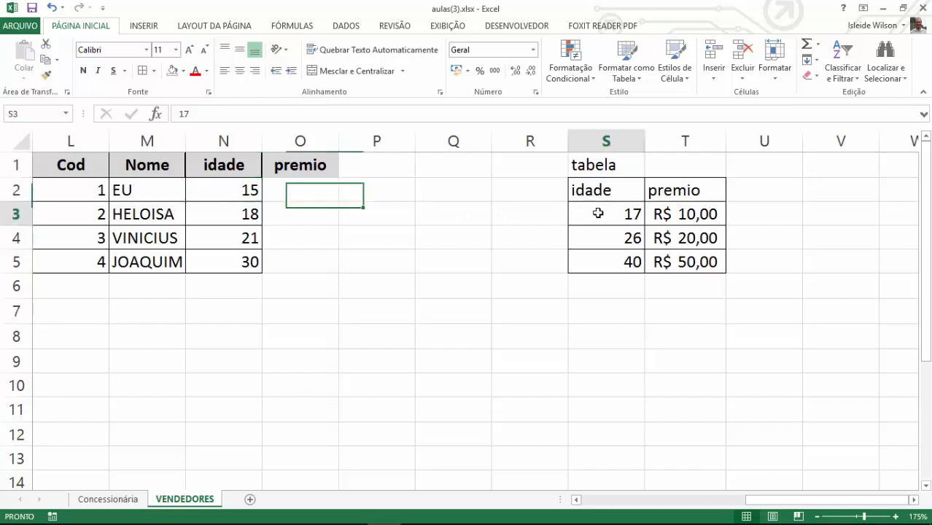
# Start a PROCV formula in O2 that looks up N2 in the range S3:T5 with column index 2
pyautogui.moveTo(270, 198); pyautogui.dragTo(298, 175)
pyautogui.press('Down')
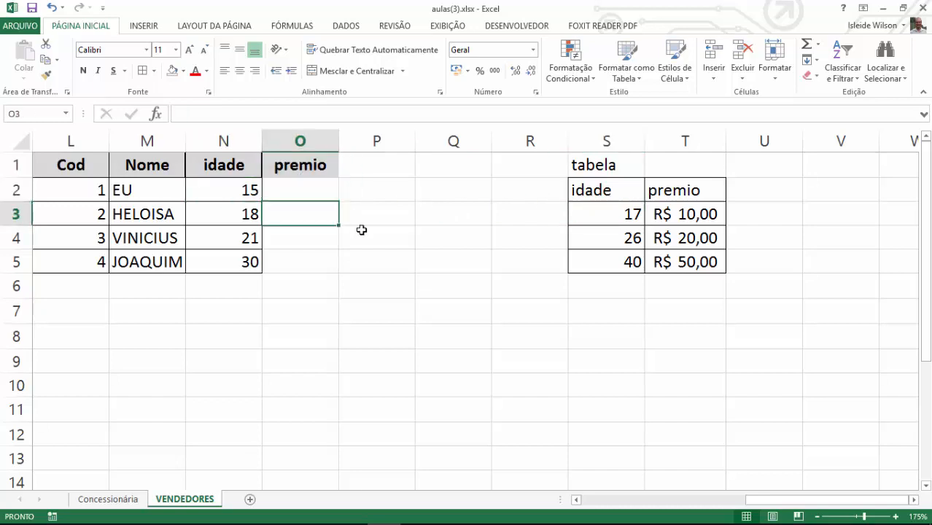
pyautogui.press('Up')
pyautogui.write('=procv')
pyautogui.press('Tab')
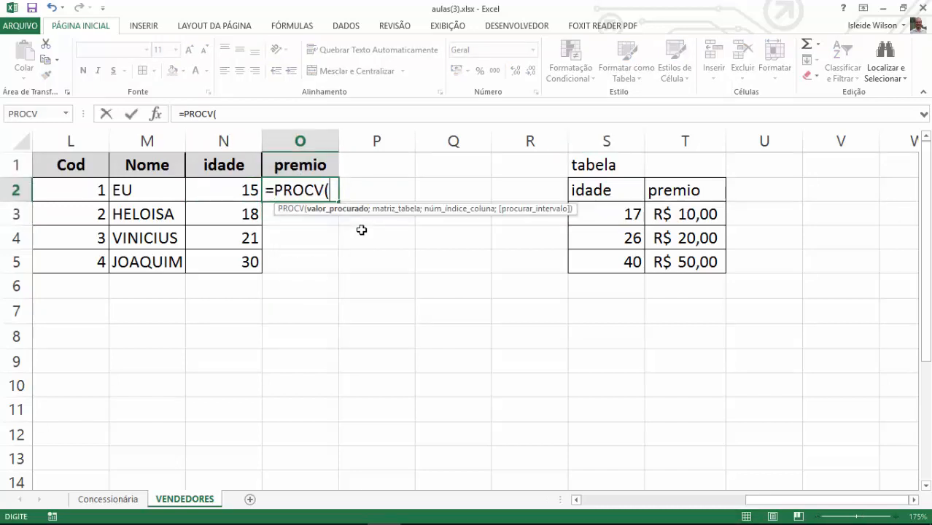
pyautogui.click(217, 198)
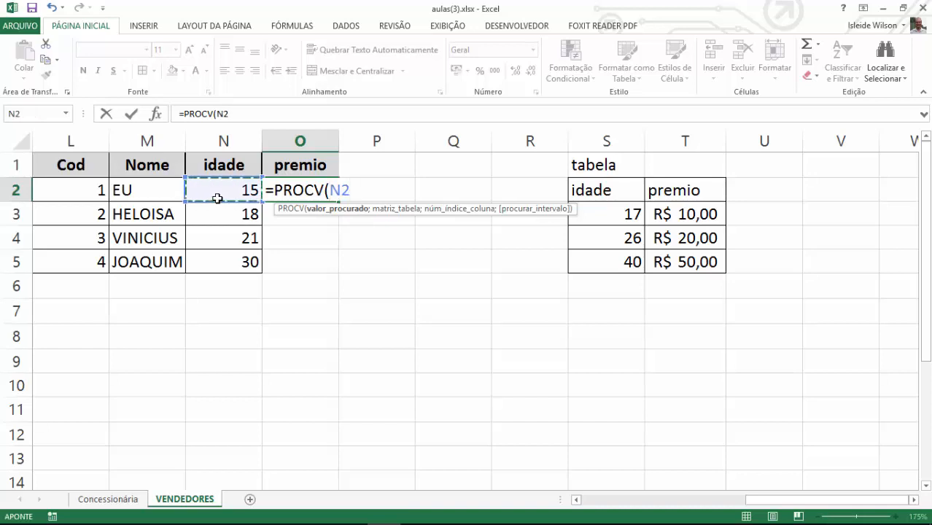
pyautogui.write(';')
pyautogui.moveTo(604, 215); pyautogui.dragTo(699, 270)
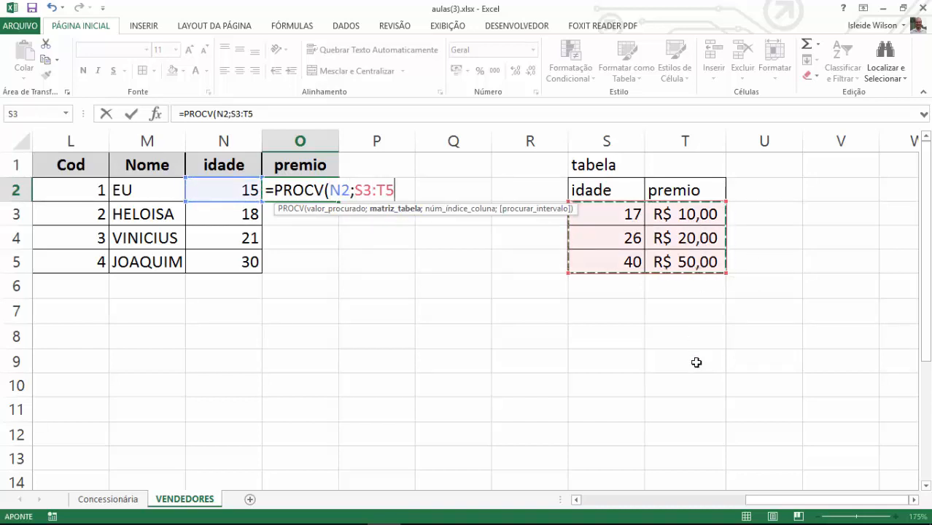
pyautogui.write(';')
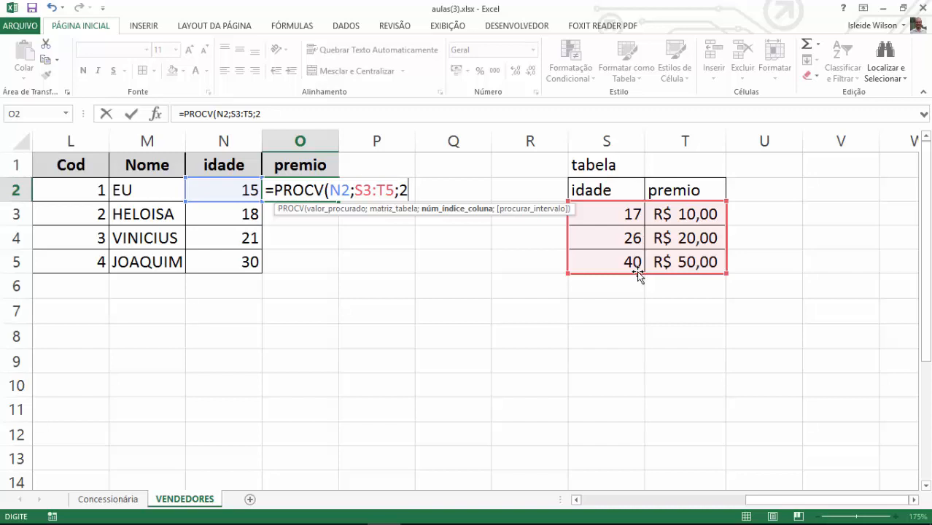
pyautogui.write('2;ve')
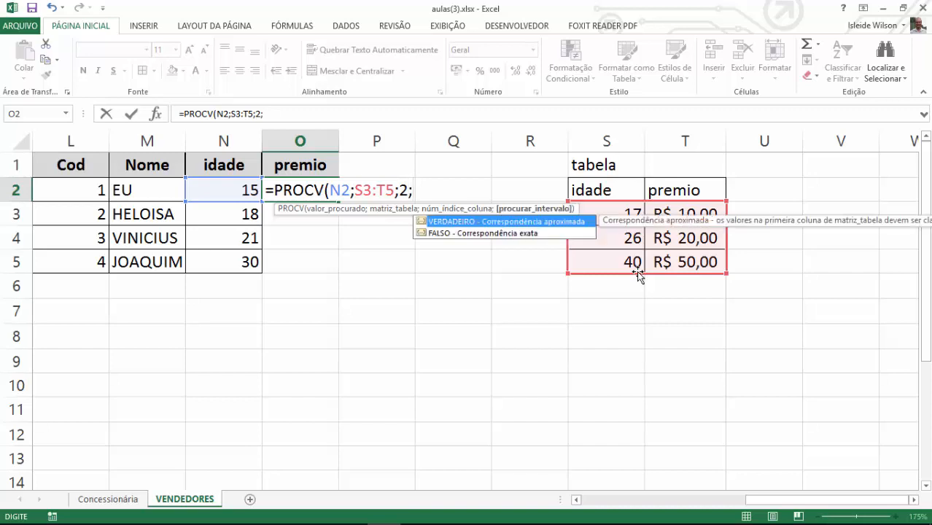
# Try the unfinished PROCV formula in O2 without a match argument, with 0, and with 1
pyautogui.press('BackSpace')
pyautogui.press('BackSpace')
pyautogui.press('BackSpace')
pyautogui.press('BackSpace')
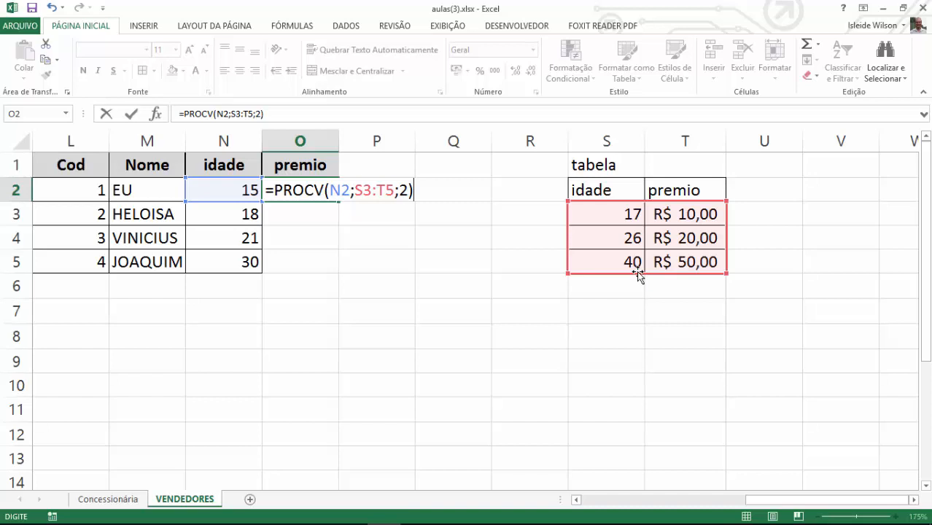
pyautogui.press('BackSpace')
pyautogui.write(';')
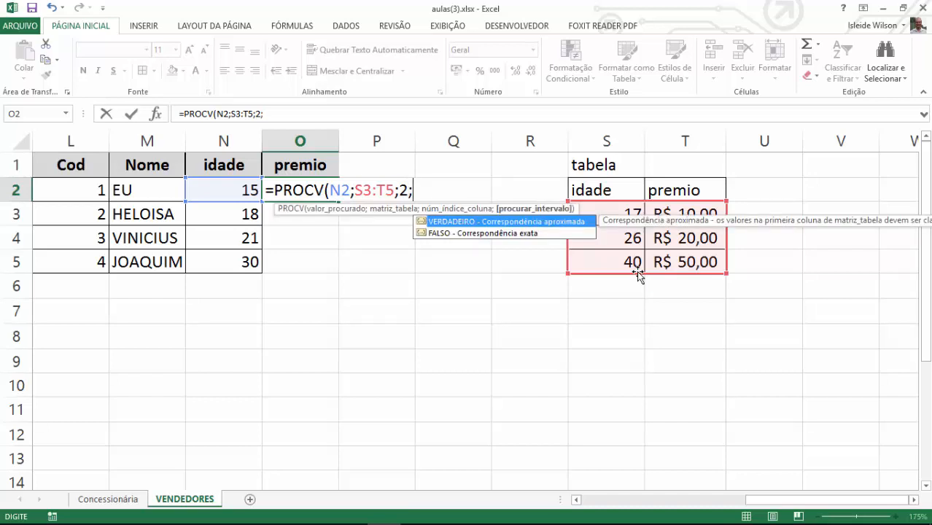
pyautogui.write('0')
pyautogui.press('BackSpace')
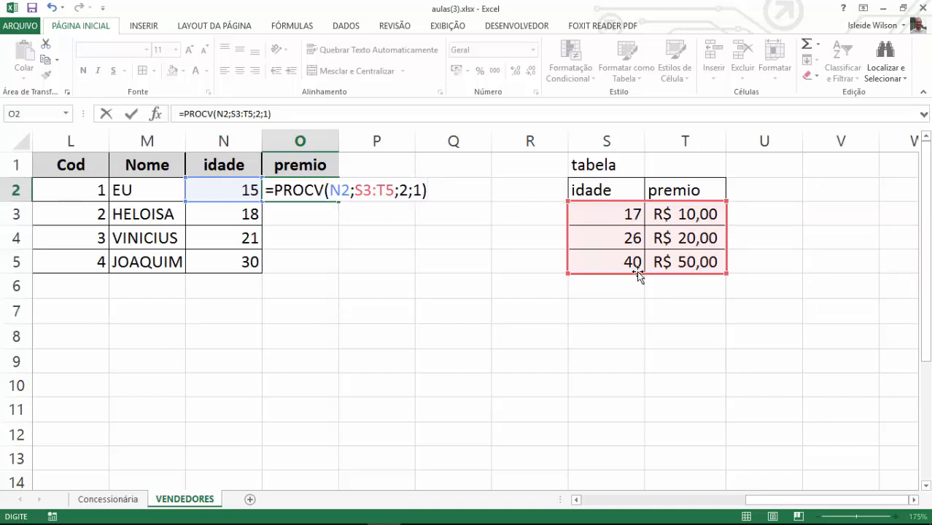
pyautogui.press('BackSpace')
pyautogui.press('BackSpace')
pyautogui.press('BackSpace')
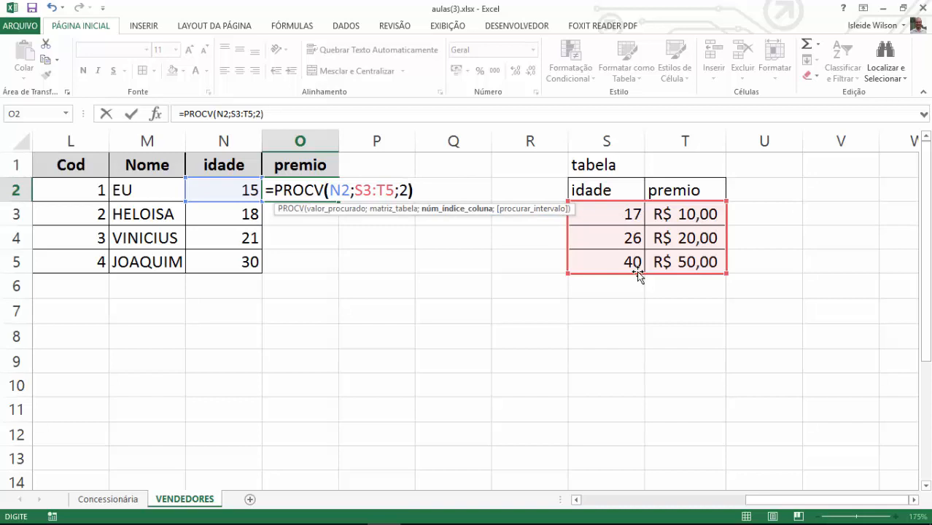
pyautogui.press('BackSpace')
# Complete the O2 formula as =PROCV(N2;S3:T5;2;1) and compare its result with the first idade in S3
pyautogui.write(';1')
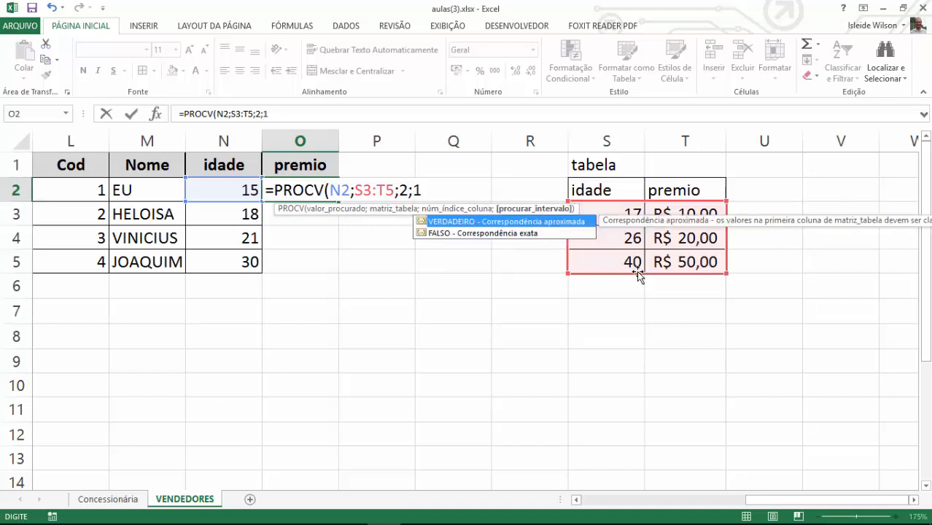
pyautogui.write(')')
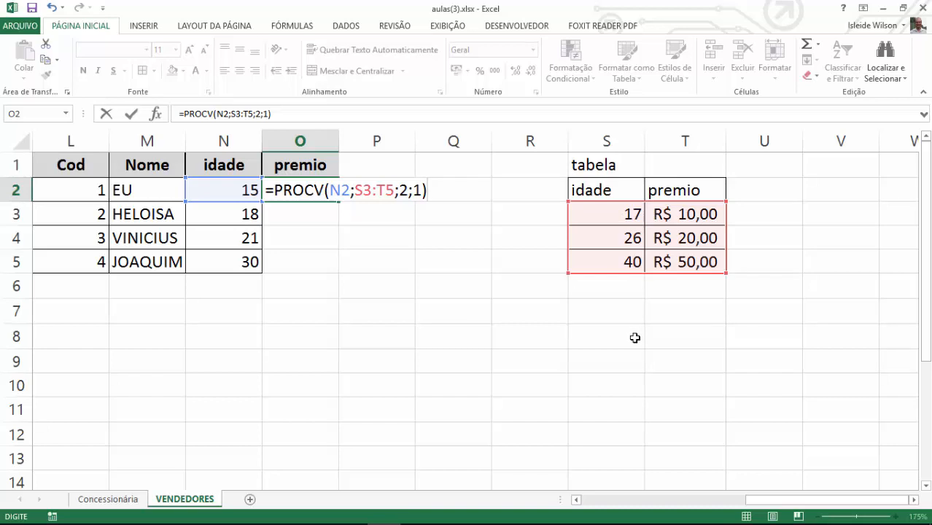
pyautogui.press('Return')
pyautogui.click(329, 188)
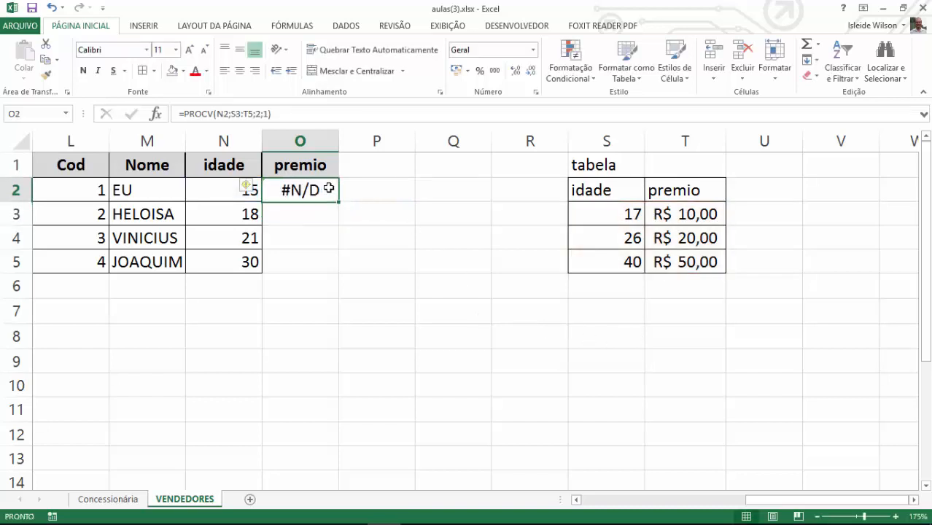
pyautogui.click(622, 215)
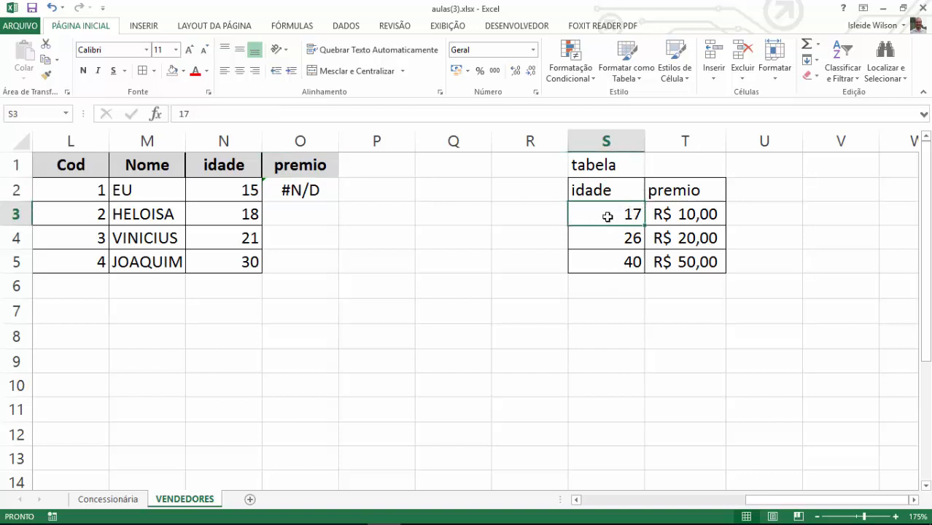
# Make the lookup range in the O2 formula absolute as $S$3:$T$5 and fill the formula down to O5
pyautogui.click(284, 196)
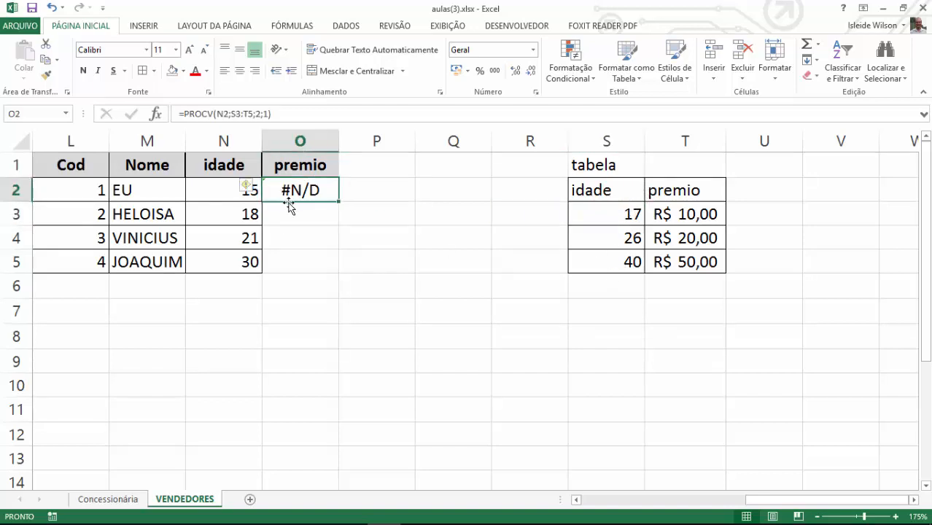
pyautogui.doubleClick(290, 194)
pyautogui.moveTo(354, 190); pyautogui.dragTo(395, 193)
pyautogui.press('F4')
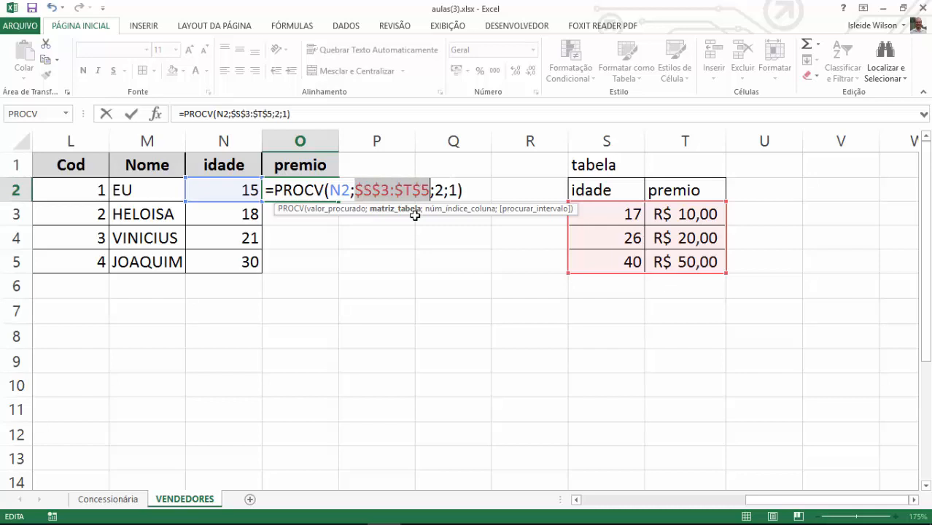
pyautogui.press('Return')
pyautogui.click(314, 190)
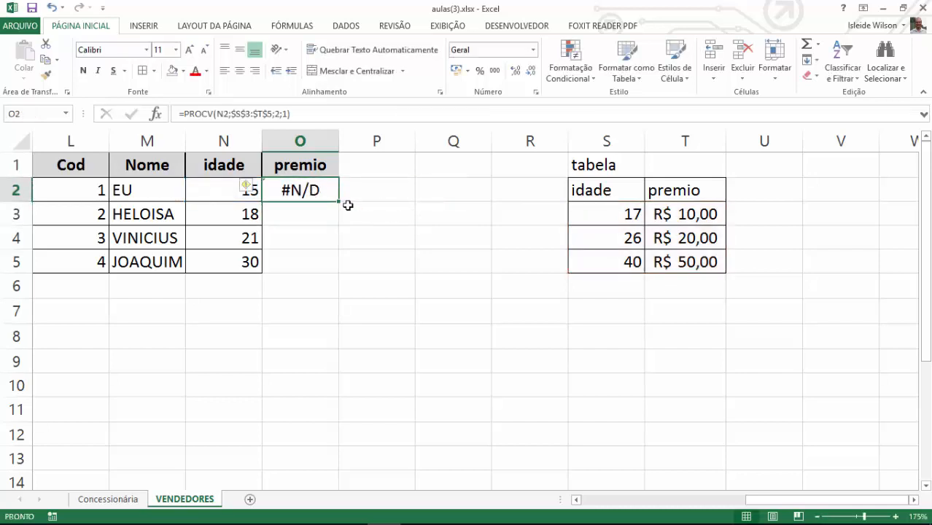
pyautogui.moveTo(339, 200); pyautogui.dragTo(329, 276)
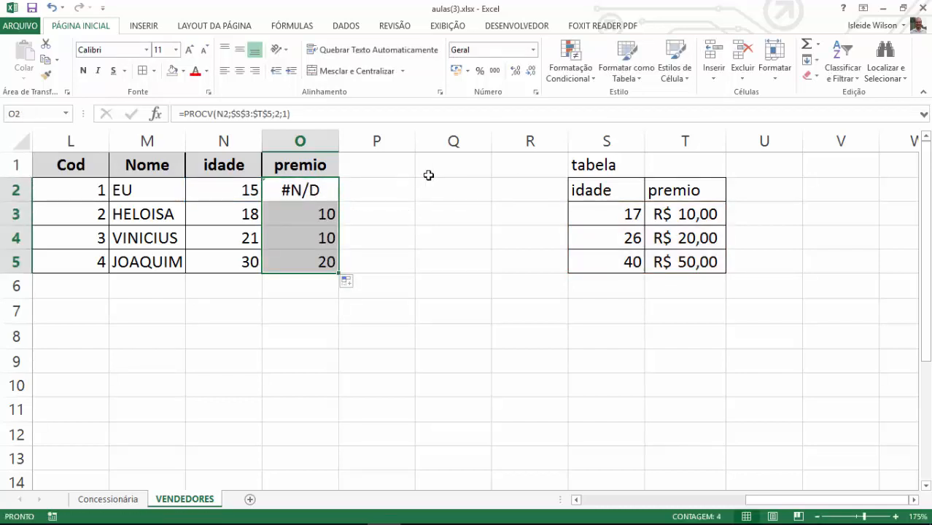
# Review the arguments and lookup range of the PROCV formula in O2
pyautogui.doubleClick(300, 195)
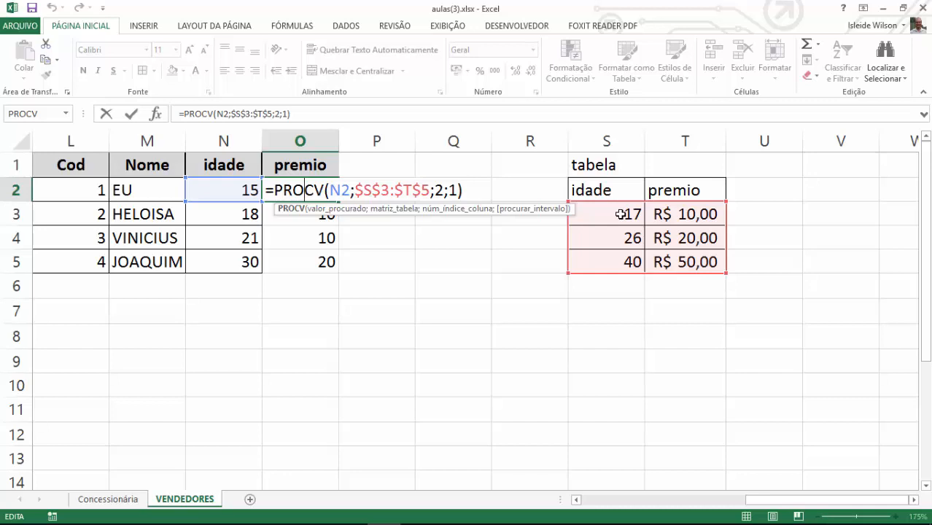
pyautogui.press('Return')
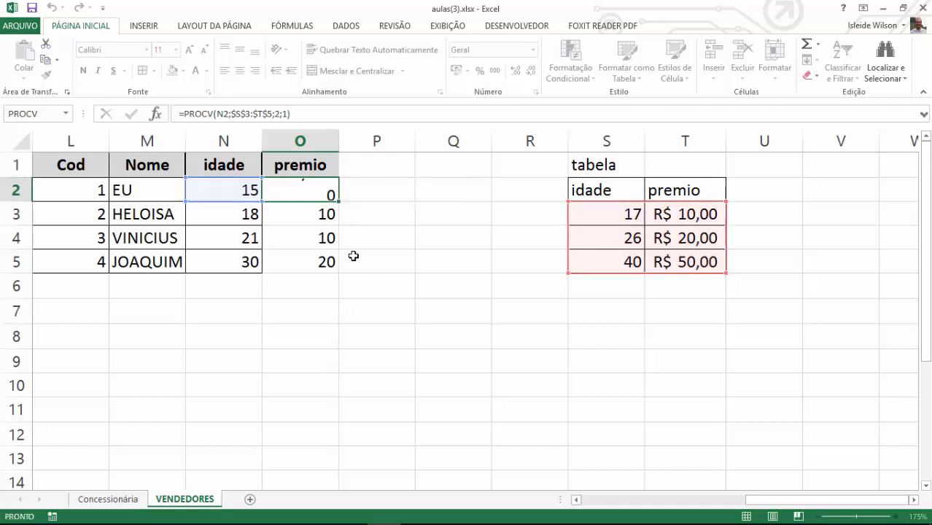
pyautogui.click(293, 190)
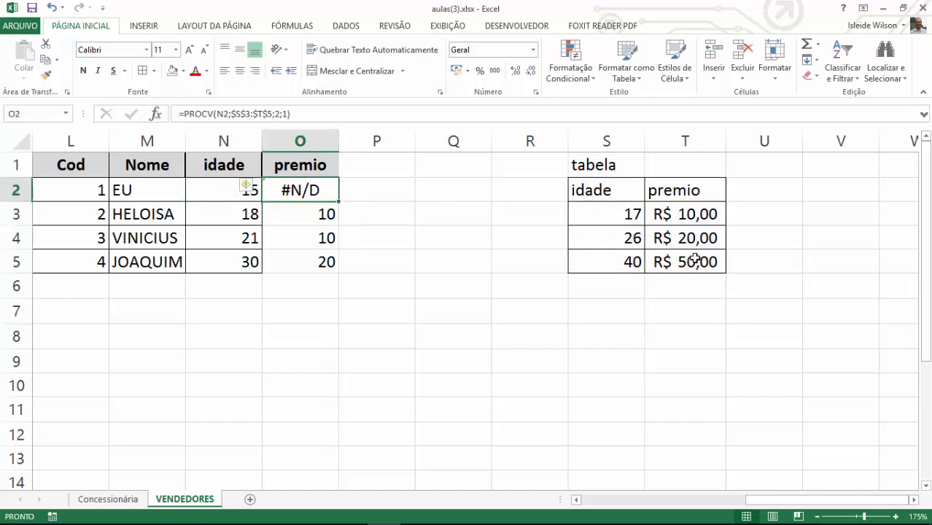
# Move the lookup entries in S3:T5 down one row and enter idade 1 with premio 5 in S3:T3
pyautogui.click(633, 213)
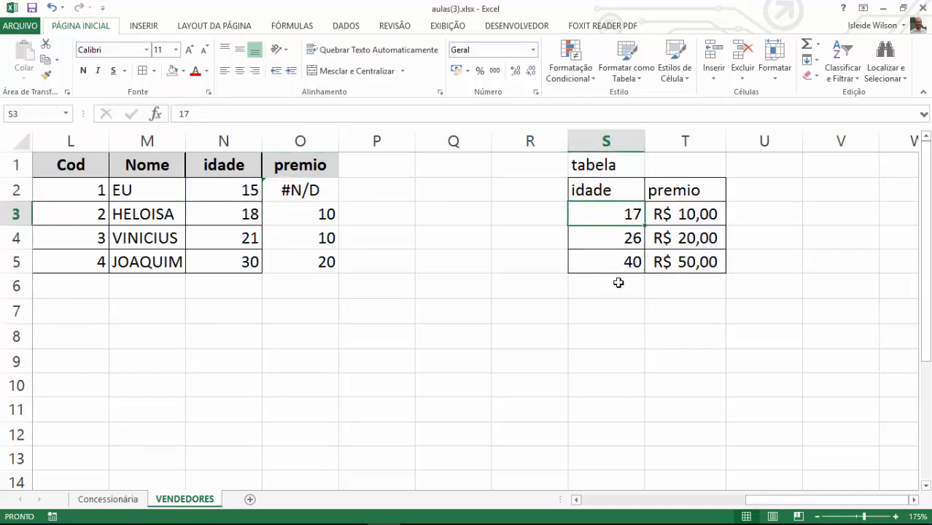
pyautogui.moveTo(639, 215); pyautogui.dragTo(666, 304)
pyautogui.click(630, 219)
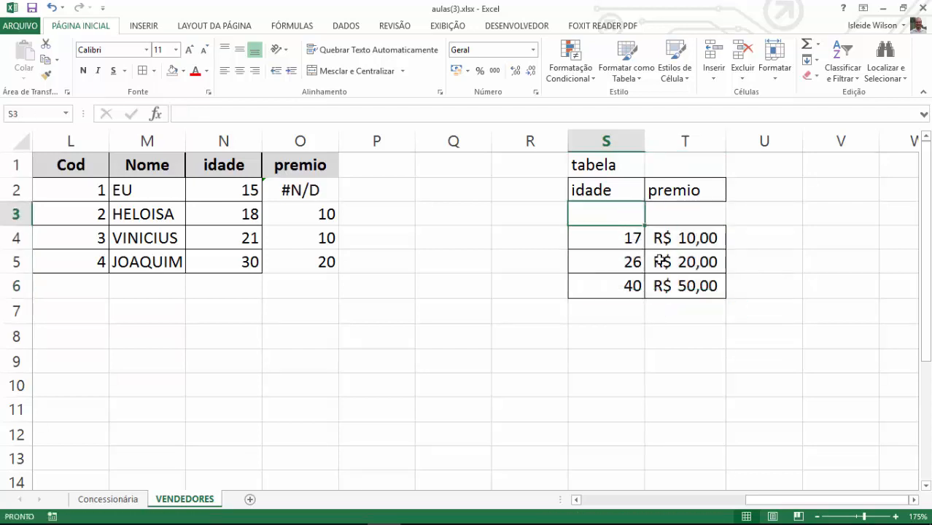
pyautogui.write('0')
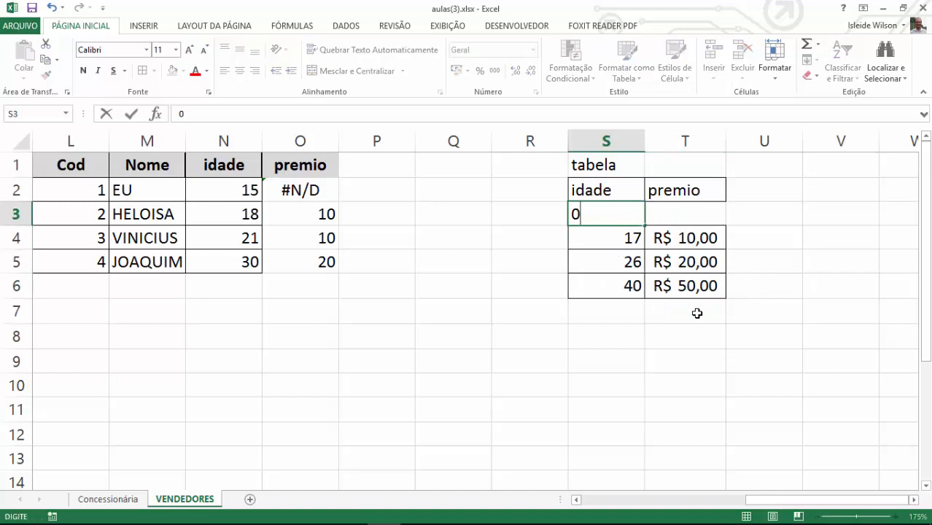
pyautogui.press('Tab')
pyautogui.press('Left')
pyautogui.write('1')
pyautogui.press('Tab')
pyautogui.write('5')
pyautogui.press('Return')
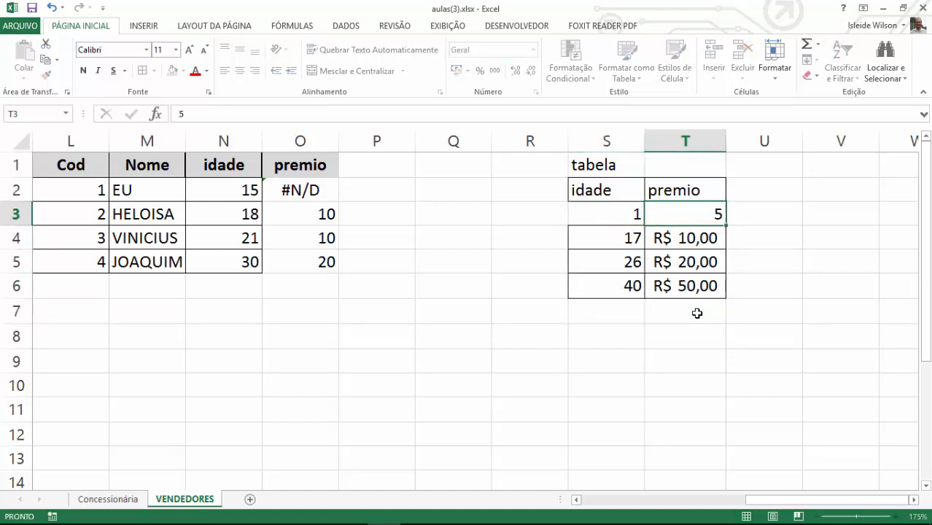
# Extend the lookup range in the O2 formula to $S$3:$T$6 and check the premio for the age in N2
pyautogui.doubleClick(292, 189)
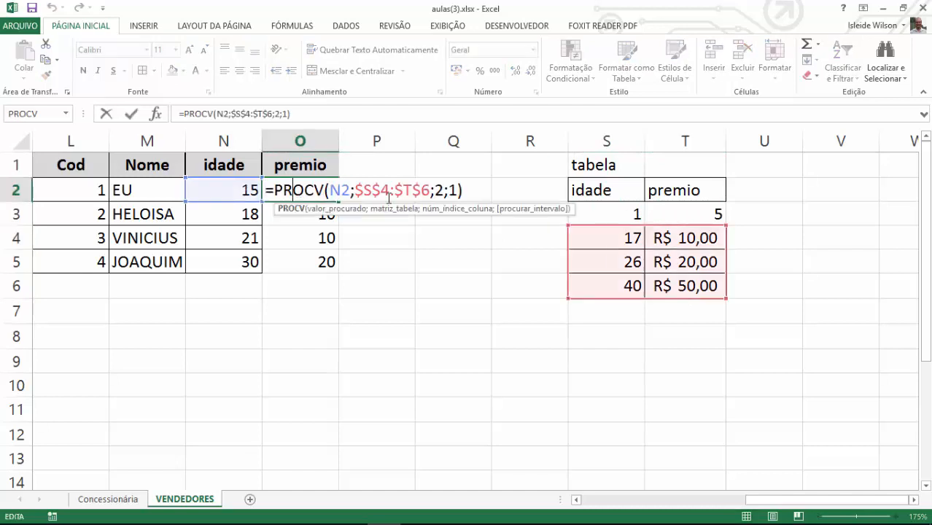
pyautogui.moveTo(725, 226); pyautogui.dragTo(726, 202)
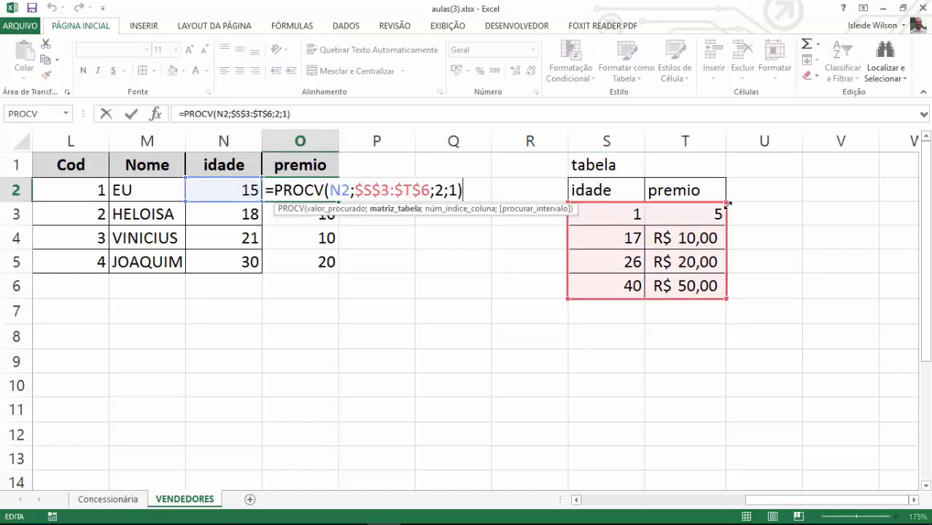
pyautogui.press('Return')
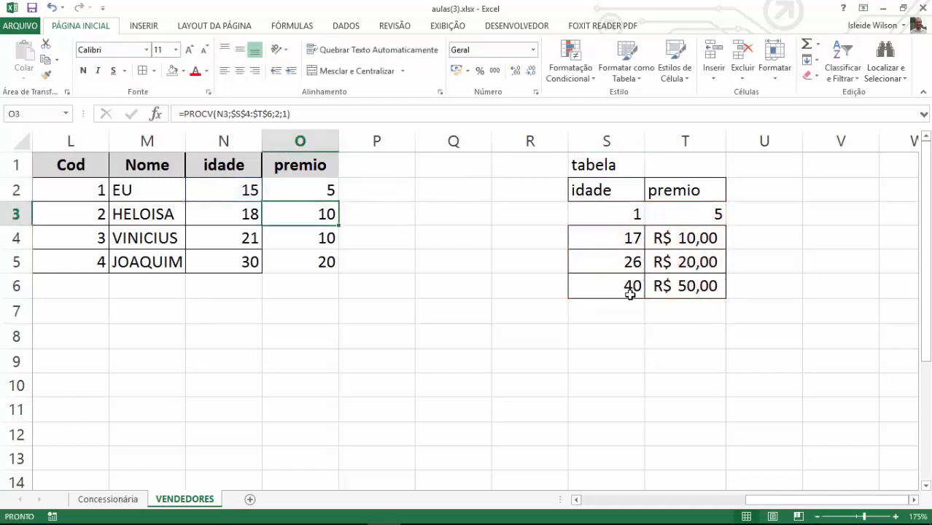
pyautogui.moveTo(247, 192); pyautogui.dragTo(310, 191)
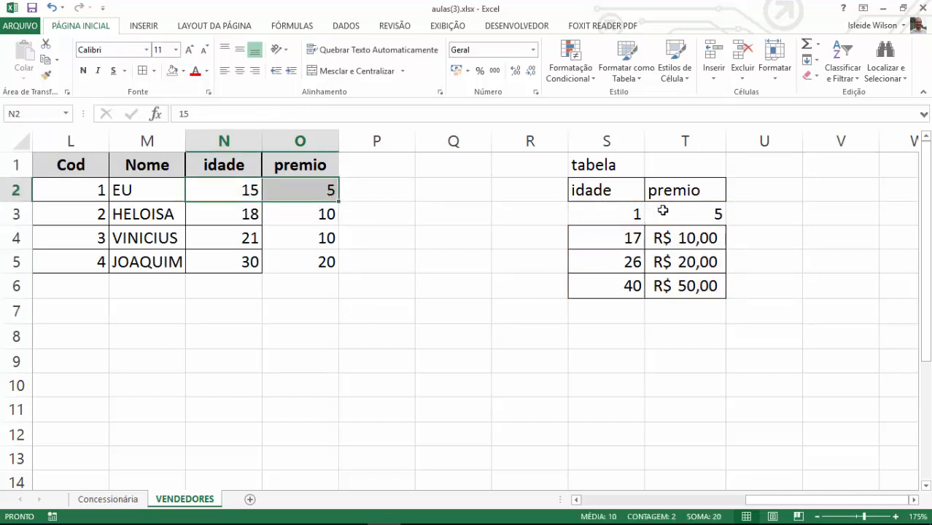
# Apply all borders to the new lookup row S3:T3
pyautogui.moveTo(689, 215); pyautogui.dragTo(635, 215)
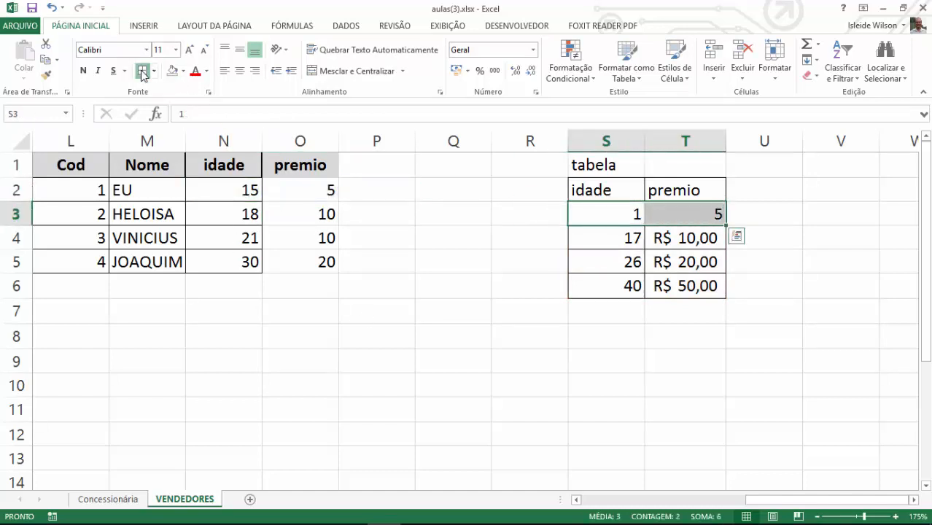
pyautogui.click(519, 219)
# Compare the age in N2 with the idade limits in S3 and S4 and the premio in T3
pyautogui.click(249, 186)
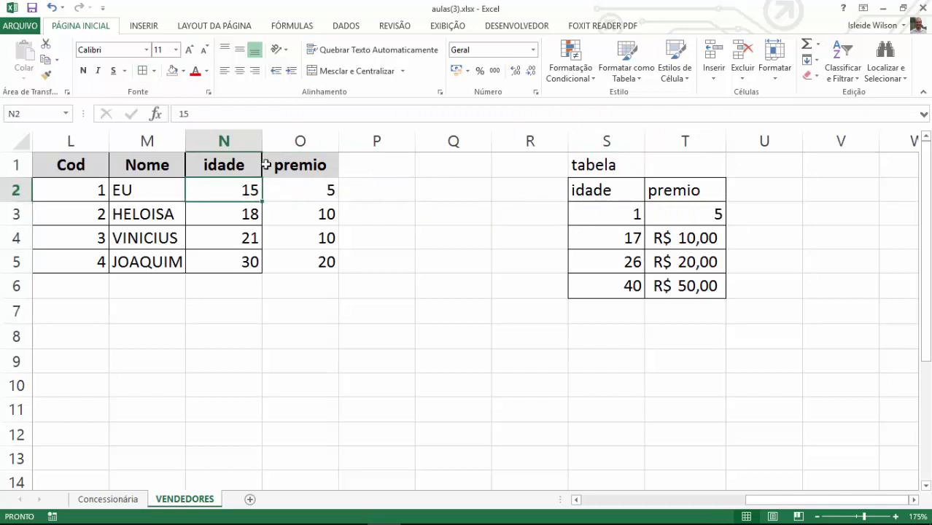
pyautogui.click(598, 207)
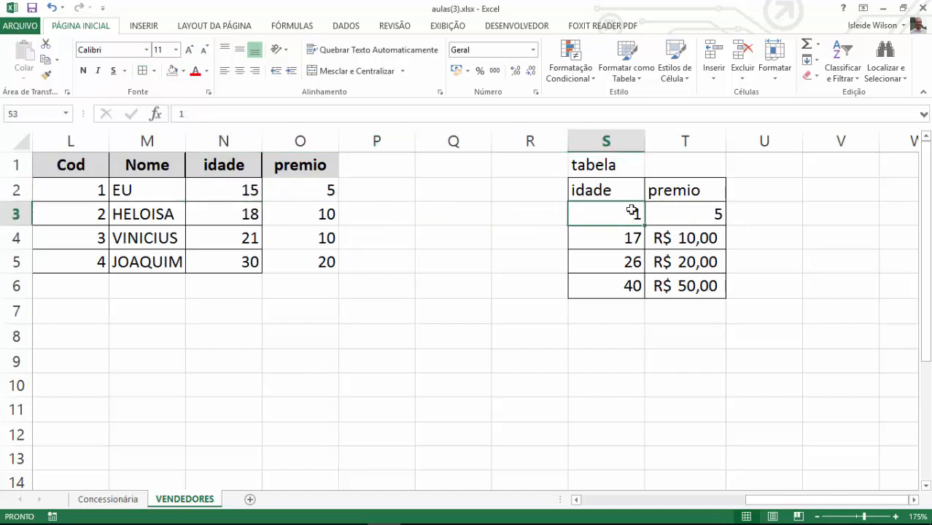
pyautogui.click(594, 235)
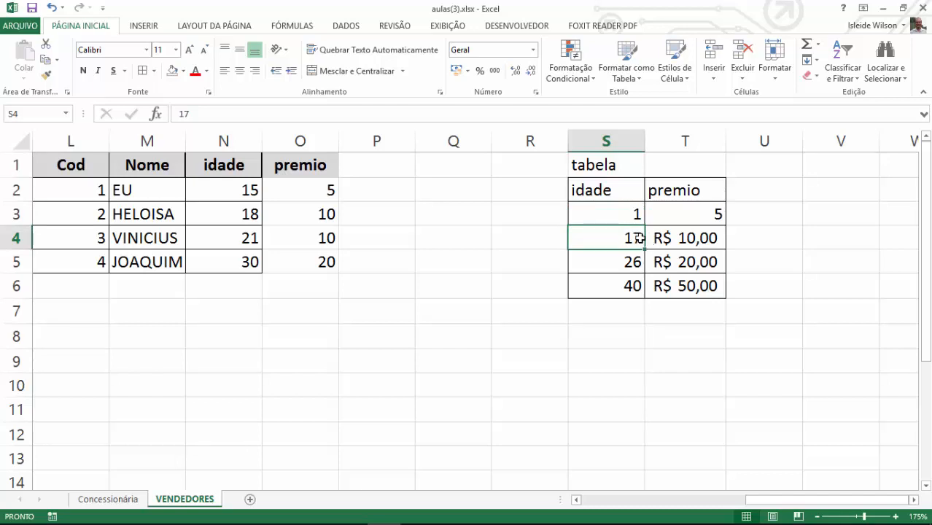
pyautogui.click(620, 212)
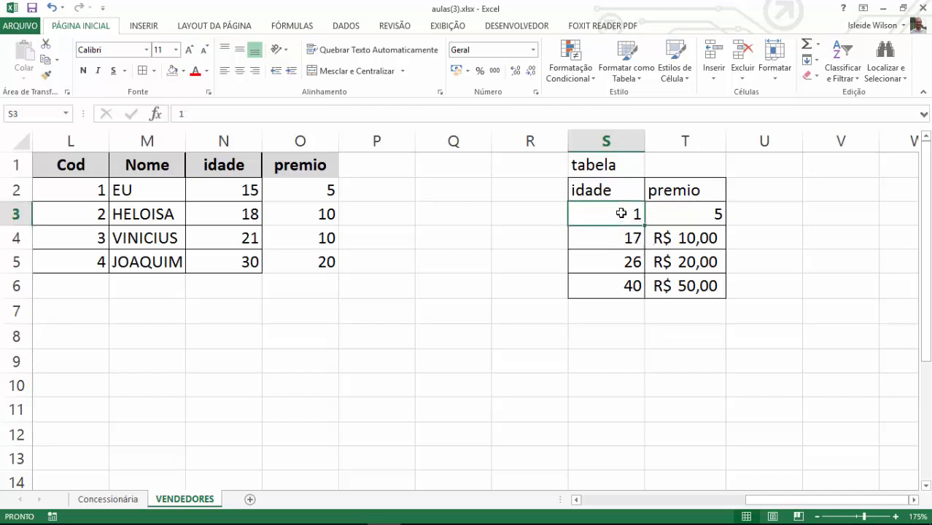
pyautogui.click(666, 216)
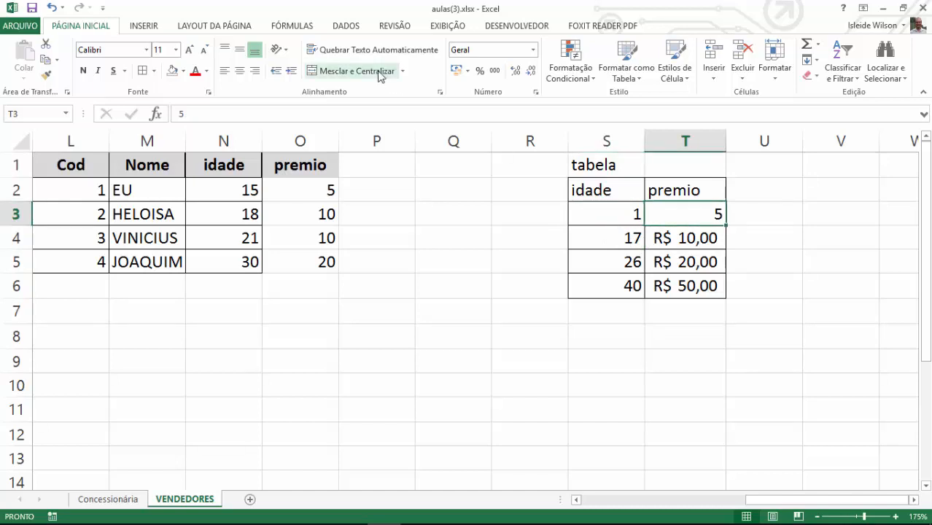
# Apply the accounting number format to the premio in T3 and compare the age in N2 with the lookup row S3:T3
pyautogui.click(457, 71)
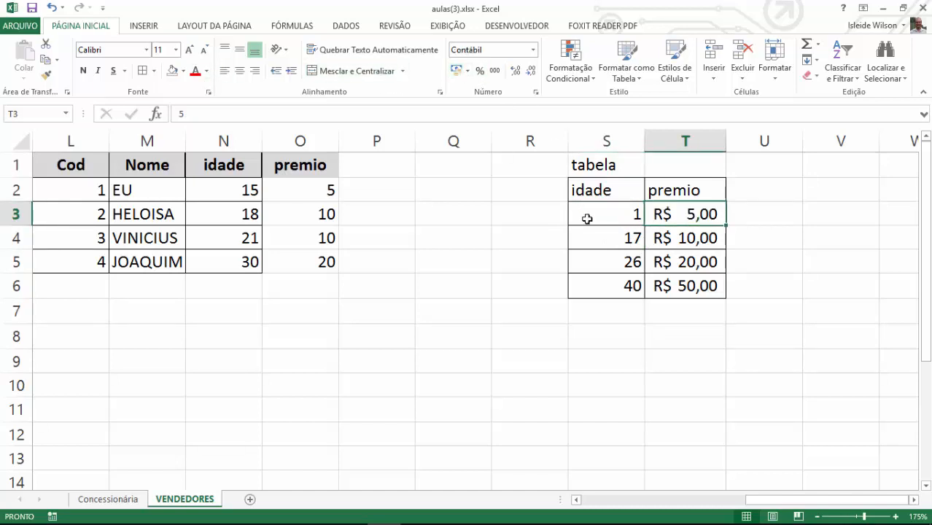
pyautogui.click(587, 217)
pyautogui.click(248, 191)
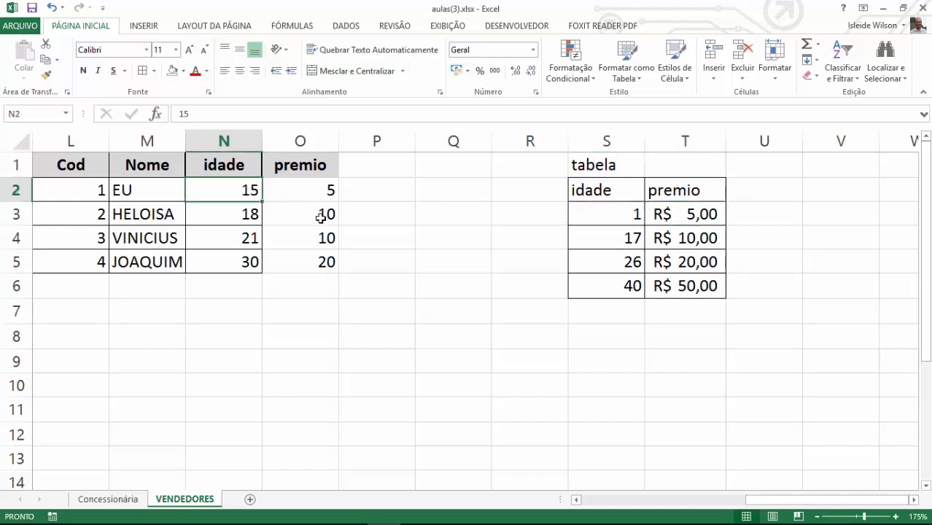
pyautogui.click(613, 245)
pyautogui.moveTo(624, 213); pyautogui.dragTo(664, 214)
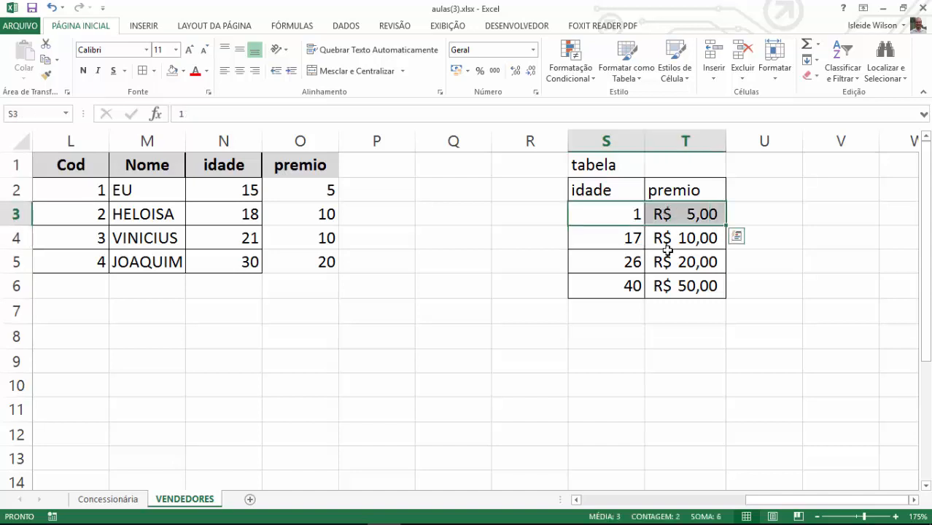
pyautogui.moveTo(636, 217); pyautogui.dragTo(686, 219)
# Compare the ages in N3 and N4 and their premio results with the idade limits and premios in S3:T5
pyautogui.click(251, 214)
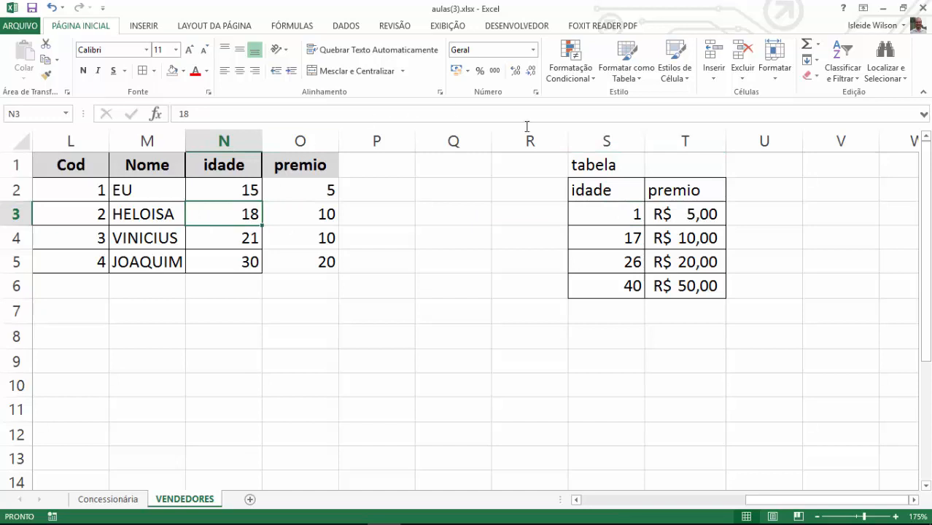
pyautogui.click(617, 209)
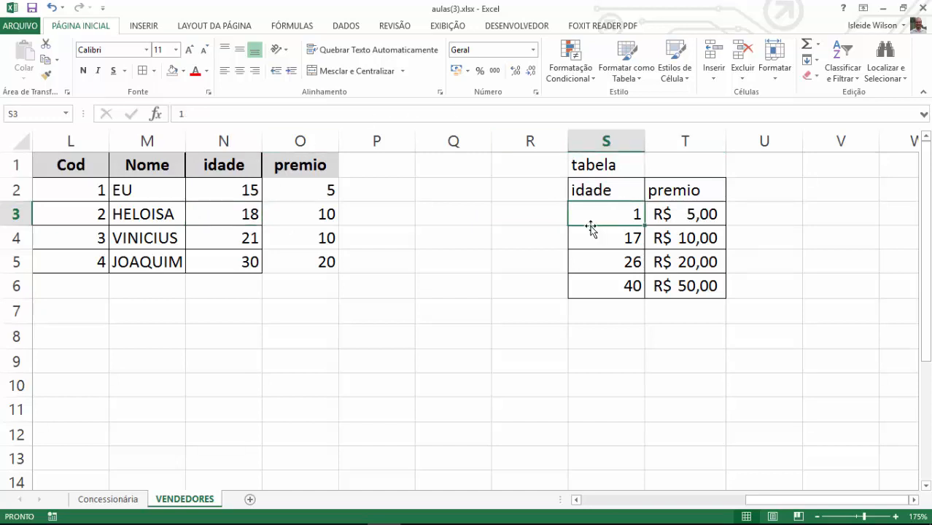
pyautogui.click(632, 238)
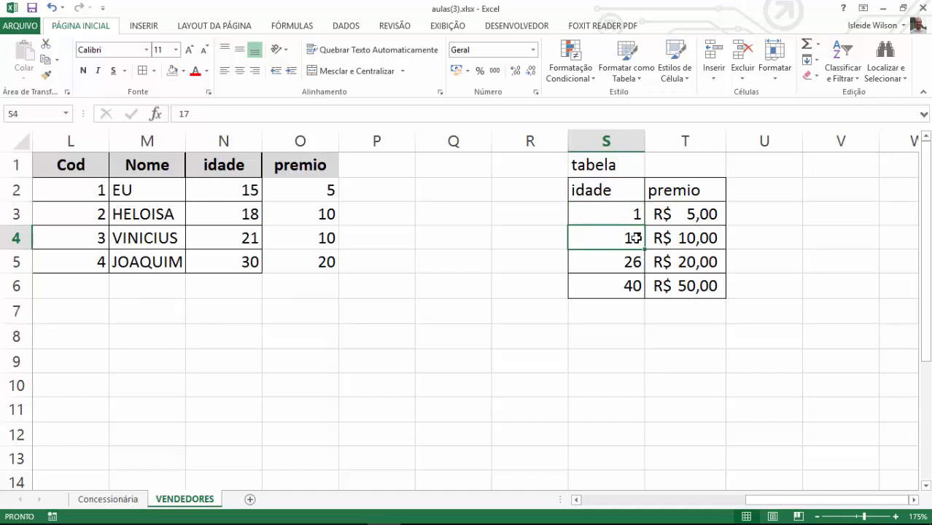
pyautogui.click(626, 263)
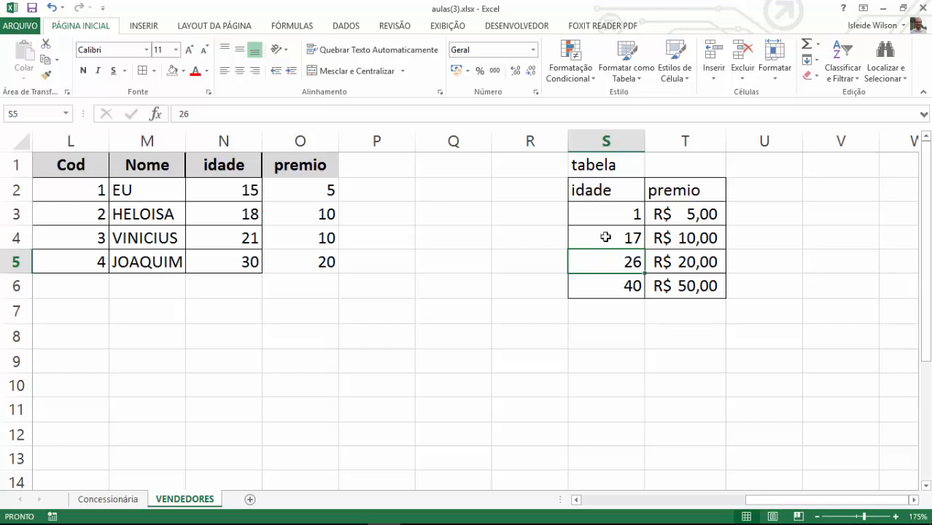
pyautogui.moveTo(604, 235); pyautogui.dragTo(680, 238)
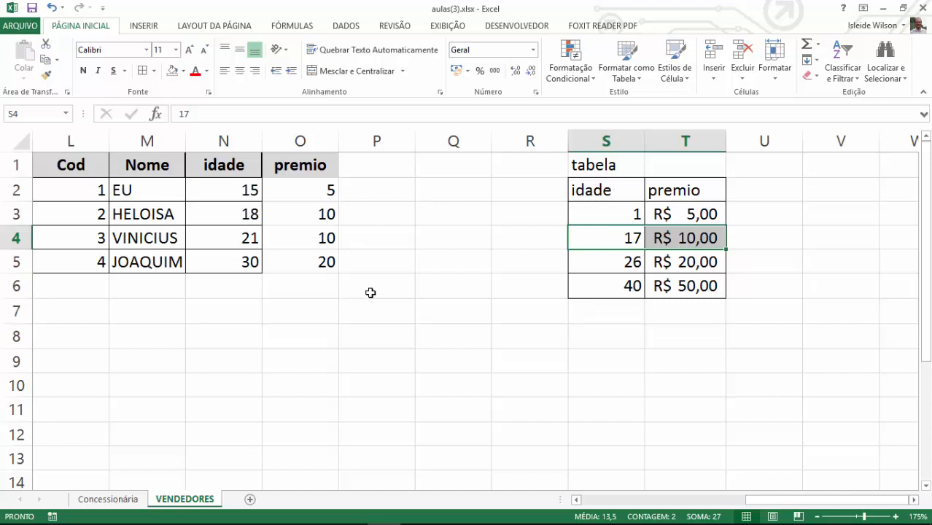
pyautogui.click(257, 241)
pyautogui.moveTo(259, 243); pyautogui.dragTo(299, 242)
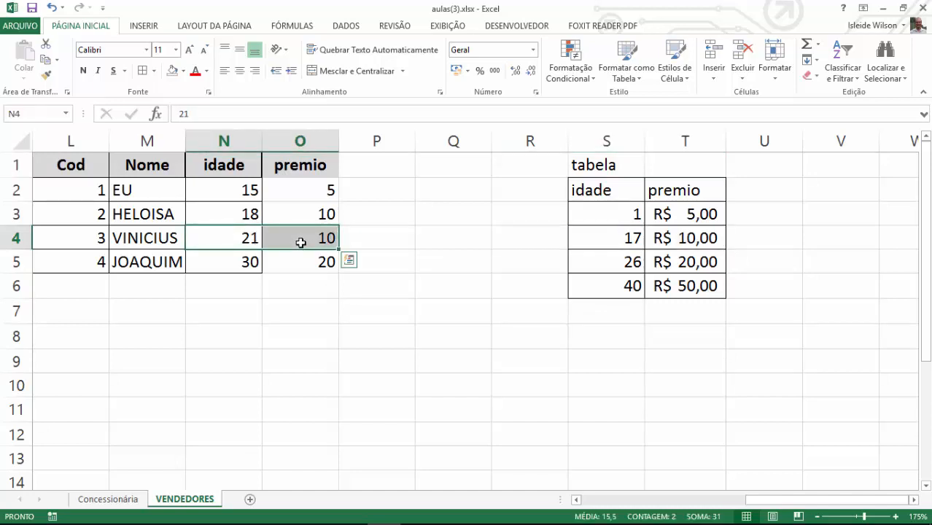
pyautogui.click(612, 261)
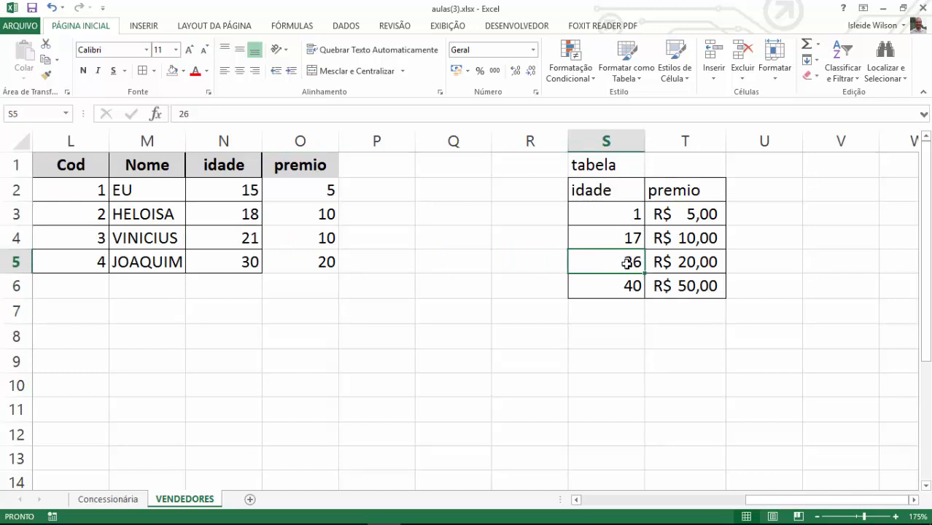
pyautogui.moveTo(611, 235); pyautogui.dragTo(689, 237)
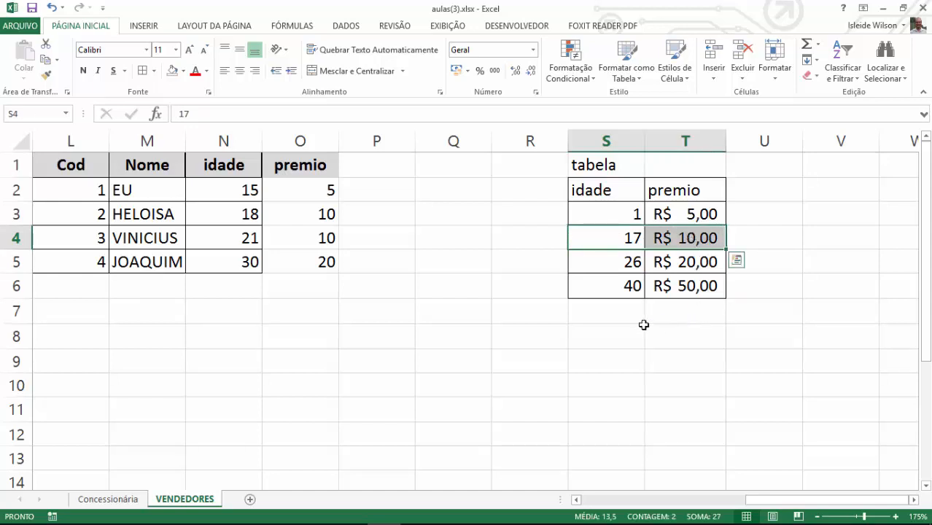
pyautogui.moveTo(249, 238); pyautogui.dragTo(326, 239)
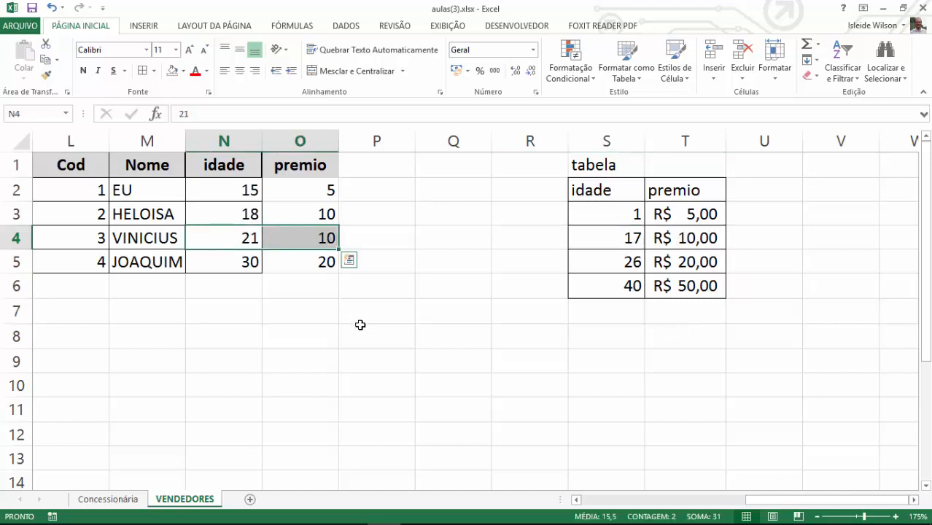
# Compare the age and premio in N5:O5 with lookup row S5:T5 and go through the idade limits in S3:S6
pyautogui.click(649, 286)
pyautogui.moveTo(248, 266); pyautogui.dragTo(346, 260)
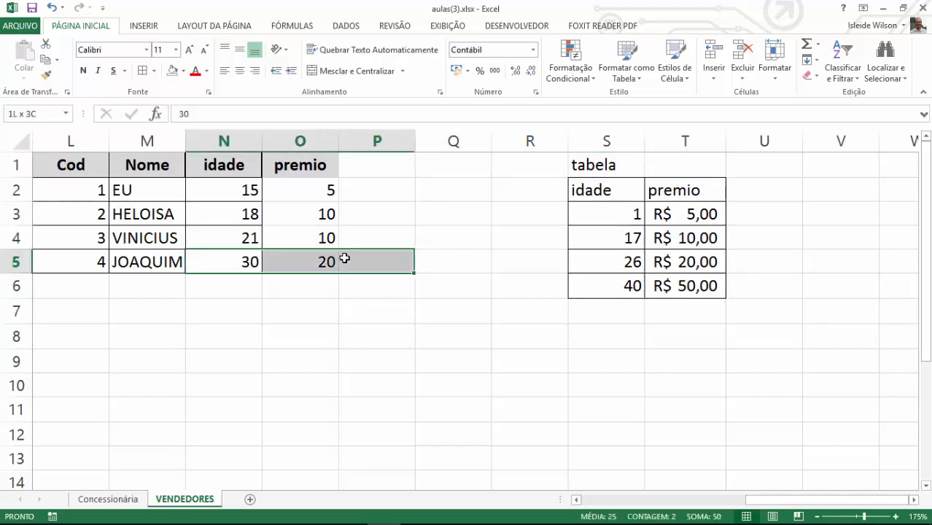
pyautogui.moveTo(624, 262); pyautogui.dragTo(678, 264)
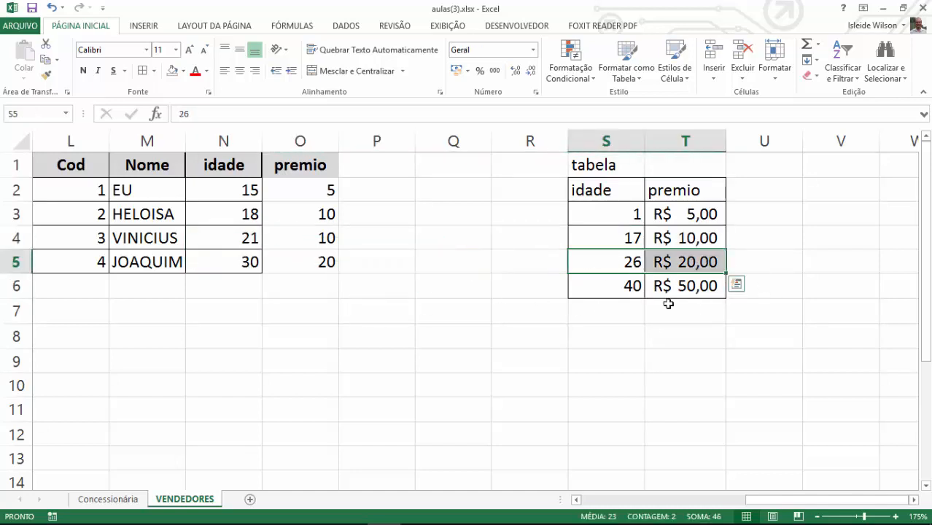
pyautogui.click(613, 216)
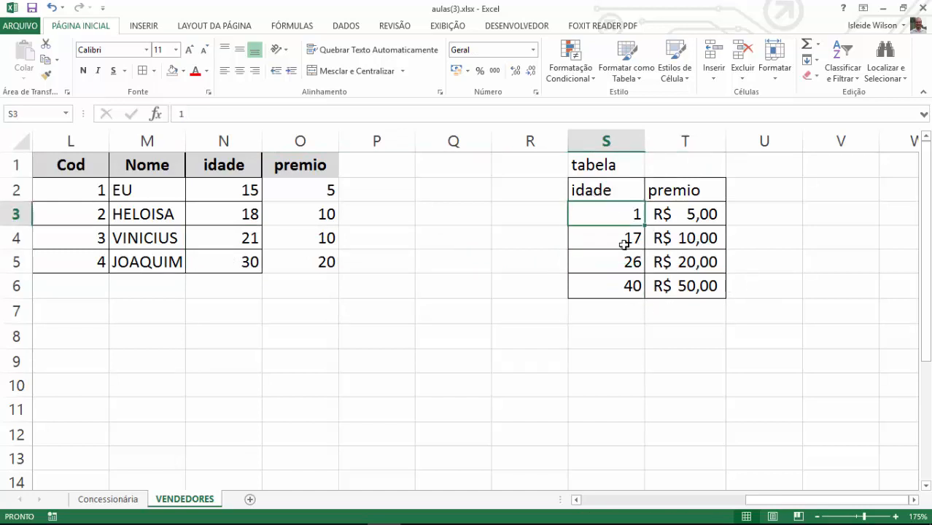
pyautogui.click(626, 241)
pyautogui.click(626, 265)
pyautogui.click(632, 285)
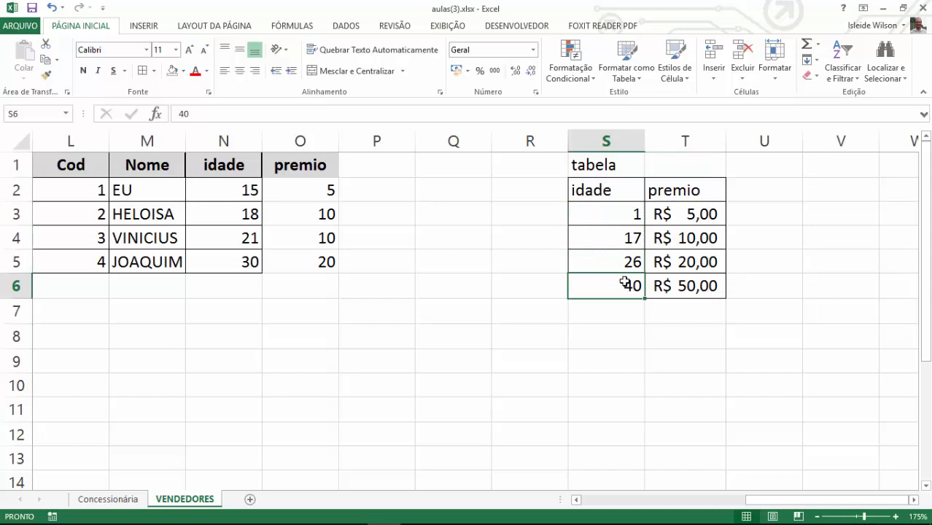
pyautogui.click(616, 263)
pyautogui.moveTo(616, 263); pyautogui.dragTo(708, 258)
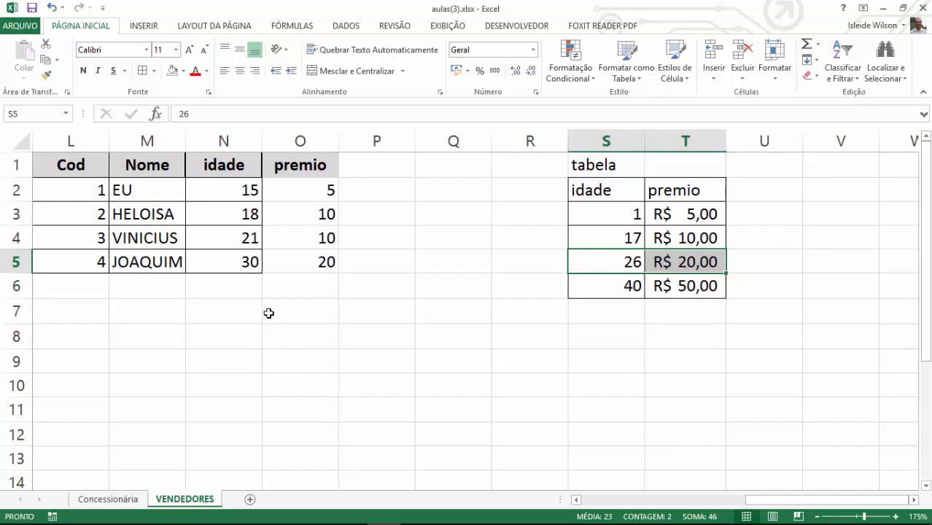
# Apply all borders to the premio results in O2:O5 and review the lookup table S2:T6
pyautogui.moveTo(317, 193); pyautogui.dragTo(328, 249)
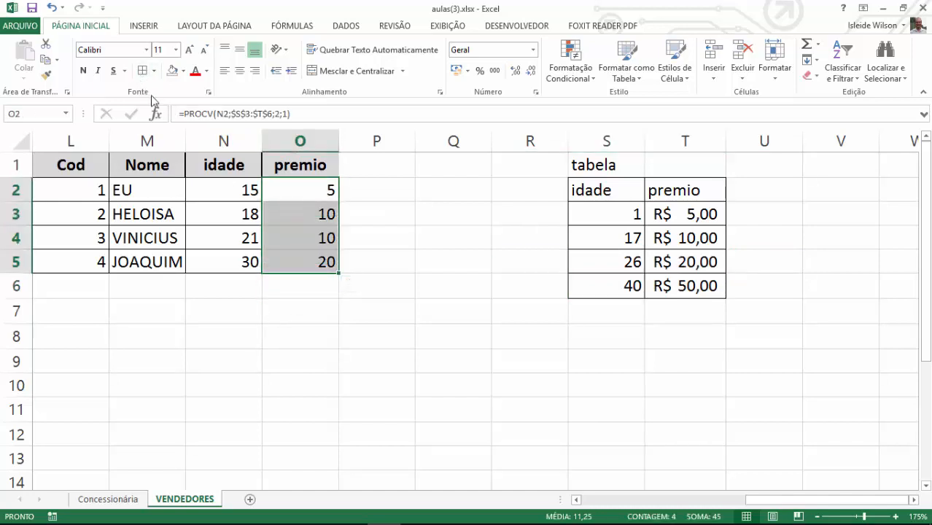
pyautogui.click(375, 262)
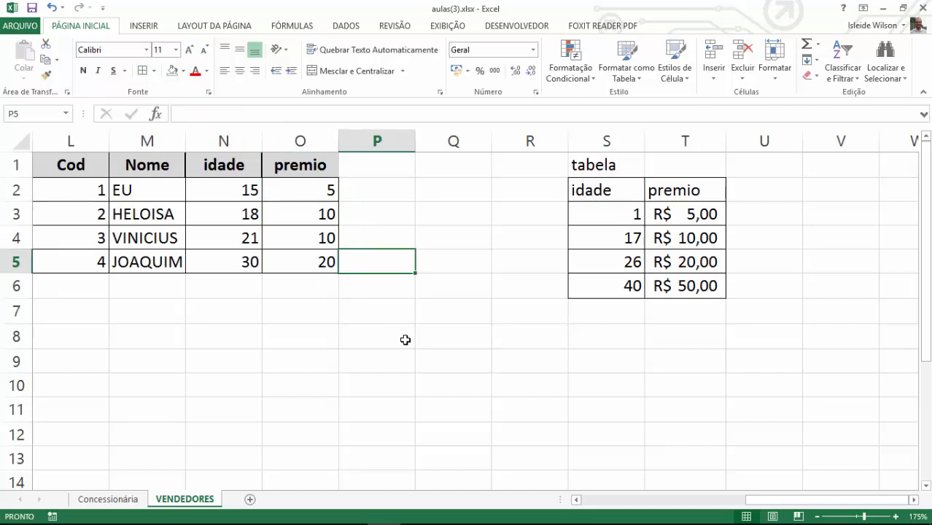
pyautogui.moveTo(641, 193); pyautogui.dragTo(658, 286)
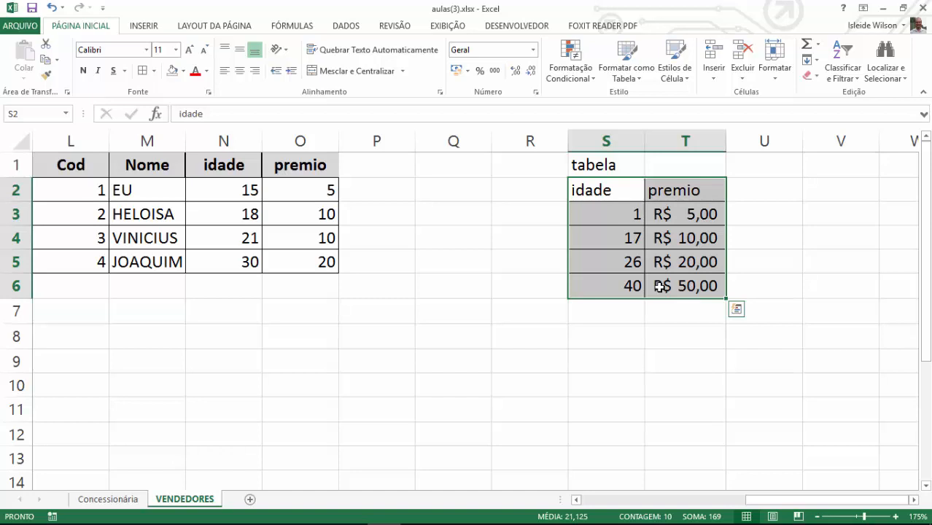
# Change the last argument of the PROCV formula in G4 to 1 for approximate match
pyautogui.moveTo(795, 500); pyautogui.dragTo(584, 502)
pyautogui.click(218, 337)
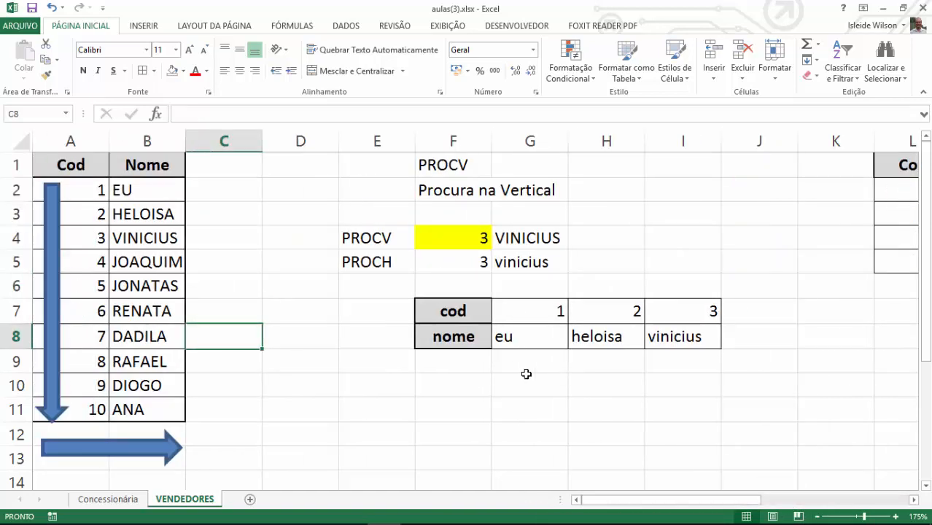
pyautogui.click(519, 239)
pyautogui.click(447, 234)
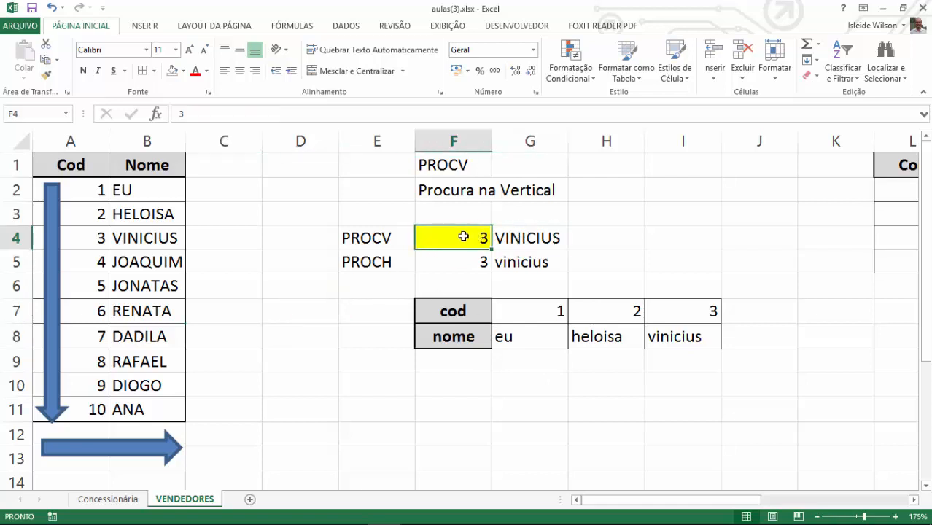
pyautogui.doubleClick(499, 237)
pyautogui.click(654, 238)
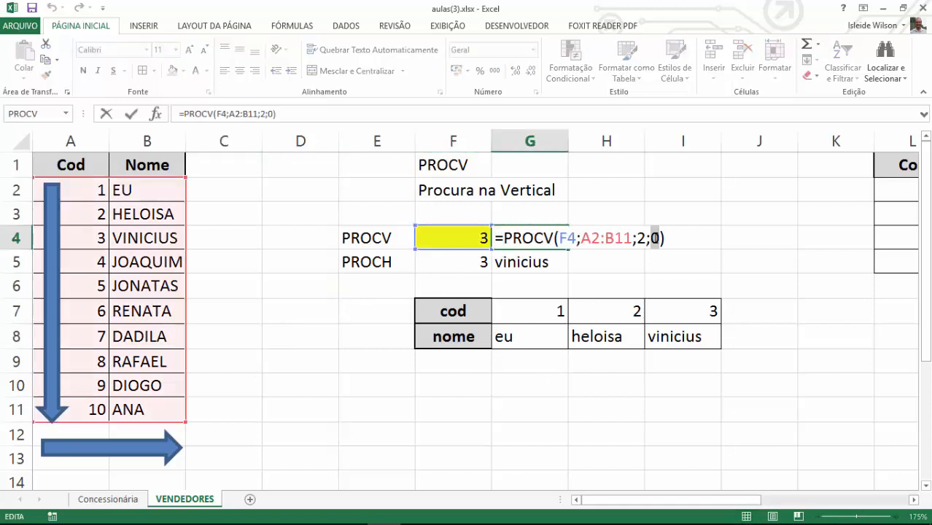
pyautogui.write('1')
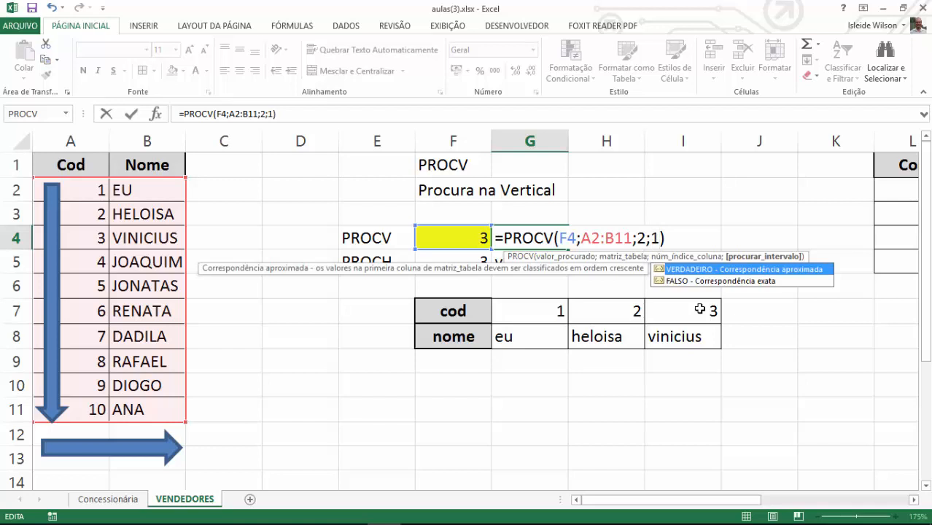
pyautogui.press('Return')
# Compare the PROCV result in F4:G4 with row A4:B4, and clear the Cod value in A4
pyautogui.moveTo(451, 234); pyautogui.dragTo(543, 238)
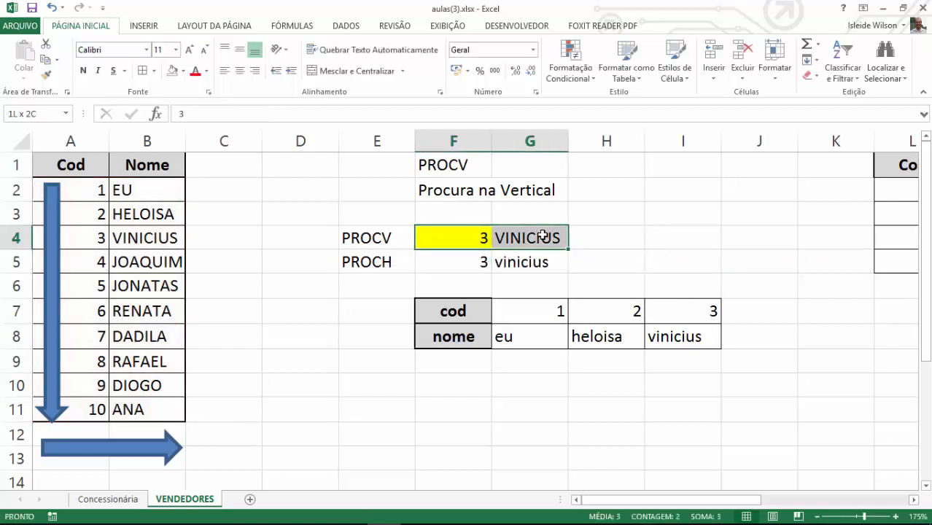
pyautogui.moveTo(73, 235); pyautogui.dragTo(145, 237)
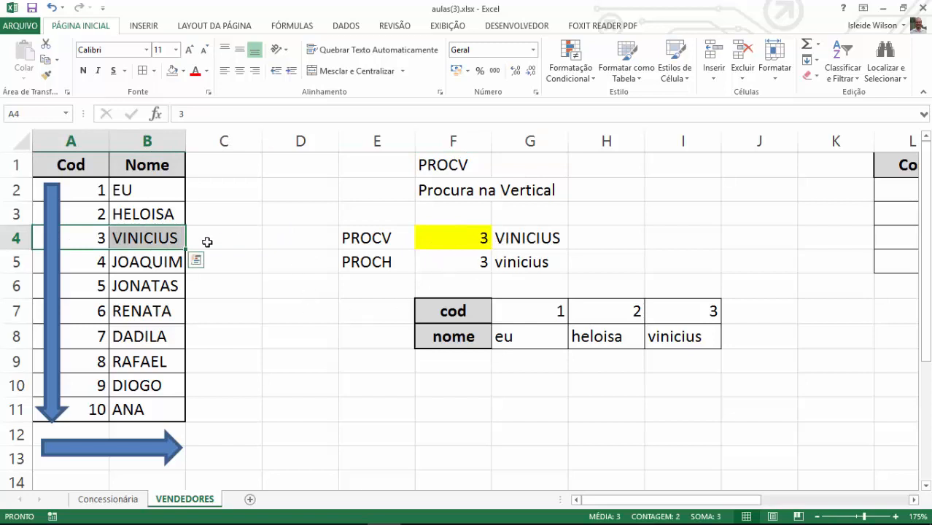
pyautogui.click(102, 240)
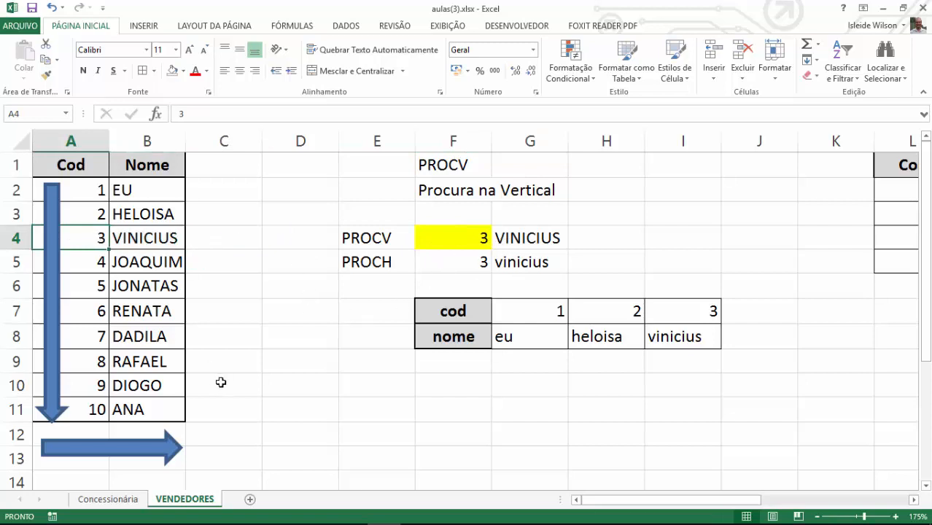
pyautogui.press('Delete')
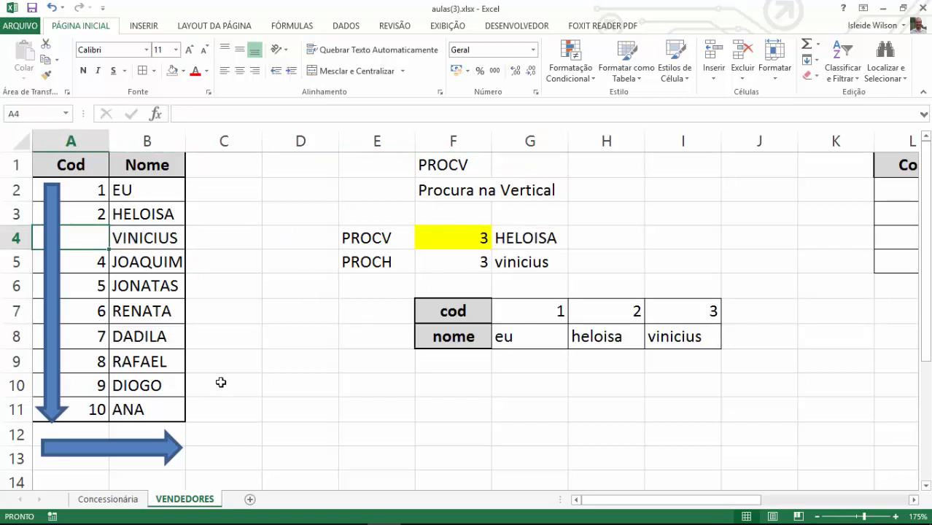
# Examine the approximate-match PROCV result in G4 for the code in F4 against the entry in A4:B4
pyautogui.click(480, 230)
pyautogui.click(508, 238)
pyautogui.moveTo(508, 238); pyautogui.dragTo(479, 238)
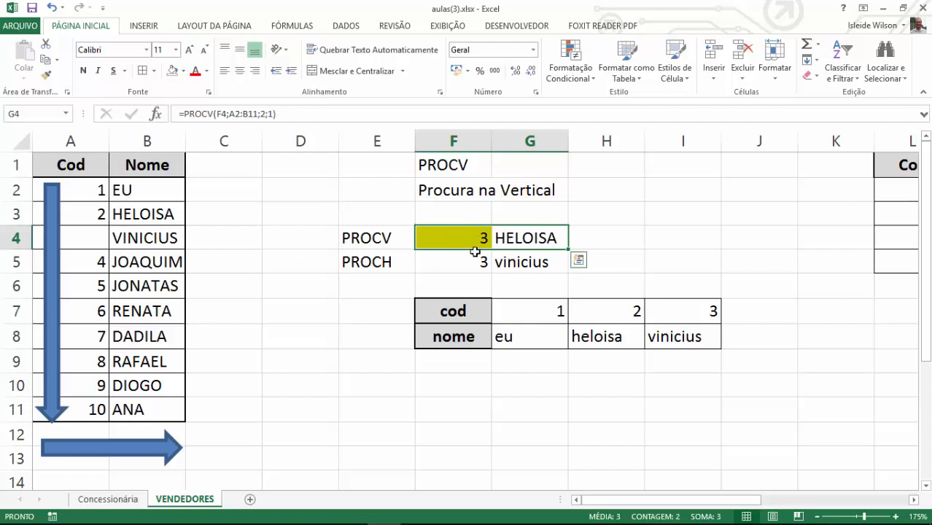
pyautogui.click(473, 244)
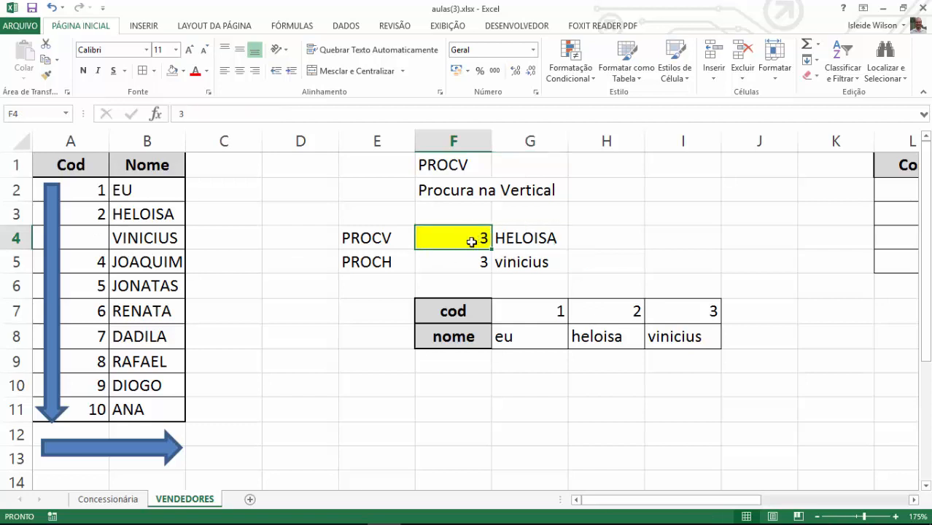
pyautogui.moveTo(89, 238); pyautogui.dragTo(145, 243)
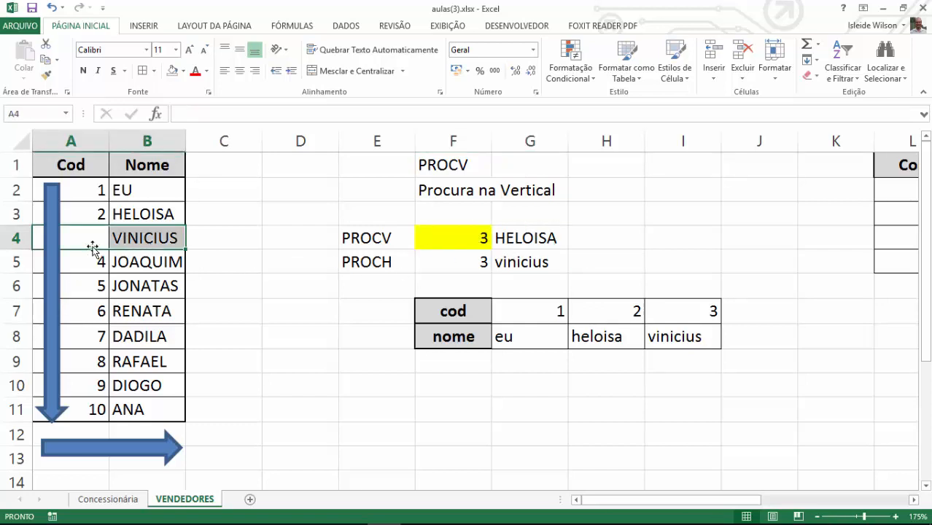
pyautogui.click(478, 240)
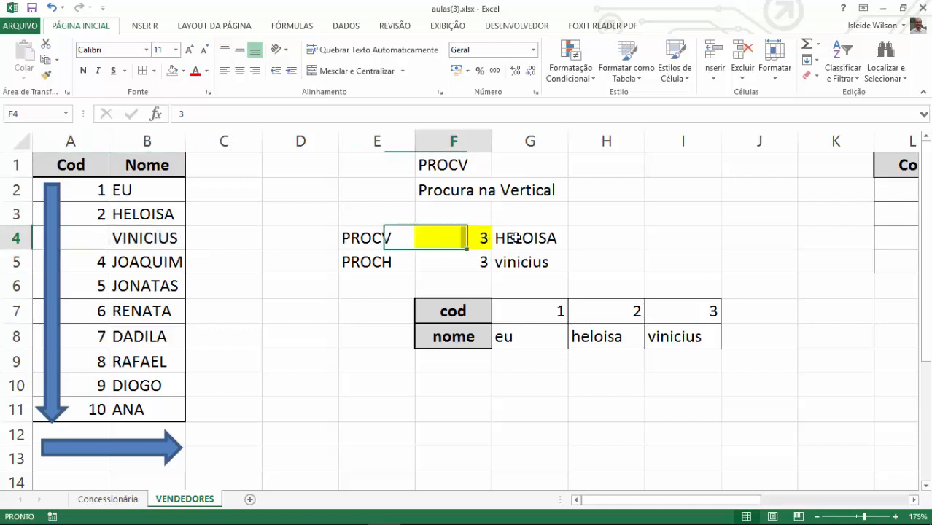
pyautogui.keyDown('shift'); pyautogui.click(515, 238); pyautogui.keyUp('shift')
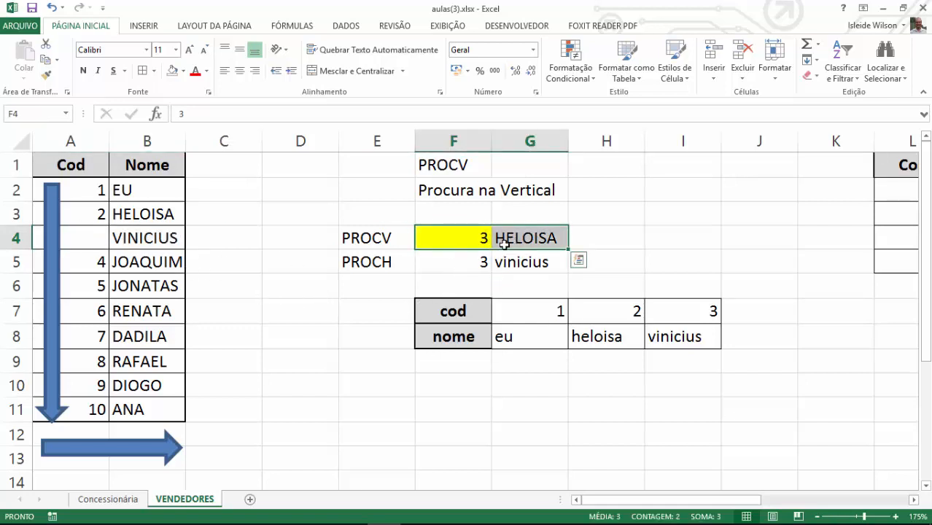
pyautogui.click(482, 238)
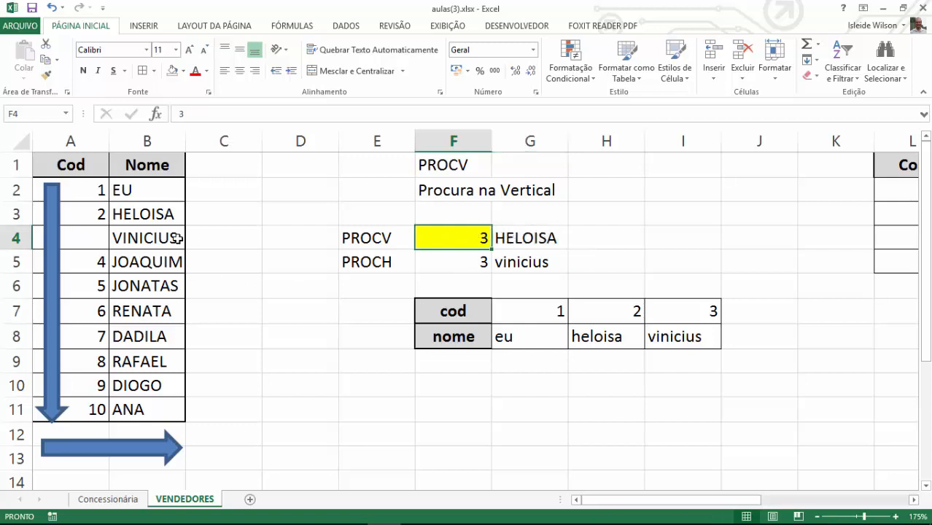
pyautogui.click(518, 245)
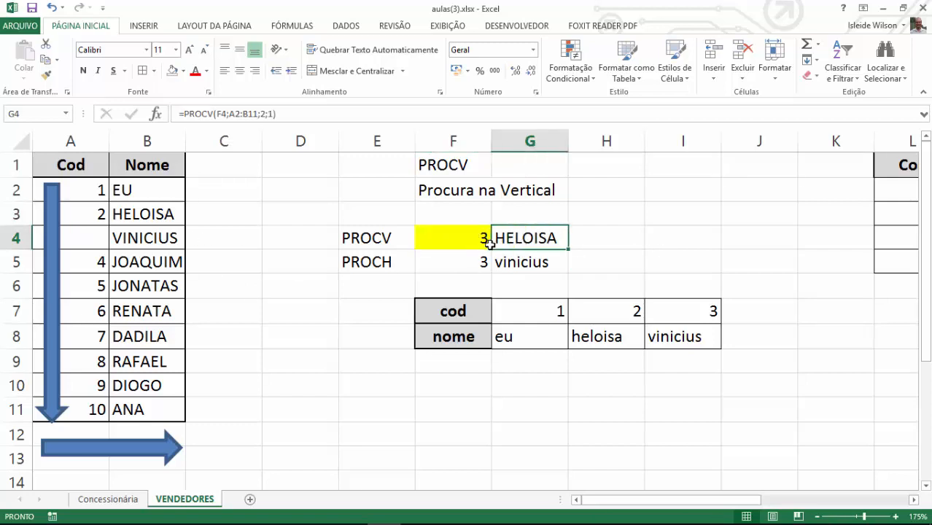
# Change the last argument of the PROCV formula in G4 to 0 for exact match
pyautogui.keyDown('shift'); pyautogui.click(487, 241); pyautogui.keyUp('shift')
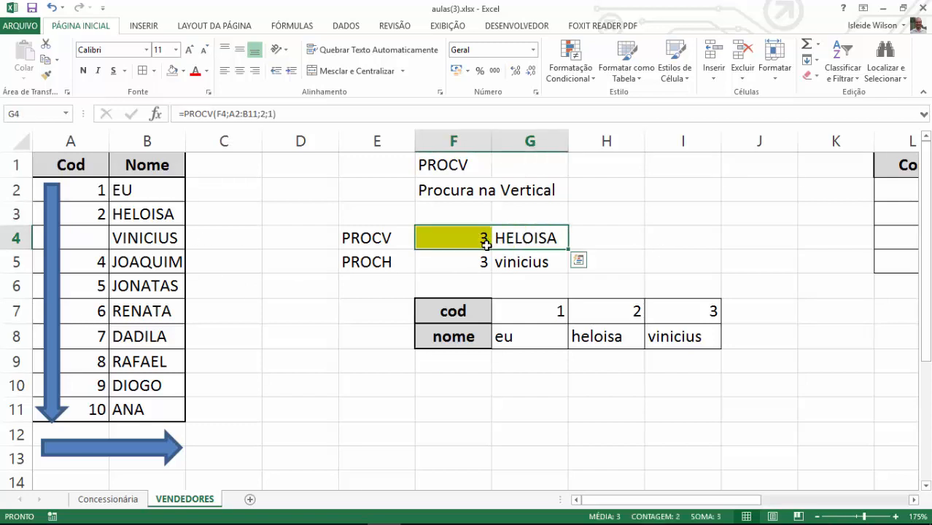
pyautogui.doubleClick(545, 238)
pyautogui.doubleClick(655, 238)
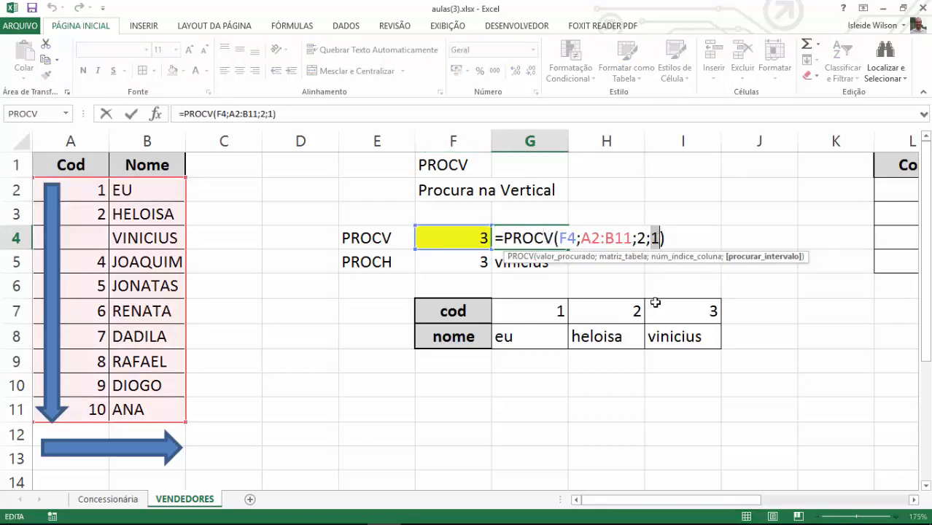
pyautogui.write('0')
pyautogui.press('Return')
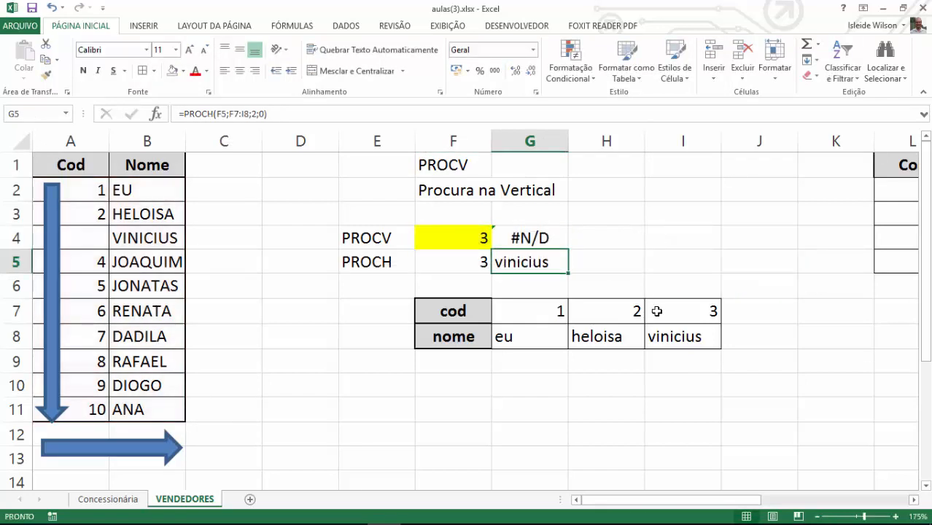
# Check the exact-match PROCV result in G4 against the empty Cod cell A4, and enter 3 in A4
pyautogui.click(510, 233)
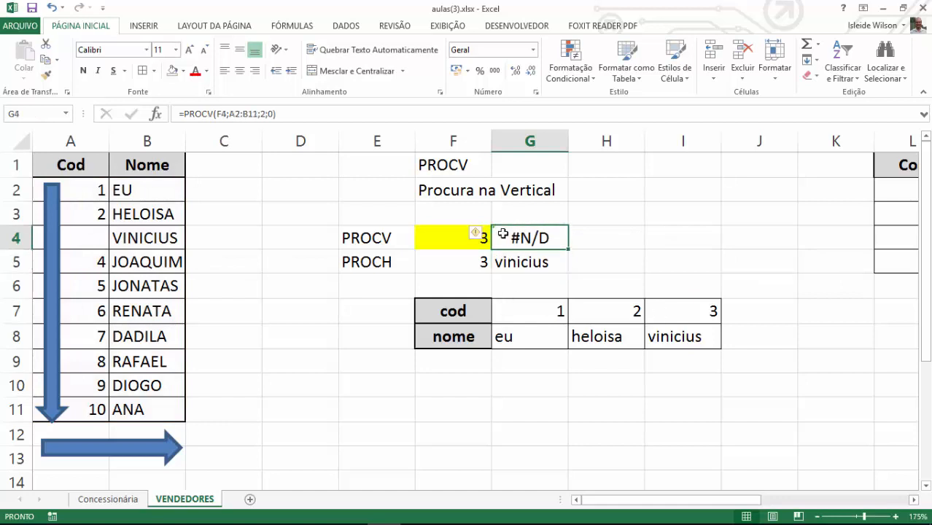
pyautogui.click(91, 237)
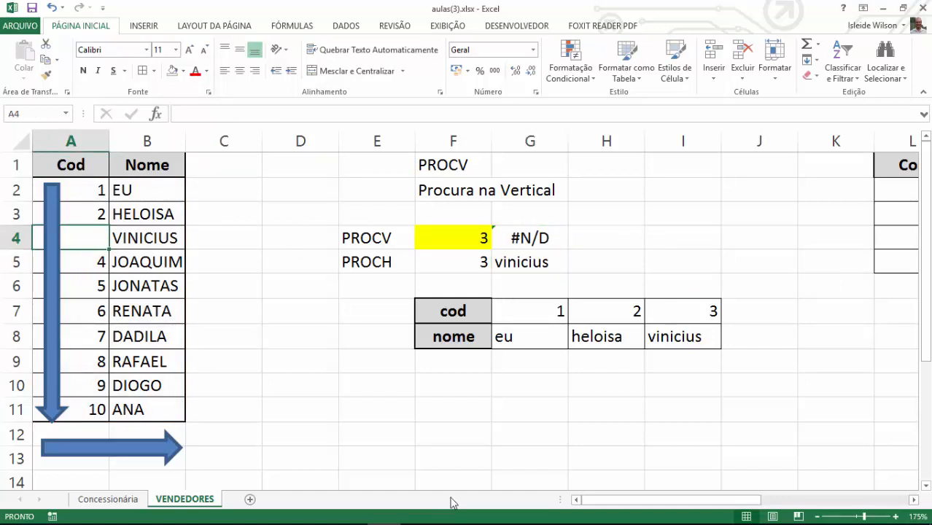
pyautogui.click(520, 237)
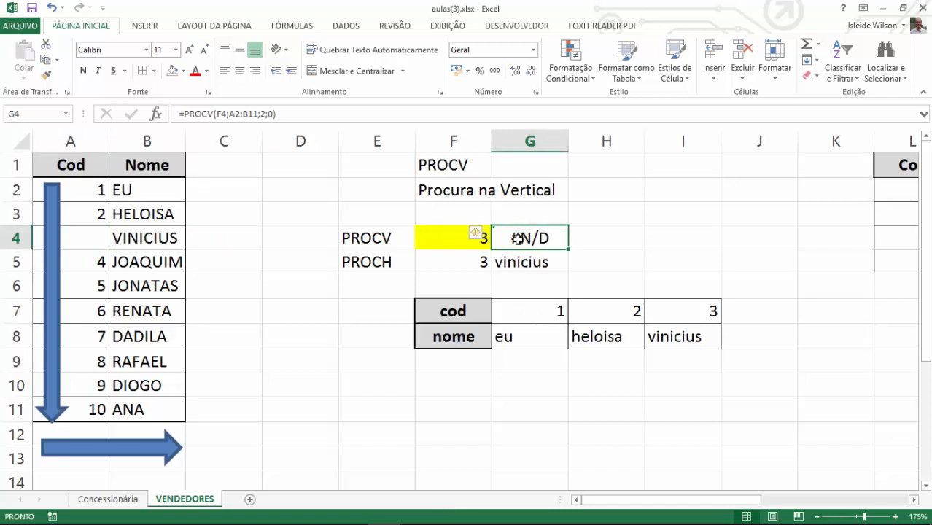
pyautogui.click(100, 247)
pyautogui.write('3')
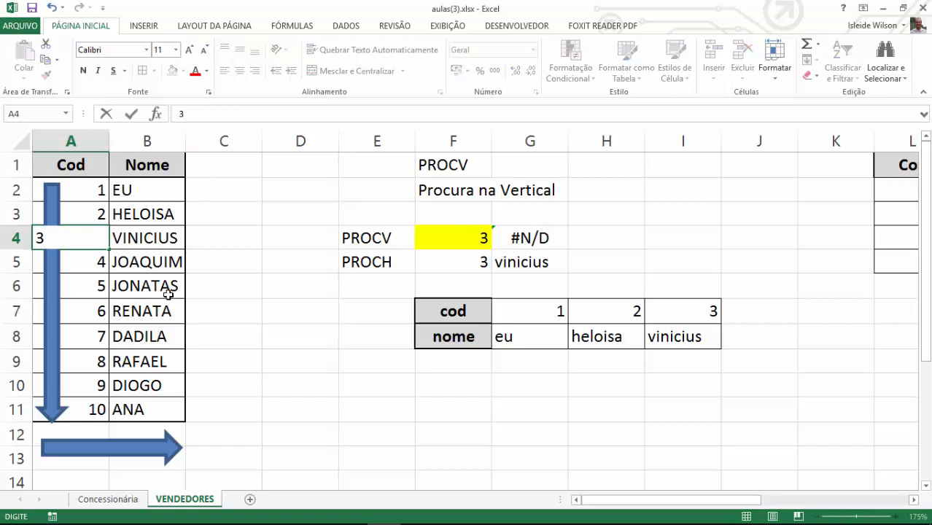
pyautogui.press('Return')
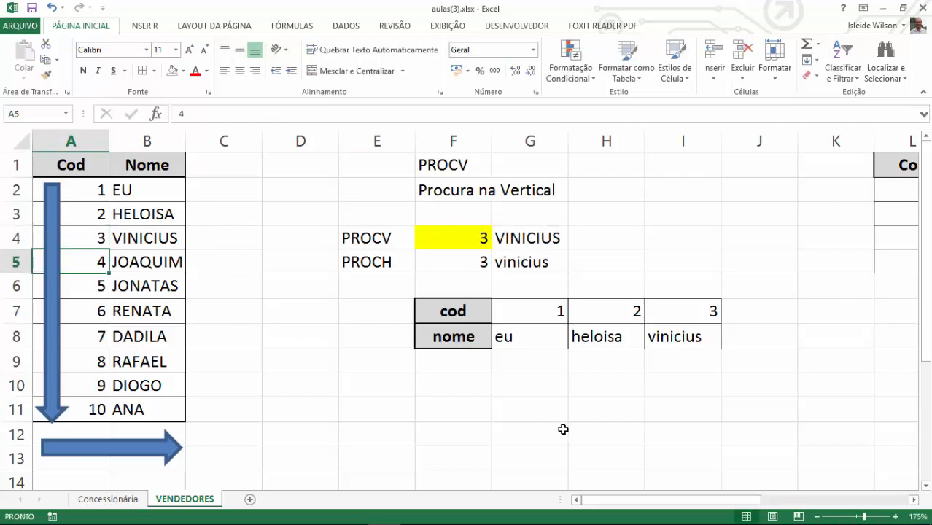
# Review the idade-premio lookup table in S2:T6 and the approximate-match argument of the PROCV formula in O2
pyautogui.moveTo(689, 501); pyautogui.dragTo(578, 510)
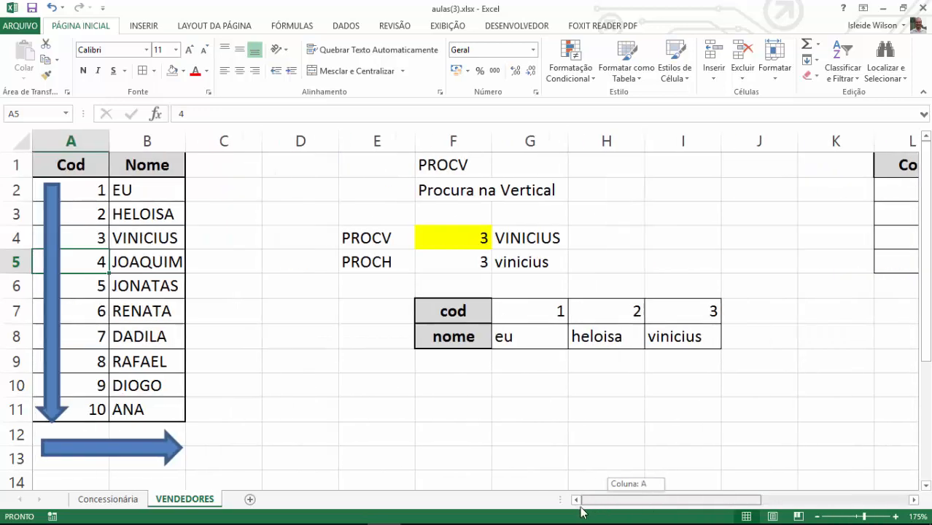
pyautogui.moveTo(596, 503); pyautogui.dragTo(820, 478)
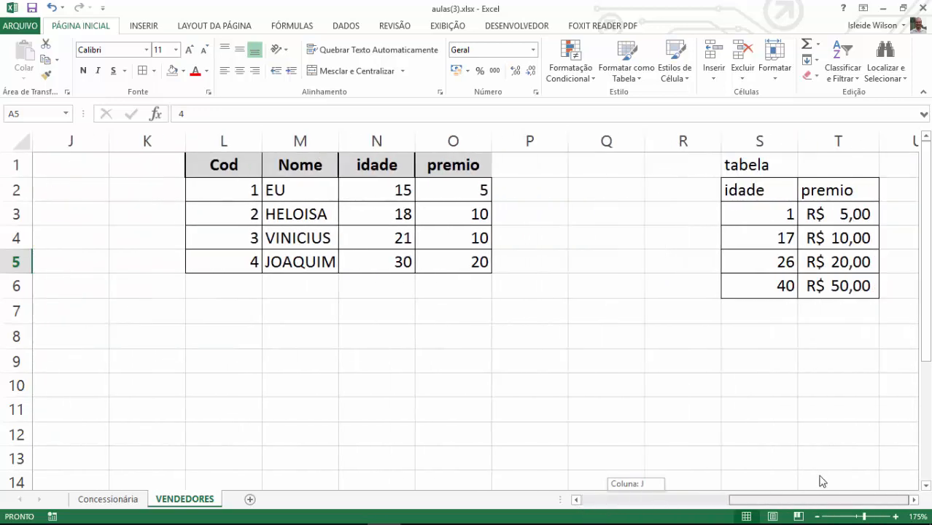
pyautogui.moveTo(766, 194); pyautogui.dragTo(815, 291)
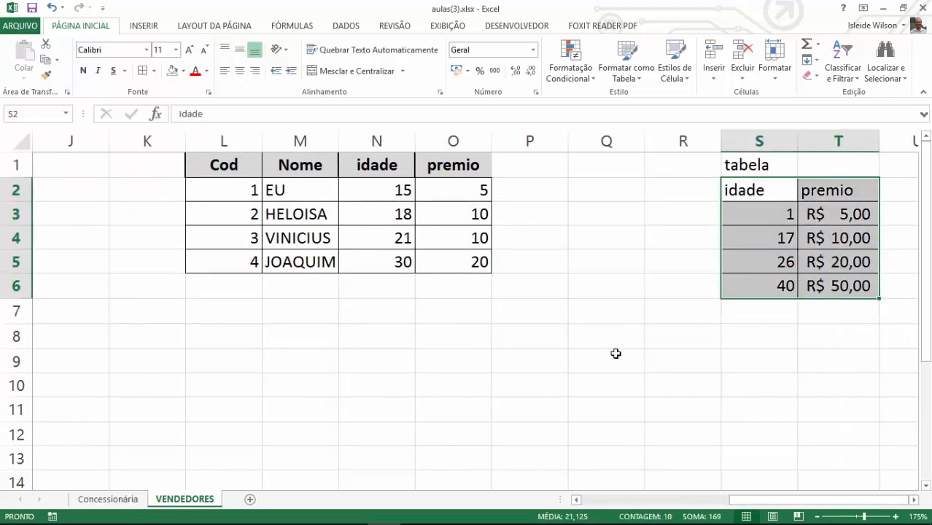
pyautogui.moveTo(765, 213); pyautogui.dragTo(817, 285)
pyautogui.click(444, 186)
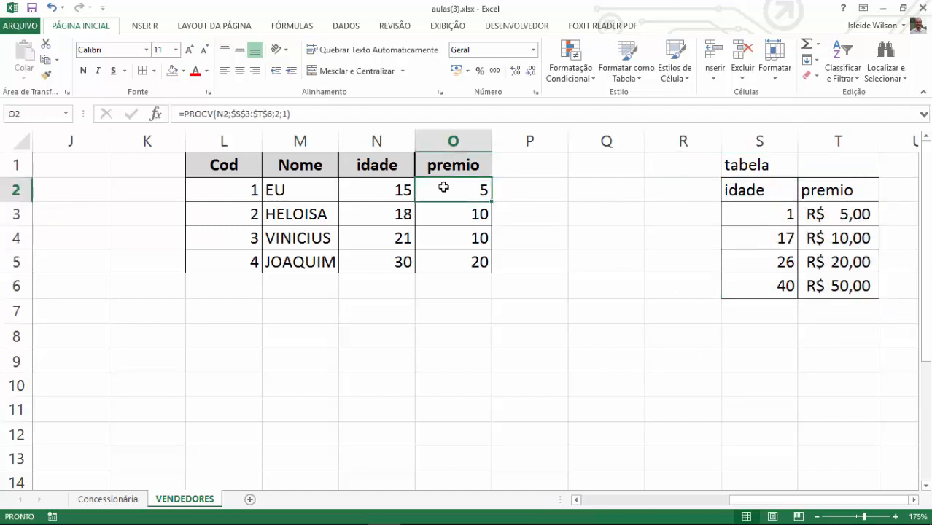
pyautogui.doubleClick(445, 188)
pyautogui.doubleClick(605, 190)
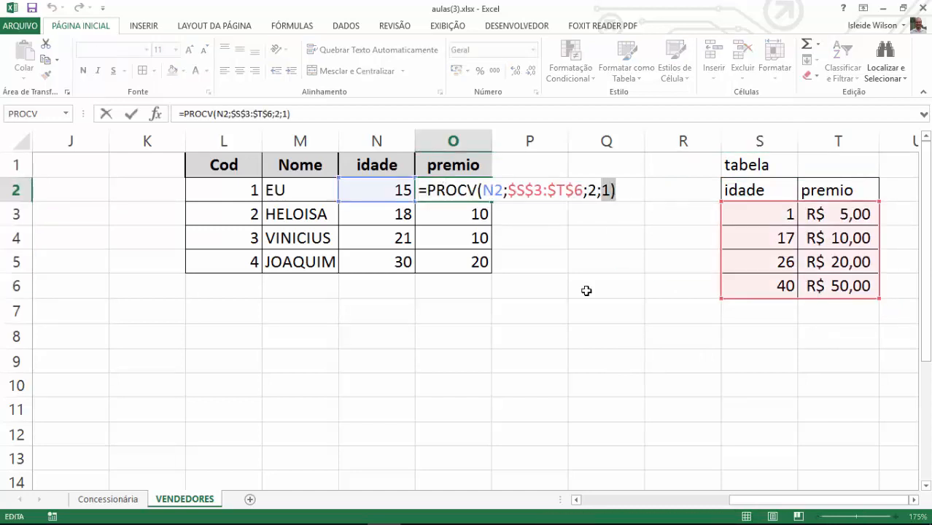
pyautogui.press('Return')
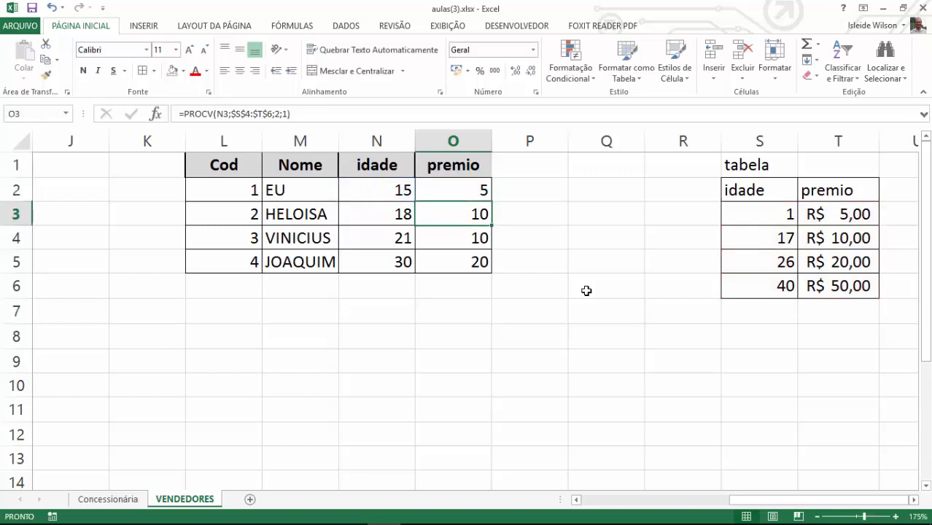
# Return to the start of the VENDEDORES sheet, and switch to the Concessionária sheet with COD. cell D9 selected
pyautogui.press('Left')
pyautogui.press('Left')
pyautogui.press('Home')
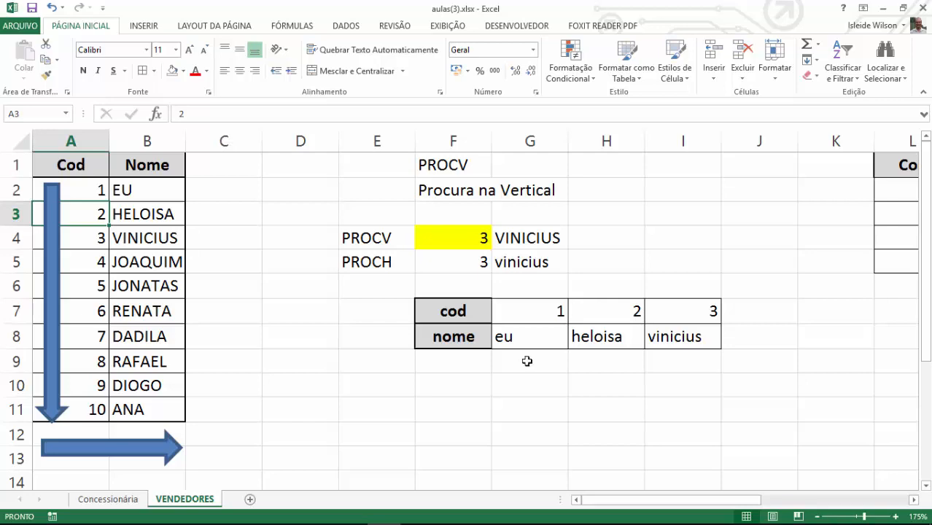
pyautogui.click(111, 500)
pyautogui.click(307, 296)
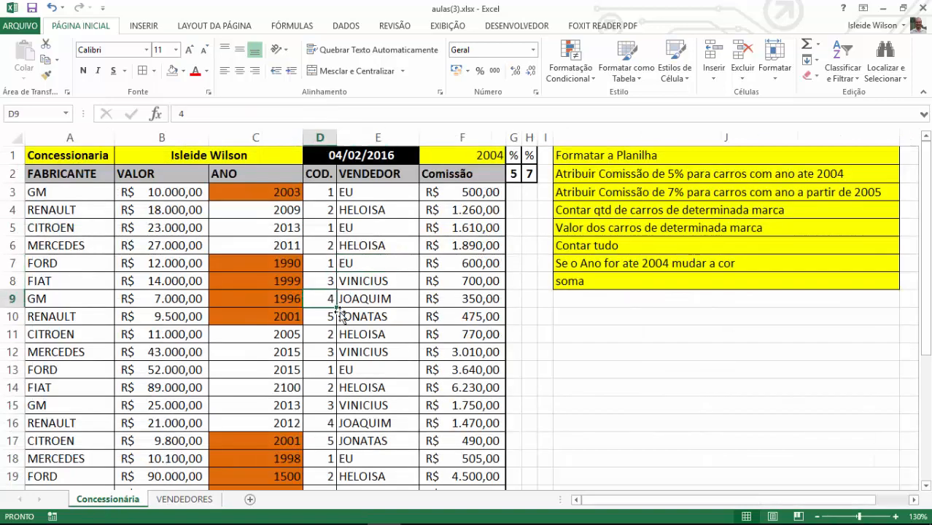